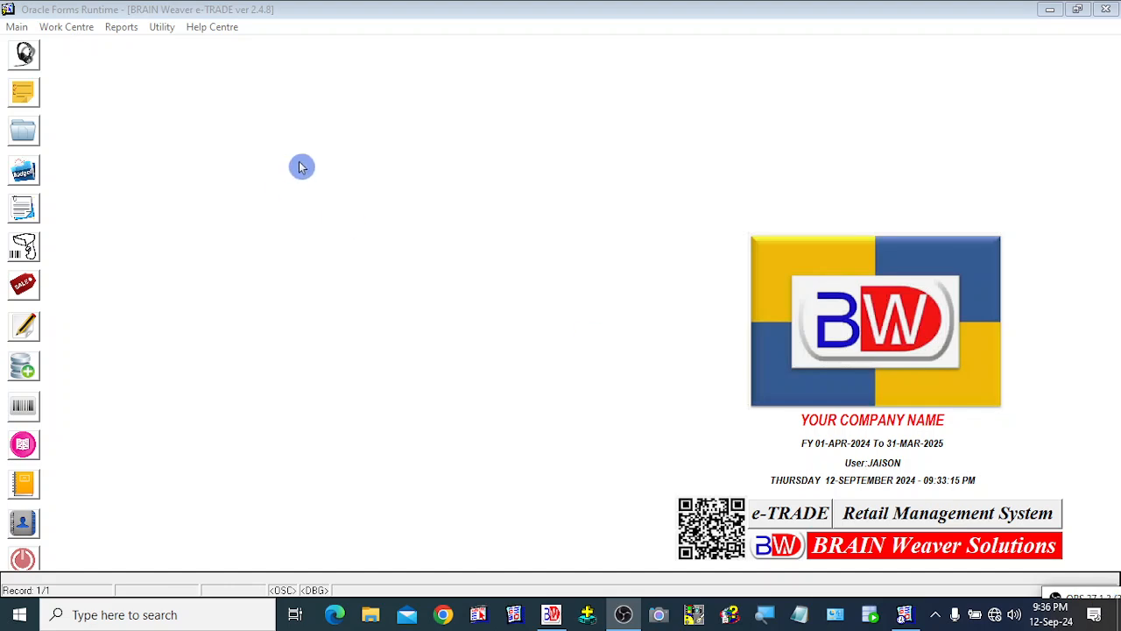
left_click(301, 166)
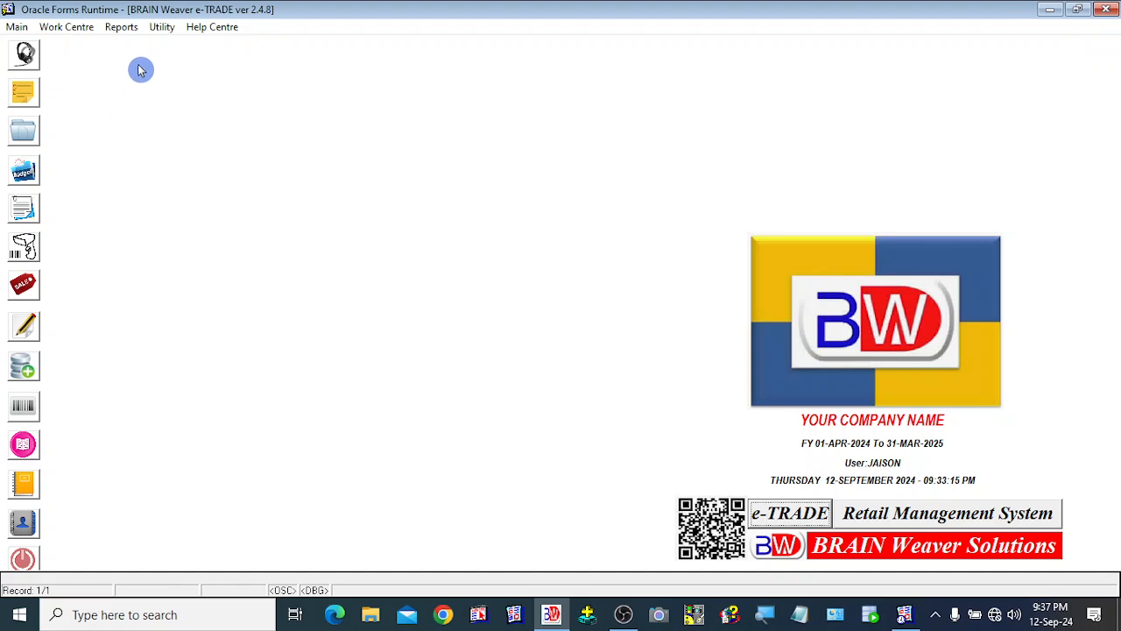
right_click(169, 101)
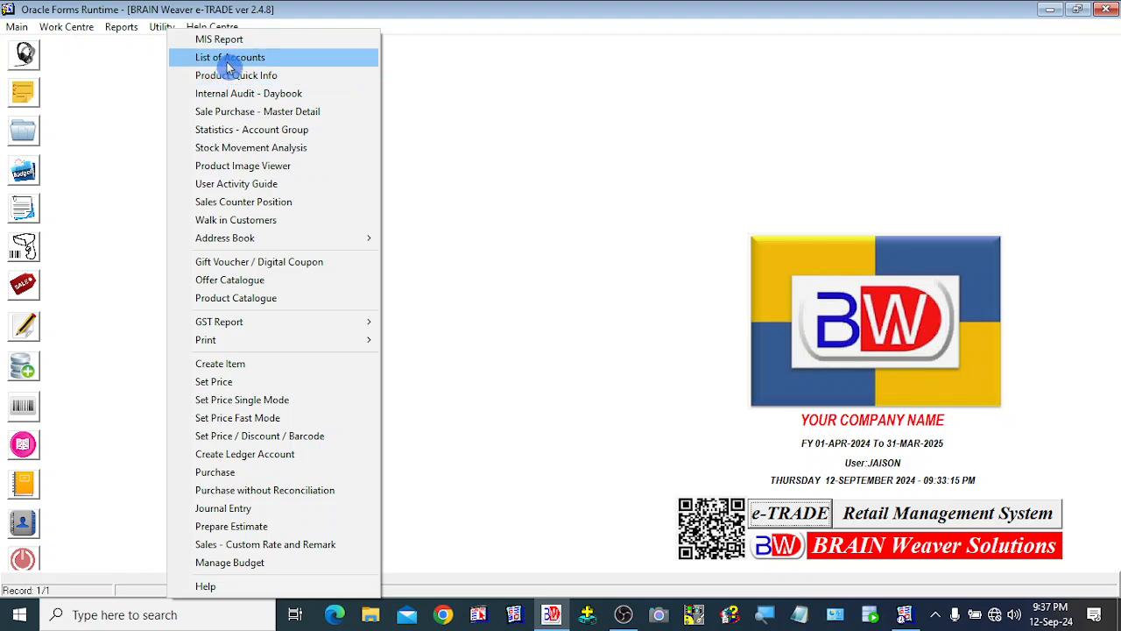
left_click(601, 228)
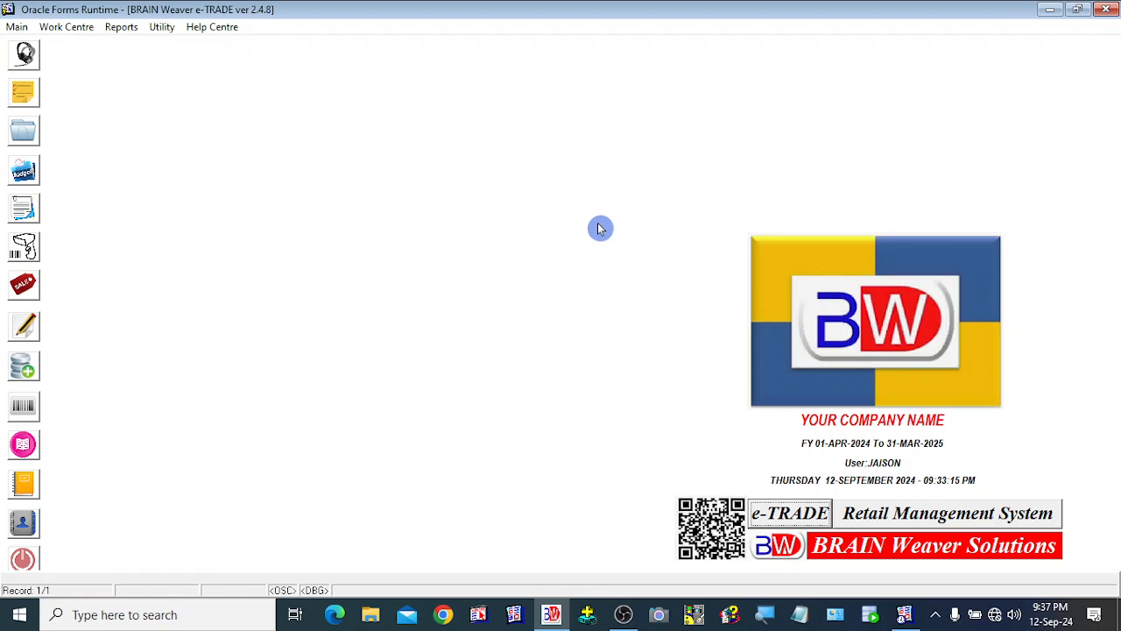
- Open the List of Accounts report
left_click(115, 36)
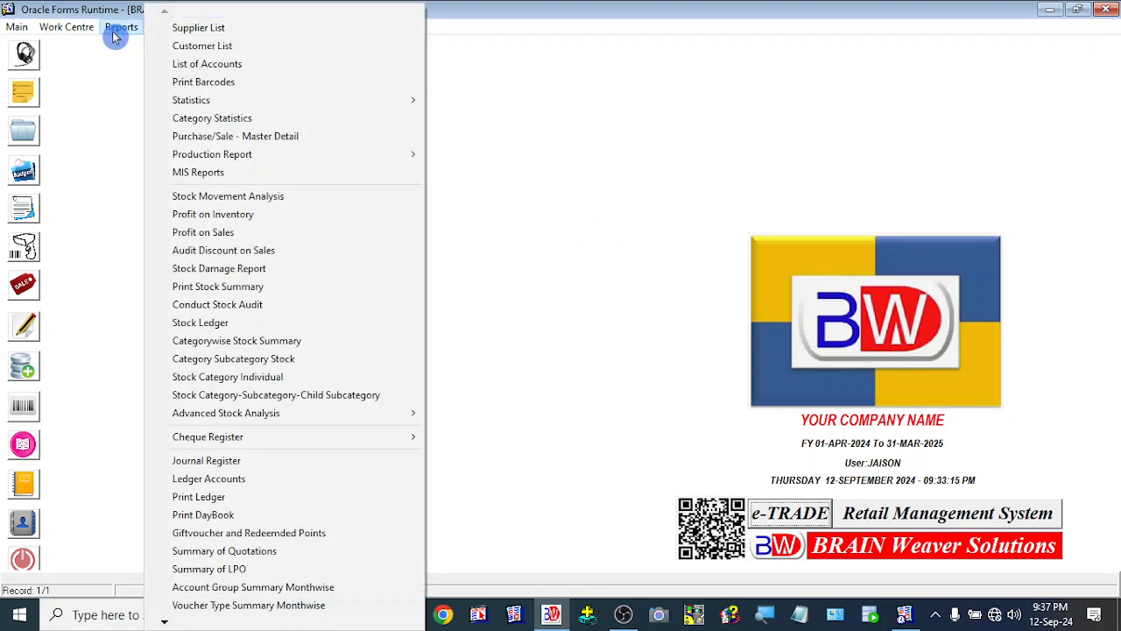
left_click(209, 68)
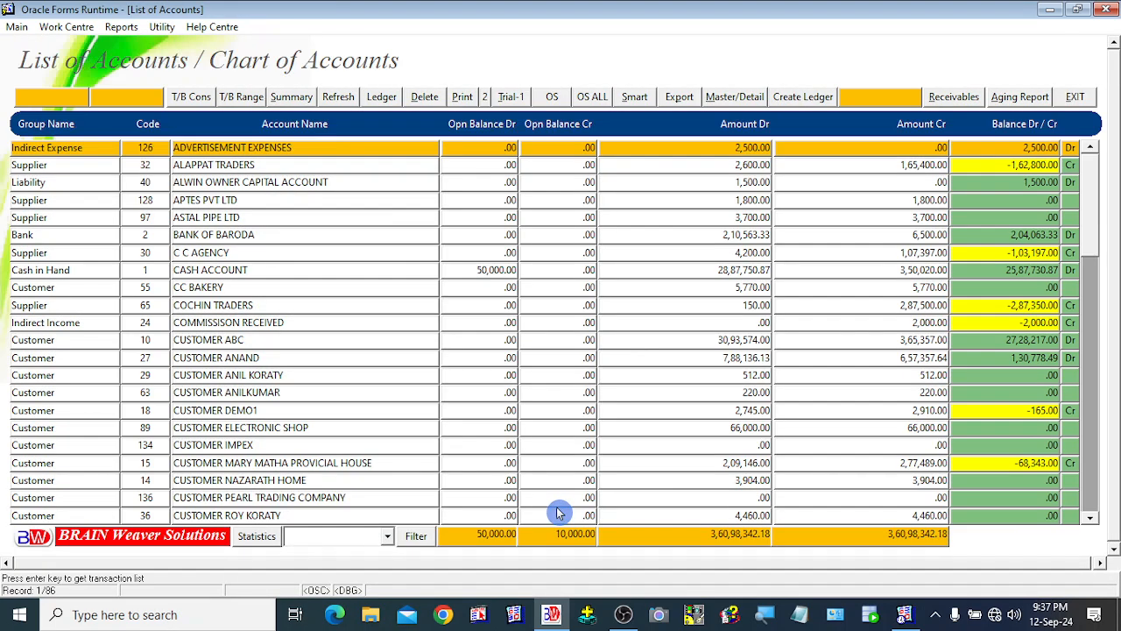
- Examine several accounts in the list, including the debit and credit amounts of the supplier C C AGENCY
left_click(287, 340)
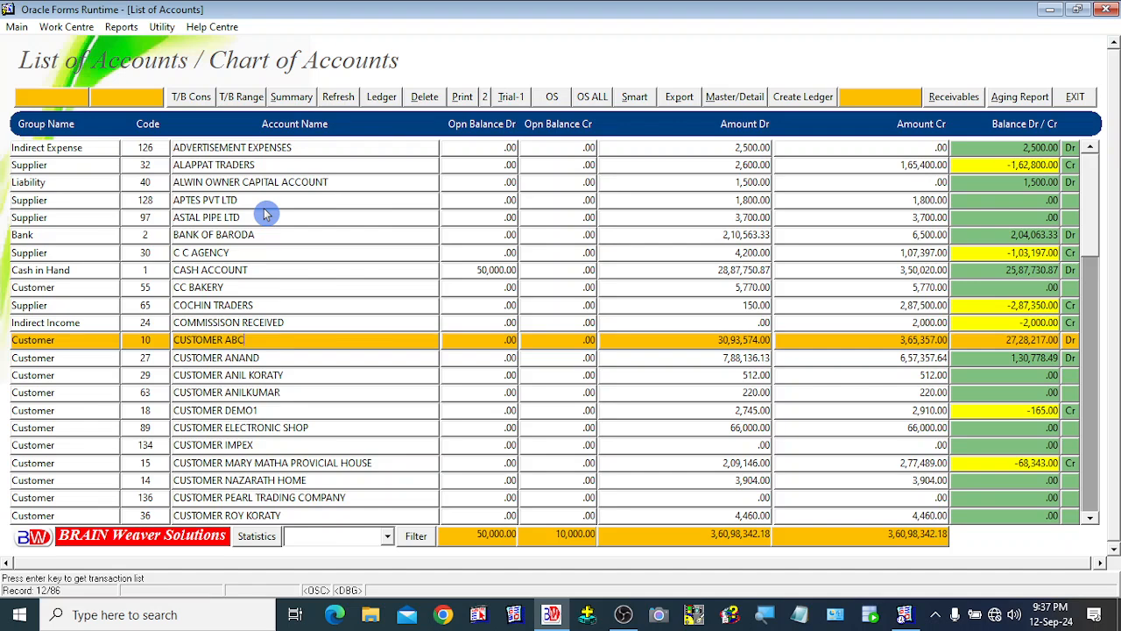
left_click(200, 184)
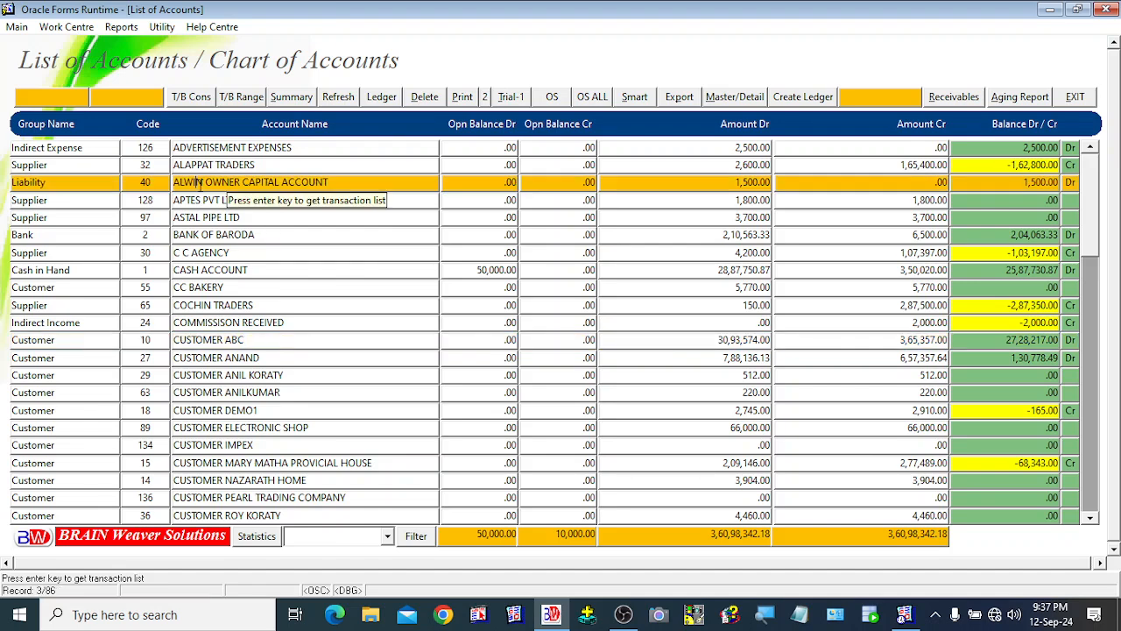
left_click(192, 149)
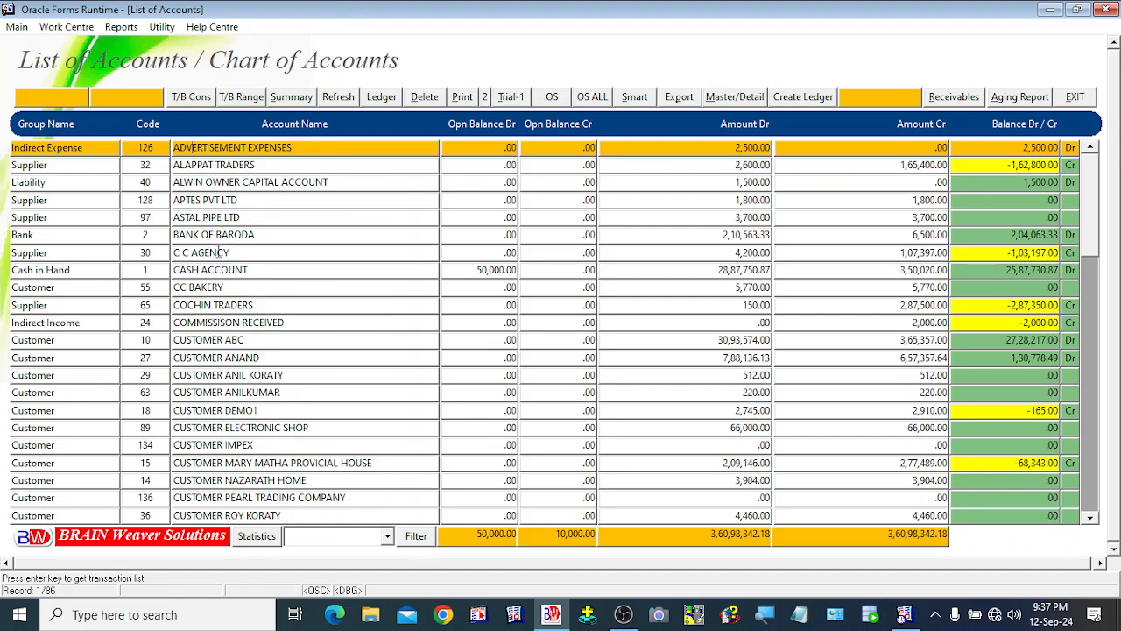
left_click(218, 252)
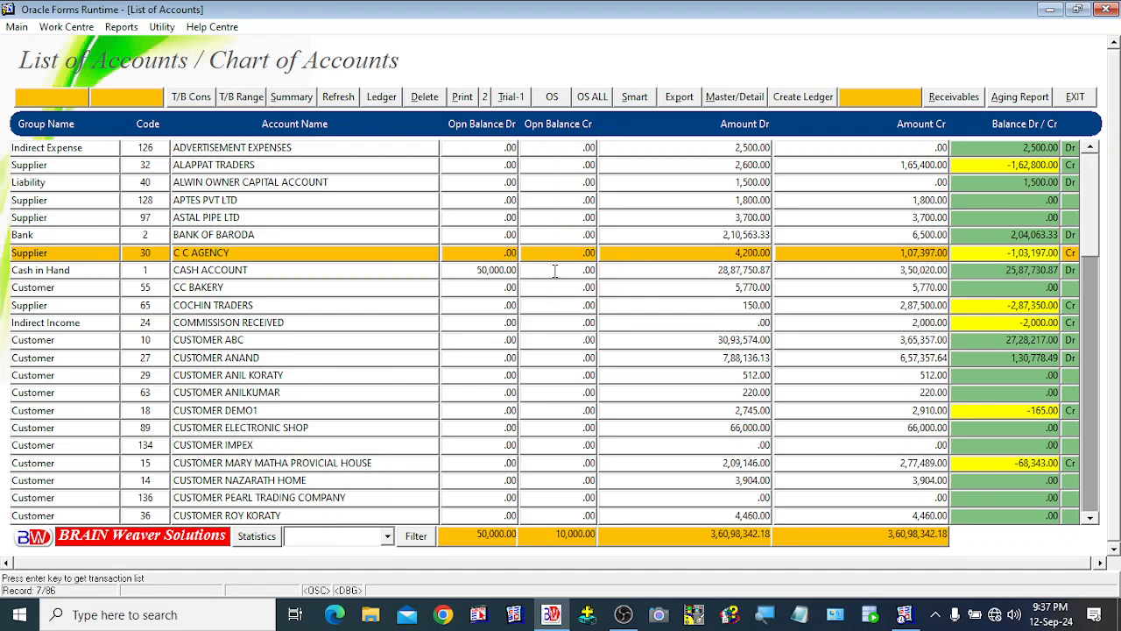
left_click(729, 253)
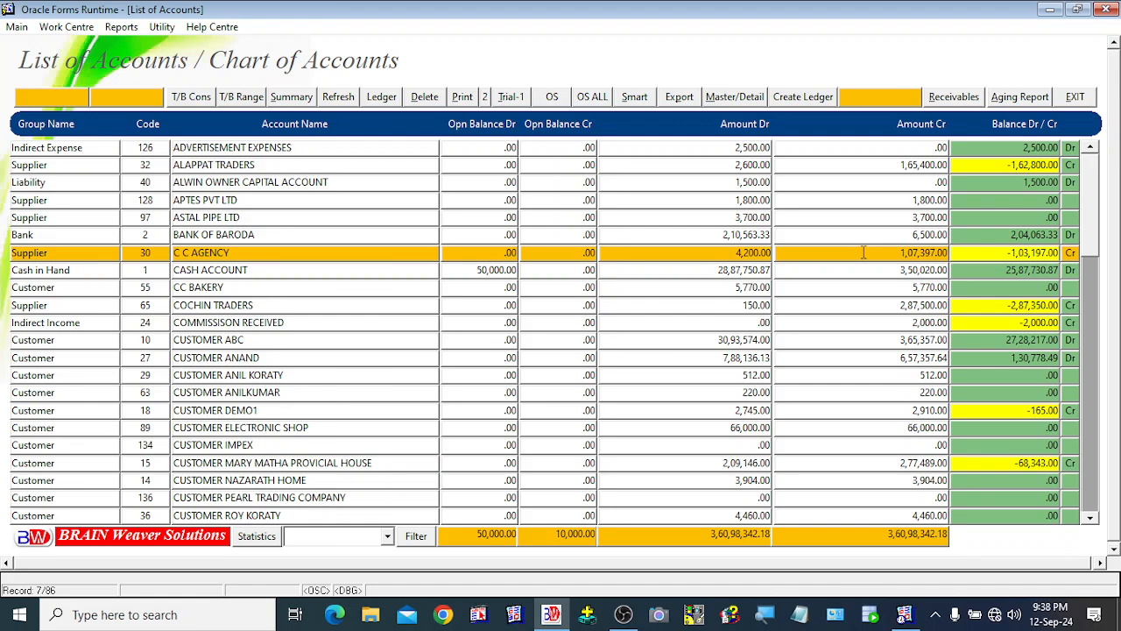
left_click(850, 254)
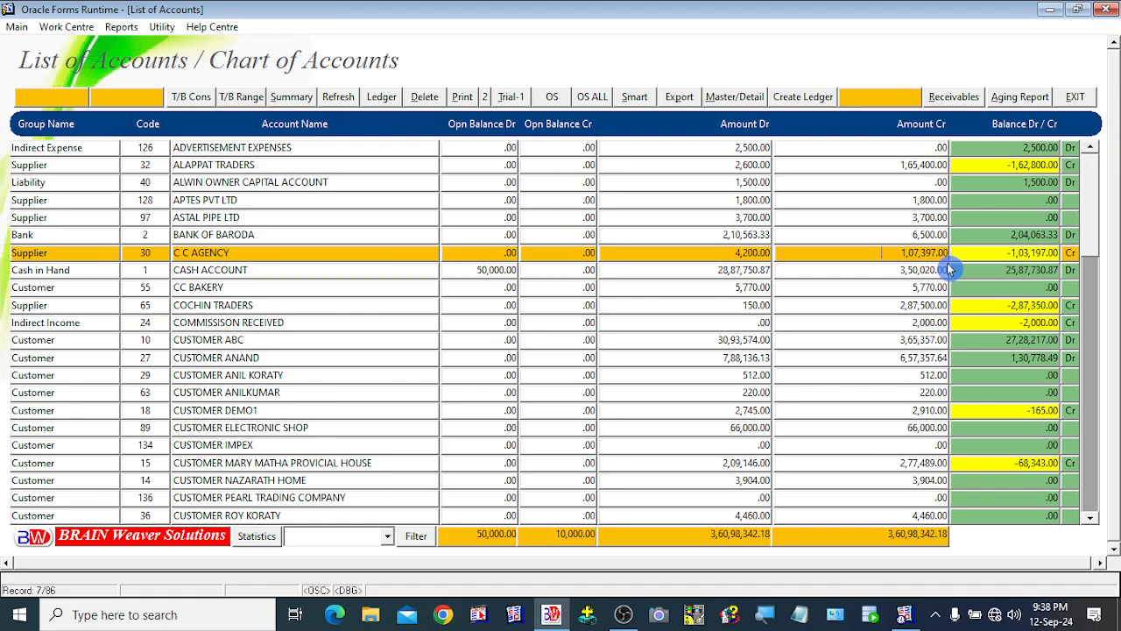
- Examine the supplier, customer and income accounts near the end of the chart of accounts
left_click(1091, 249)
left_click(1085, 410)
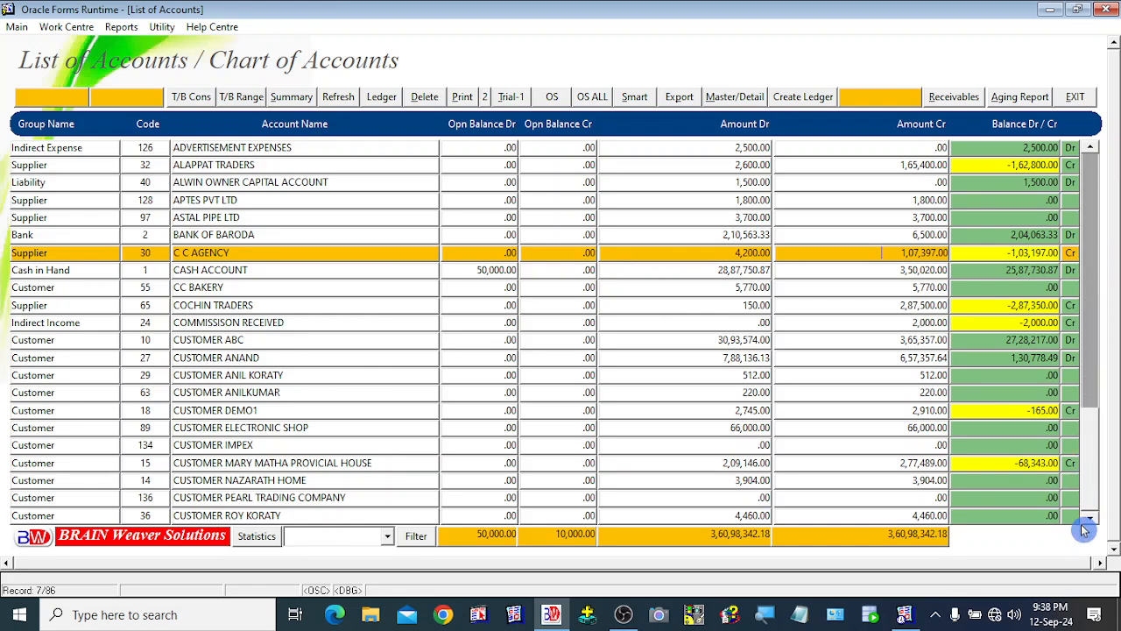
left_click_drag(1085, 530, 1085, 531)
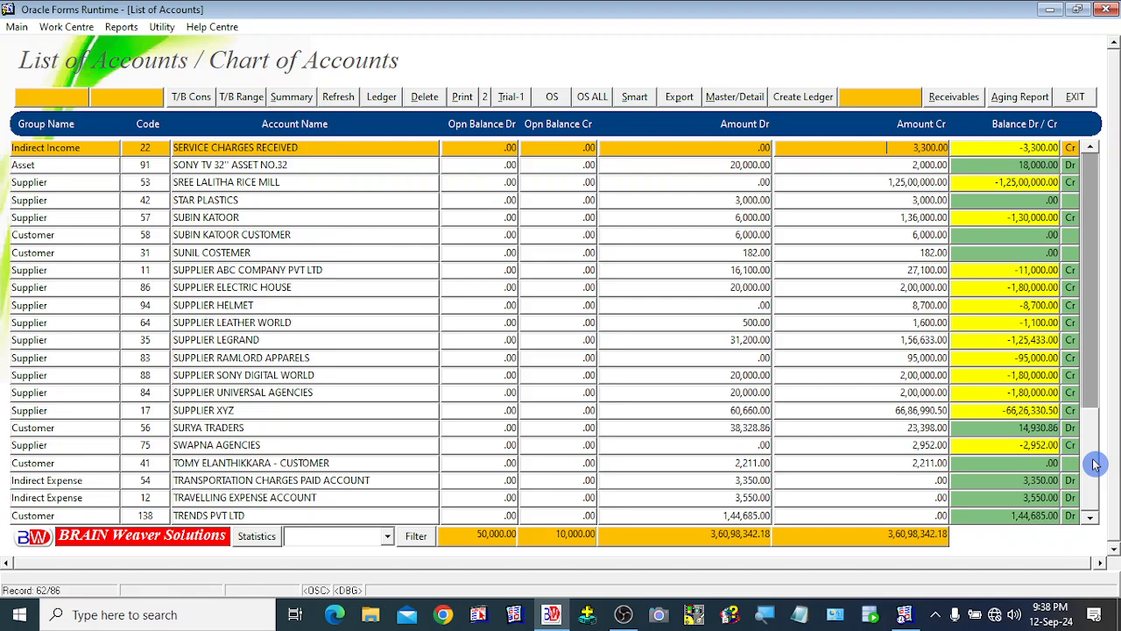
left_click(222, 273)
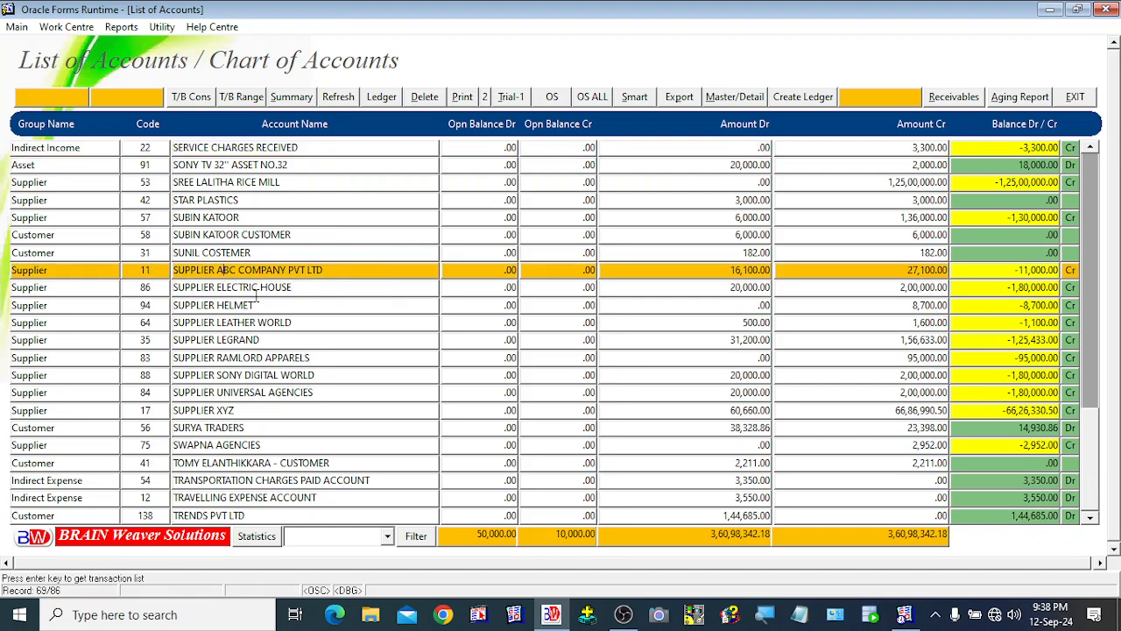
left_click(211, 200)
left_click(208, 148)
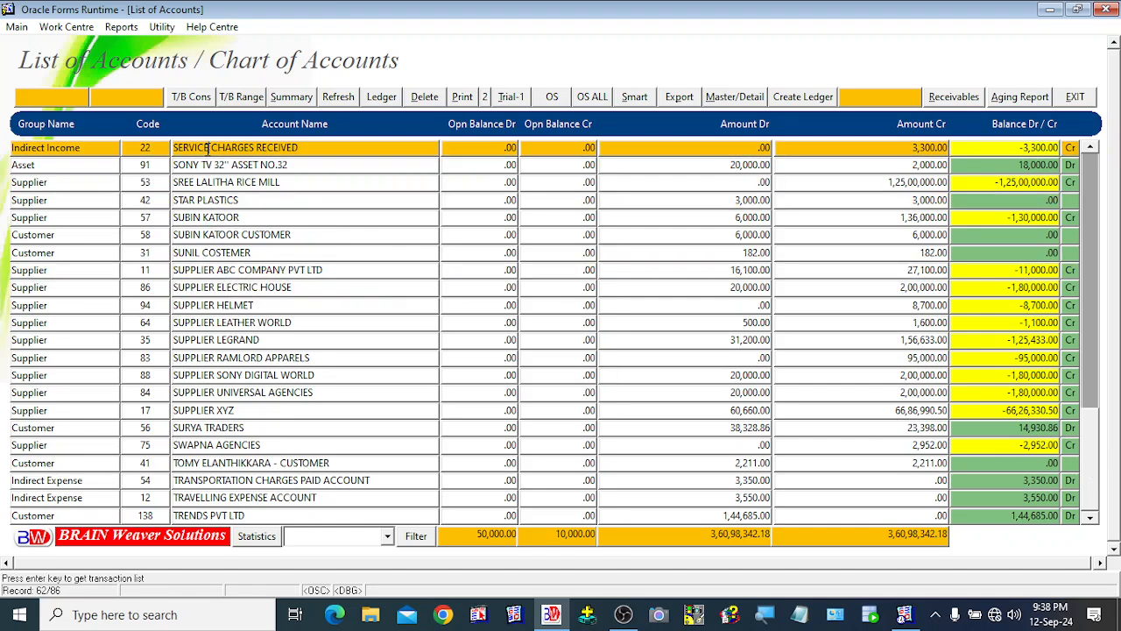
left_click(202, 252)
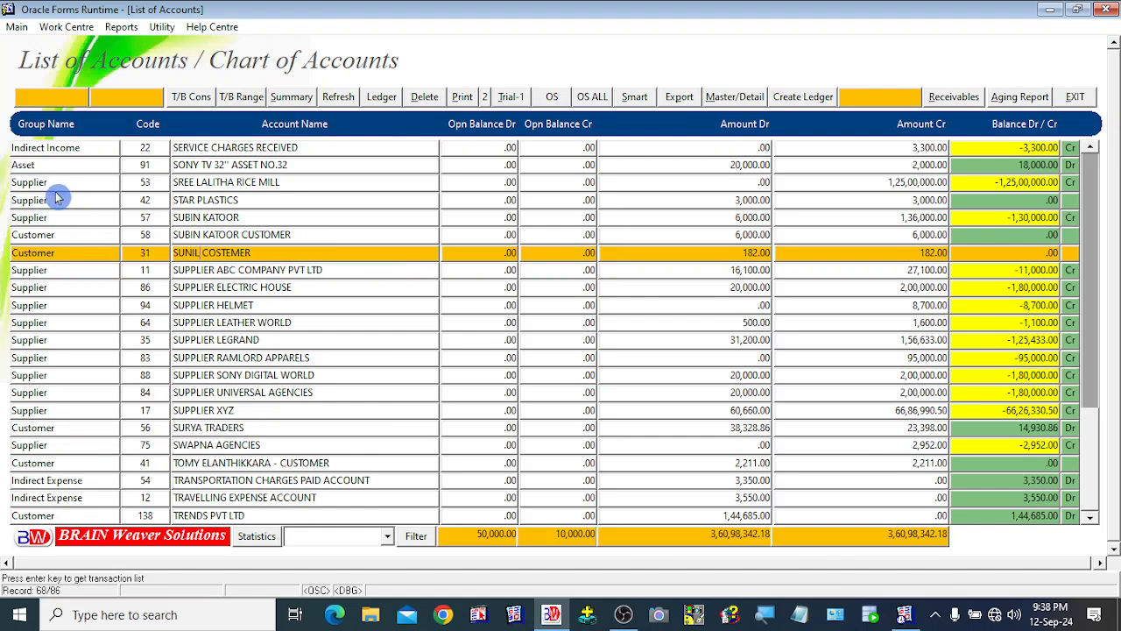
left_click(206, 307)
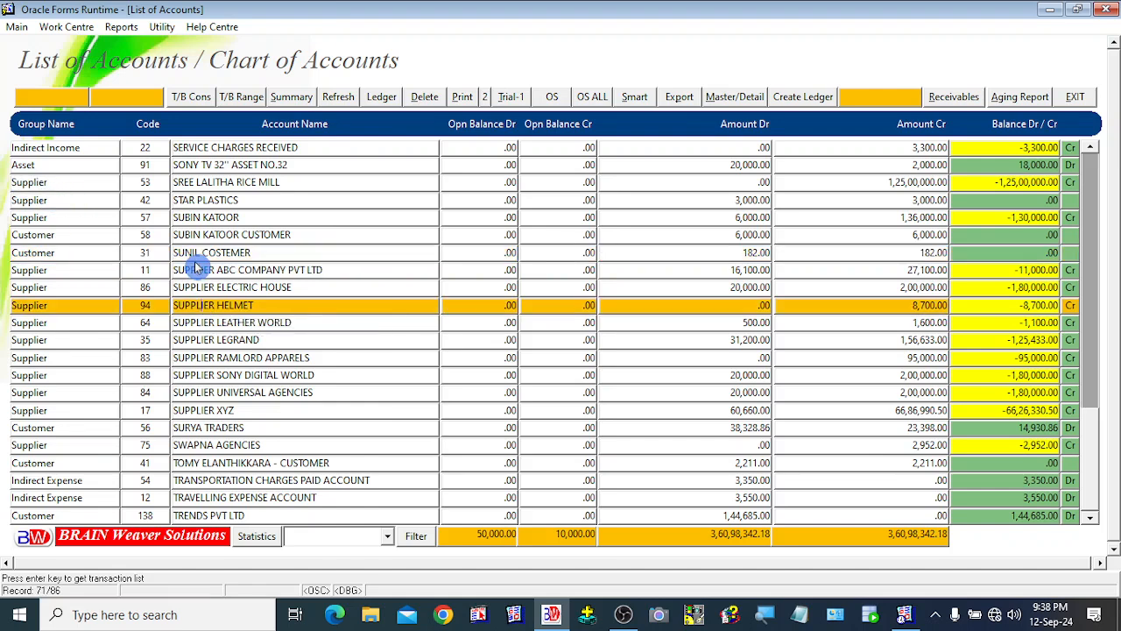
left_click(202, 235)
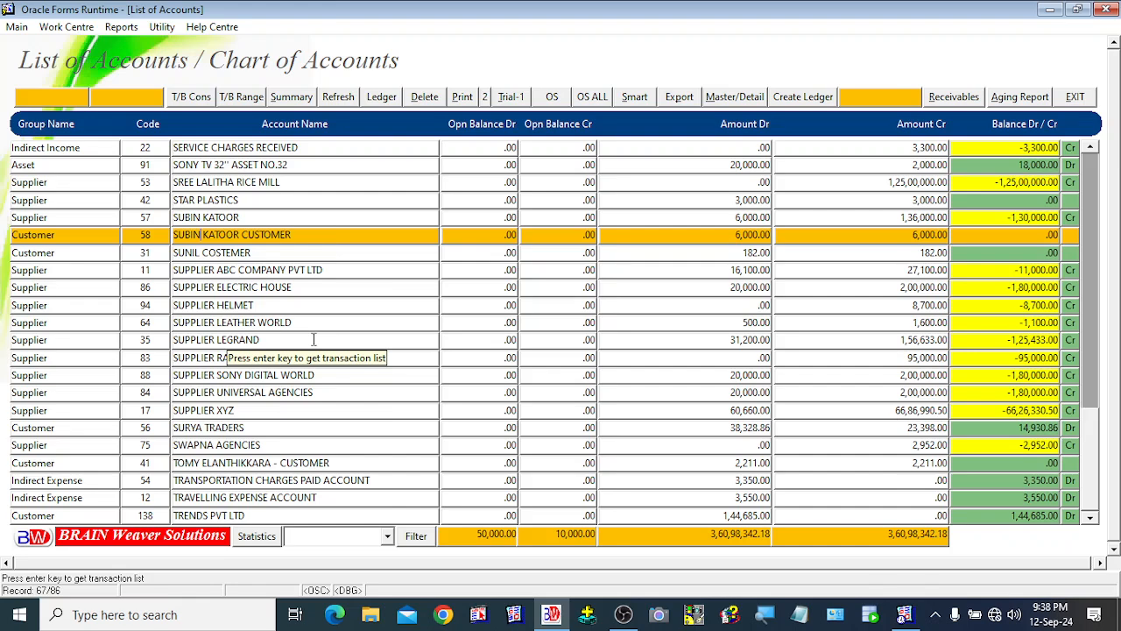
- Go through the remaining accounts to the last record, then requery the list from the first record
key("Down")
key("Down")
key("Down")
key("Down")
key("Down")
key("Down")
key("Down")
key("Down")
key("Down")
key("Down")
key("Down")
key("Down")
key("Down")
key("Down")
key("Down")
key("Down")
key("Down")
key("Down")
key("Down")
key("F8")
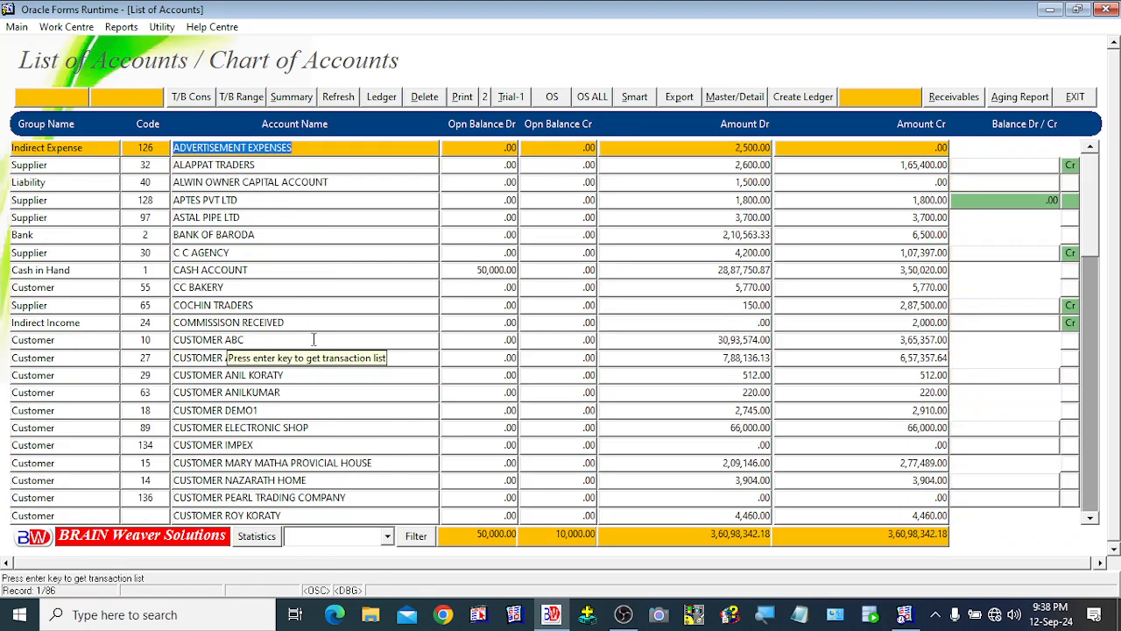
- Step through the first accounts of the reloaded list as far as the supplier C C AGENCY
key("Down")
key("Down")
key("Down")
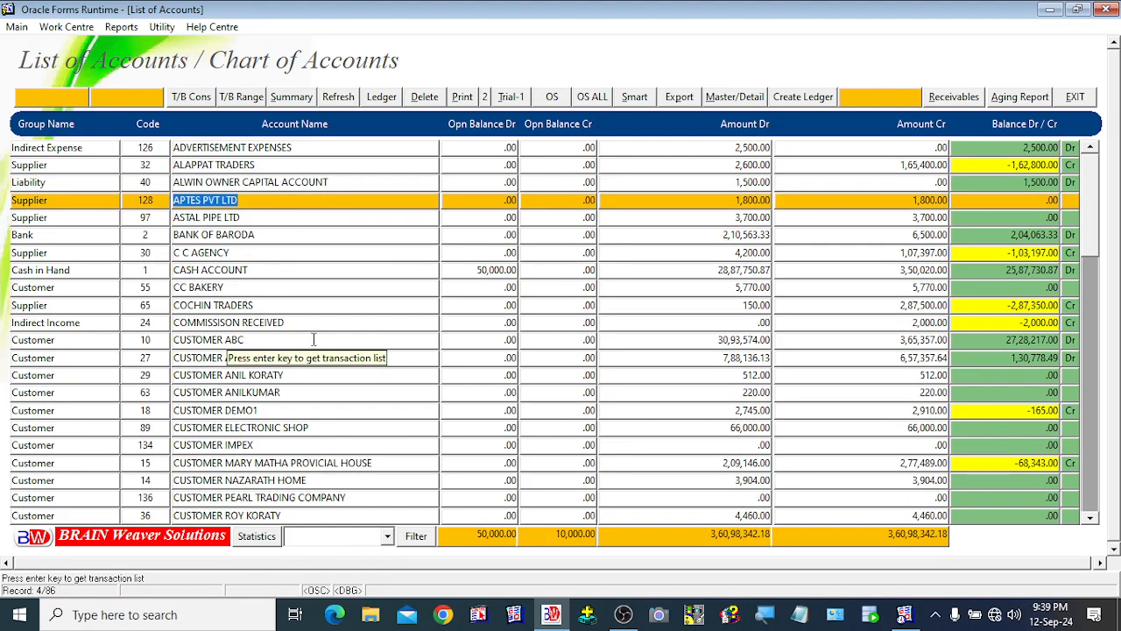
key("Down")
key("Down")
key("Down")
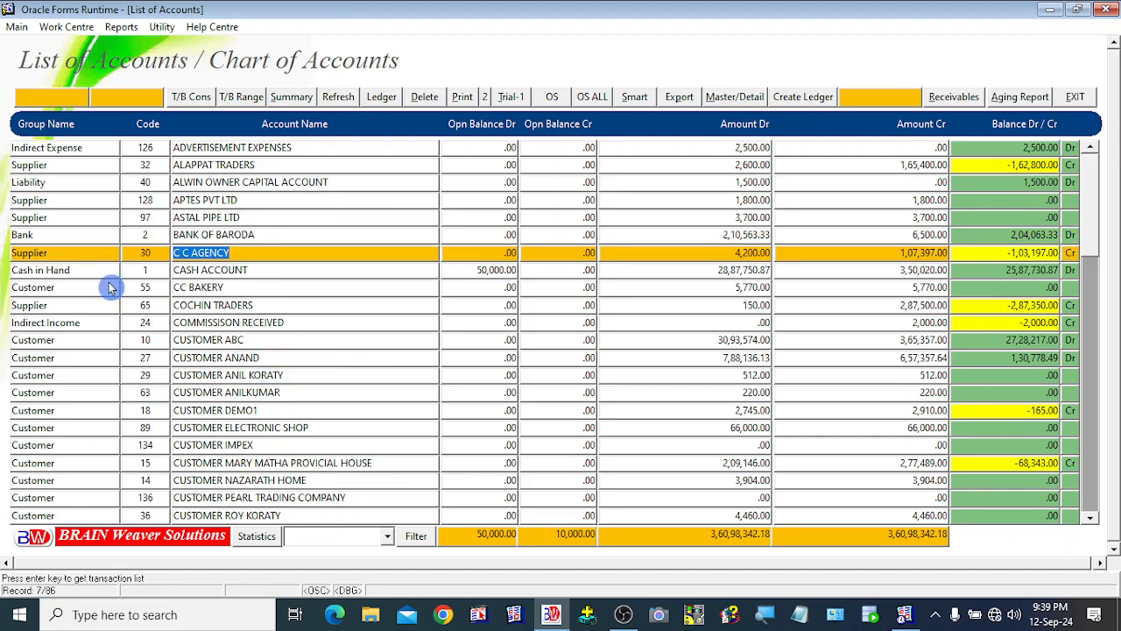
- Filter the list of accounts by the Customer account group
left_click(387, 541)
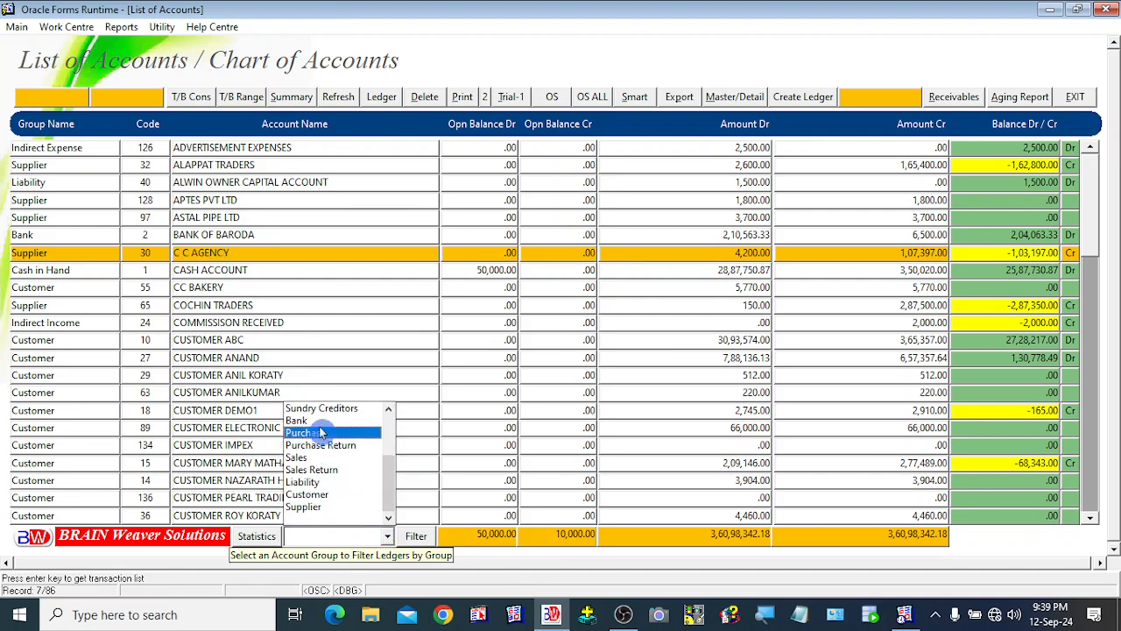
scroll(379, 478, "up", 2)
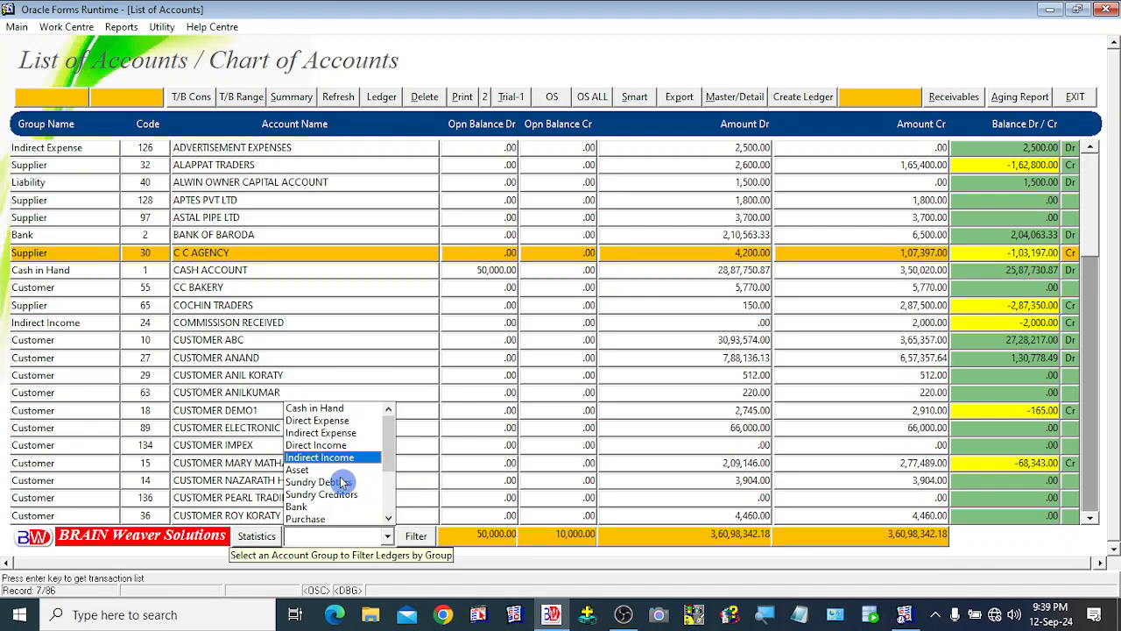
scroll(336, 461, "down", 2)
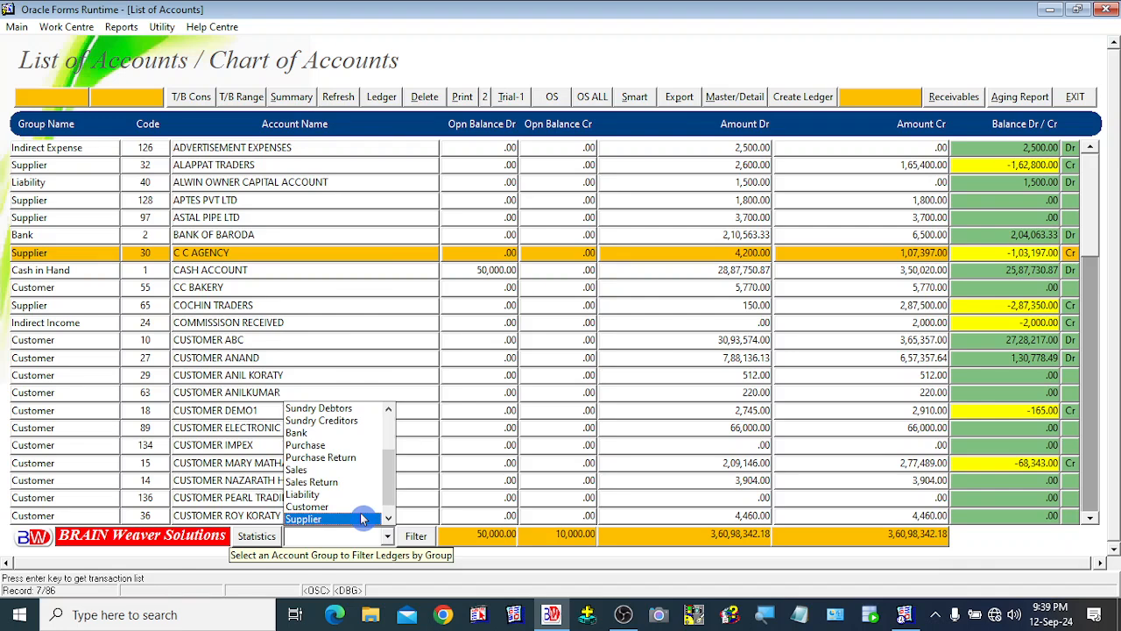
left_click(317, 510)
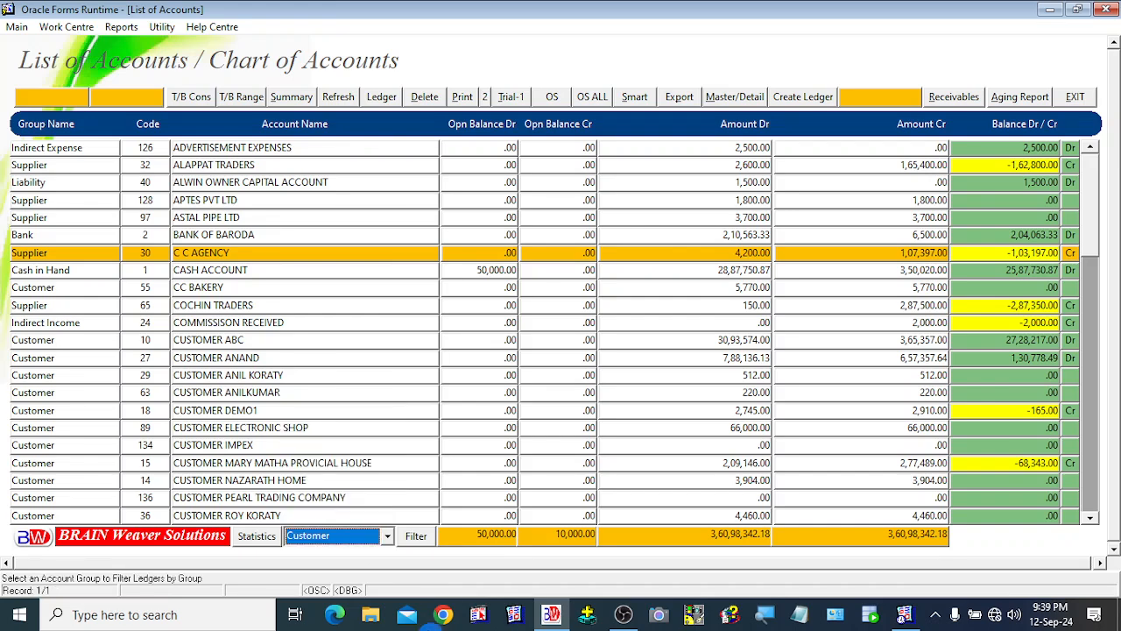
left_click(417, 536)
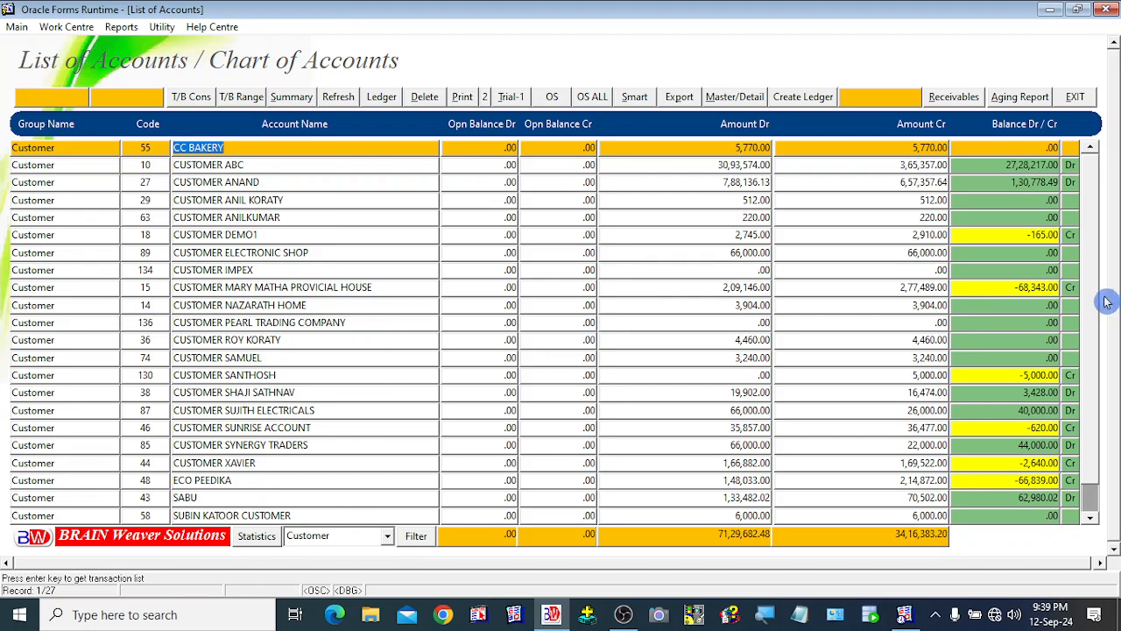
- Look through the filtered customer accounts, including CUSTOMER PEARL TRADING COMPANY and CUSTOMER DEMO1
scroll(1094, 395, "down", 2)
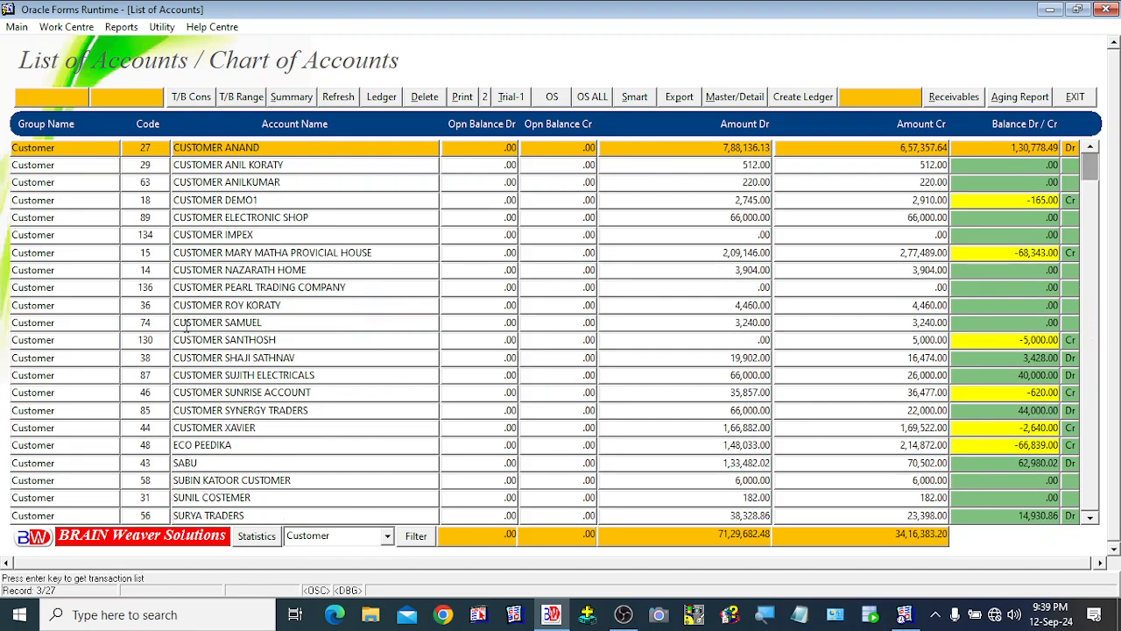
left_click(214, 286)
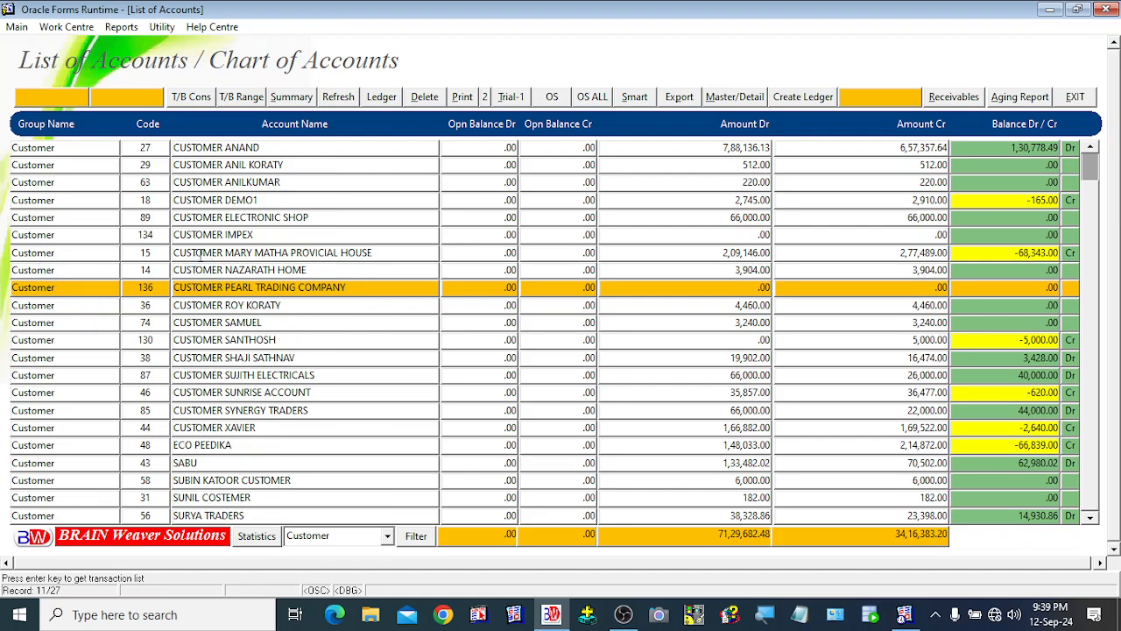
left_click(201, 254)
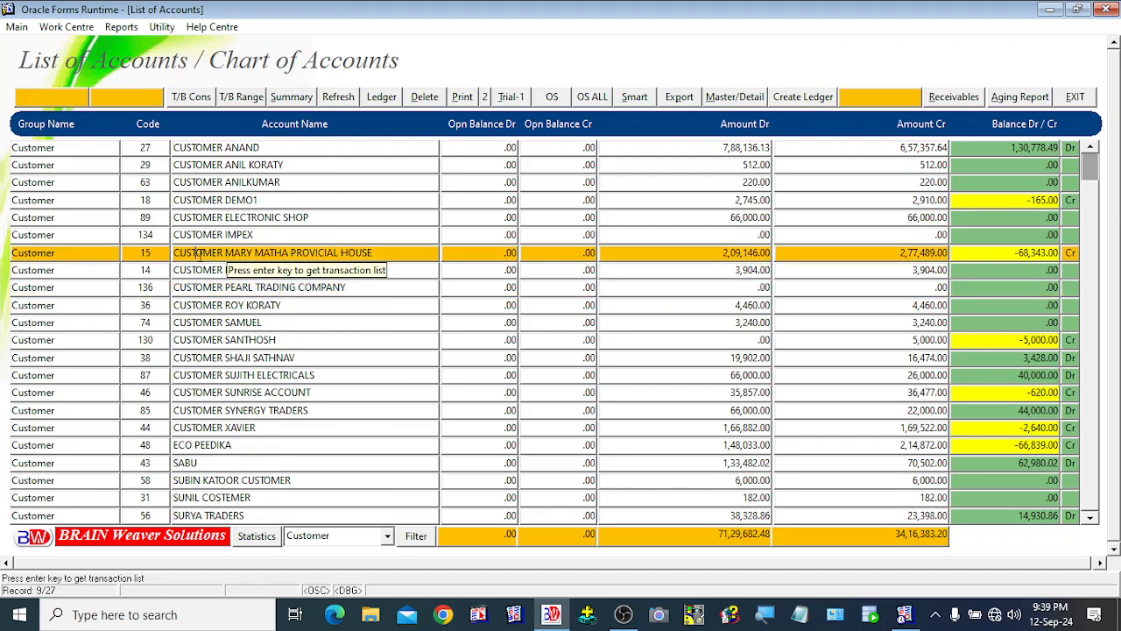
left_click(218, 201)
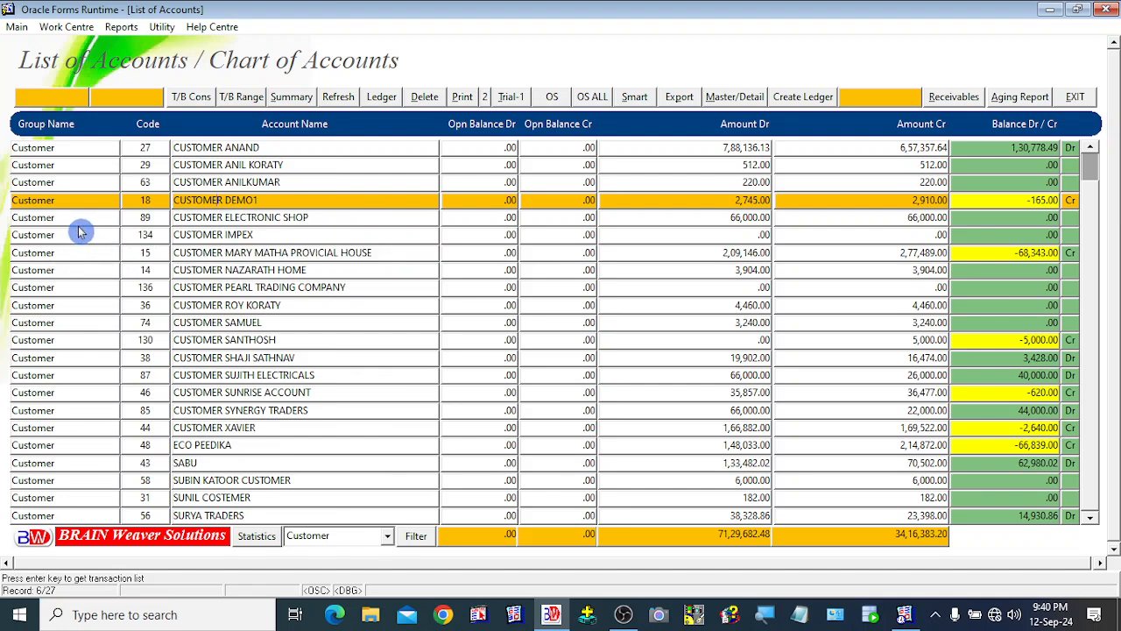
- Filter the list of accounts by the Bank account group and look at the SBI and BANK OF BARODA ledgers
left_click(386, 542)
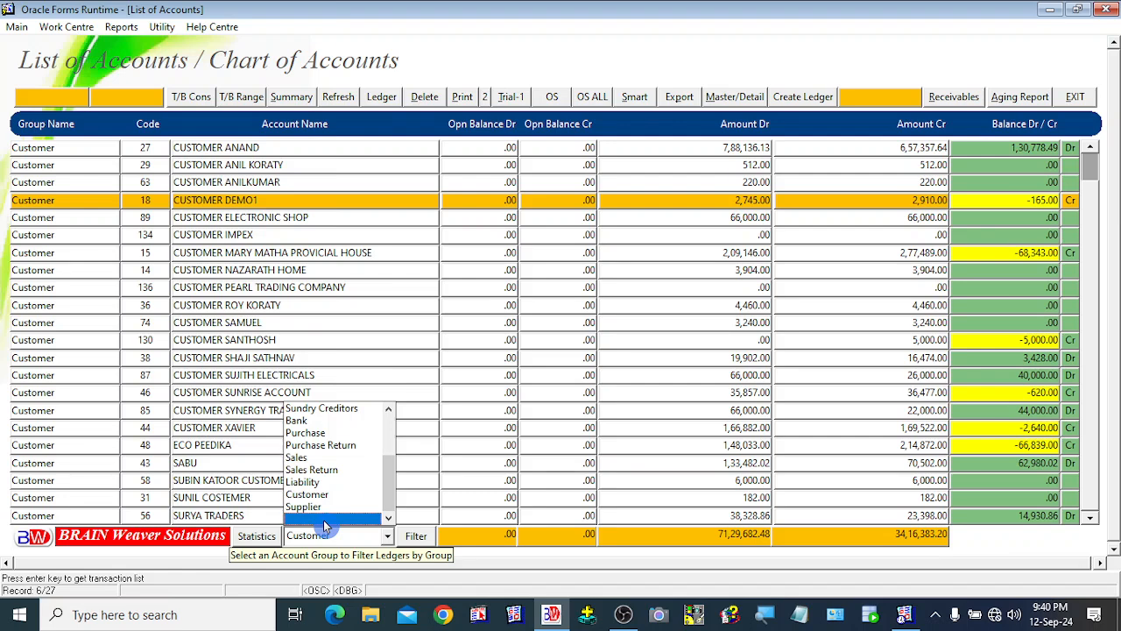
left_click(313, 424)
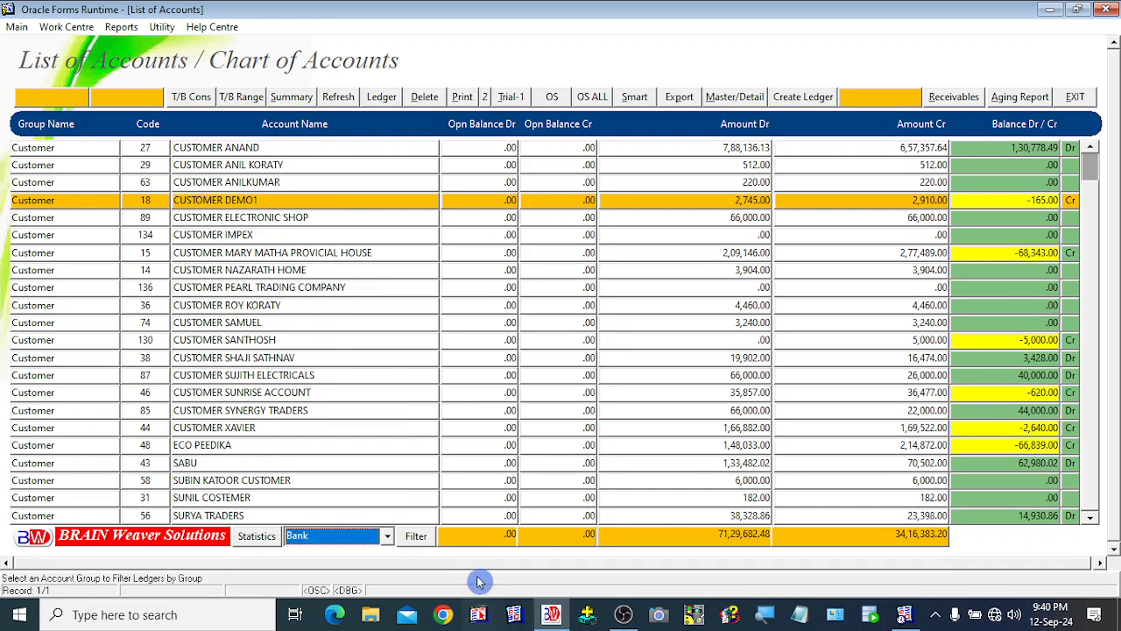
left_click(424, 537)
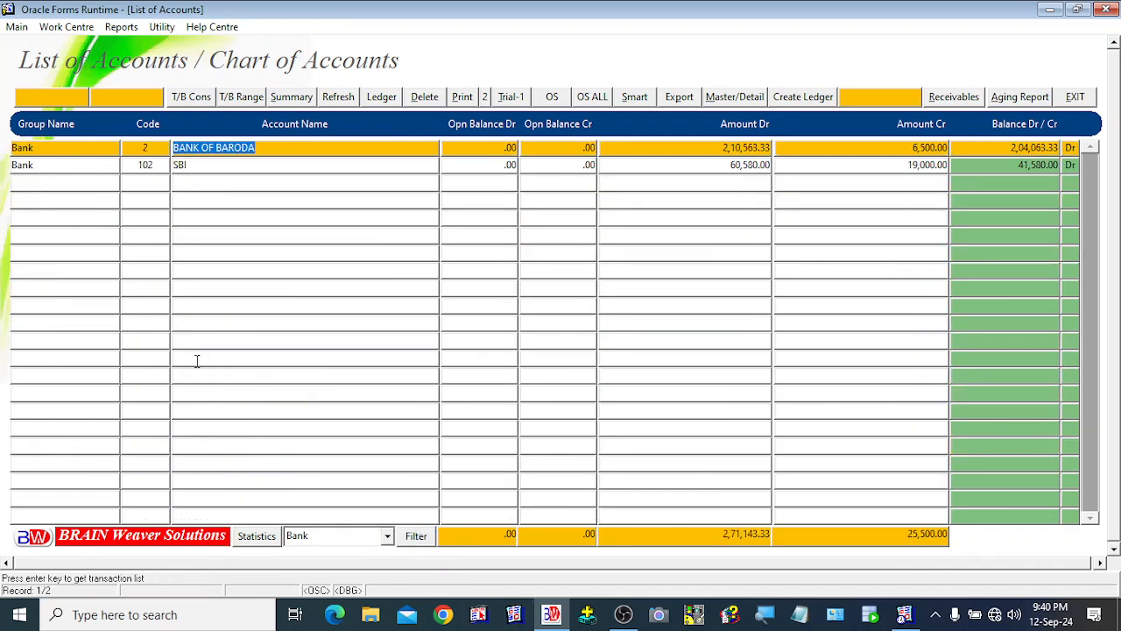
left_click(208, 164)
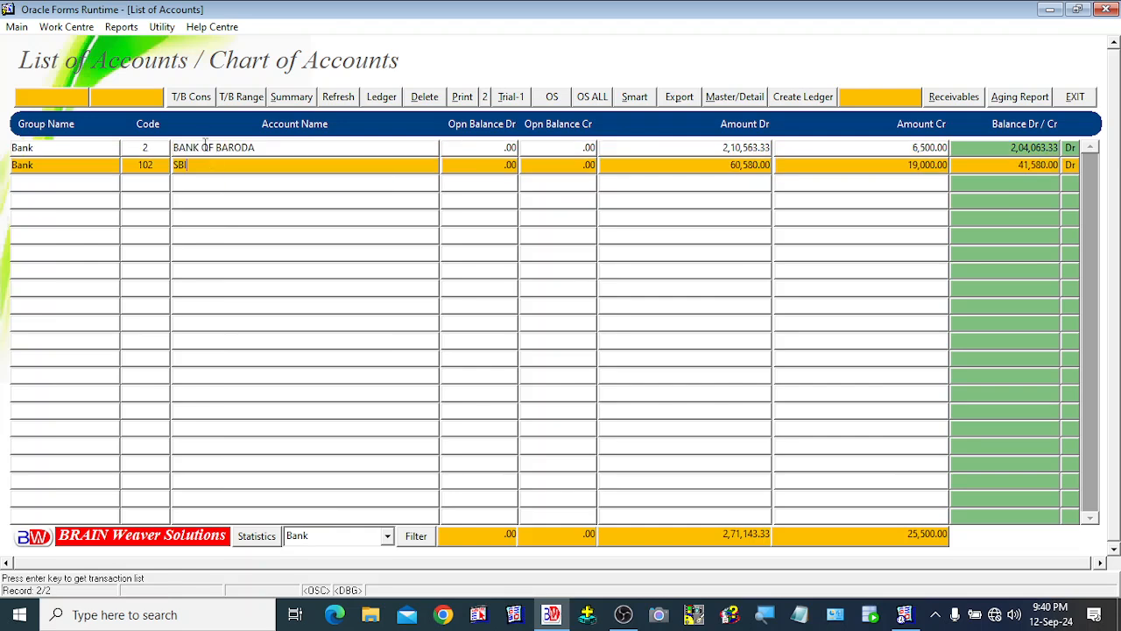
left_click(201, 151)
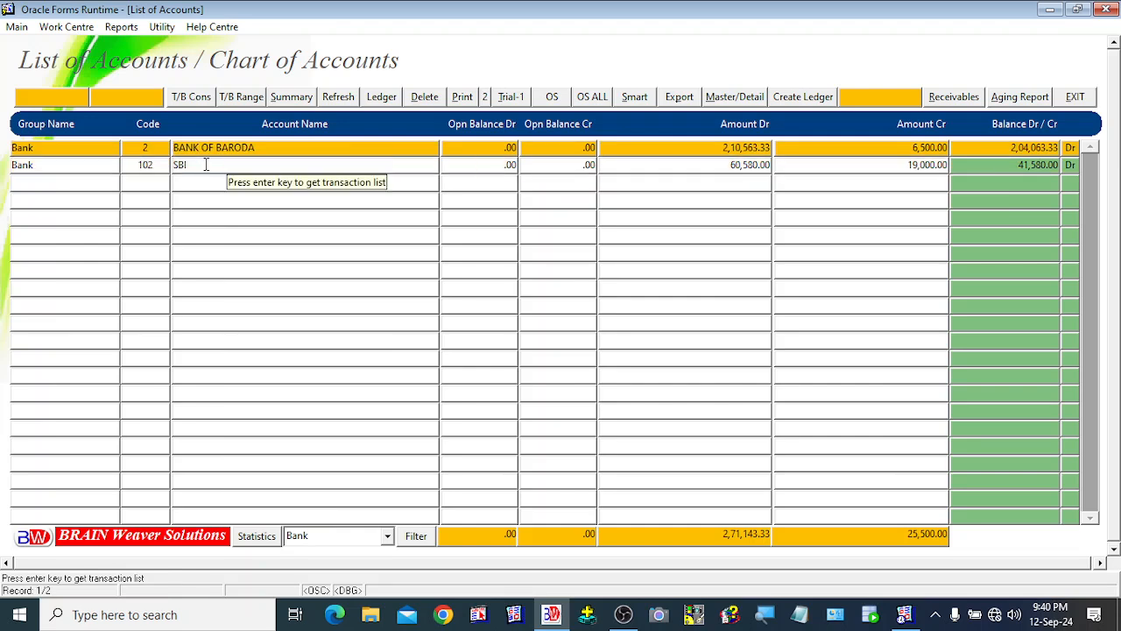
- Examine the debit and credit balances of the BANK OF BARODA and SBI ledgers in the filtered list
left_click(82, 176)
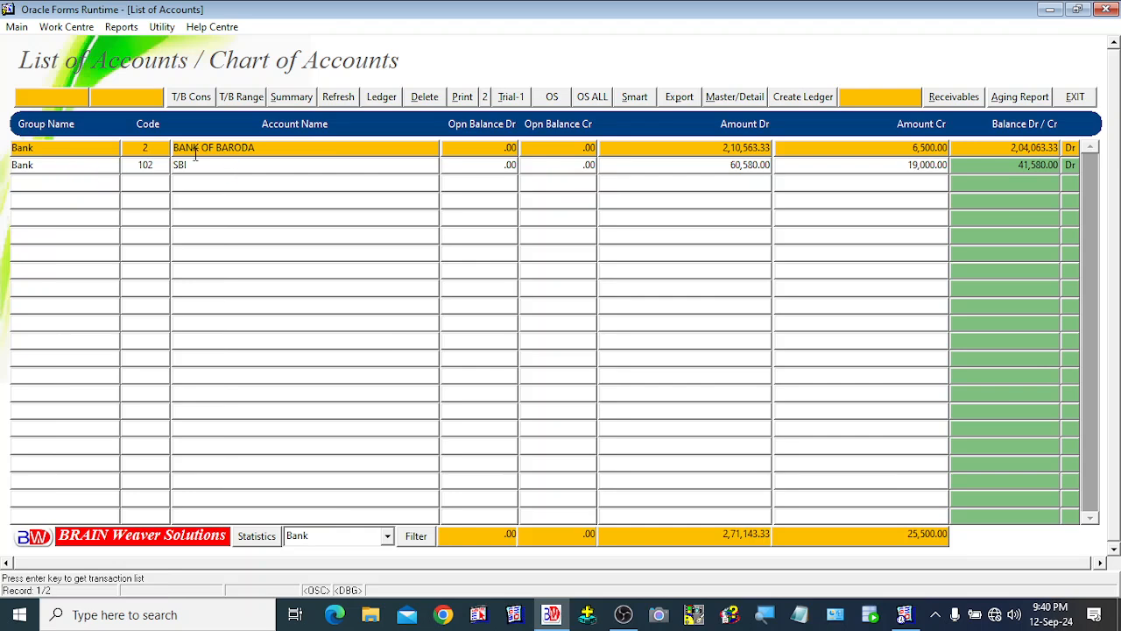
left_click(264, 189)
left_click(270, 162)
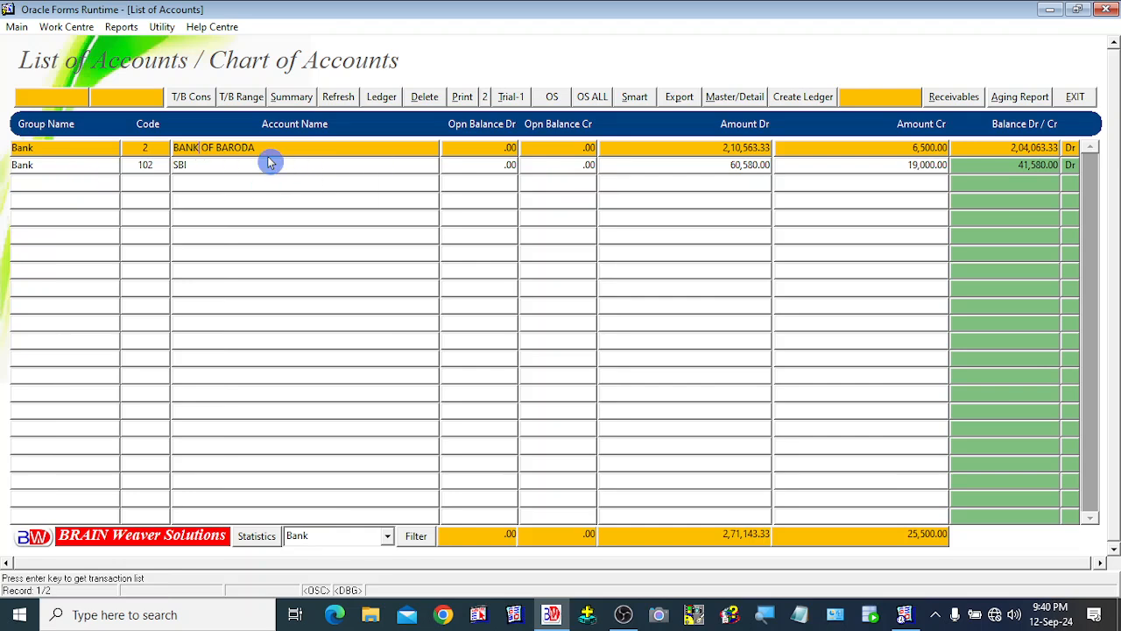
left_click(200, 165)
left_click(202, 149)
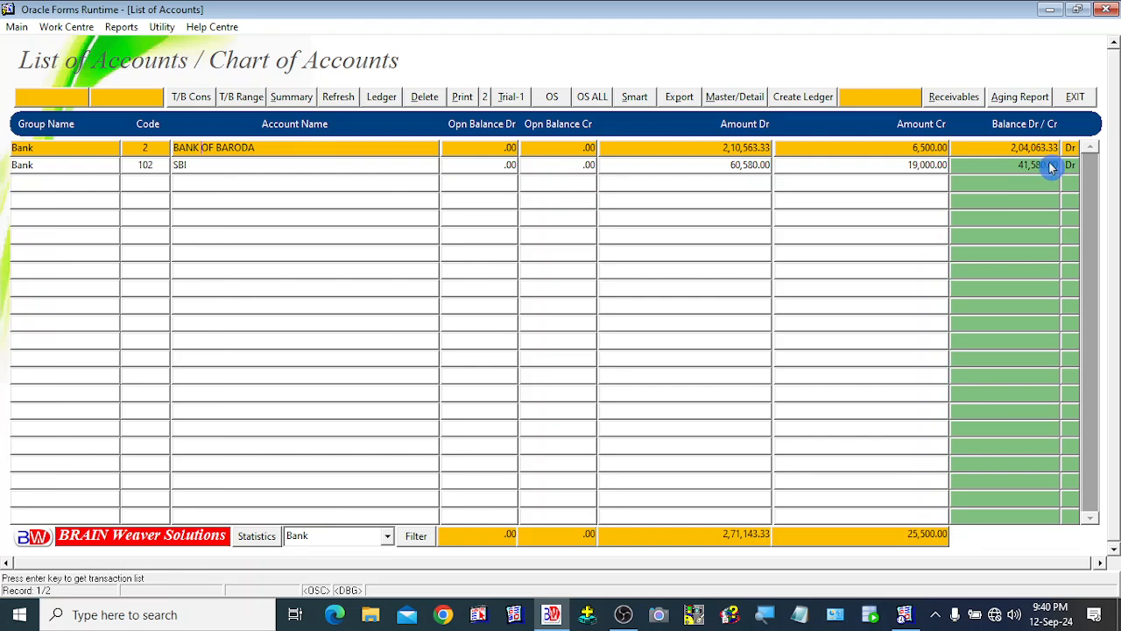
left_click(238, 158)
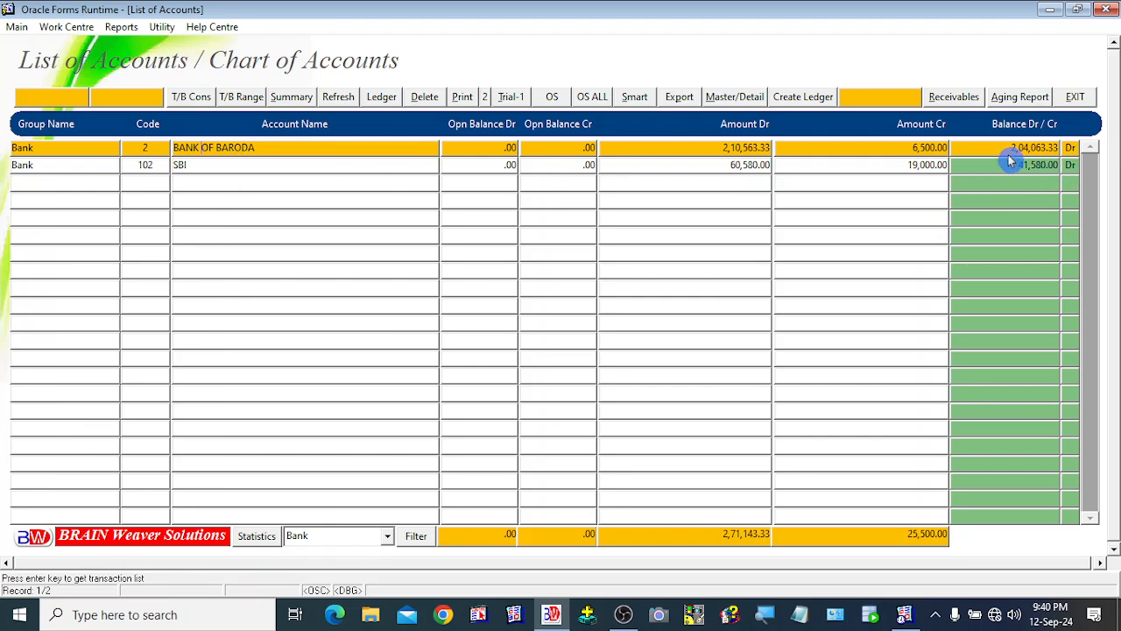
left_click(215, 167)
left_click(1035, 181)
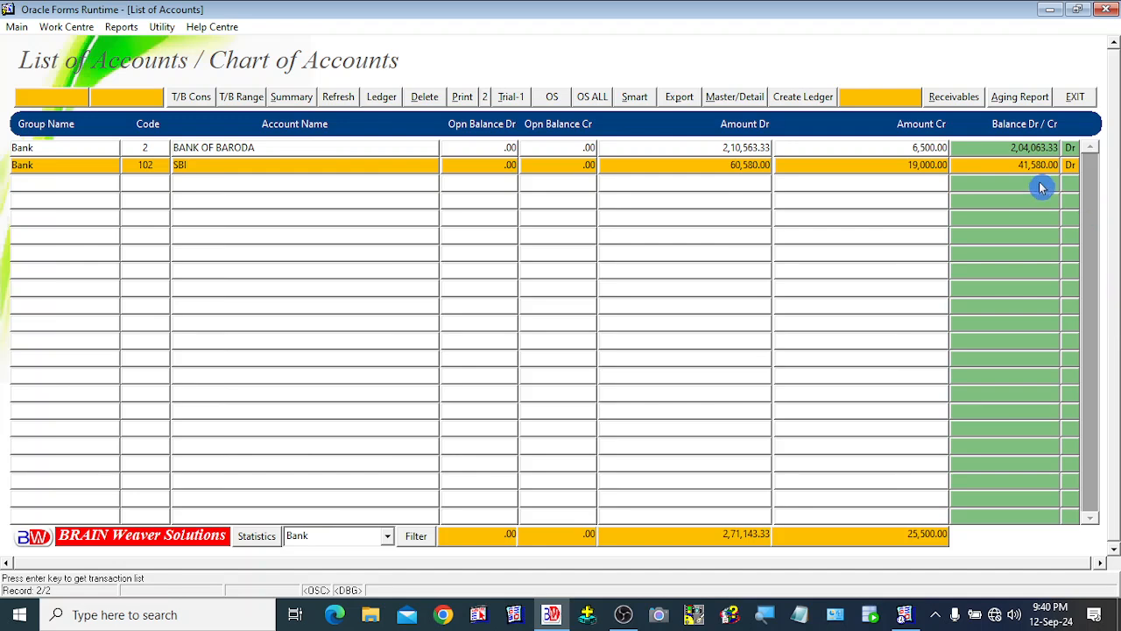
left_click(1056, 175)
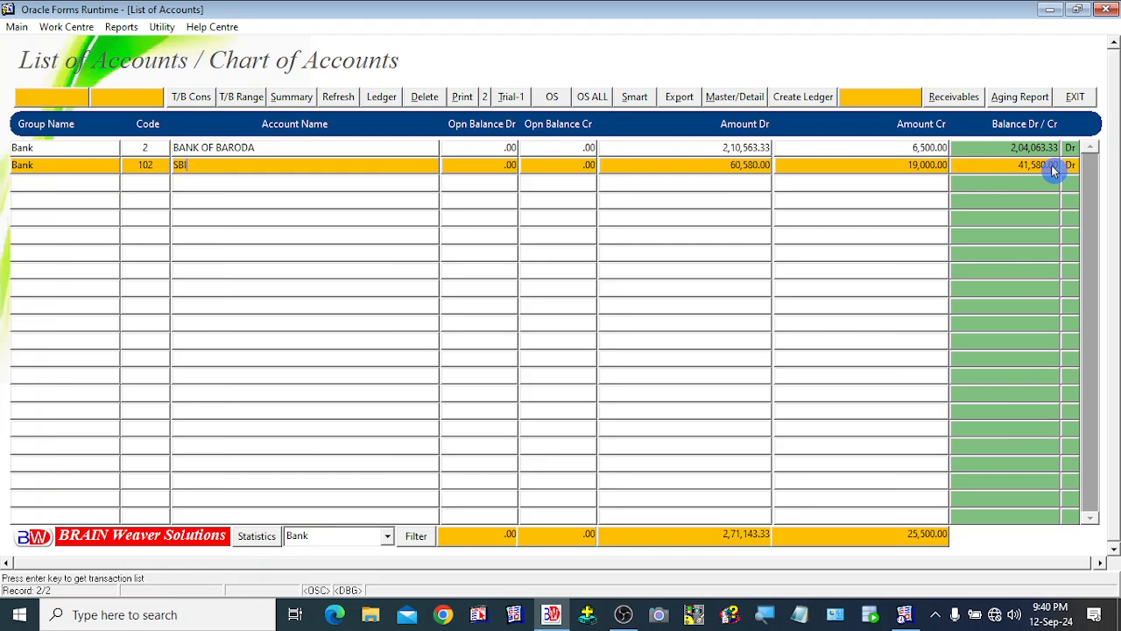
- Clear the account group selection and reapply the filter to list the ledgers of all groups
left_click(387, 537)
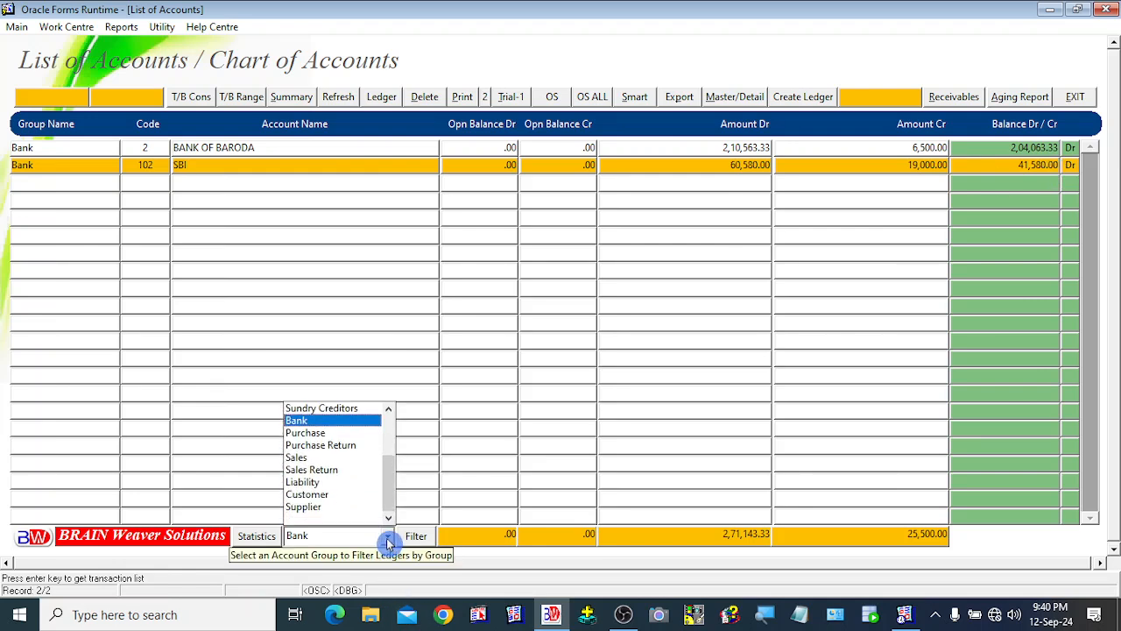
left_click(304, 518)
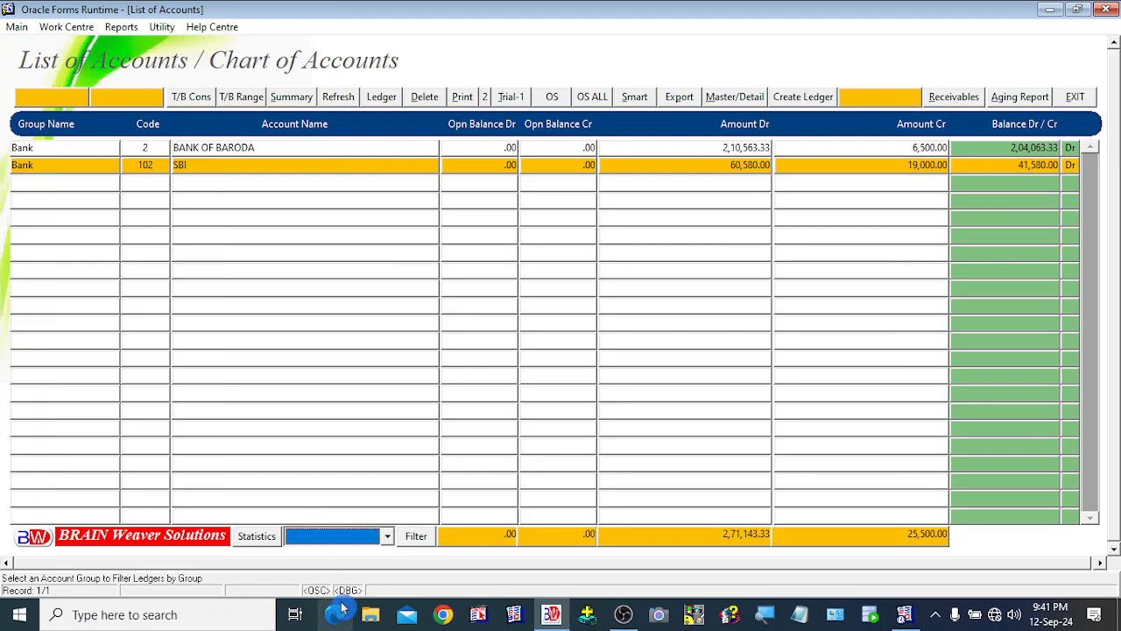
left_click(416, 538)
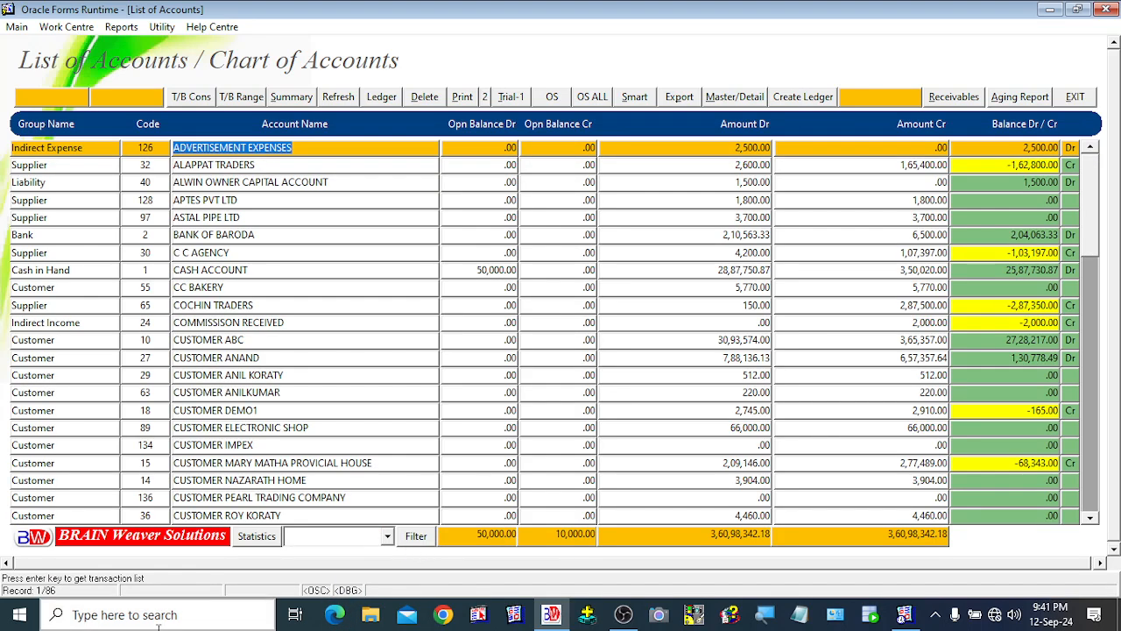
- Look at individual ledgers in the full list, including CUSTOMER ABC, ASTAL PIPE LTD, ADVERTISEMENT EXPENSES and ALAPPAT TRADERS
left_click(192, 340)
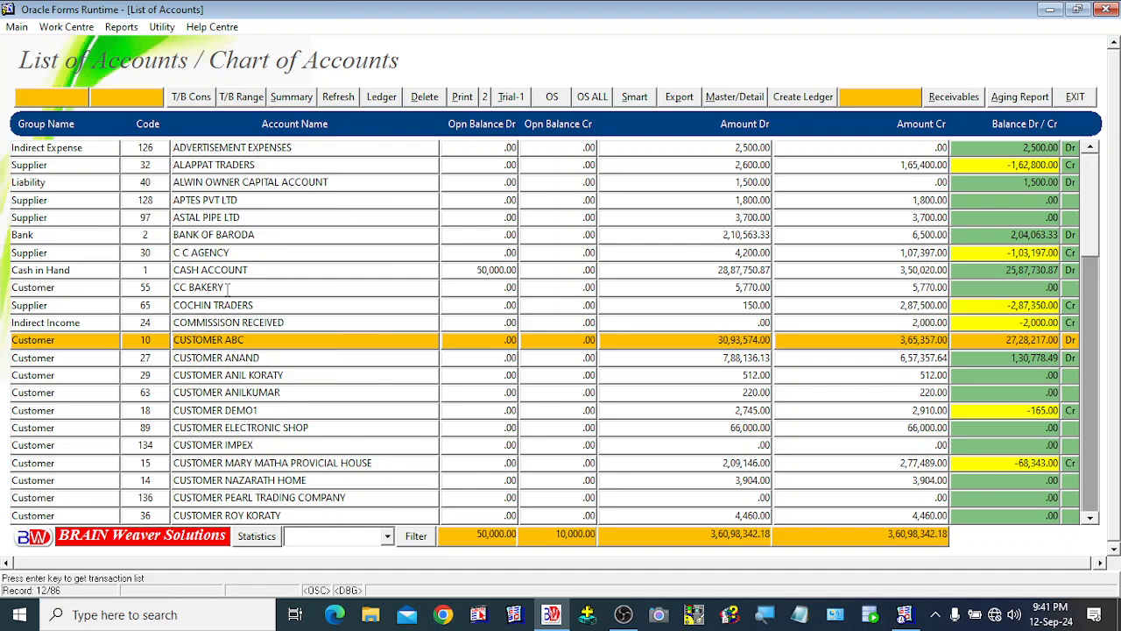
left_click(202, 217)
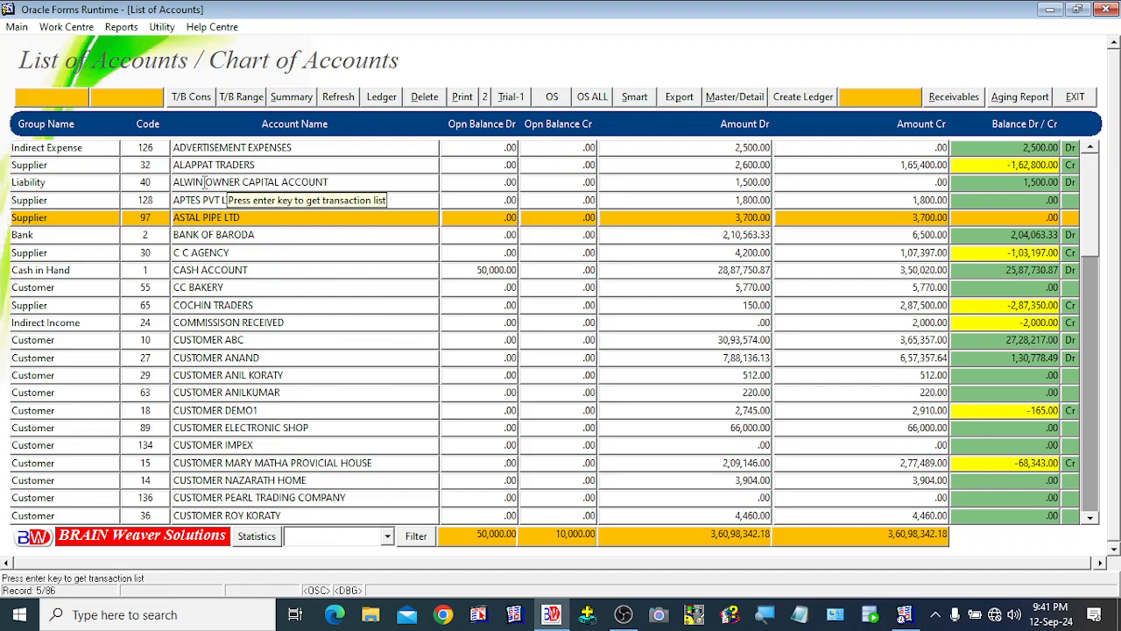
left_click(96, 148)
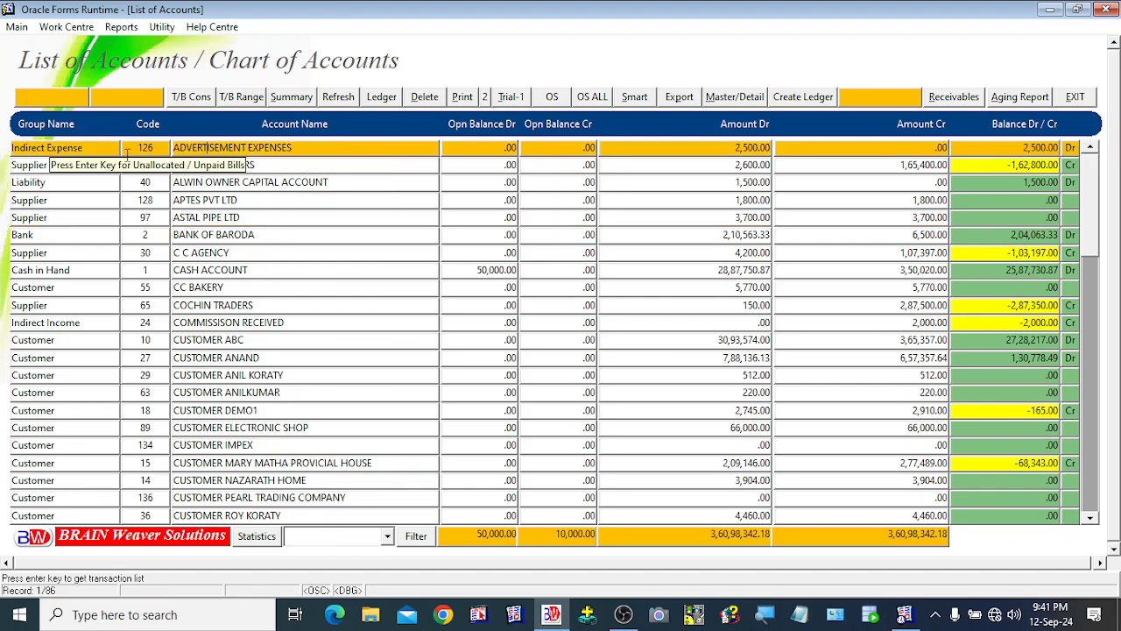
left_click(143, 165)
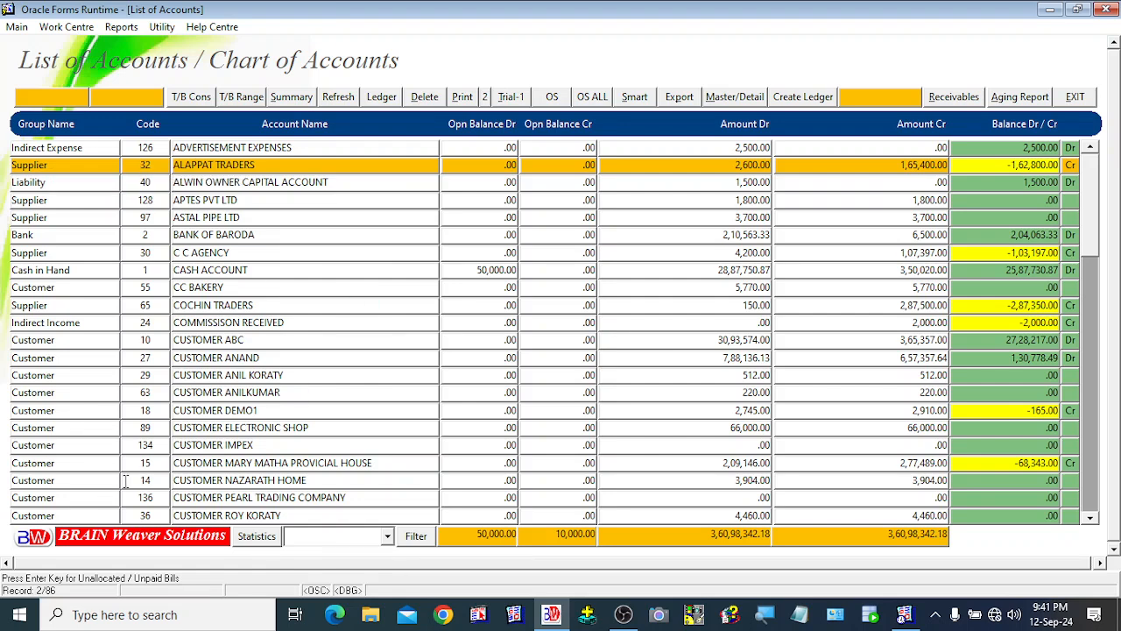
- Open the list of unallocated / unpaid sales bills for CUSTOMER ABC from its account code
left_click(146, 340)
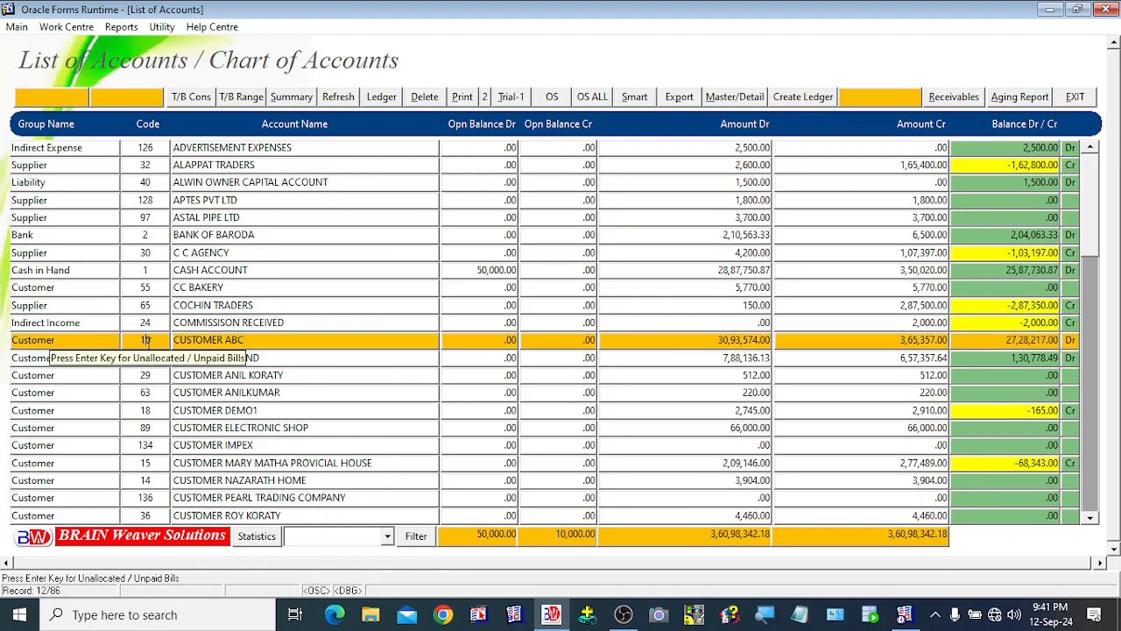
left_click(83, 343)
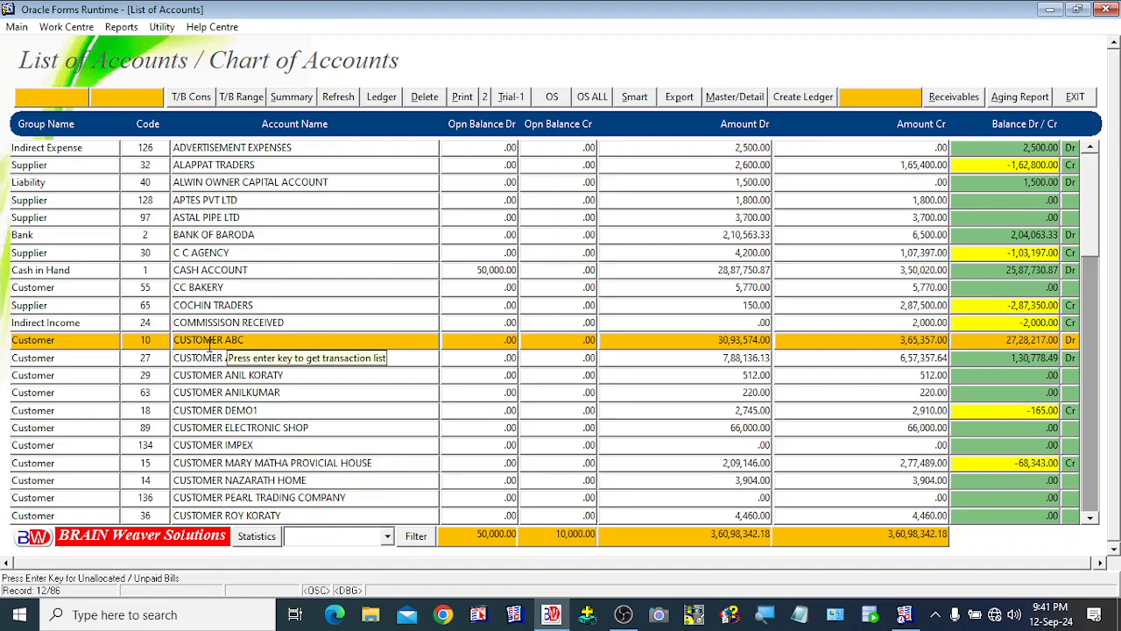
left_click(68, 348)
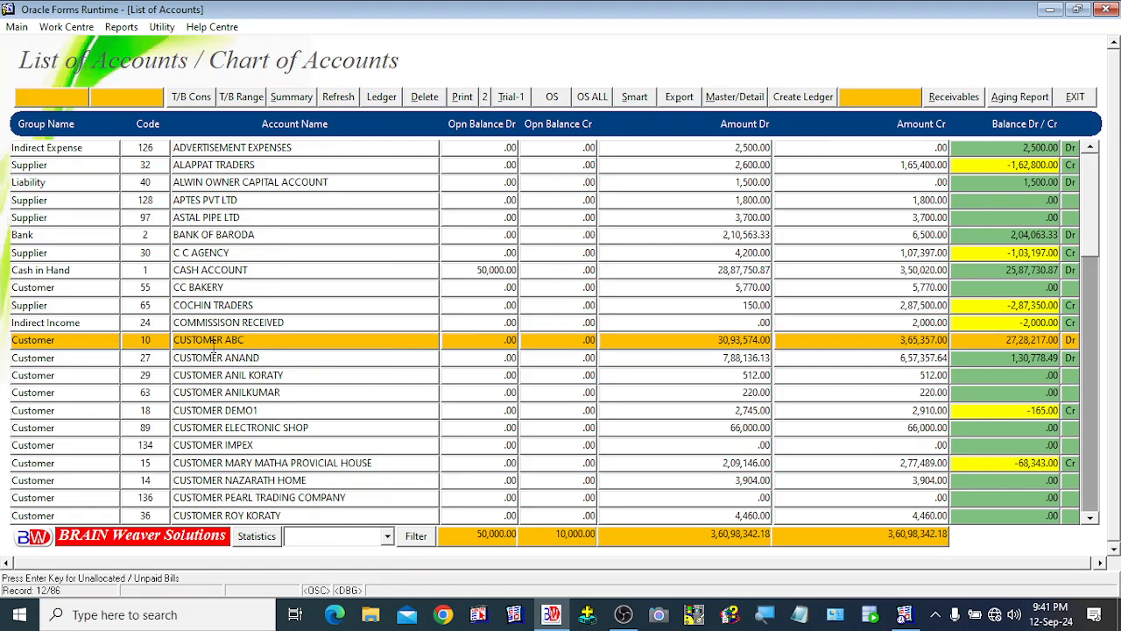
left_click(270, 340)
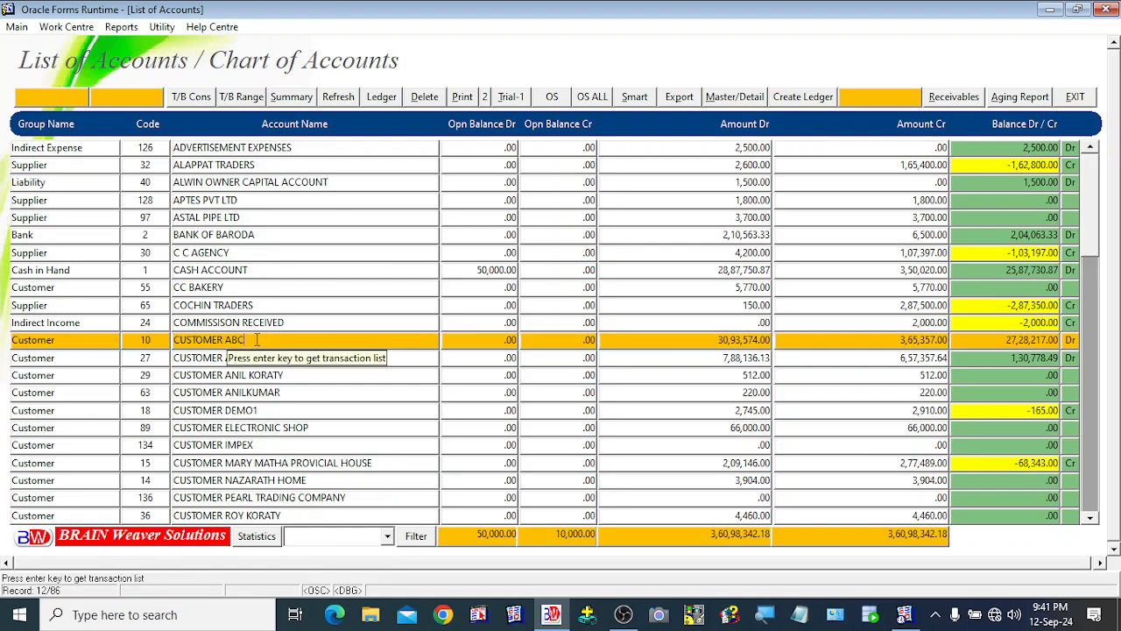
left_click_drag(177, 344, 241, 342)
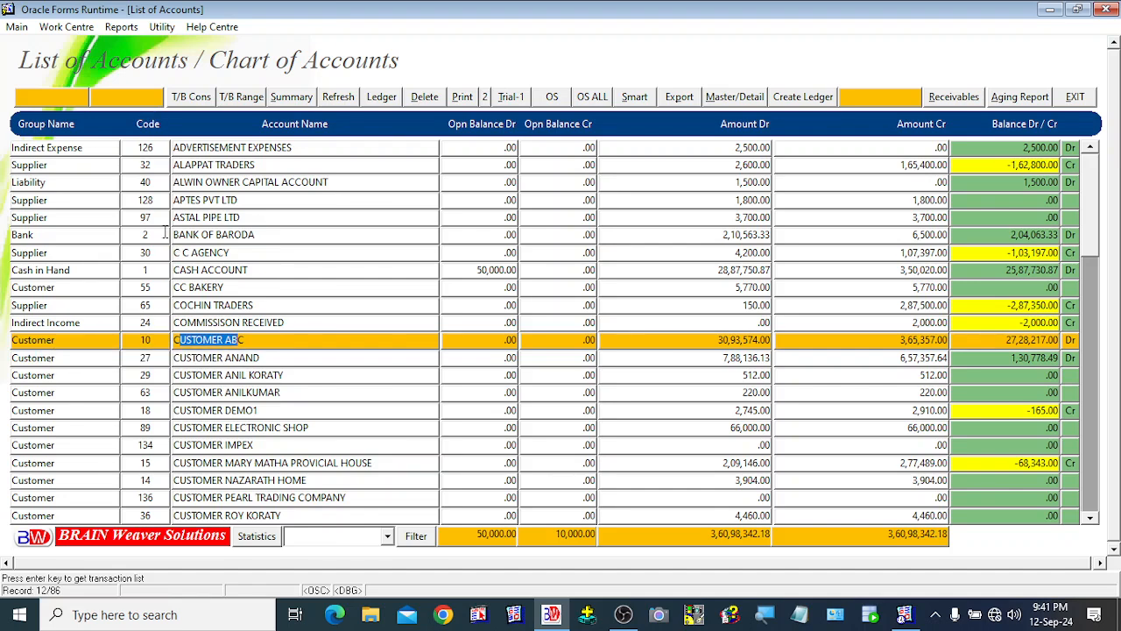
left_click(156, 343)
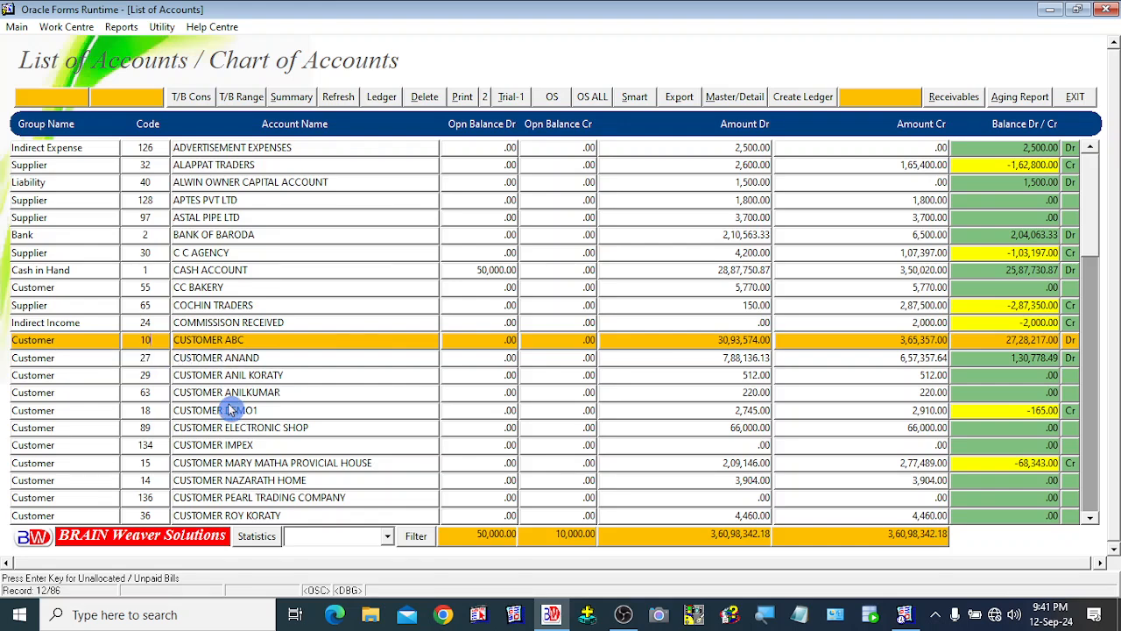
key("Return")
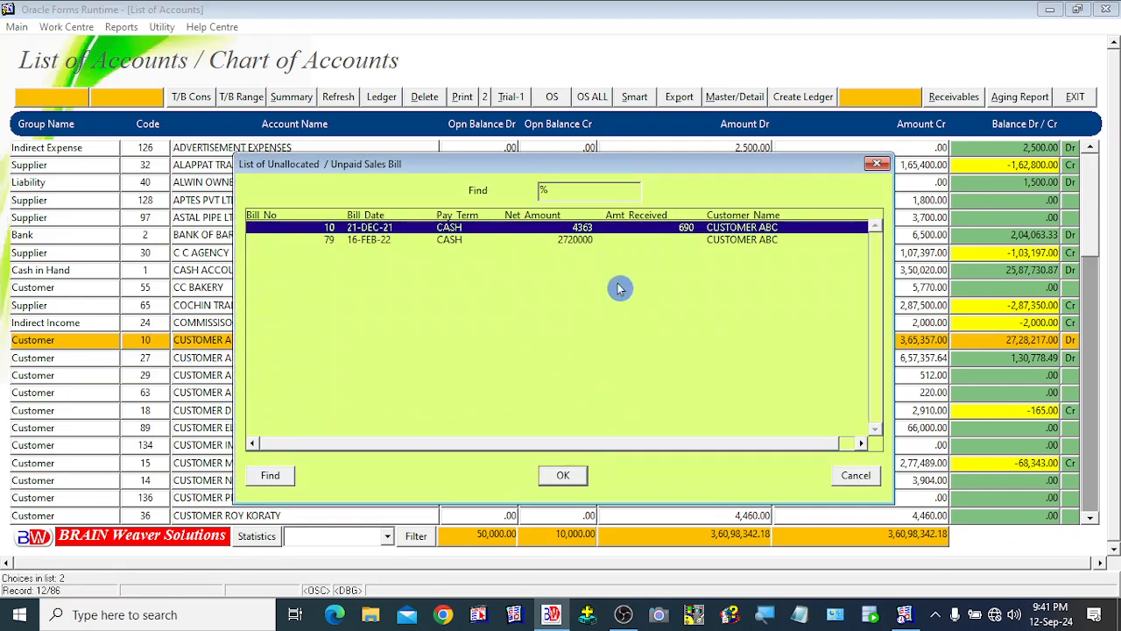
- Reposition the unpaid bills window, look through the bills dated 21-DEC-21 and 16-FEB-22, and close it without choosing one
left_click_drag(595, 172, 707, 173)
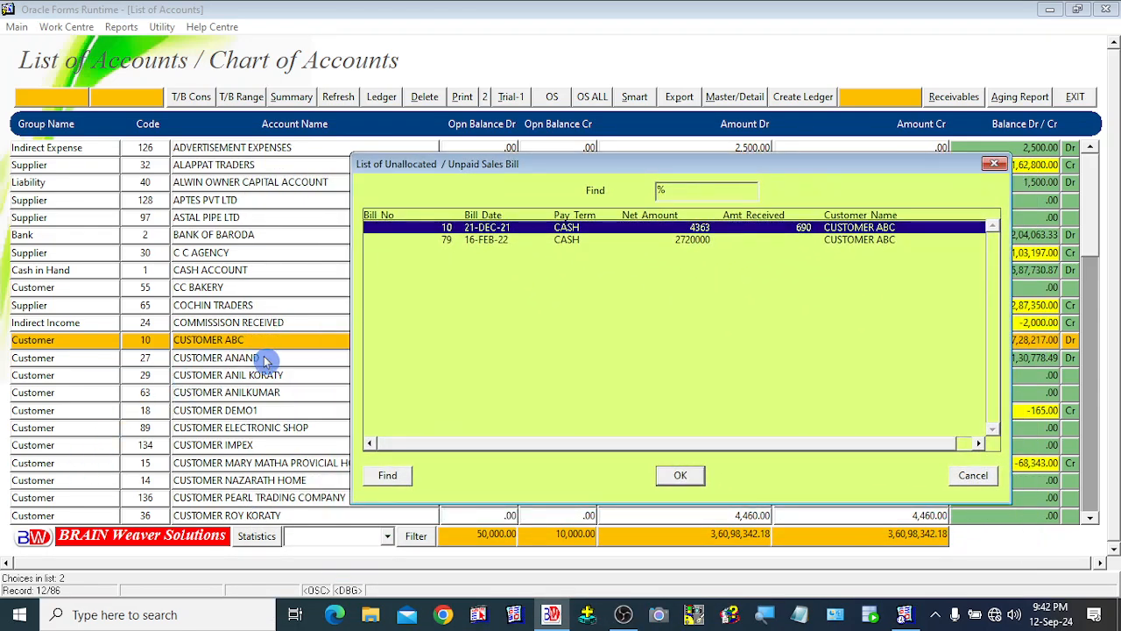
left_click_drag(586, 167, 490, 139)
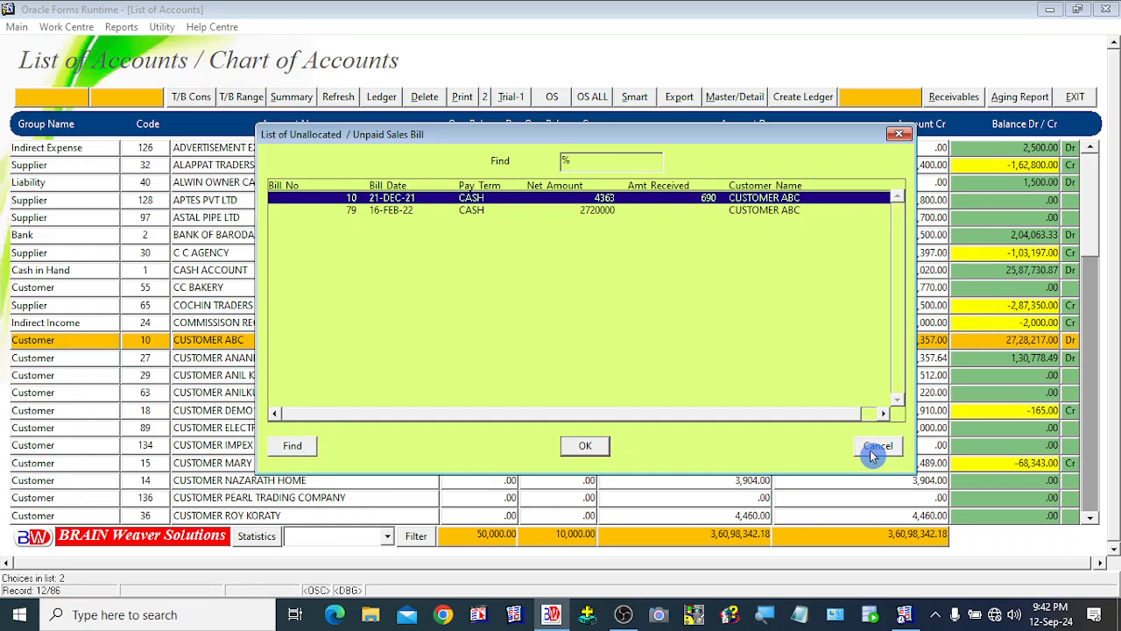
left_click(399, 212)
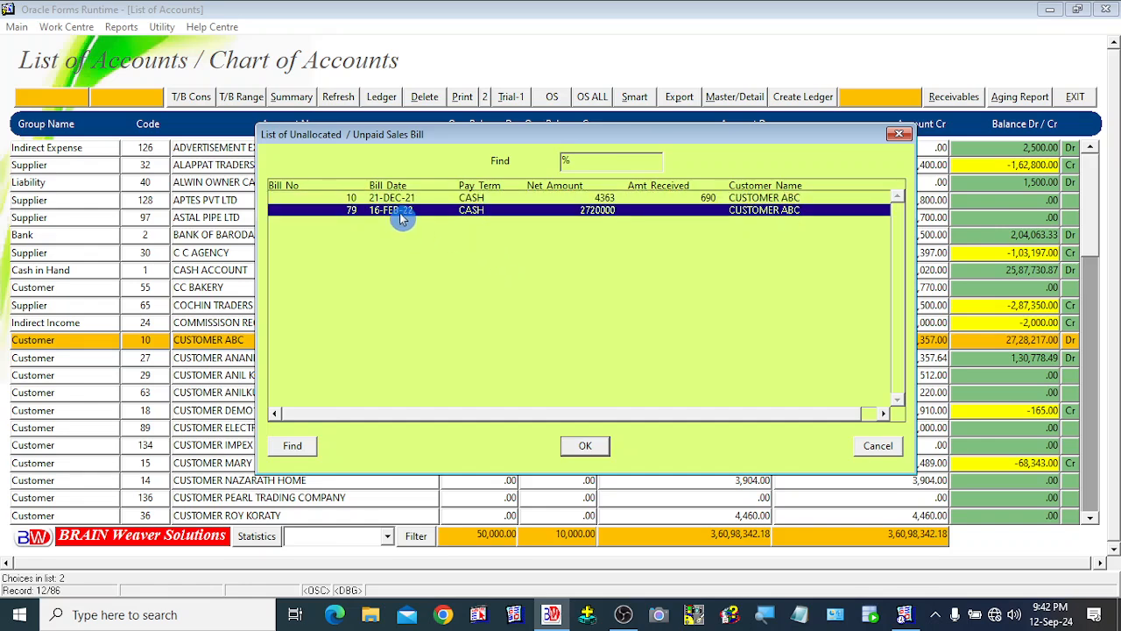
left_click(398, 211)
left_click(395, 199)
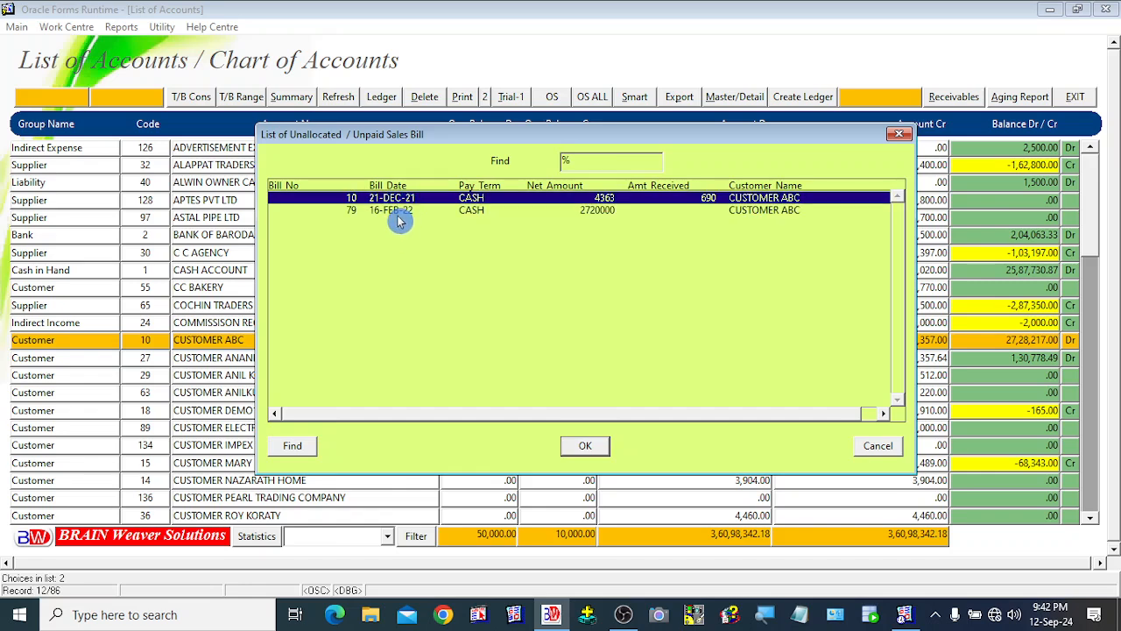
left_click(400, 211)
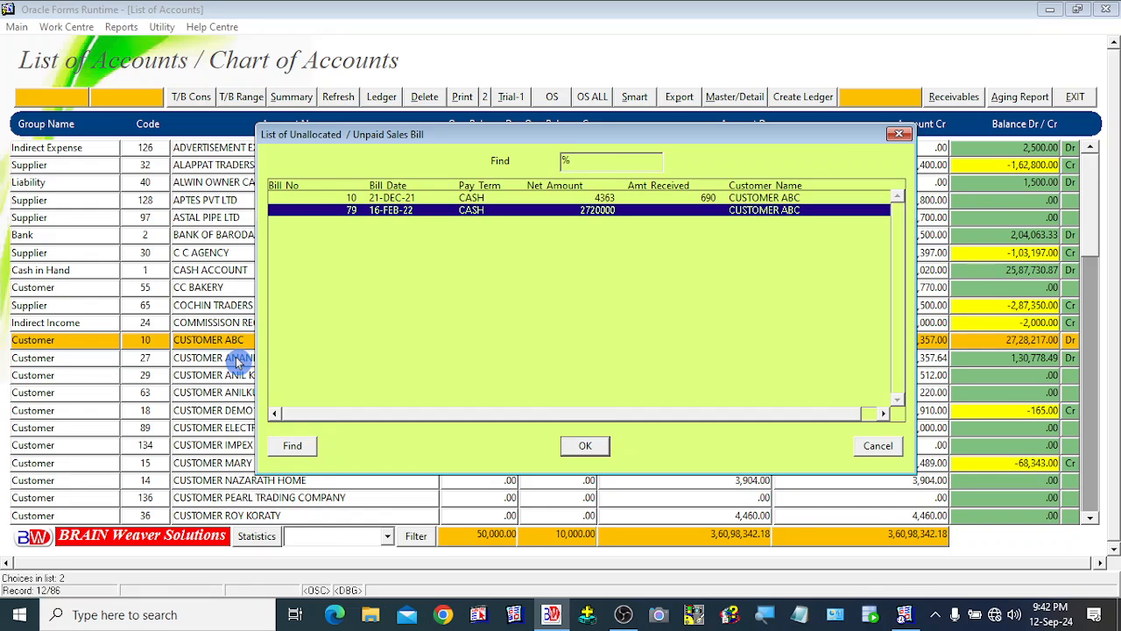
left_click(879, 449)
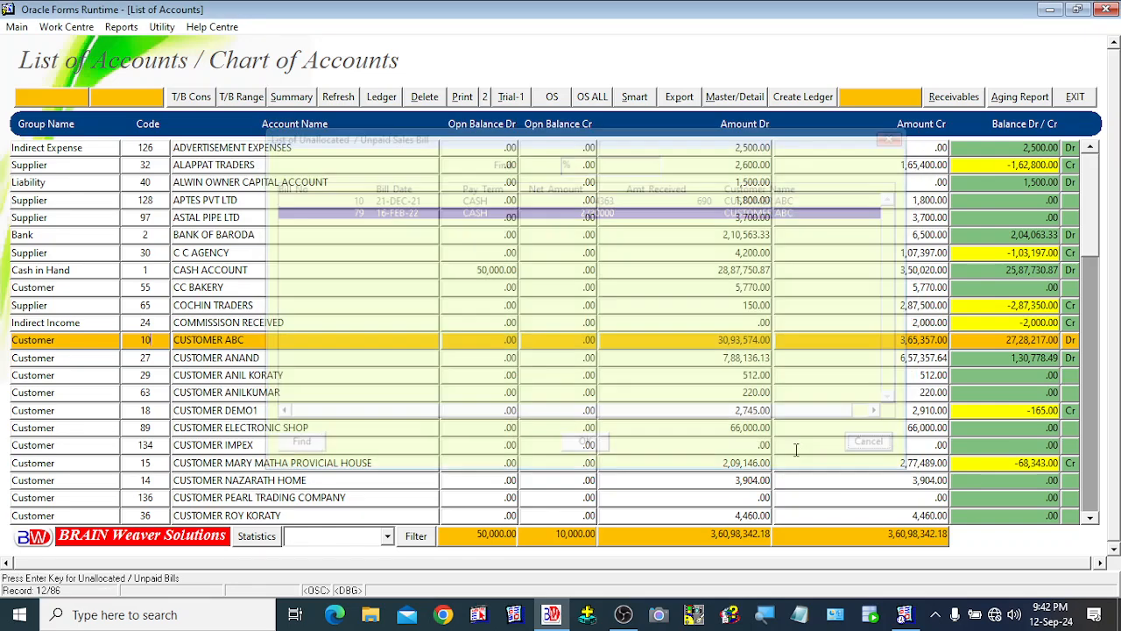
- Reopen the unpaid sales bills of CUSTOMER ABC and compare the net and received amounts of the two bills
double_click(153, 344)
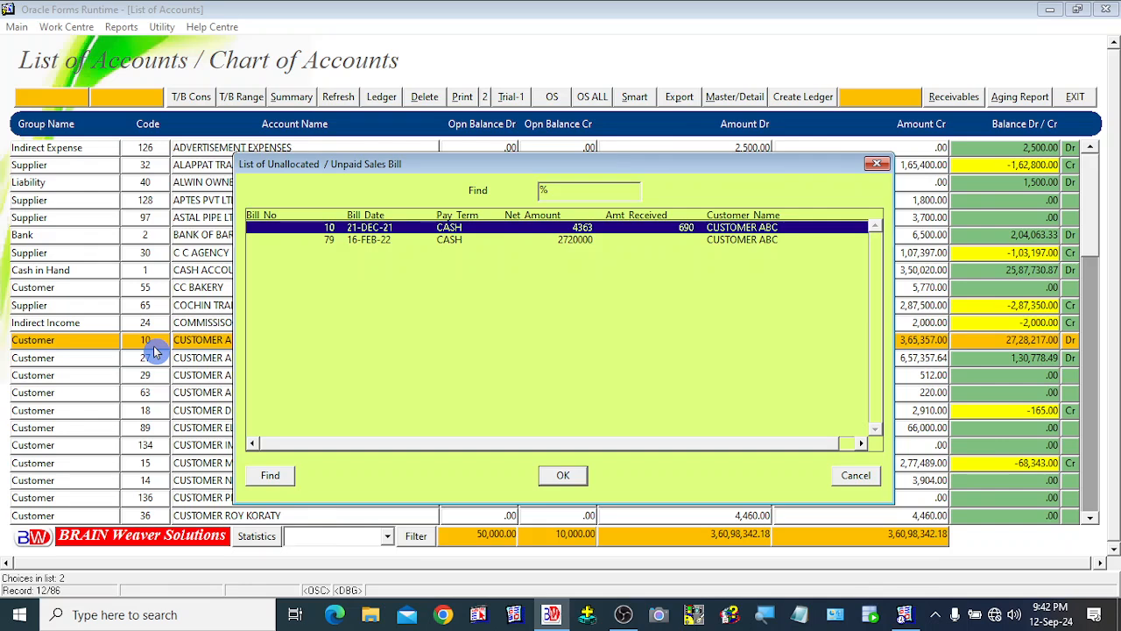
left_click(361, 247)
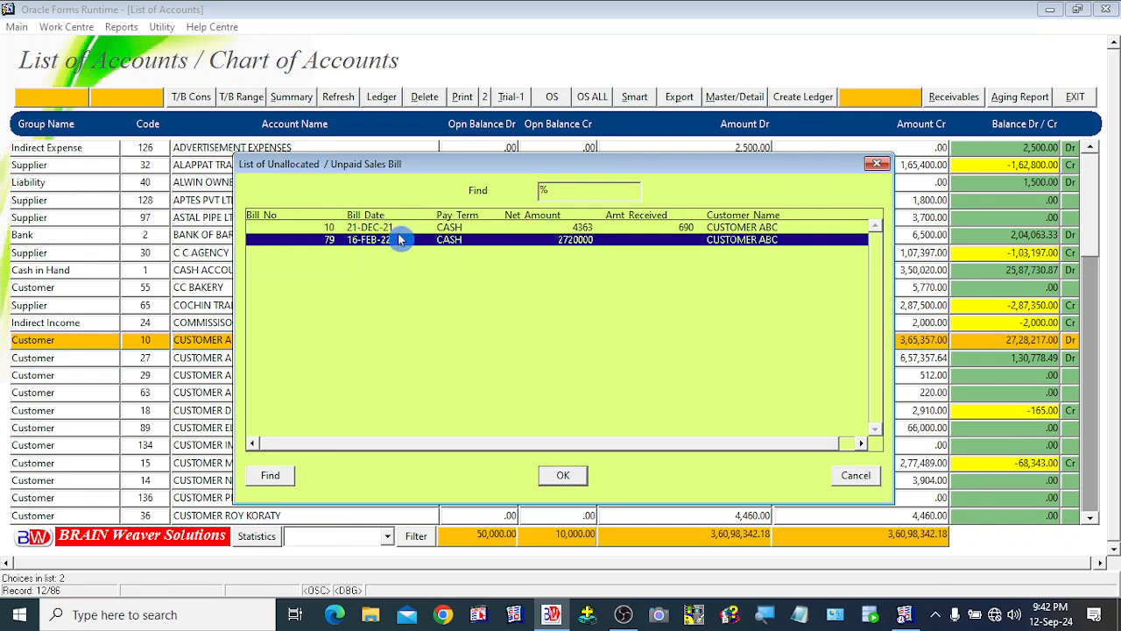
key("Up")
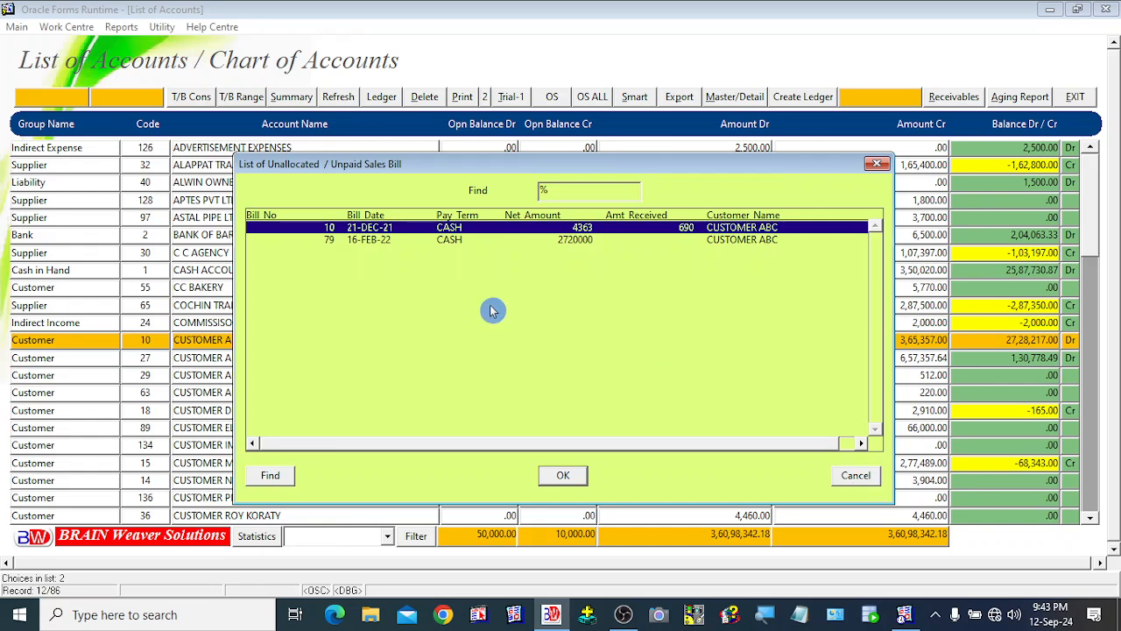
left_click(366, 240)
left_click(358, 230)
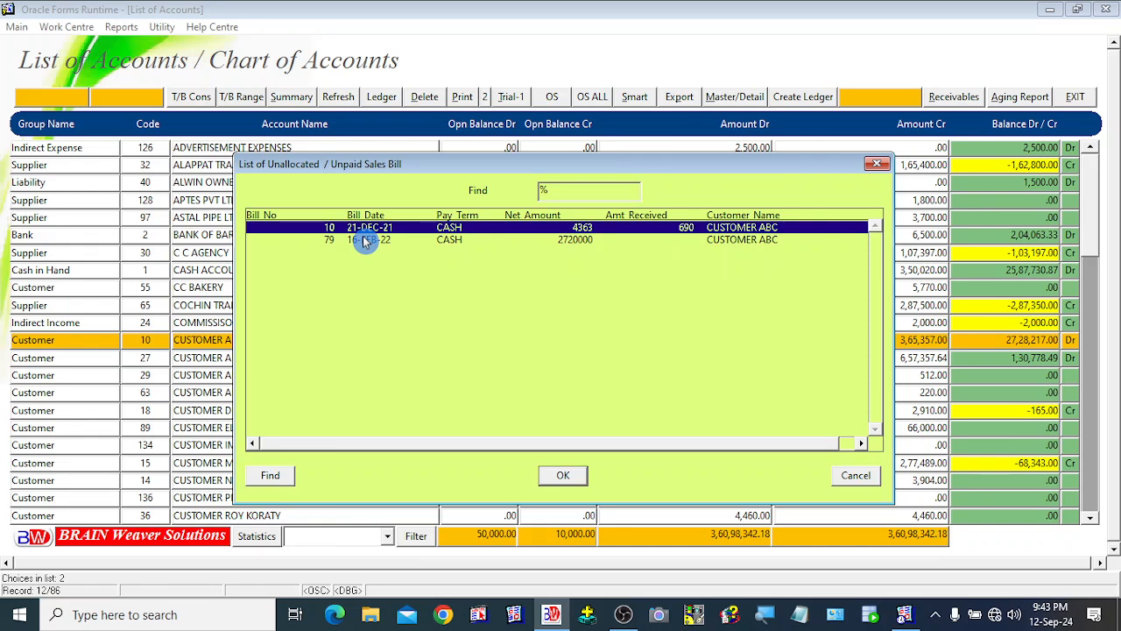
left_click(371, 242)
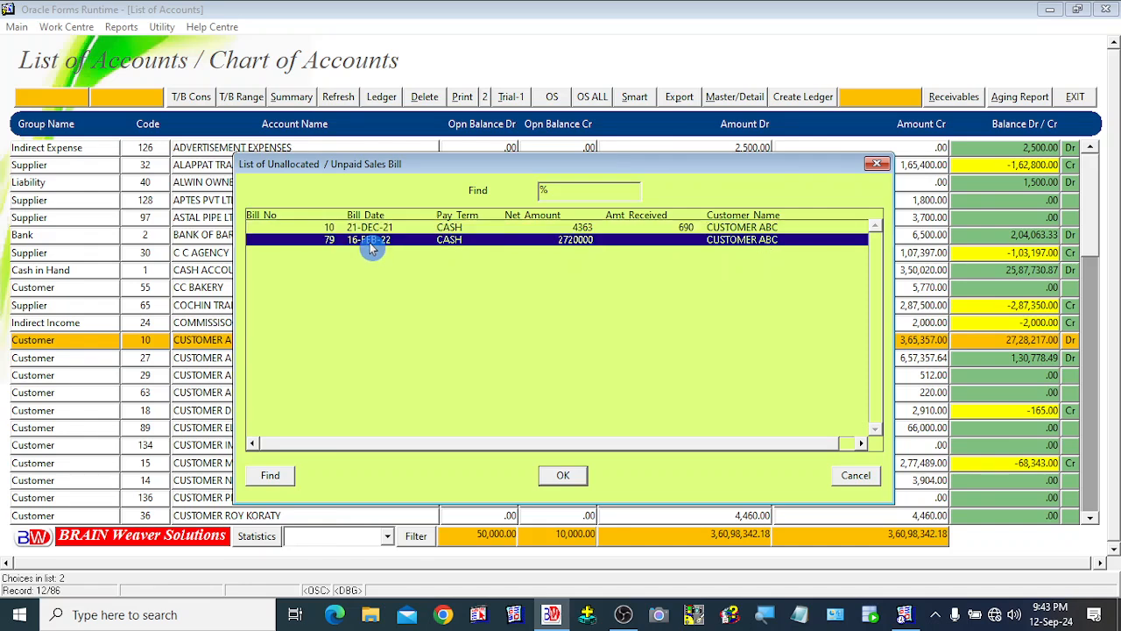
left_click(371, 228)
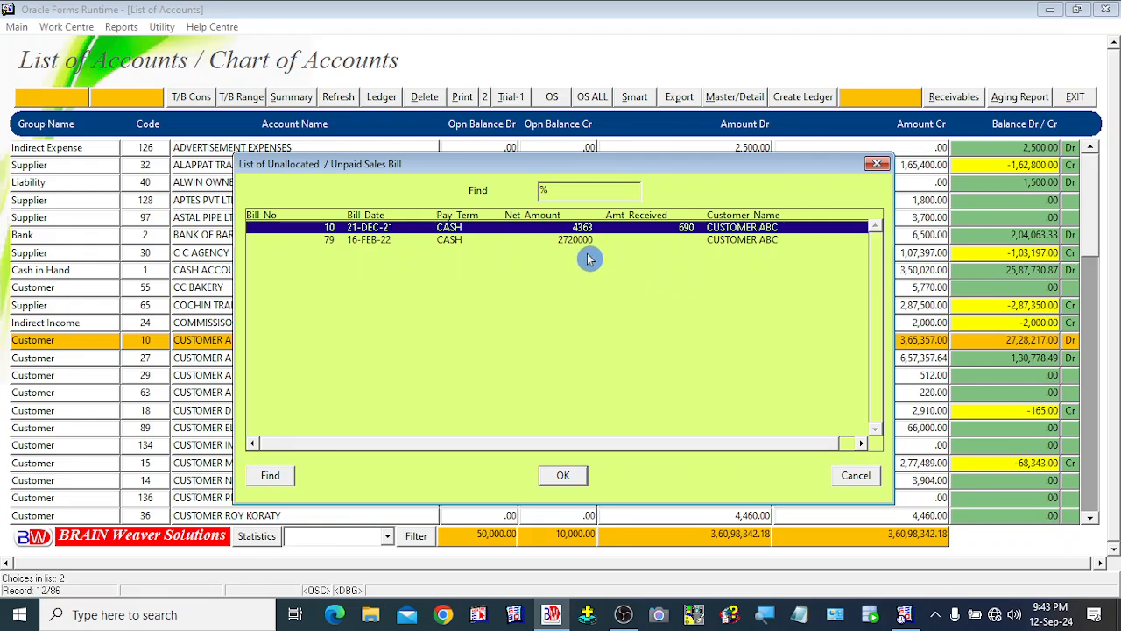
left_click(375, 240)
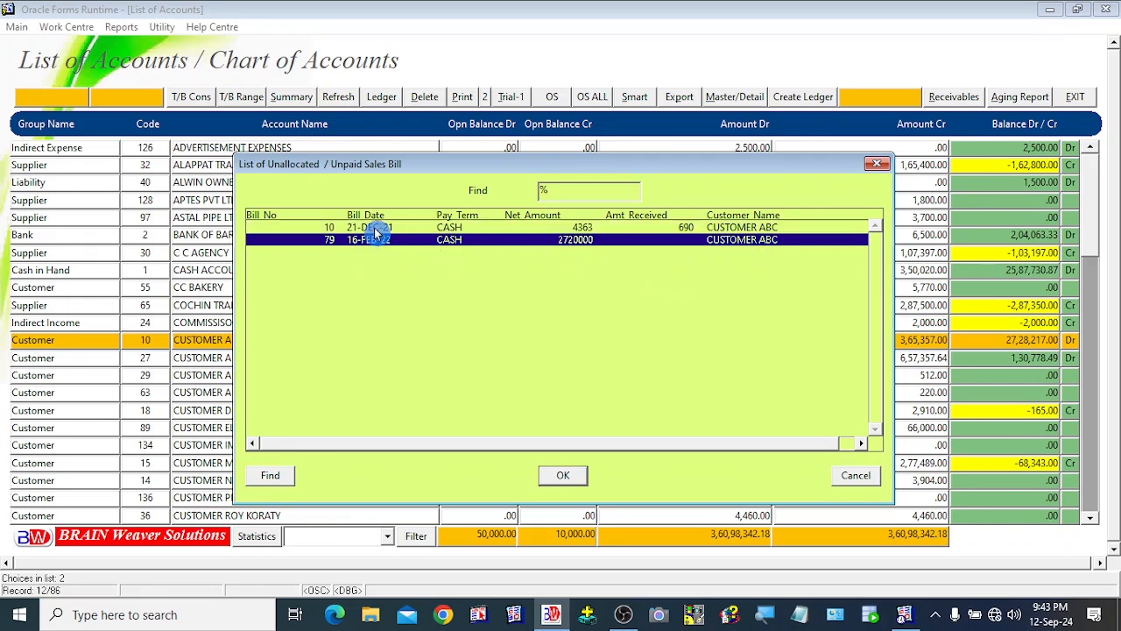
left_click(377, 229)
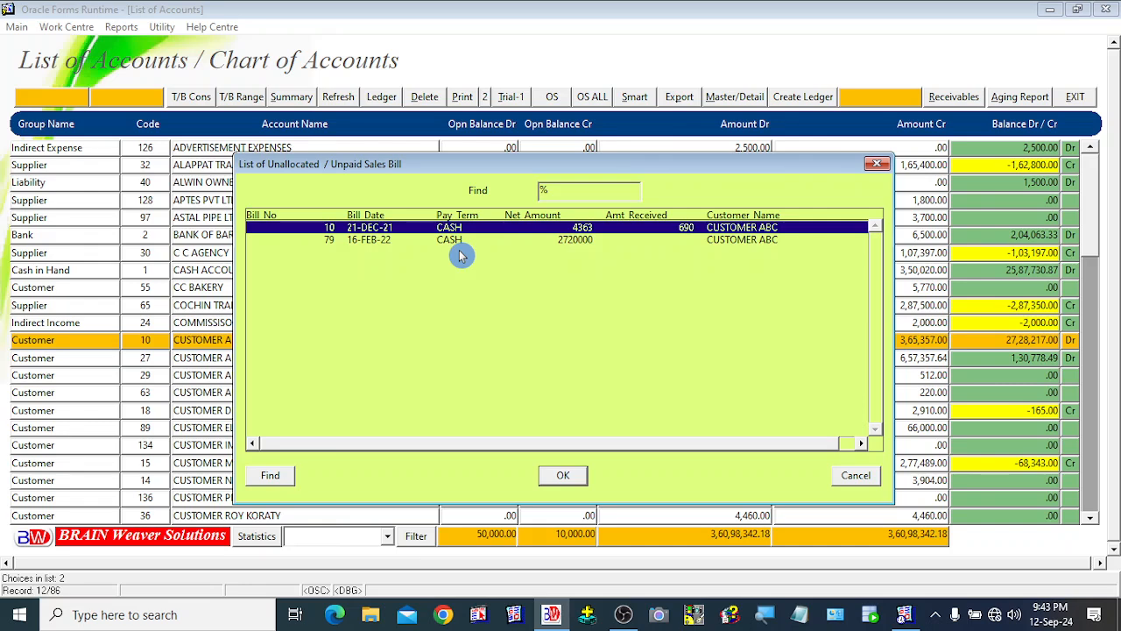
left_click(365, 229)
left_click(359, 243)
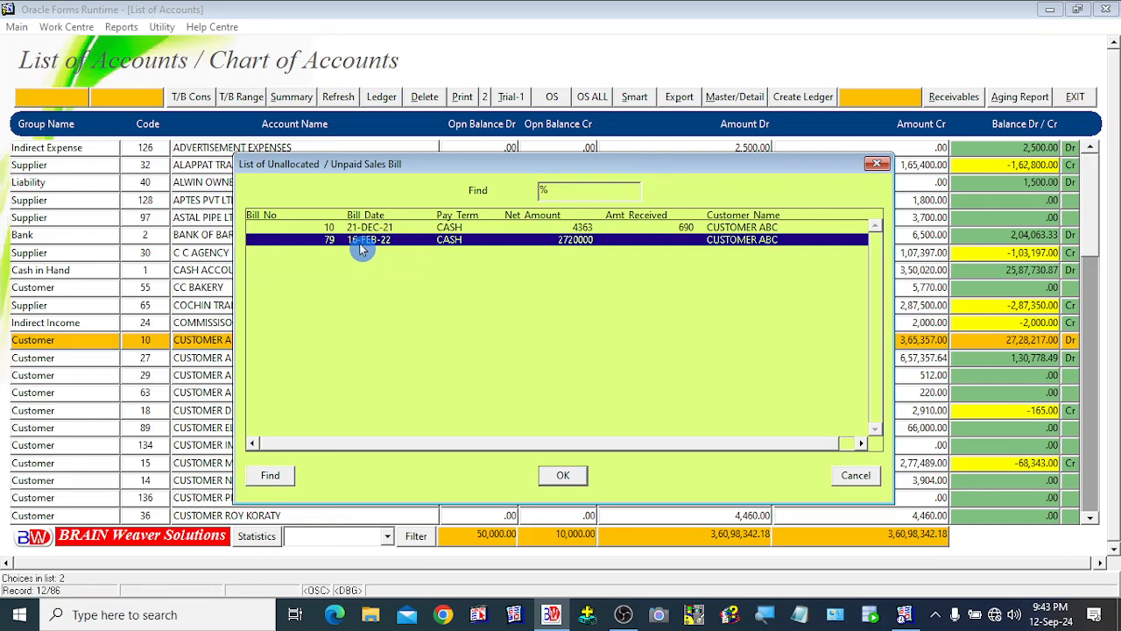
- Compare the 21-DEC-21 and 16-FEB-22 unpaid bills again and close the list without choosing one
left_click(360, 228)
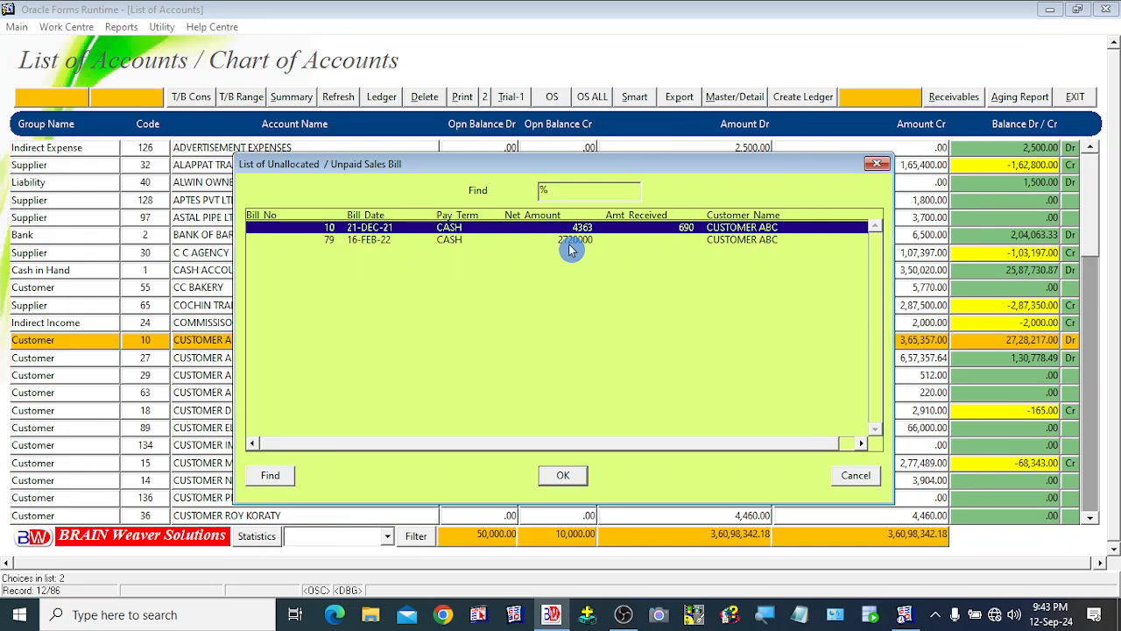
left_click(452, 240)
key("Up")
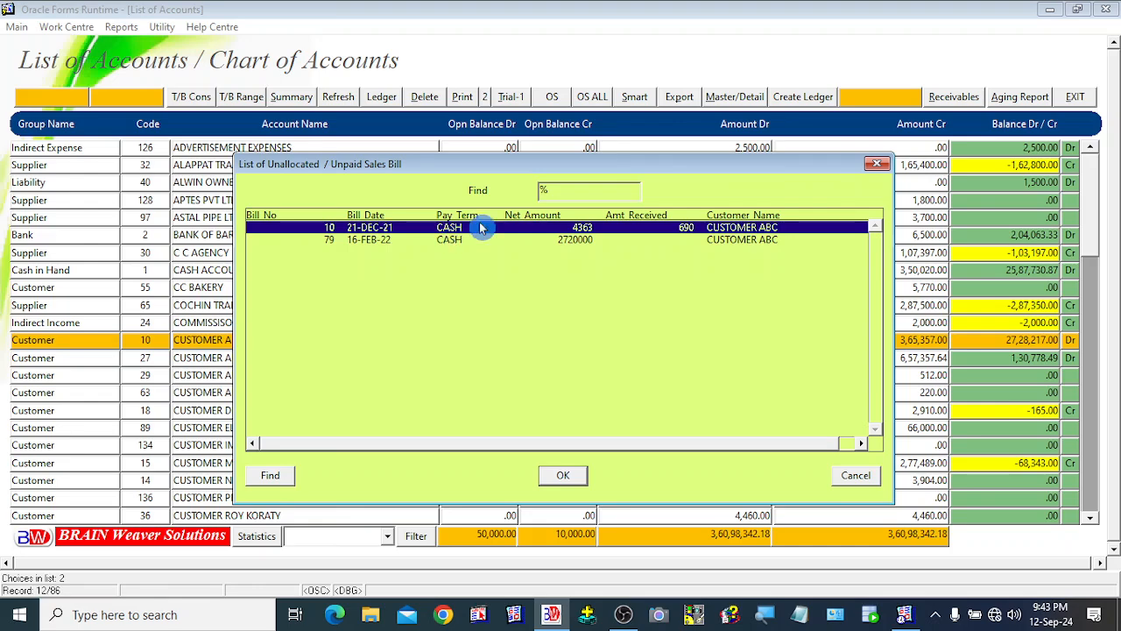
left_click(850, 478)
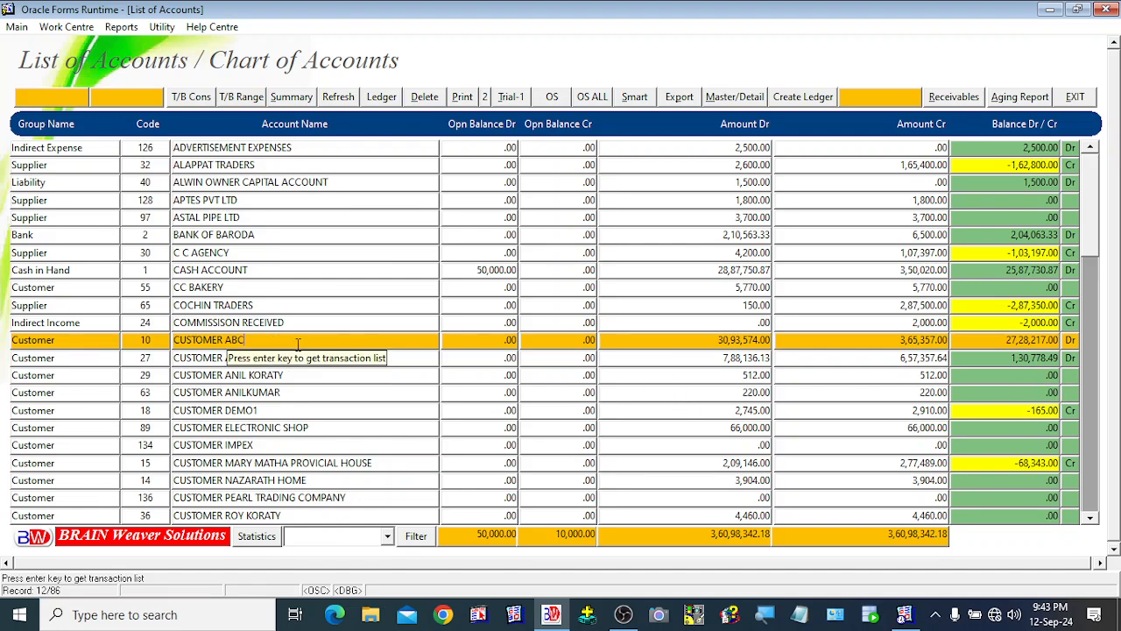
- Open the transaction list of CC BAKERY, view its debit and credit amounts, and reposition the window
left_click(226, 287)
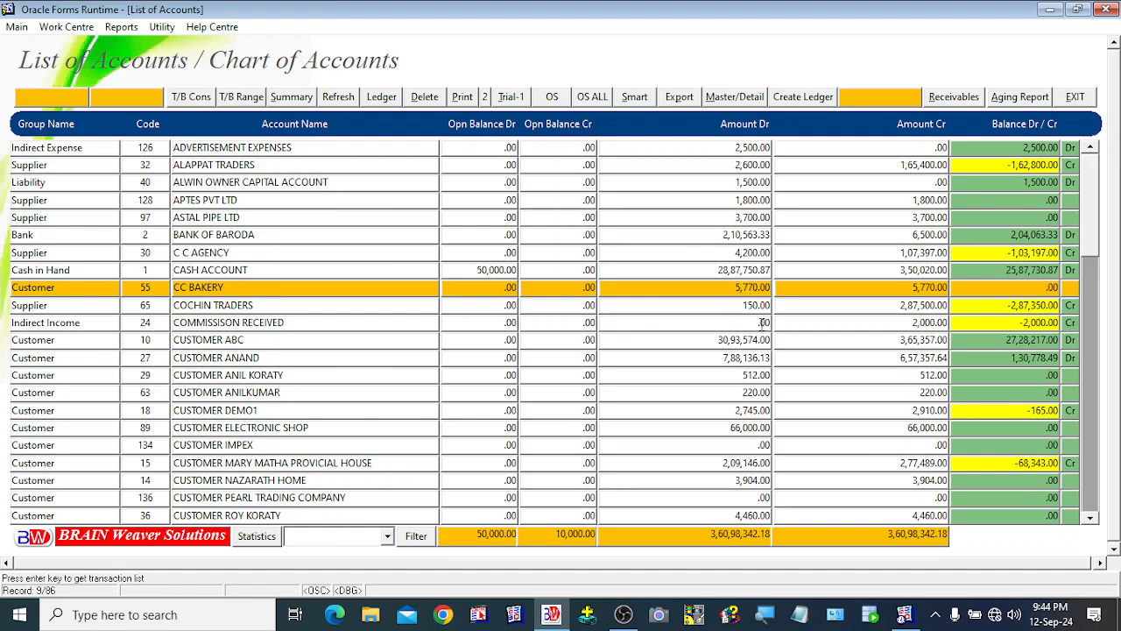
left_click(739, 289)
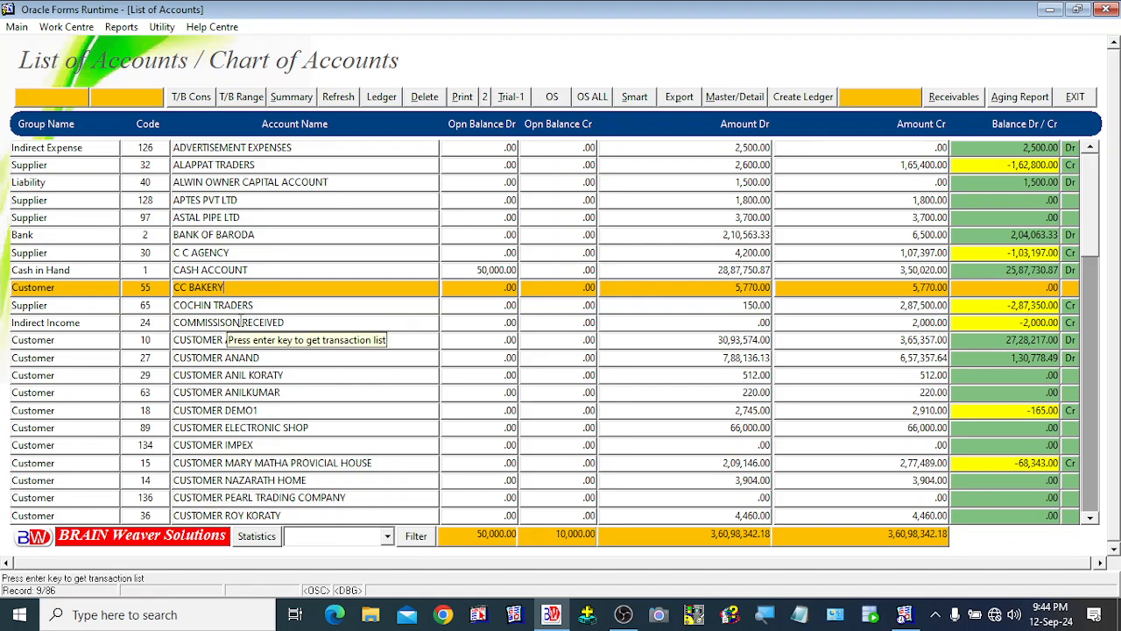
double_click(237, 287)
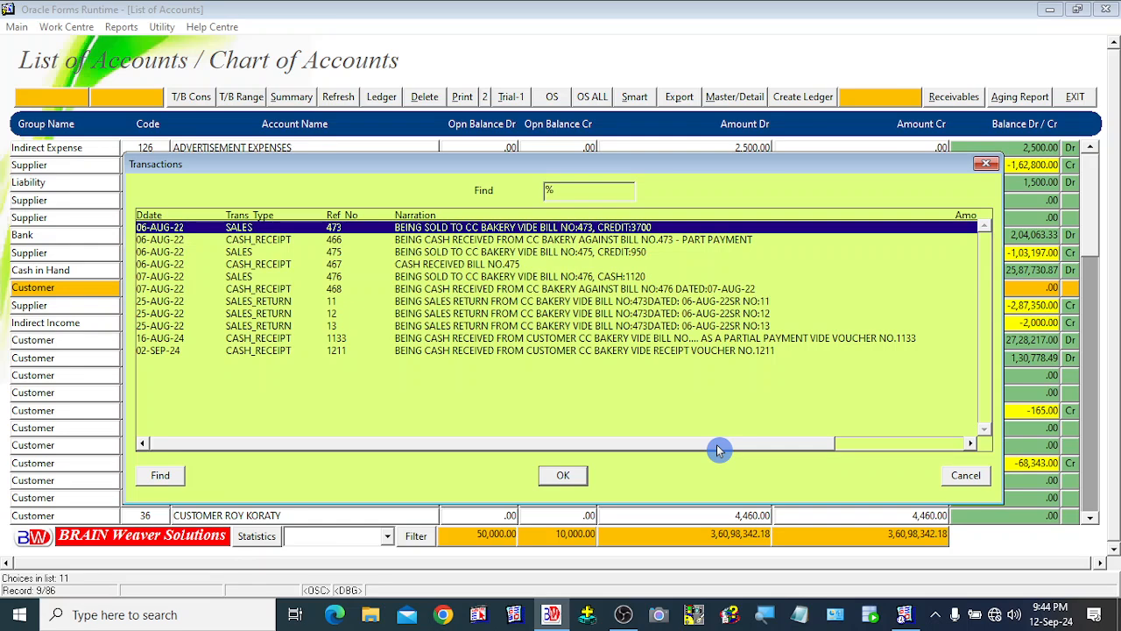
left_click(854, 443)
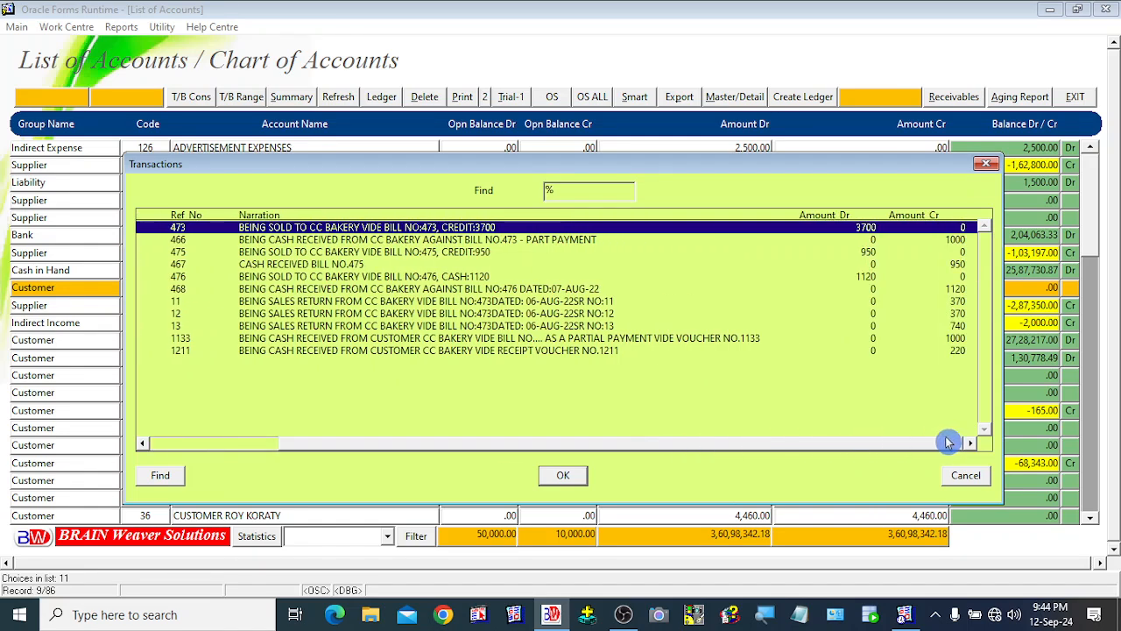
left_click_drag(949, 442, 633, 445)
left_click_drag(470, 167, 451, 145)
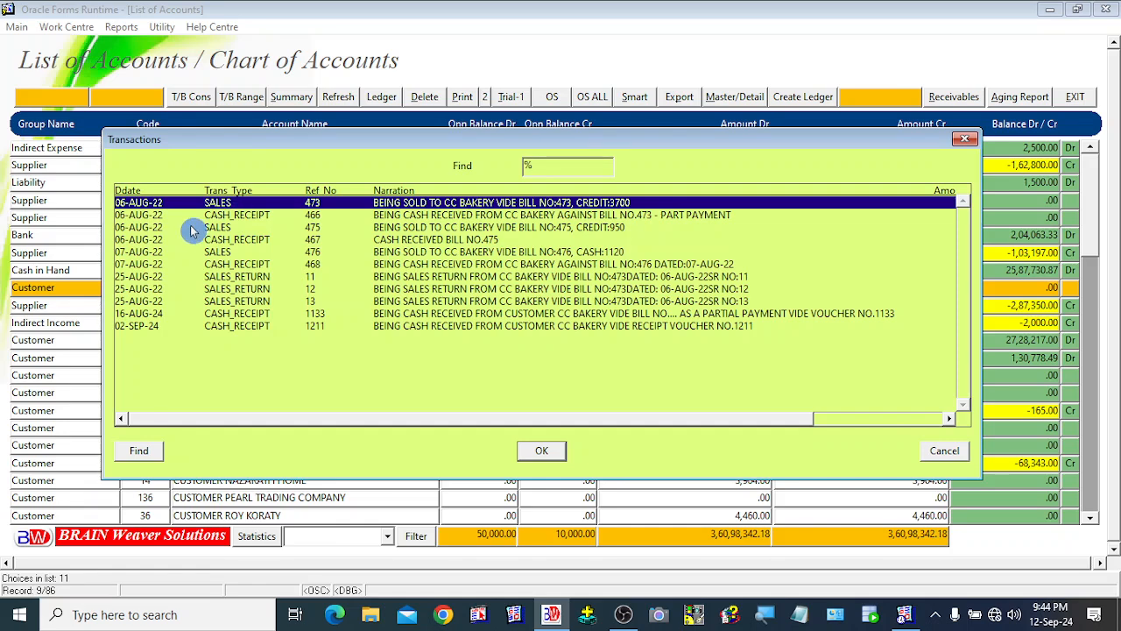
- Look through CC BAKERY's sales entries 475 and 476, its August 2022 cash receipts and sales return 11
left_click(233, 230)
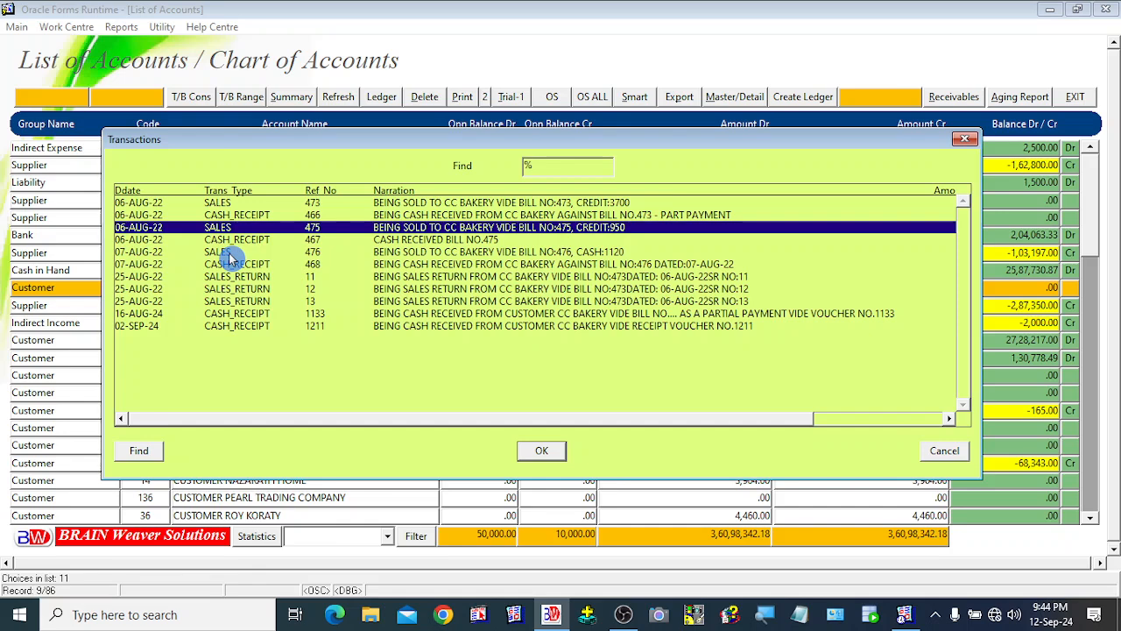
left_click(230, 254)
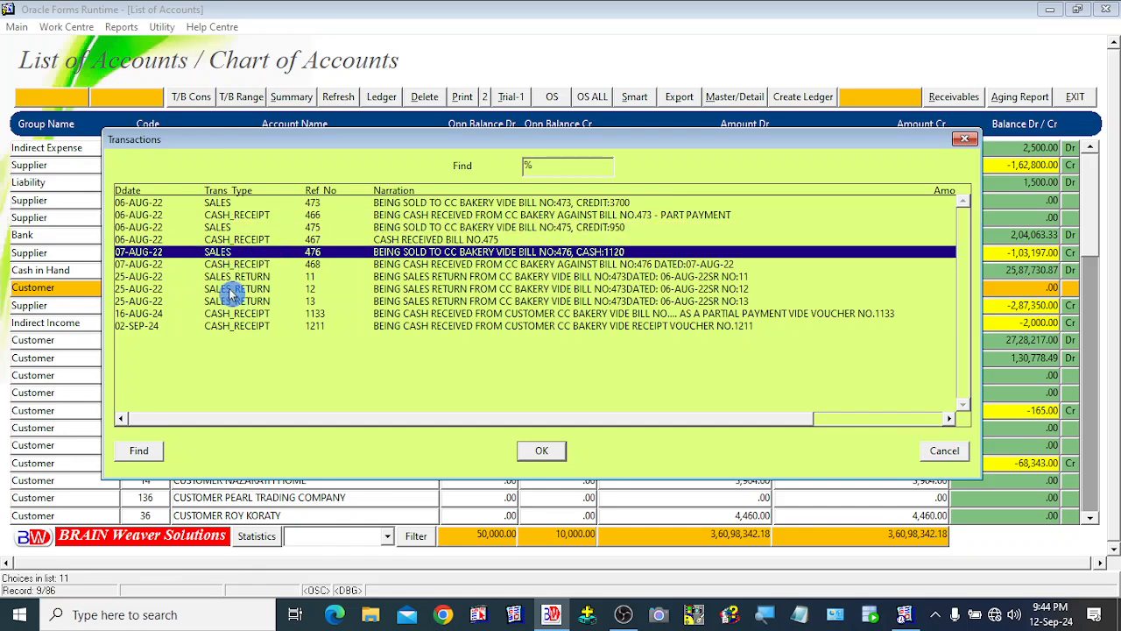
left_click(249, 216)
left_click(254, 240)
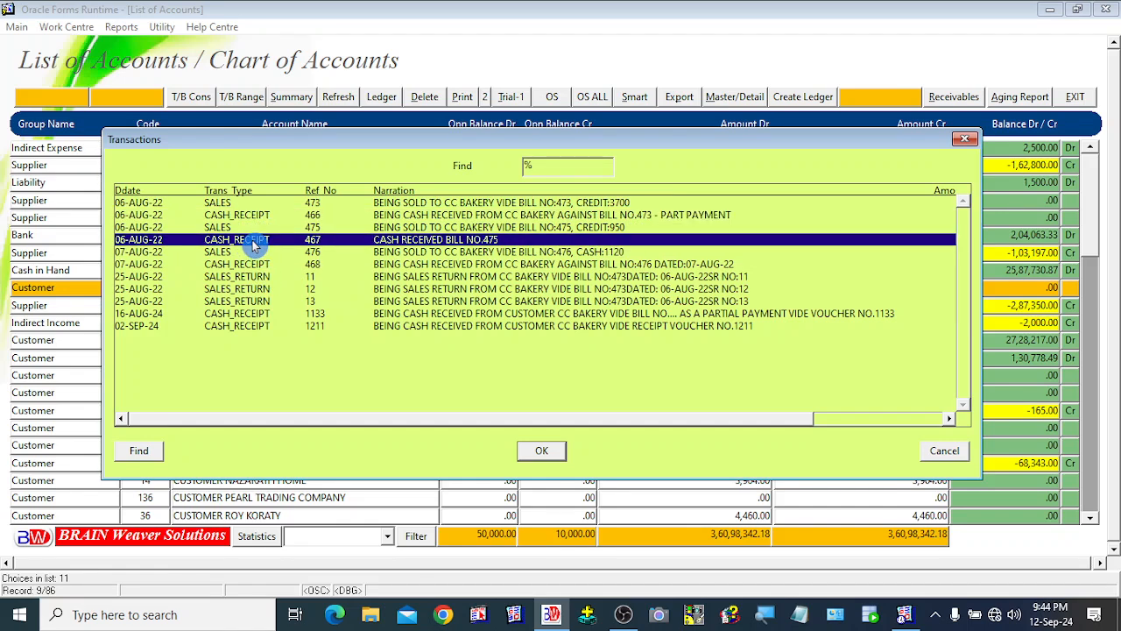
left_click(251, 266)
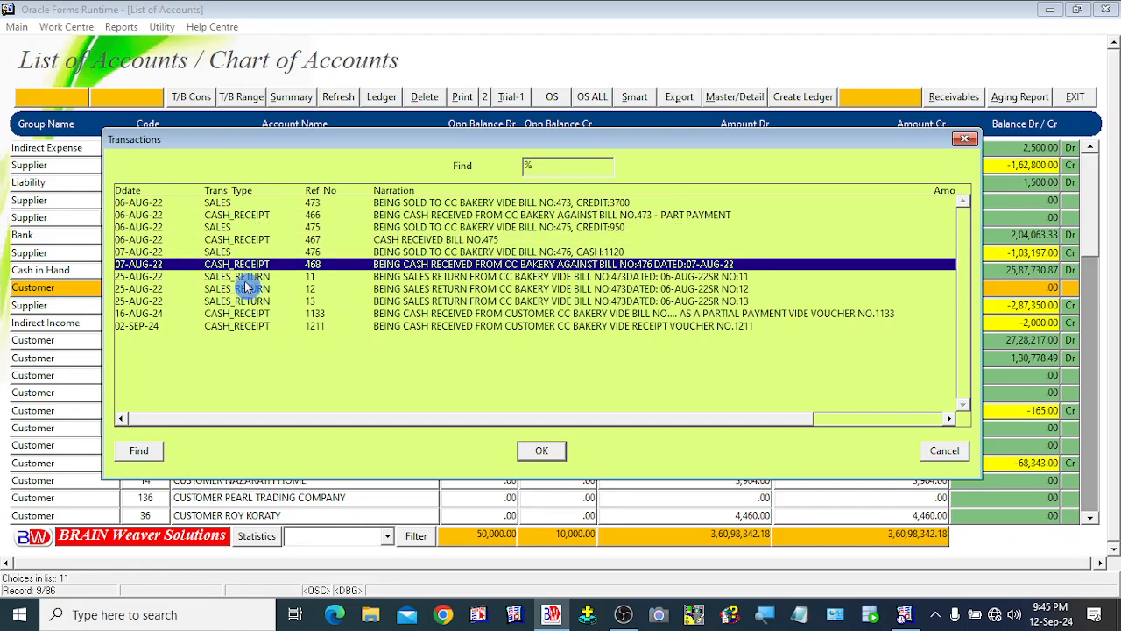
left_click(248, 279)
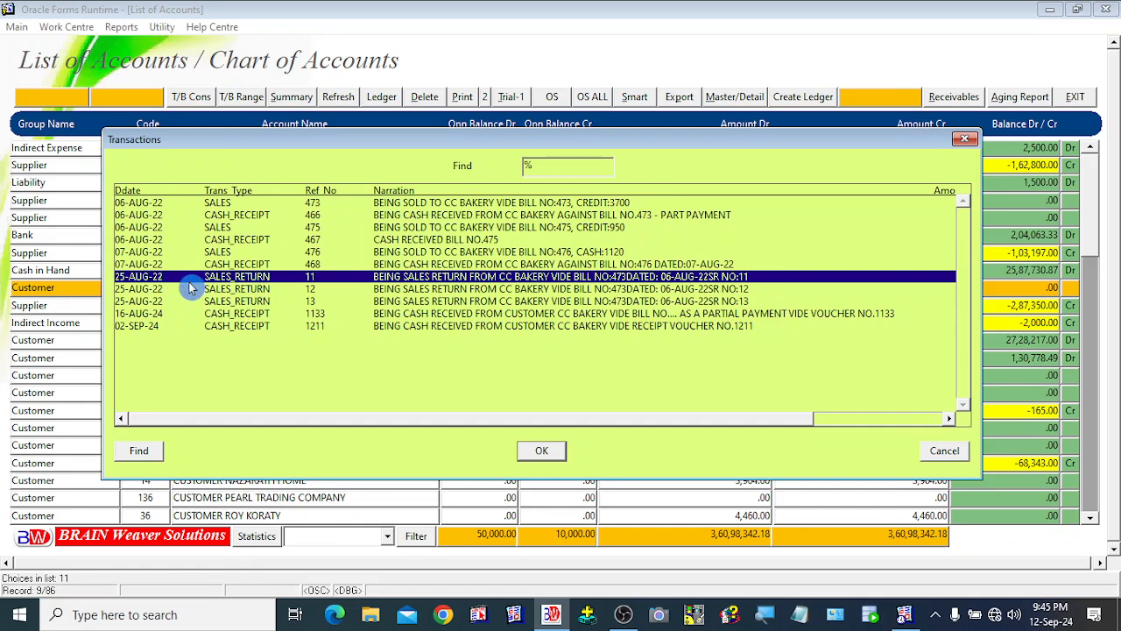
- Check the debit and credit amounts of CC BAKERY's transactions, close the list, and return to the CC BAKERY ledger row
left_click_drag(631, 421, 813, 425)
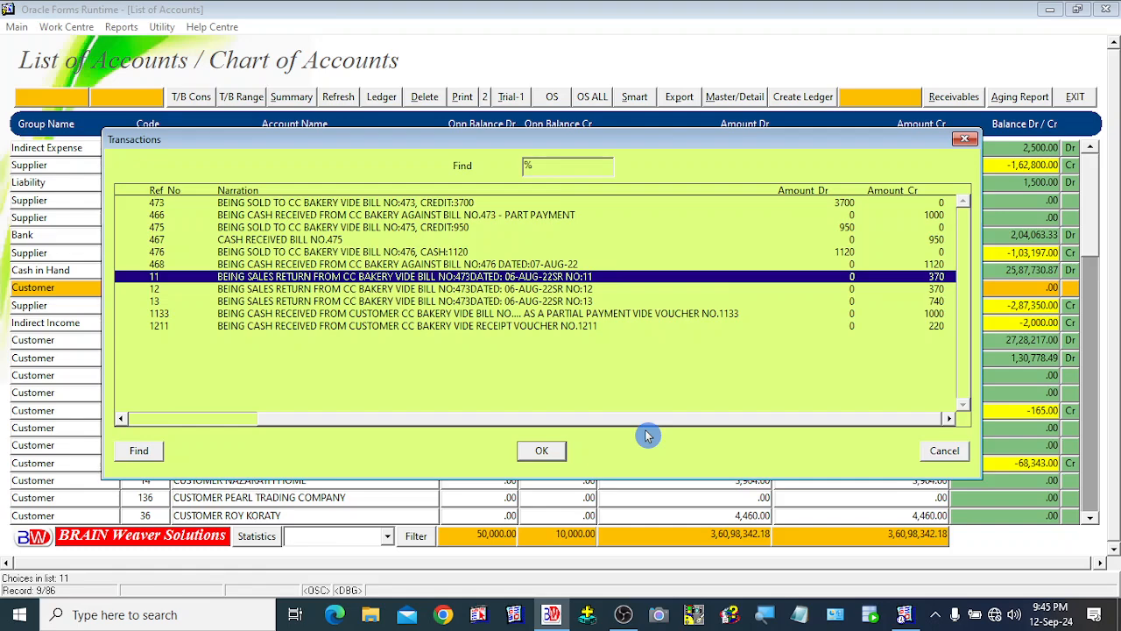
left_click_drag(561, 421, 409, 432)
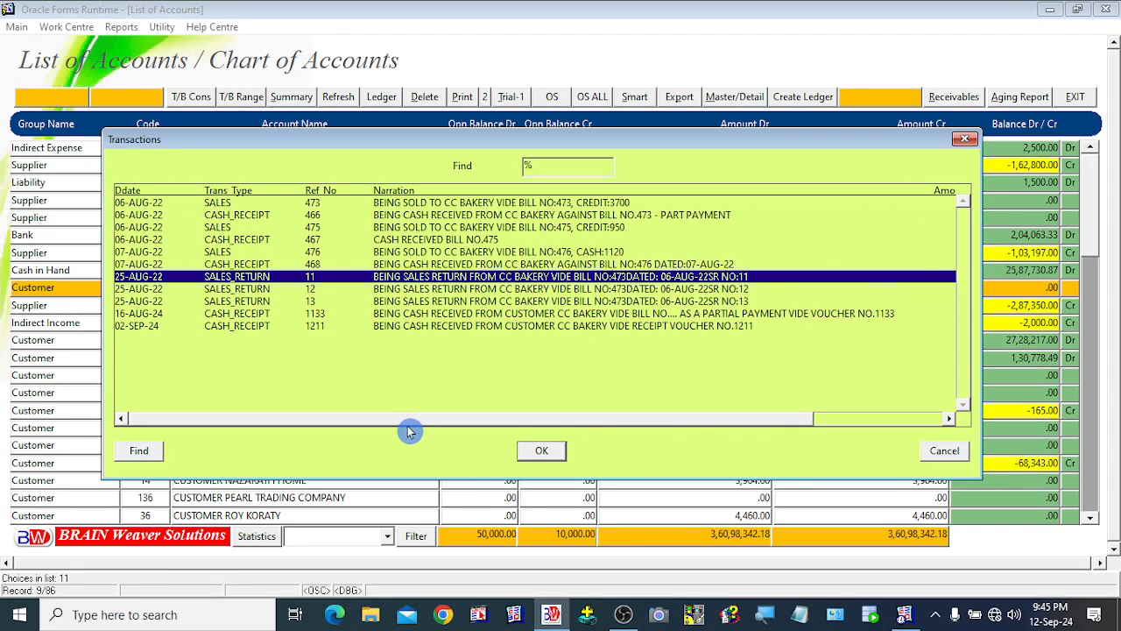
left_click(944, 451)
left_click(235, 305)
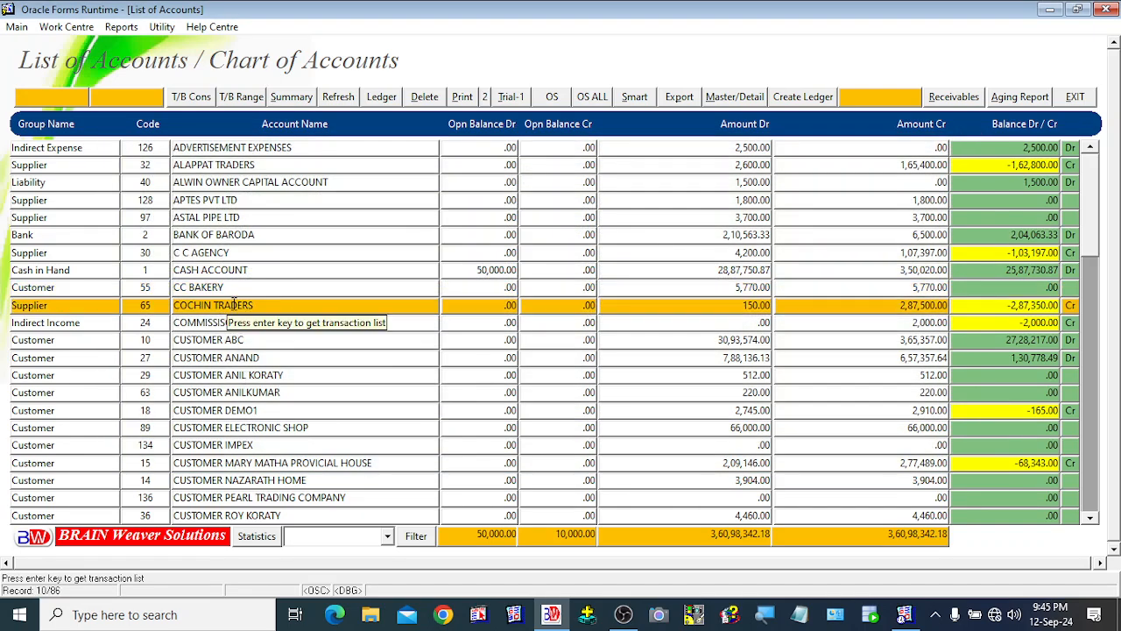
key("Up")
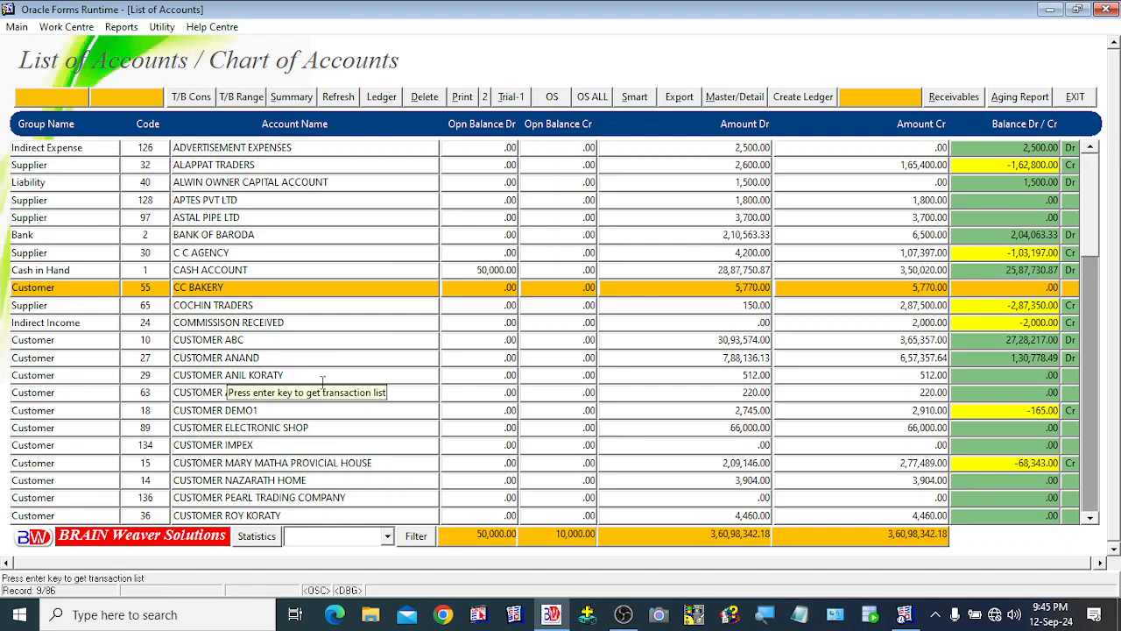
- Open the account group statistics and look through groups such as Supplier, Purchase Return, Asset, Direct Income and Direct Expense
left_click(257, 536)
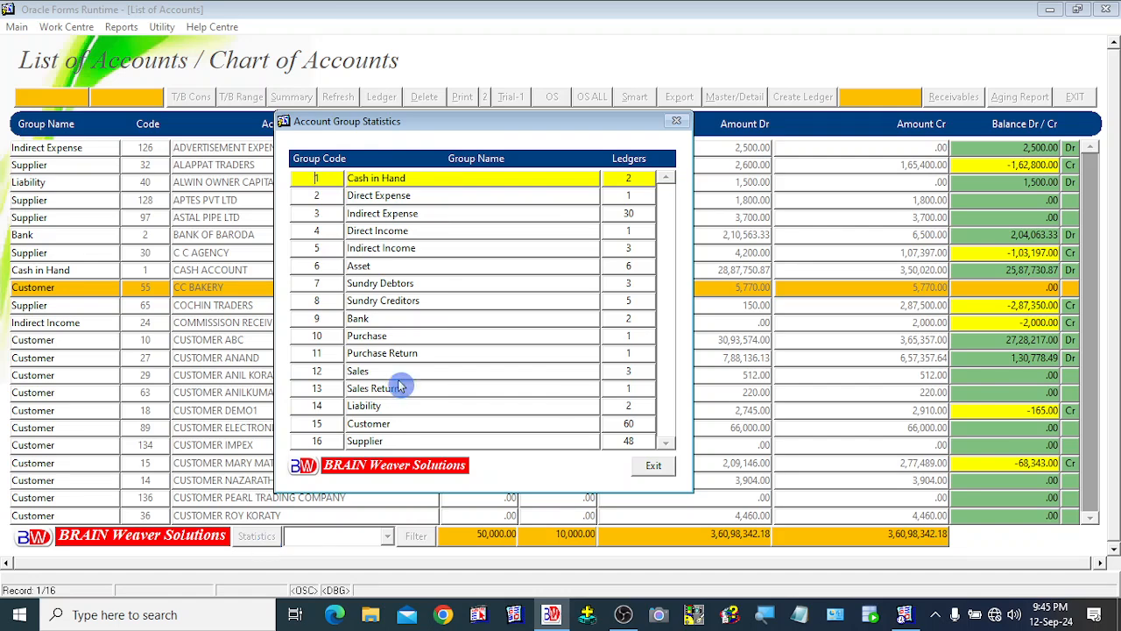
left_click(430, 443)
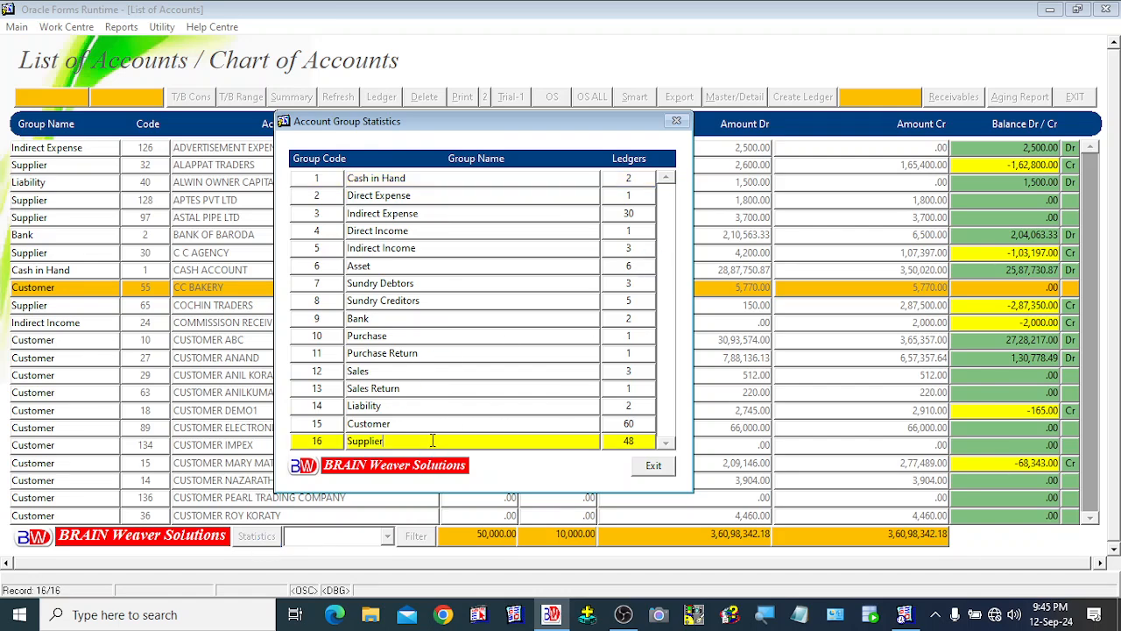
left_click(399, 353)
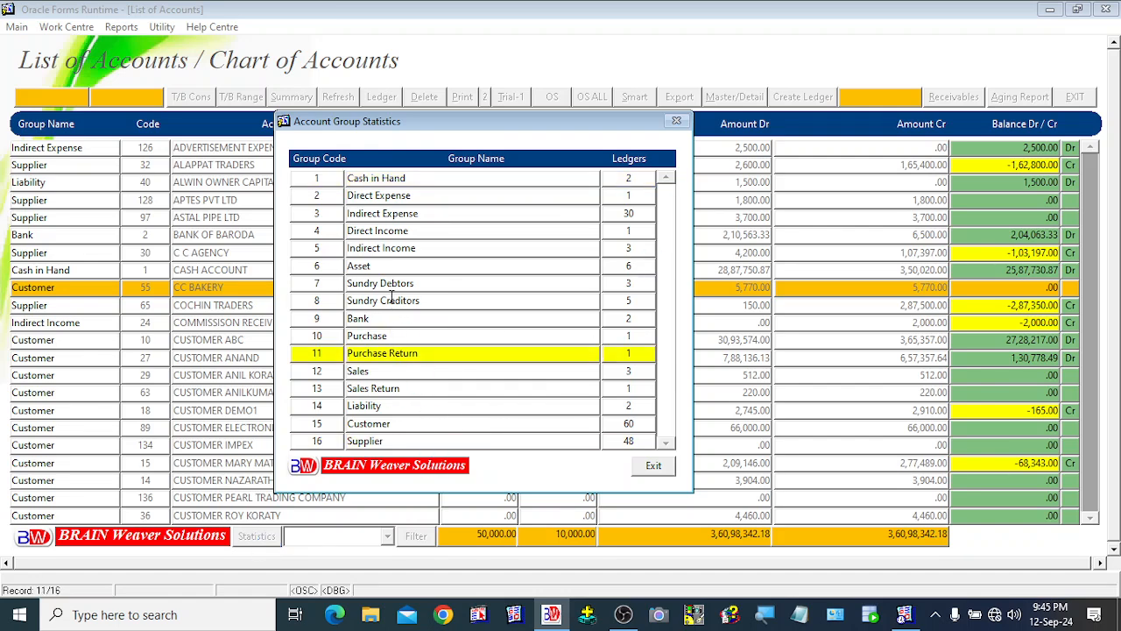
left_click(383, 264)
left_click(382, 230)
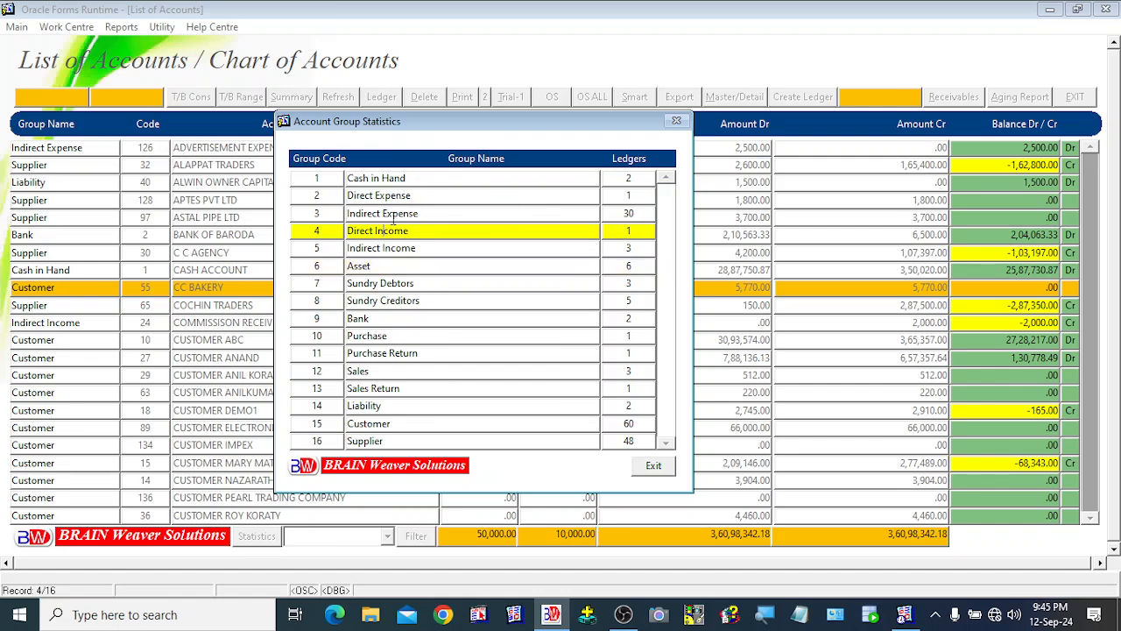
left_click(391, 196)
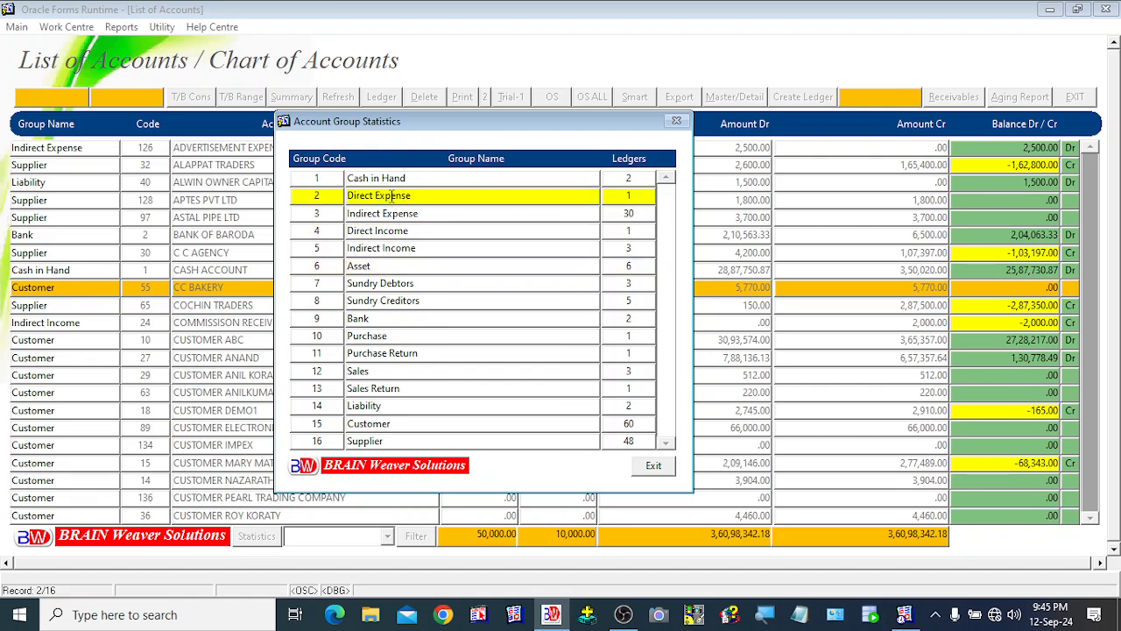
- Open the list of ledgers created under the Indirect Expense group and move it beside the group statistics
left_click(399, 213)
left_click(634, 212)
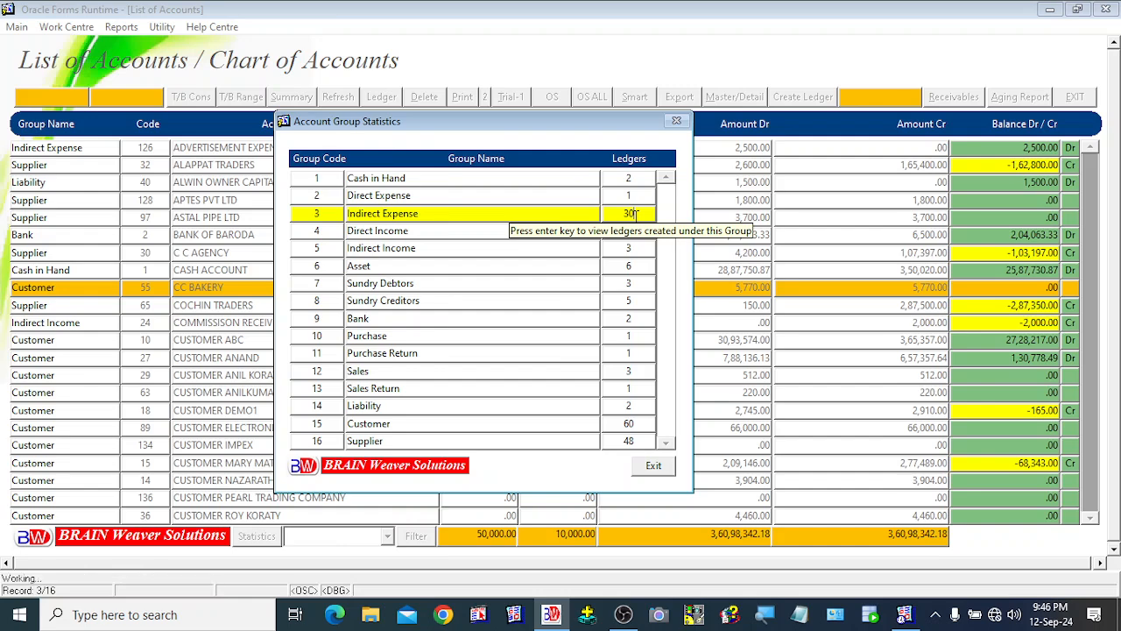
key("Return")
left_click_drag(588, 154, 870, 132)
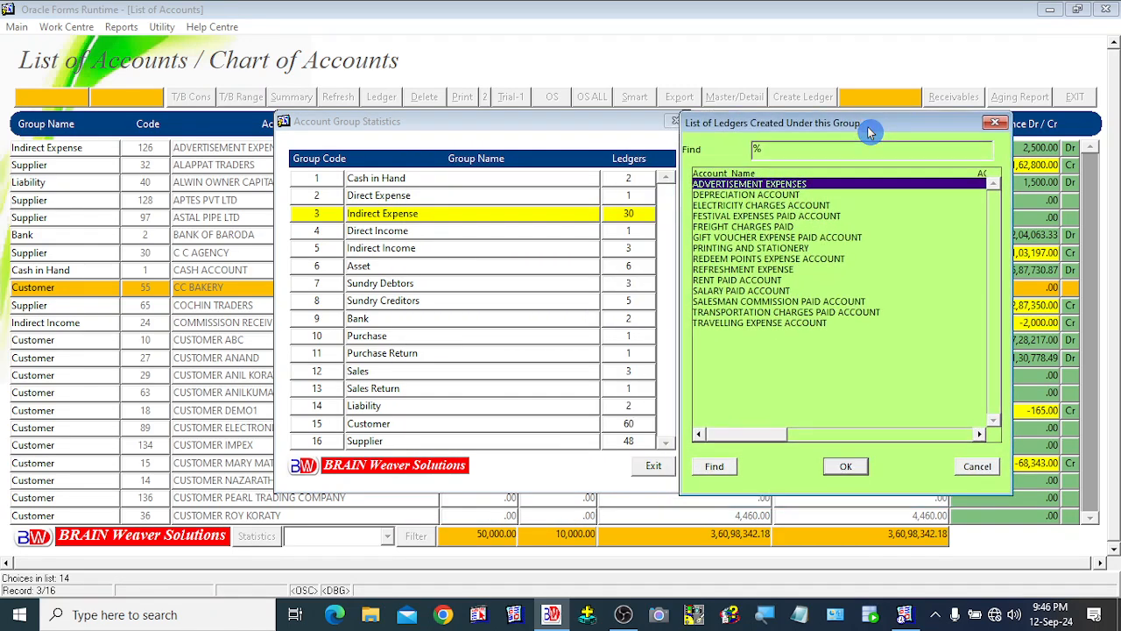
- Browse up and down the Indirect Expense ledgers, from the depreciation account through to the travelling expense account
left_click(803, 291)
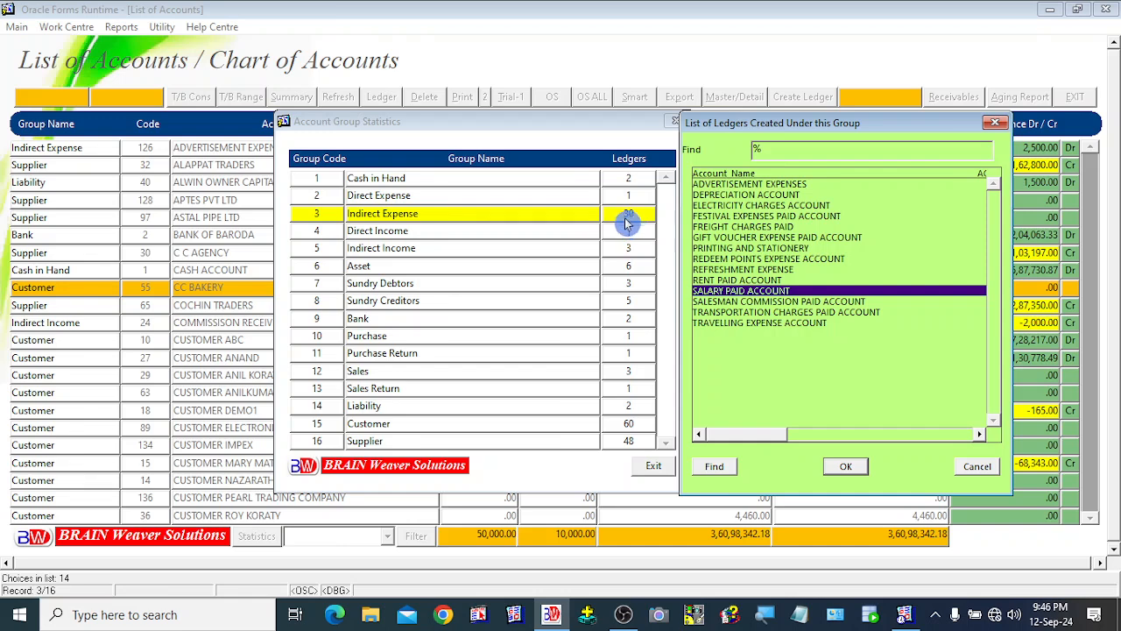
left_click(740, 248)
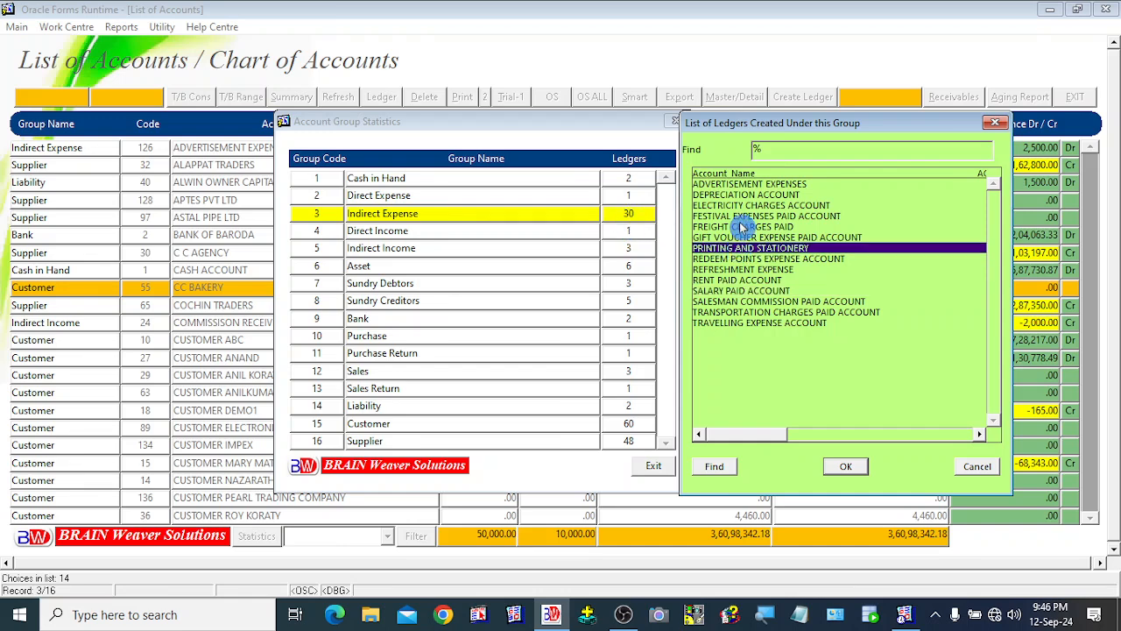
left_click(739, 194)
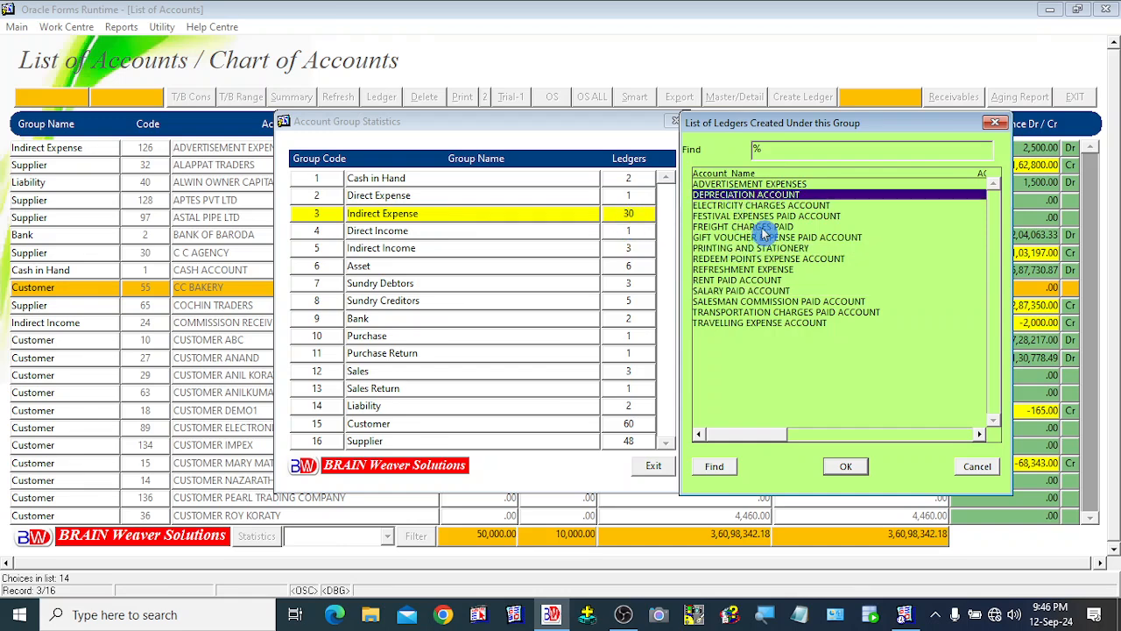
key("Down")
key("Down")
key("Down")
key("Down")
key("Down")
key("Down")
key("Down")
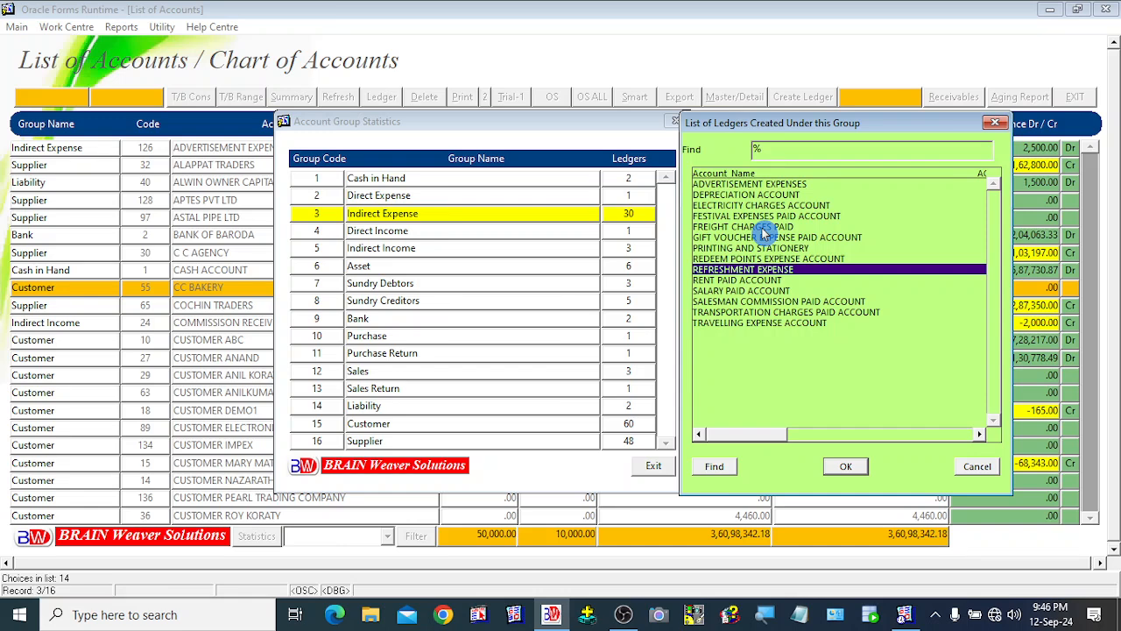
key("Up")
key("Up")
key("Up")
key("Up")
key("Up")
key("Up")
key("Up")
key("Up")
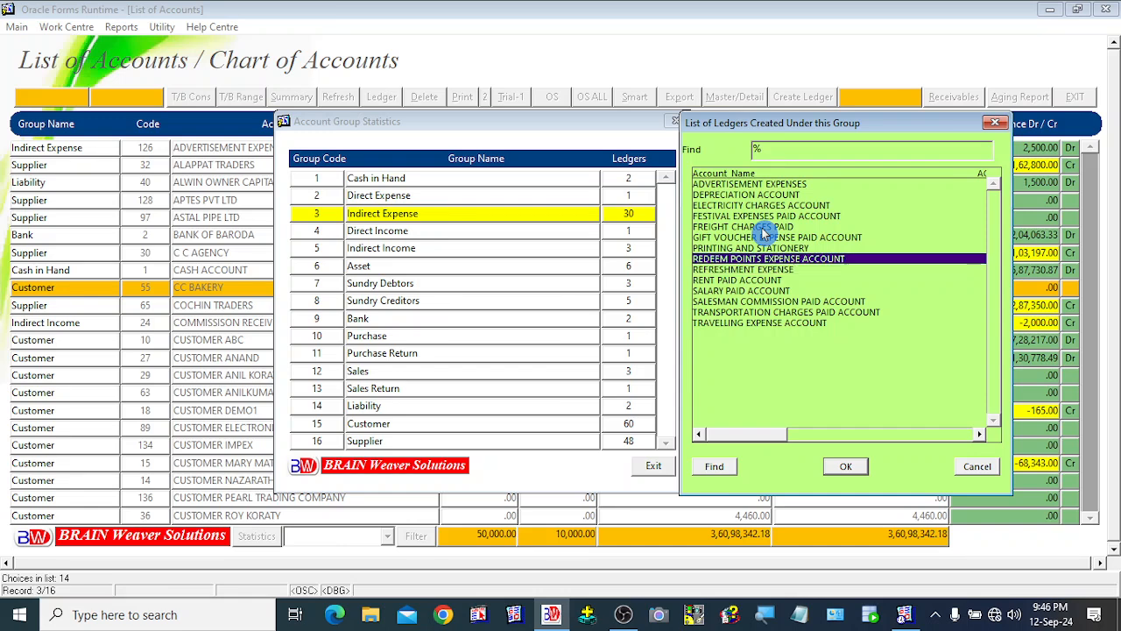
key("Down")
key("Down")
key("Down")
key("Down")
key("Down")
key("Down")
key("Down")
key("Down")
key("Down")
key("Down")
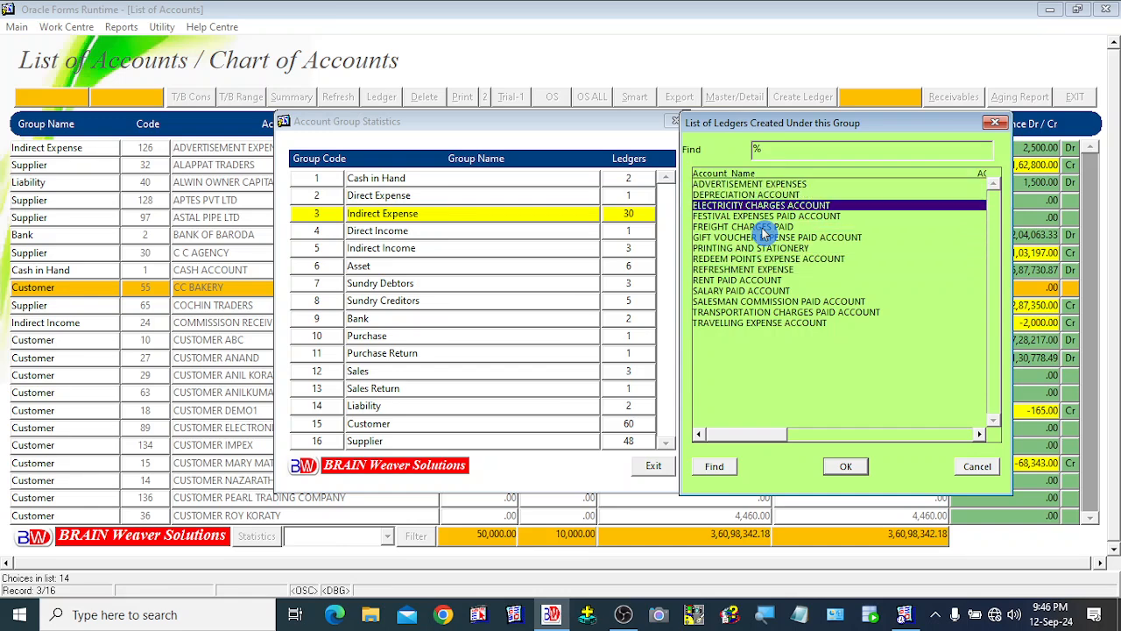
key("Down")
key("Down")
key("Down")
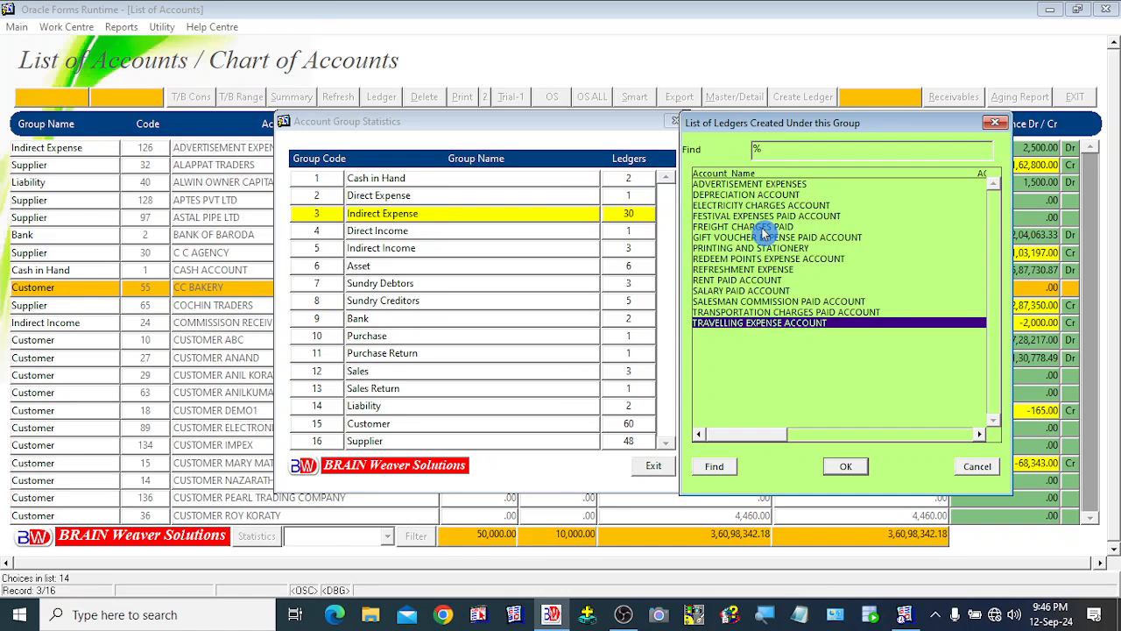
key("Up")
key("Up")
key("Up")
key("Up")
key("Up")
key("Up")
key("Up")
key("Up")
key("Up")
key("Up")
key("Up")
key("Up")
key("Up")
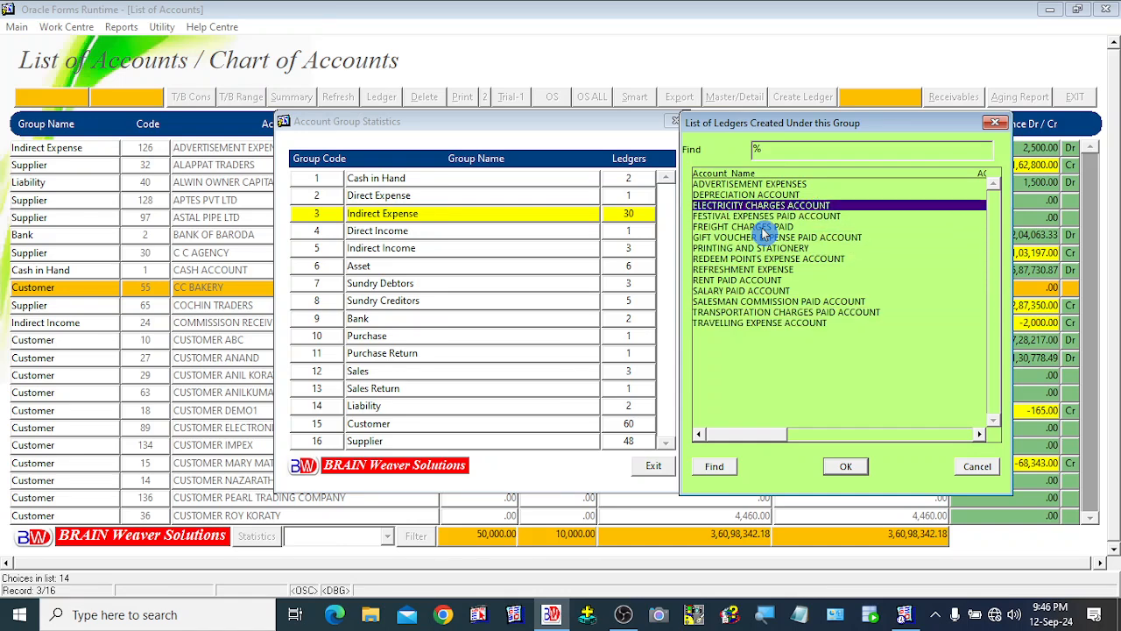
key("Down")
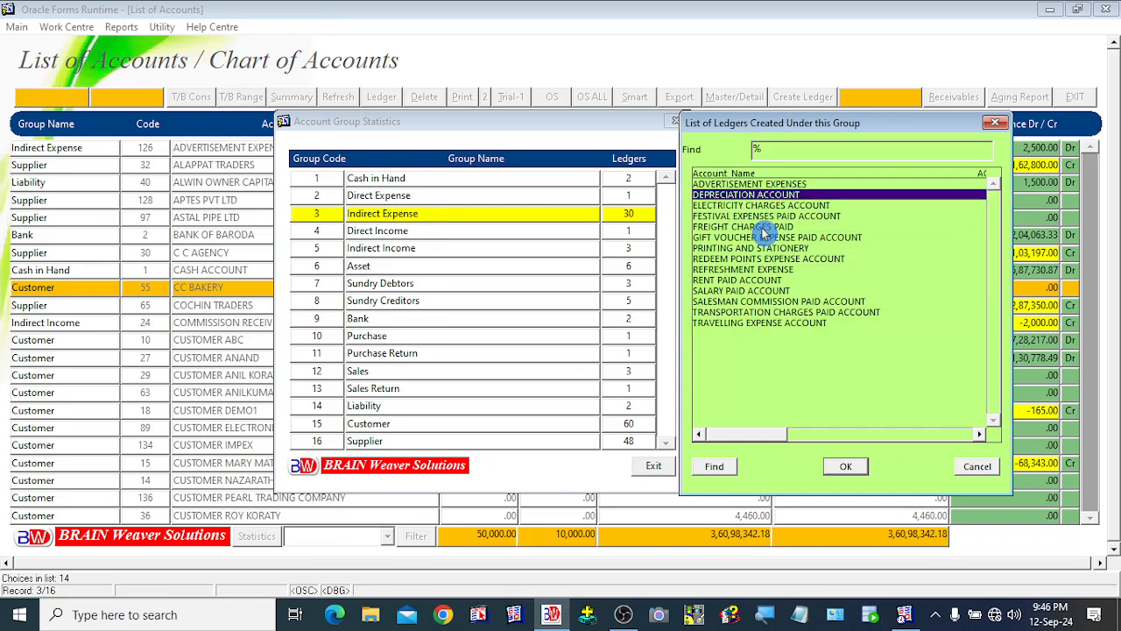
key("Down")
key("Down")
key("Down")
key("Down")
key("Down")
key("Down")
key("Down")
key("Down")
key("Down")
key("Down")
key("Down")
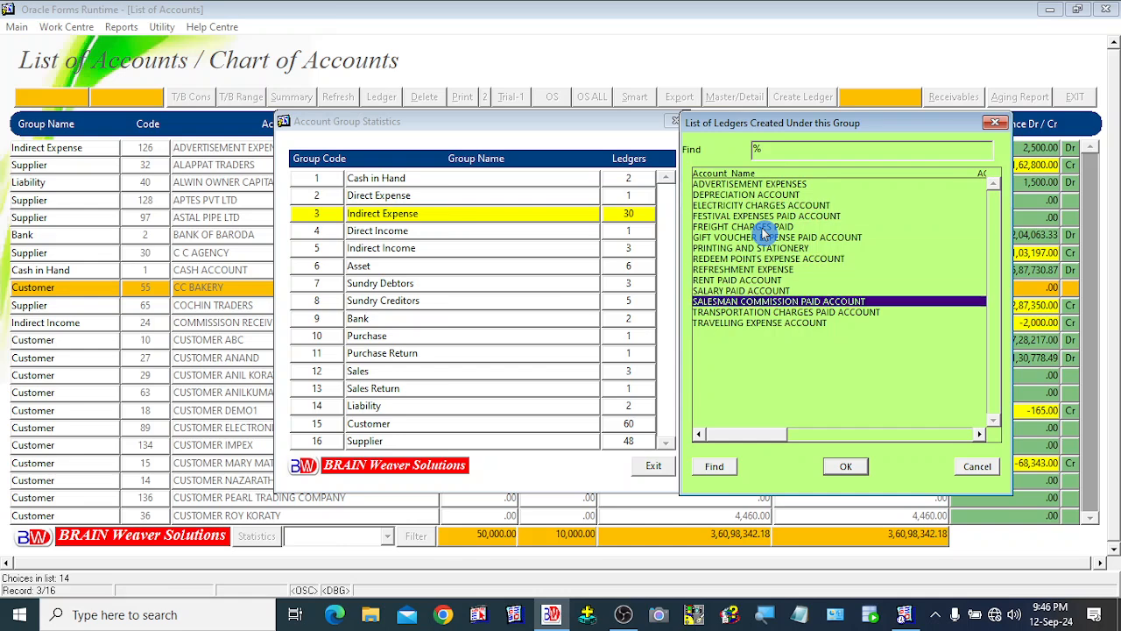
key("Up")
key("Up")
key("Up")
key("Up")
key("Up")
key("Up")
key("Up")
key("Up")
key("Up")
key("Up")
key("Up")
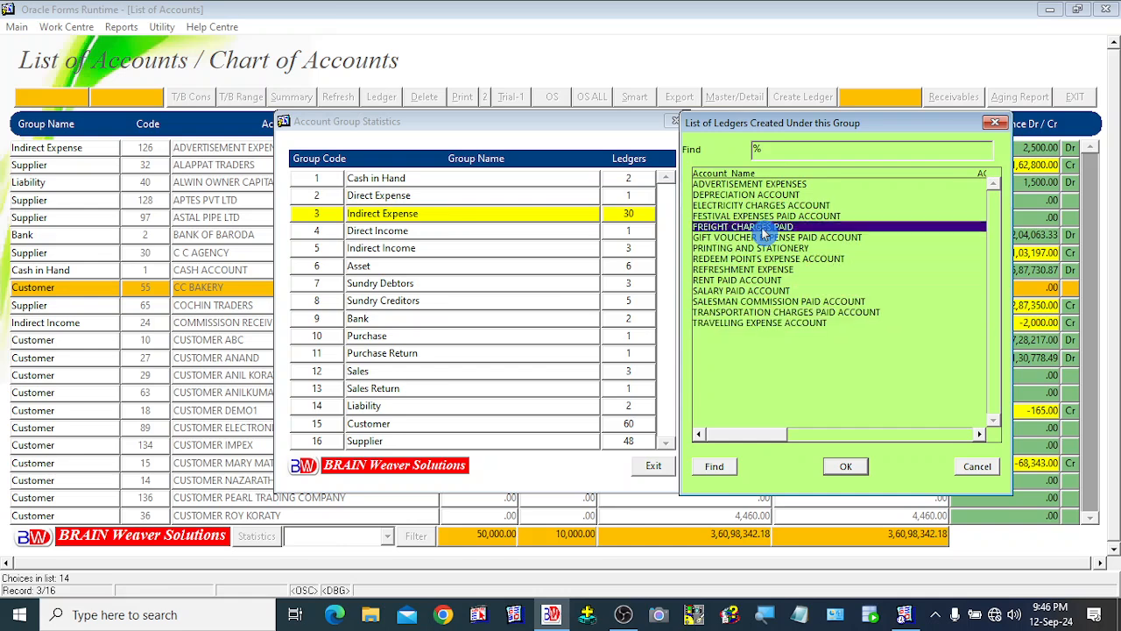
- Look through the remaining Indirect Expense ledgers, such as printing, festival and transportation charges, and close the list
key("Up")
key("Up")
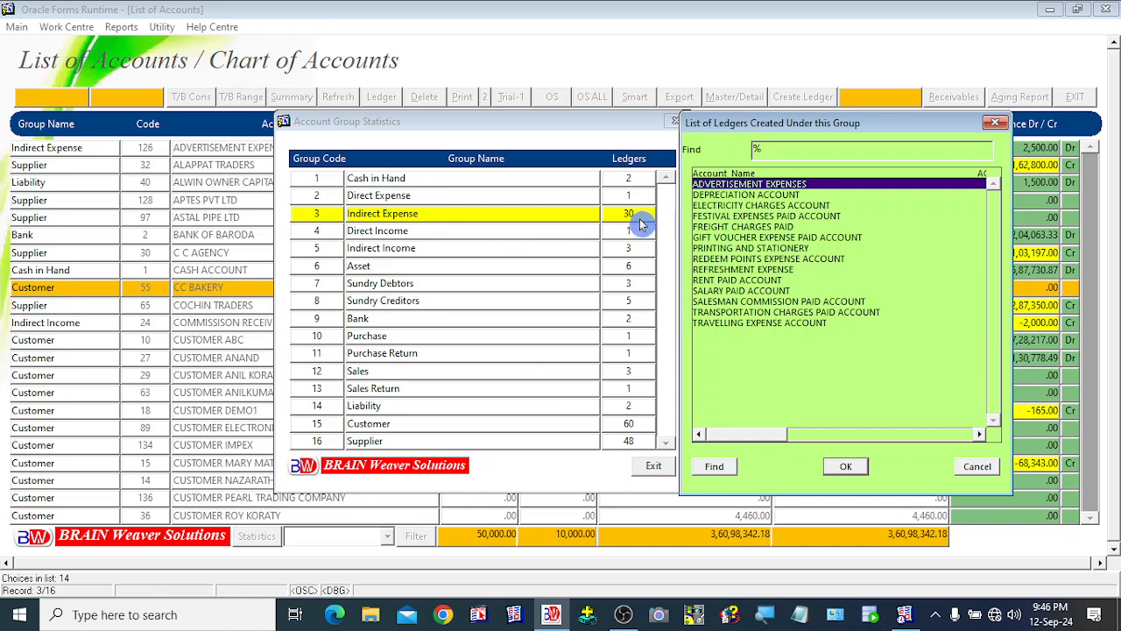
left_click(752, 313)
left_click(747, 290)
left_click(745, 248)
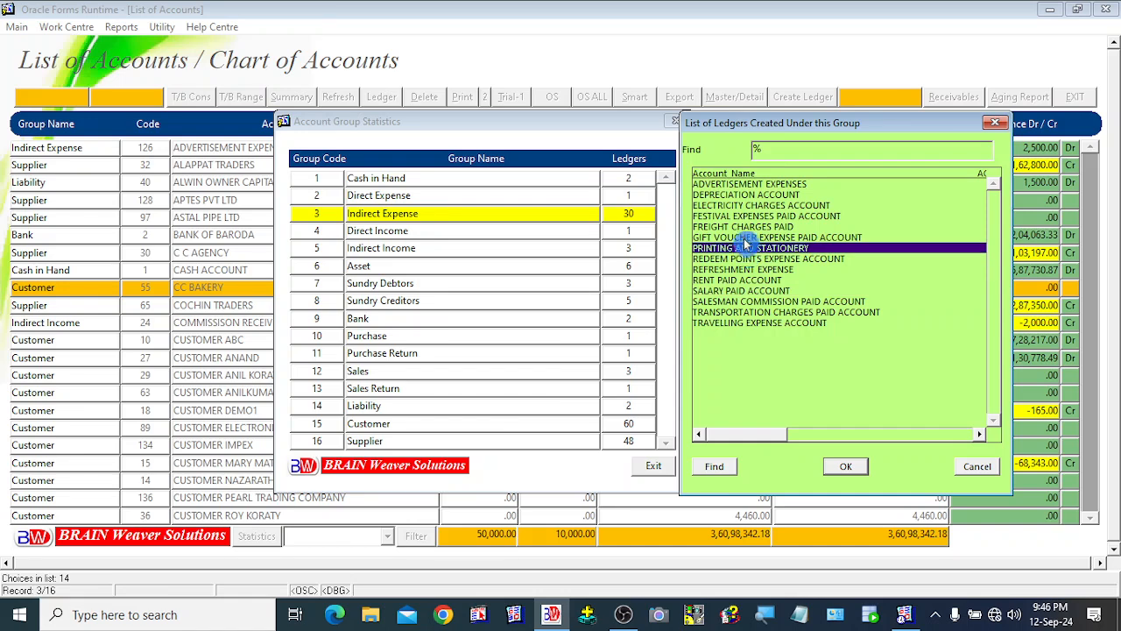
left_click(741, 216)
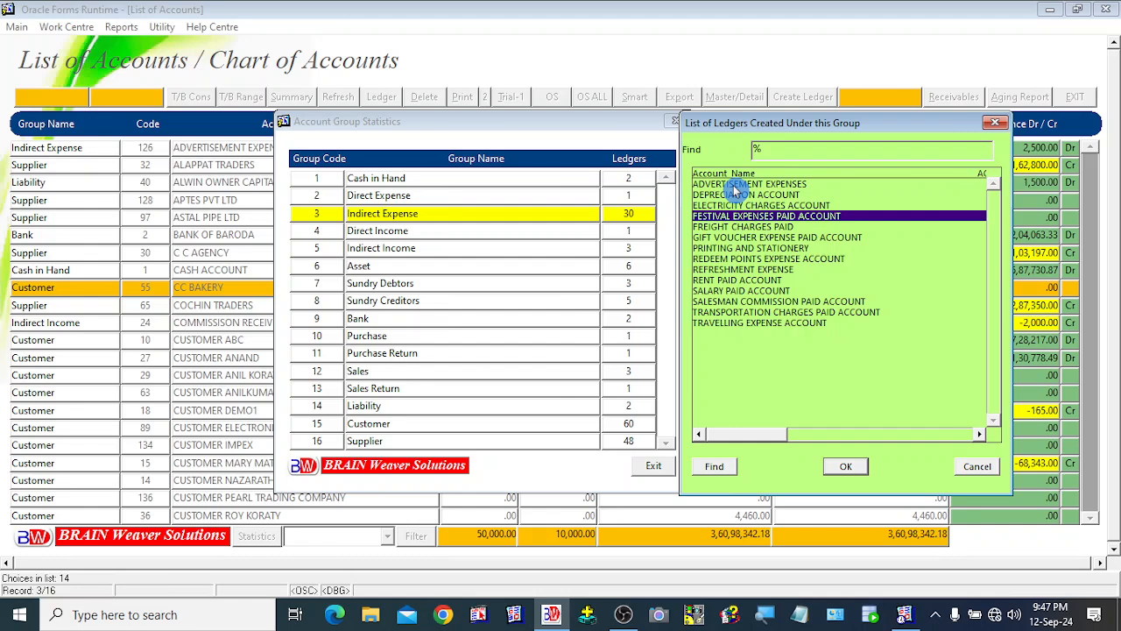
left_click(769, 313)
left_click(975, 468)
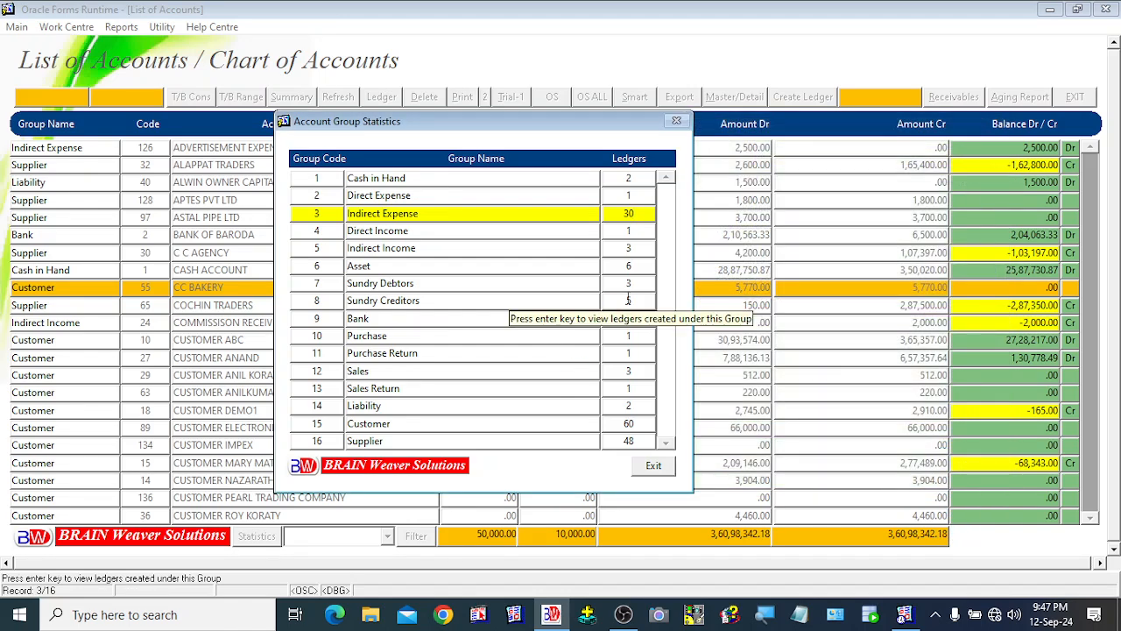
- Open the list of ledgers created under the Indirect Income group and move it beside the group statistics
left_click(627, 248)
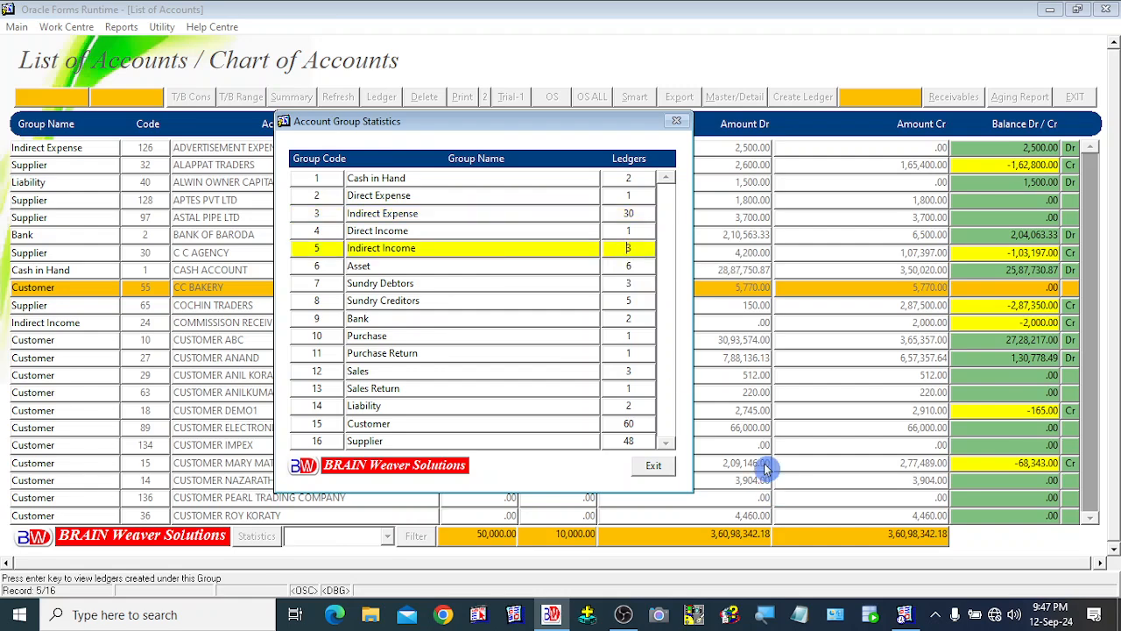
key("Return")
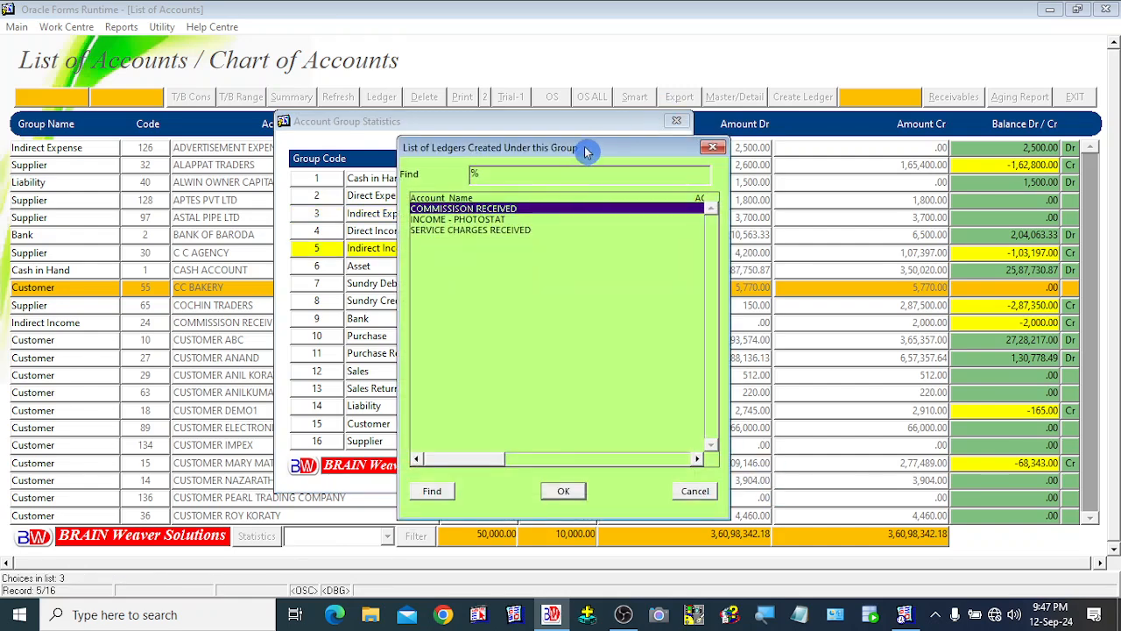
left_click_drag(587, 153, 899, 140)
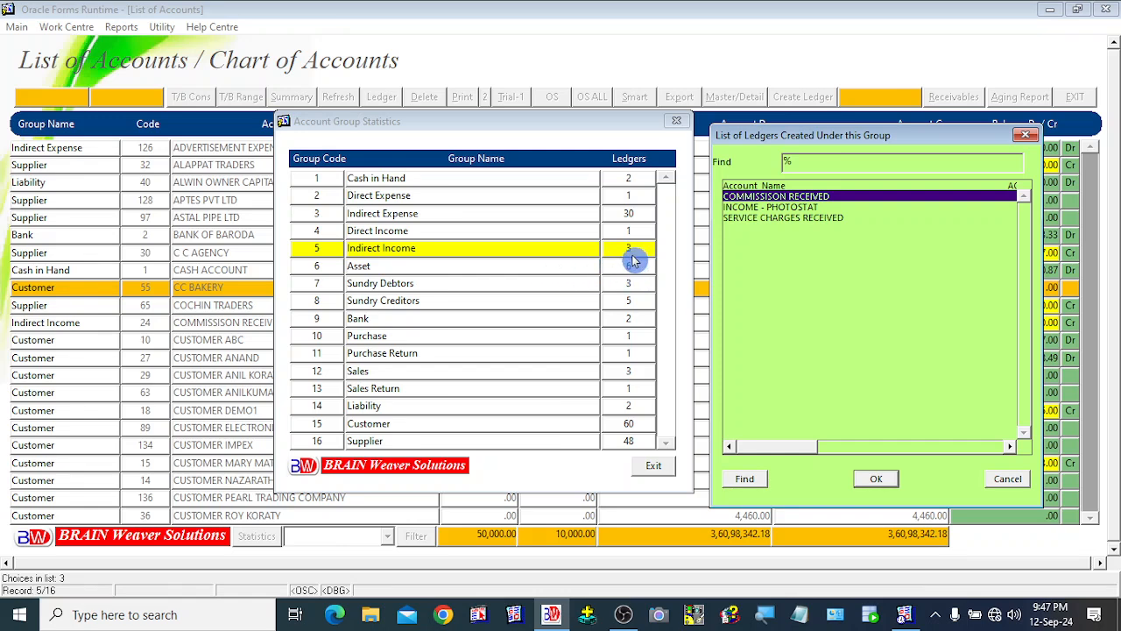
- Look through the Indirect Income ledgers, then close both the ledger list and the account group statistics
left_click(770, 207)
left_click(771, 219)
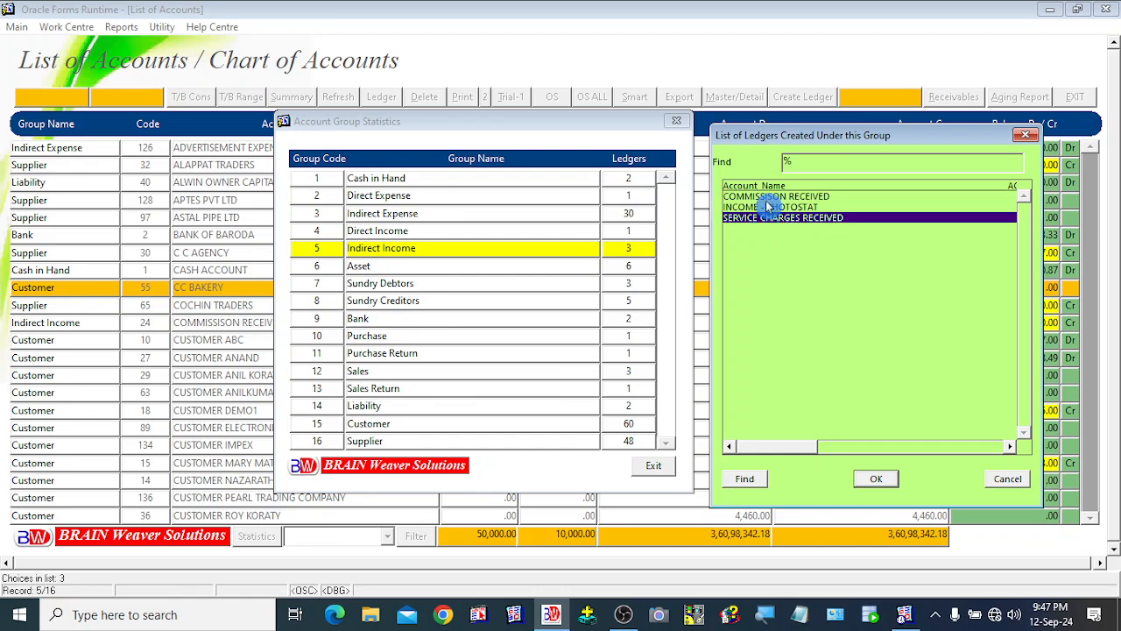
left_click(769, 198)
left_click(776, 209)
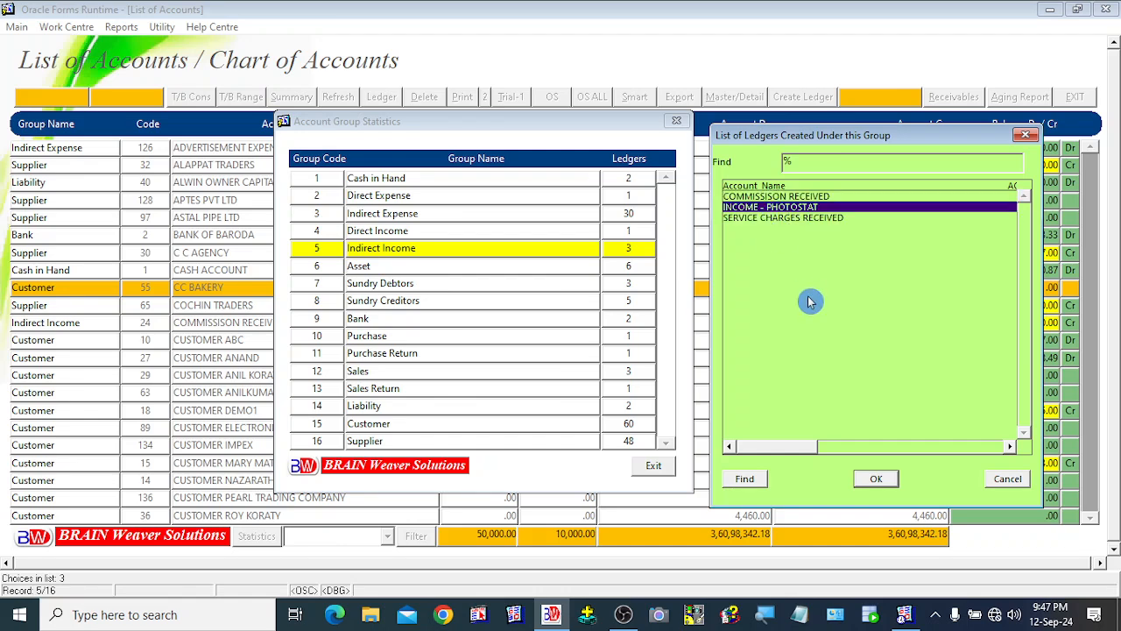
left_click(764, 221)
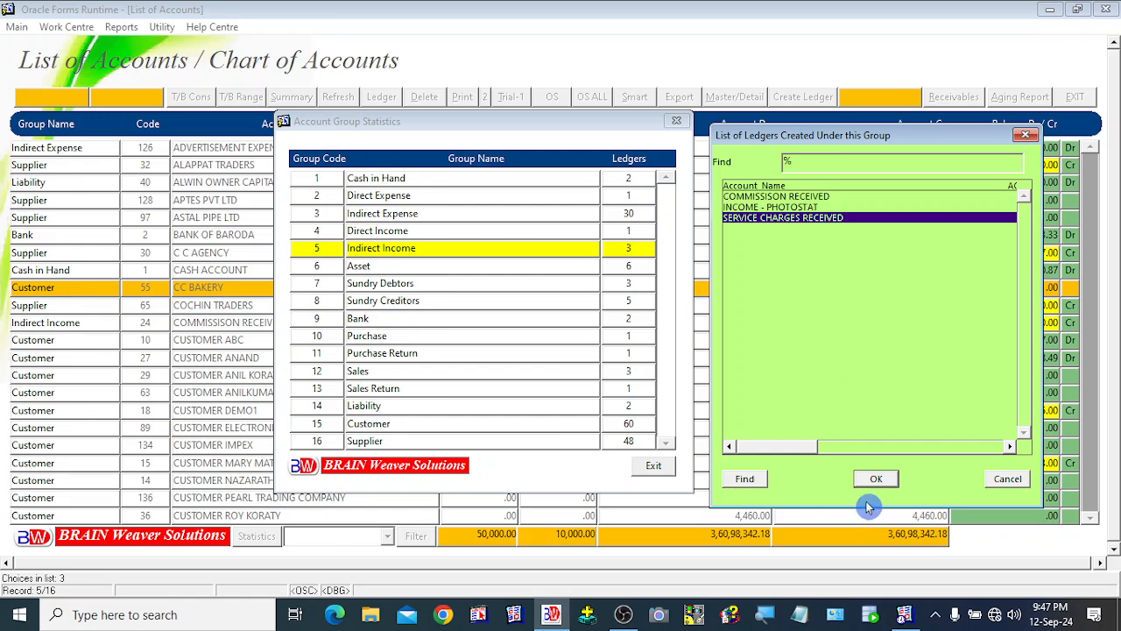
left_click(1010, 480)
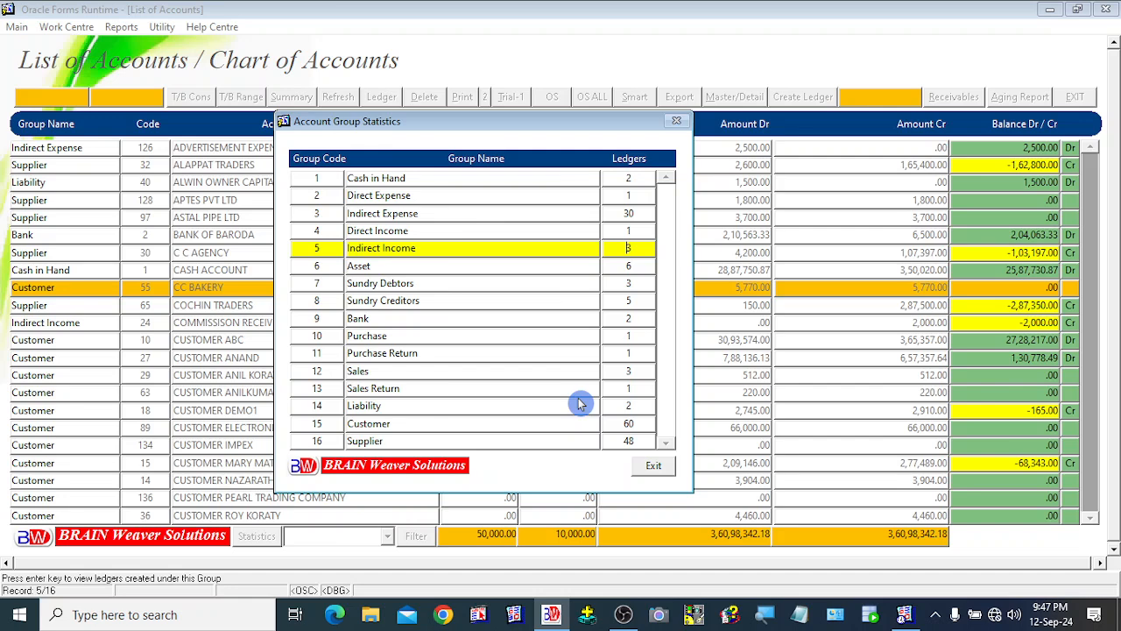
left_click(661, 467)
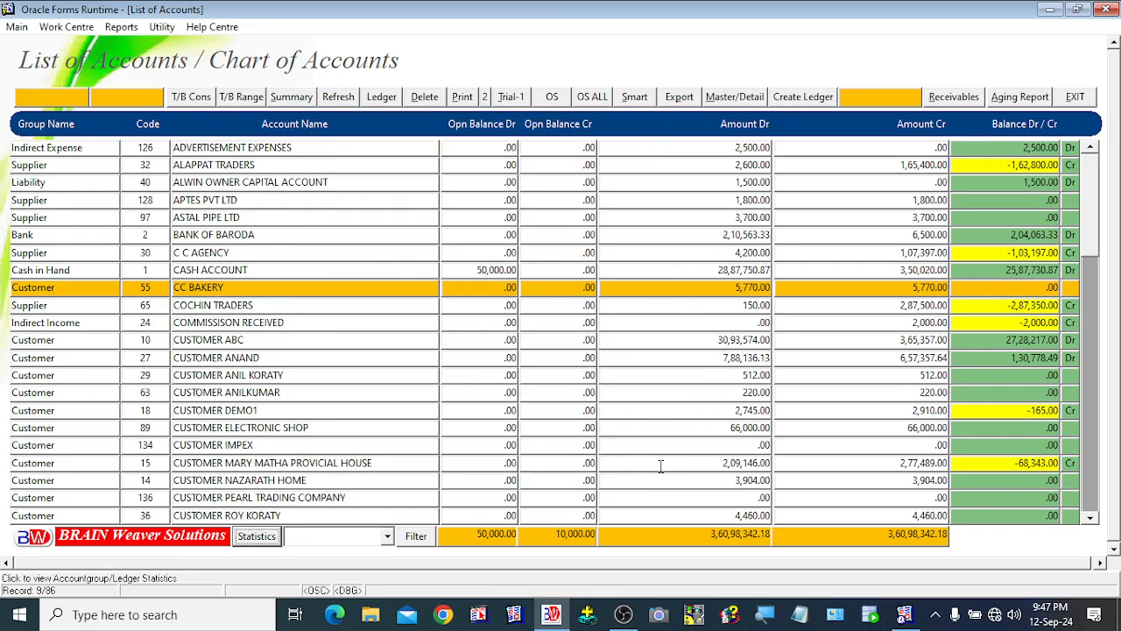
- Open the ledger transactions of the customer account listed directly below CUSTOMER ABC
left_click(163, 251)
left_click(197, 357)
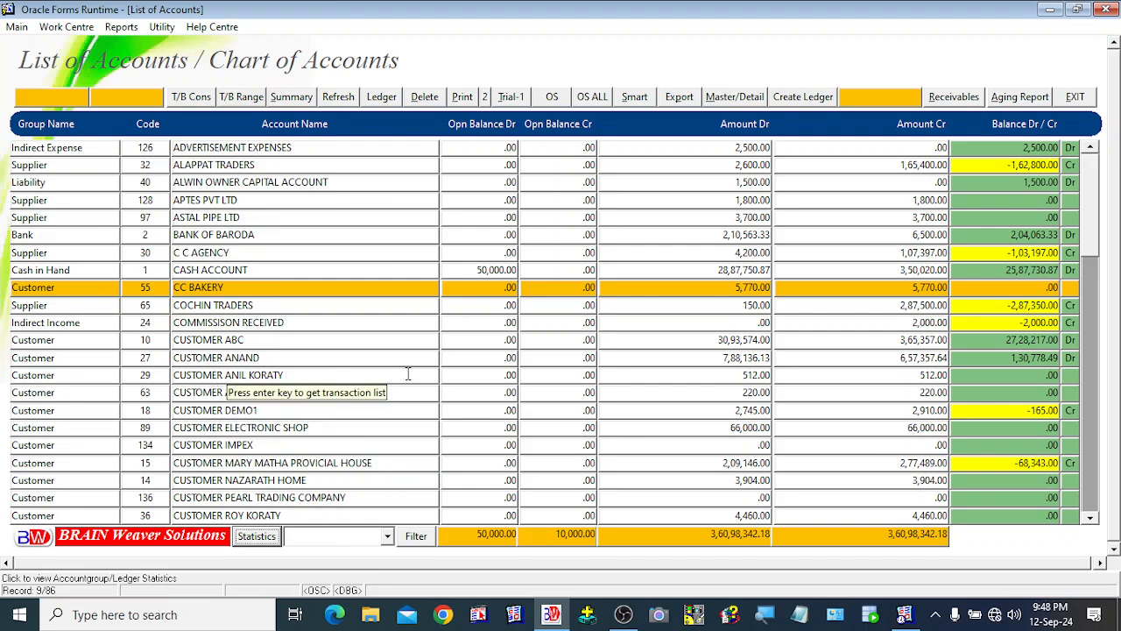
left_click(211, 358)
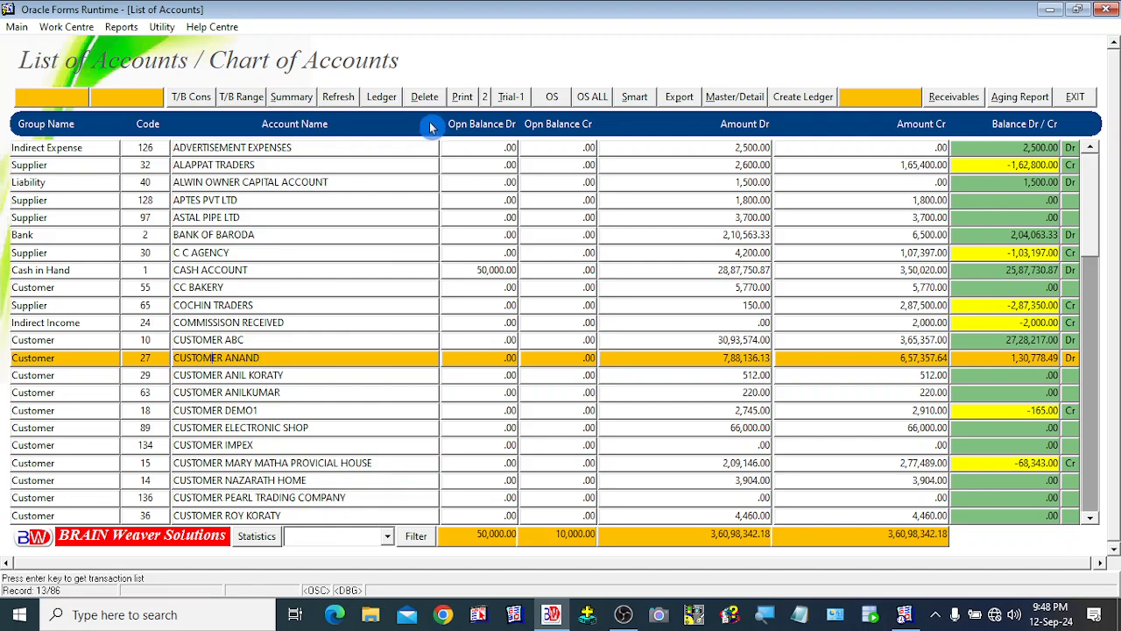
left_click(382, 98)
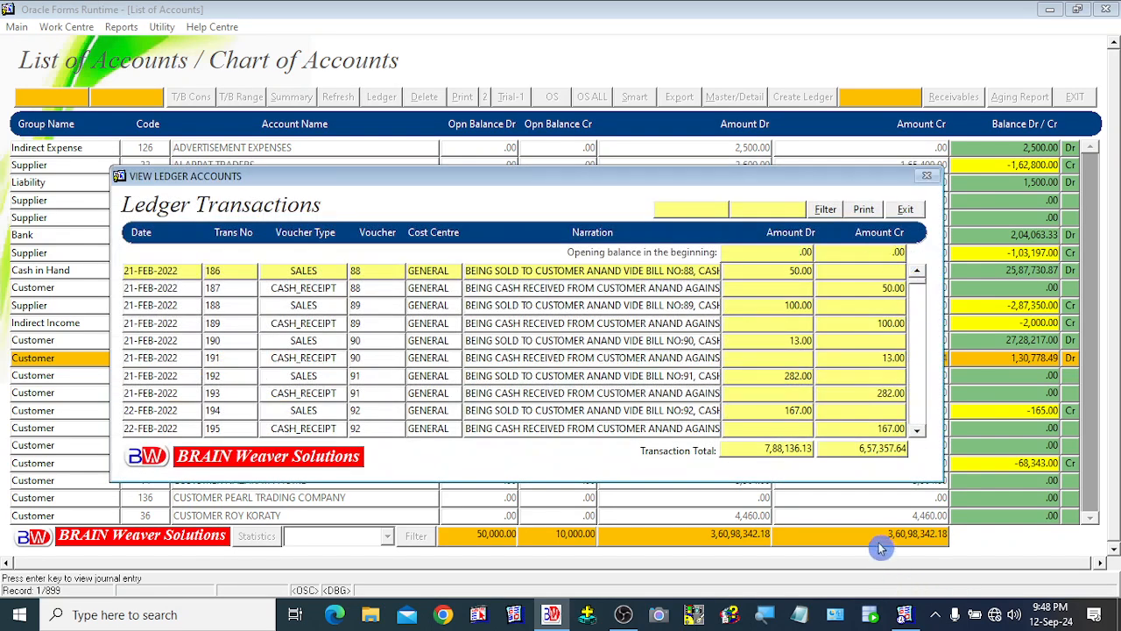
- Go to the latest entries in the customer's ledger transactions and move the ledger window slightly aside
left_click(920, 429)
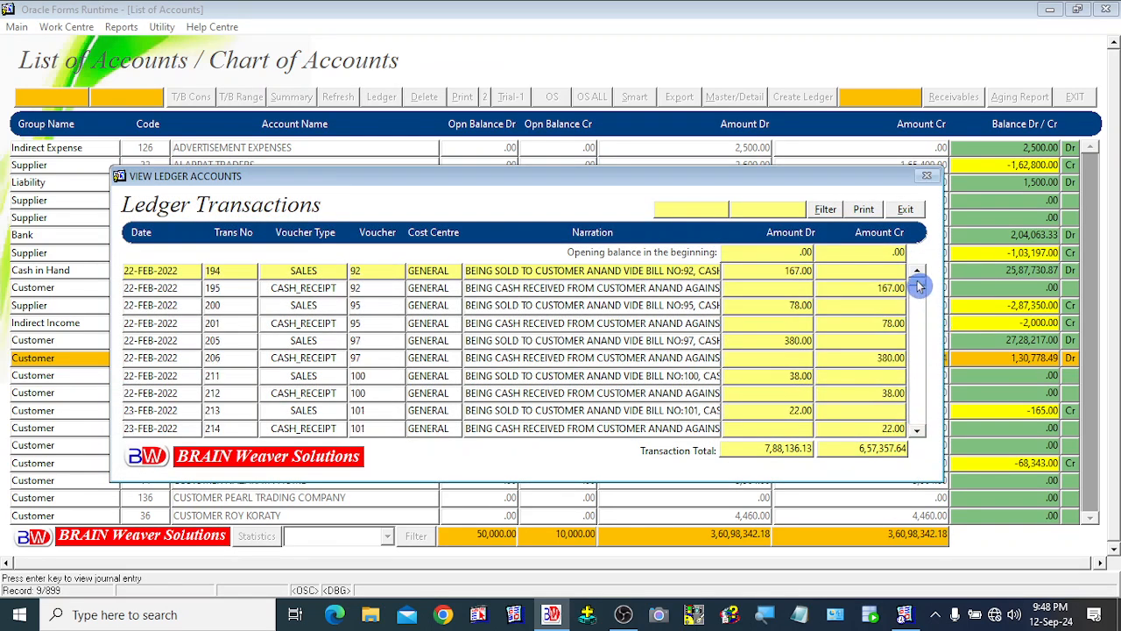
left_click(918, 429)
left_click(362, 410)
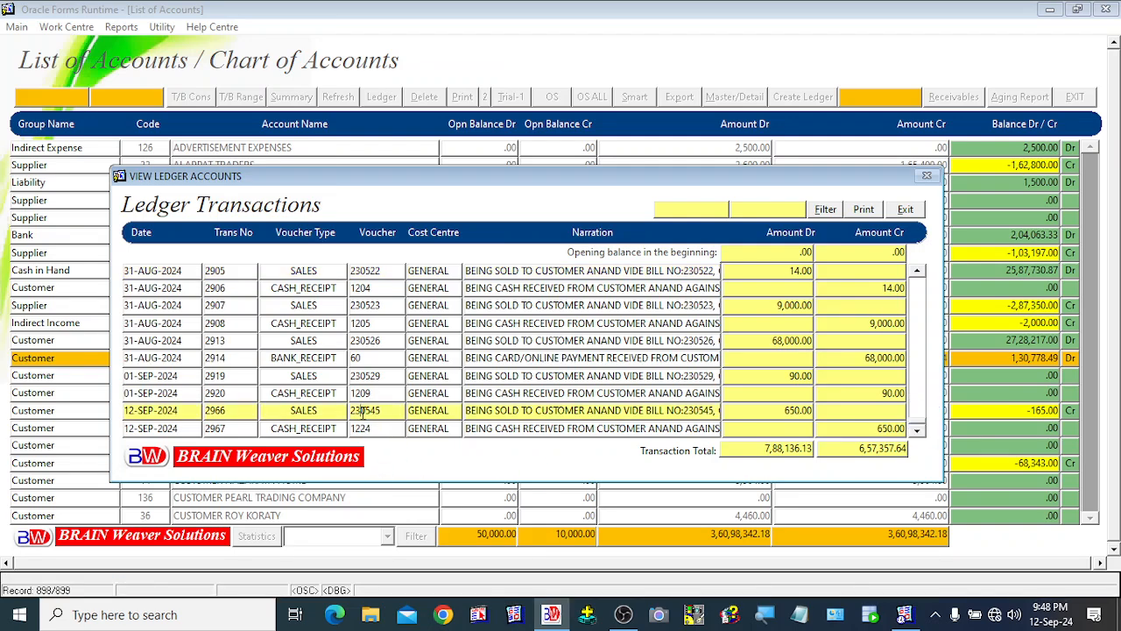
left_click_drag(405, 179, 455, 175)
left_click(321, 386)
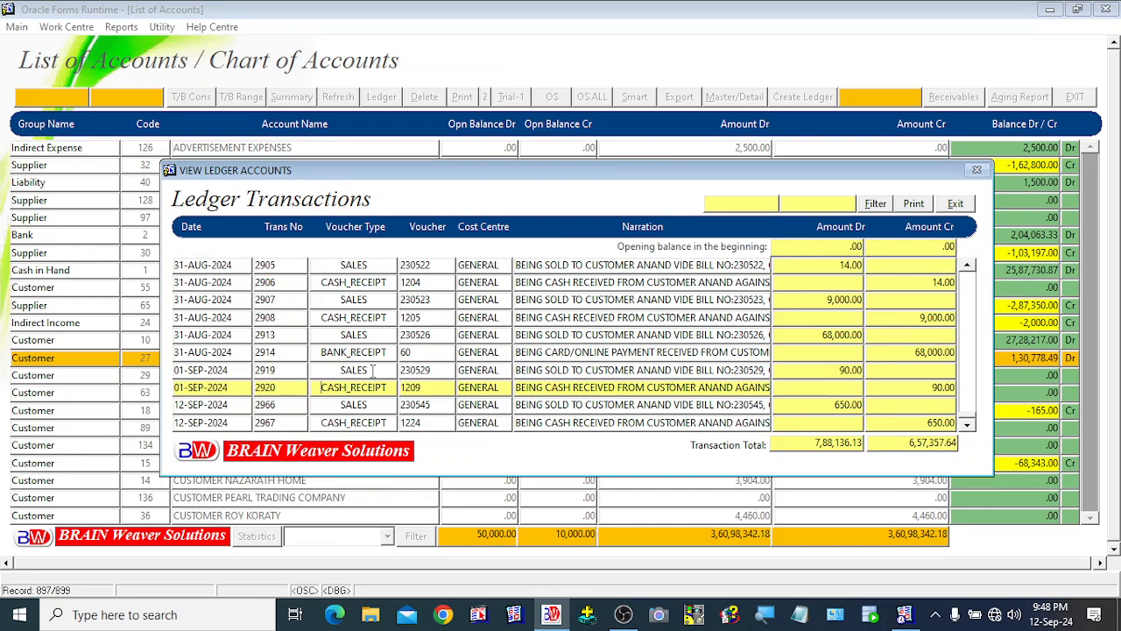
- Browse up and down the customer's August and September 2024 sales and receipt transactions
key("Up")
key("Up")
key("Up")
key("Up")
key("Up")
key("Up")
key("Up")
key("Up")
key("Up")
key("Up")
key("Up")
key("Up")
key("Up")
key("Up")
key("Up")
key("Up")
key("Up")
key("Up")
key("Up")
key("Up")
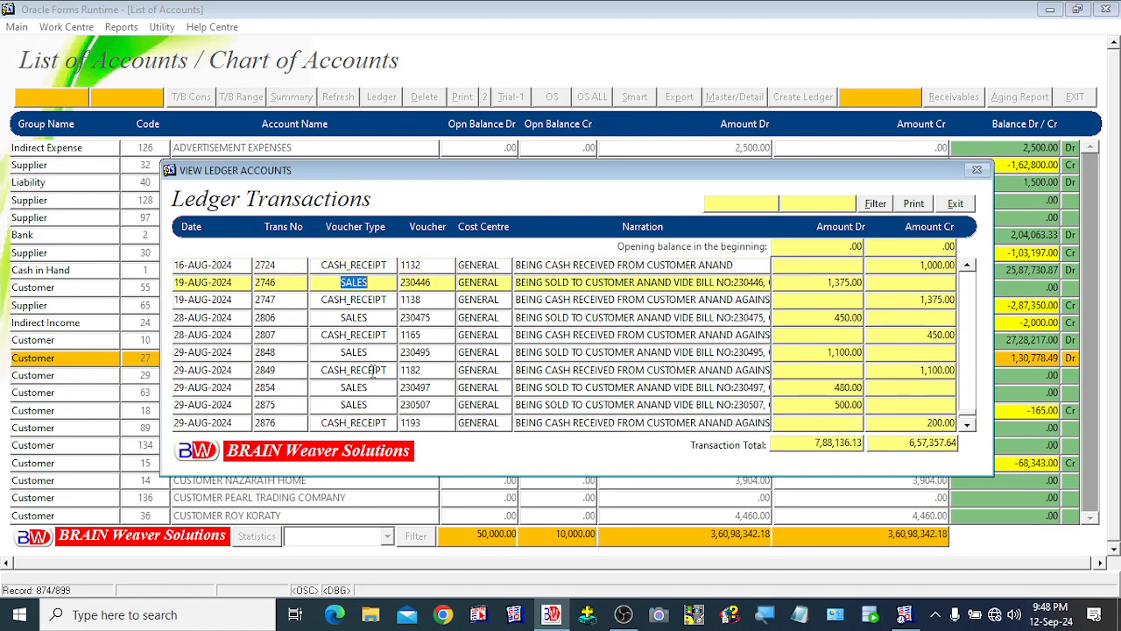
key("Down")
key("Down")
key("Down")
key("Down")
key("Down")
key("Down")
key("Down")
key("Down")
key("Down")
key("Down")
key("Down")
key("Down")
key("Down")
key("Down")
key("Down")
key("Down")
key("Down")
key("Down")
key("Down")
key("Down")
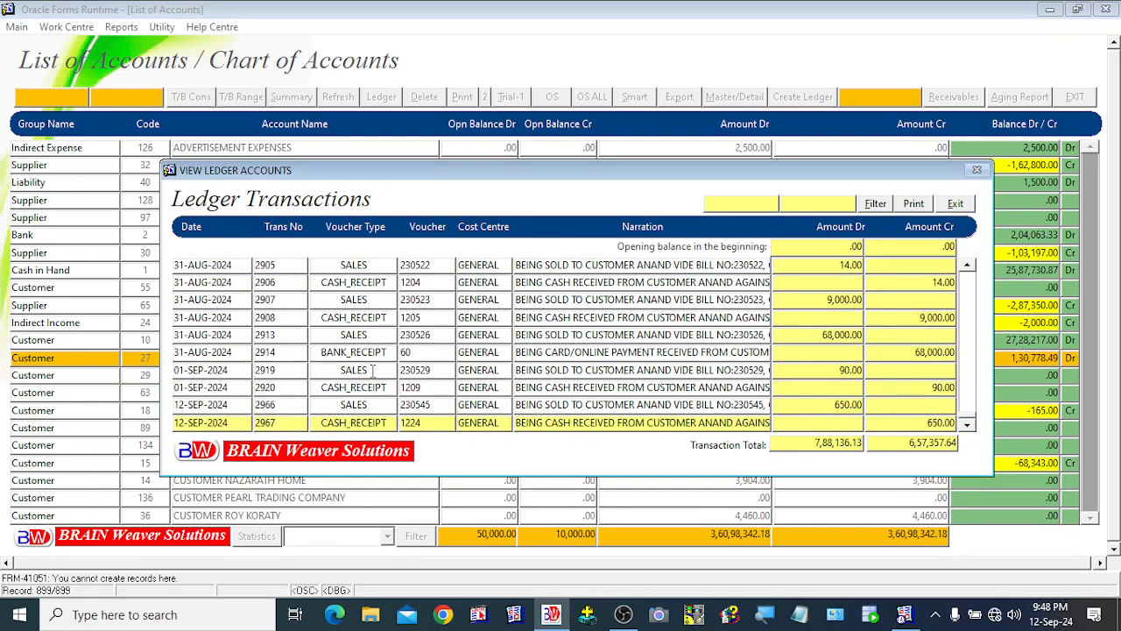
key("Up")
key("Up")
key("Up")
key("Up")
key("Up")
key("Up")
key("Up")
key("Up")
key("Up")
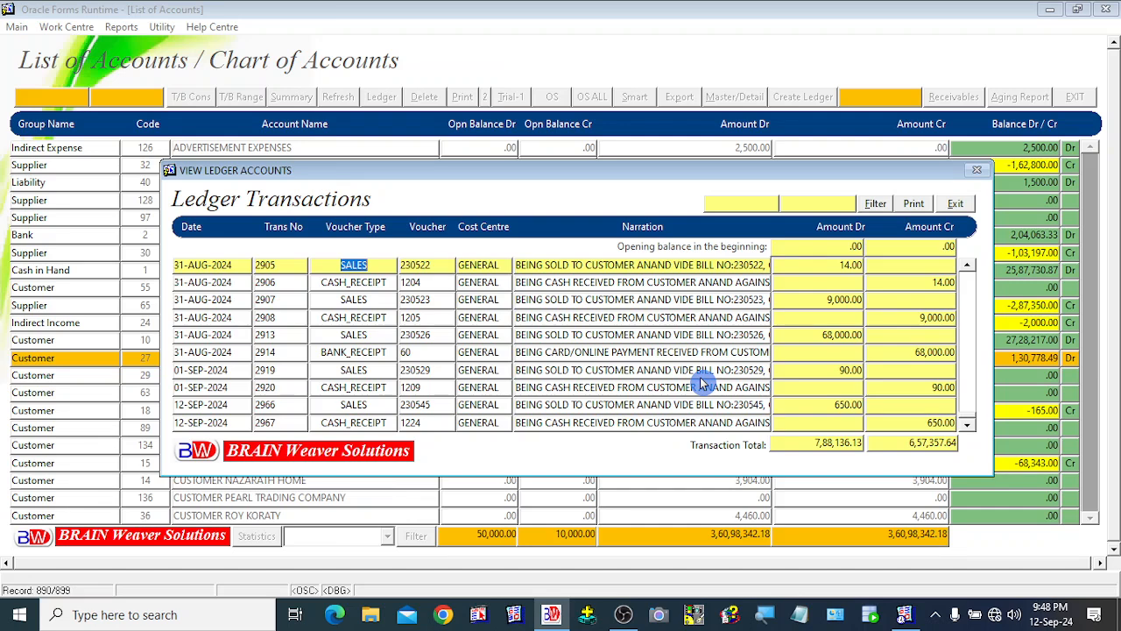
- Filter the customer's ledger transactions to the period from 01-SEP-2024 to 12-SEP-2024
left_click(727, 204)
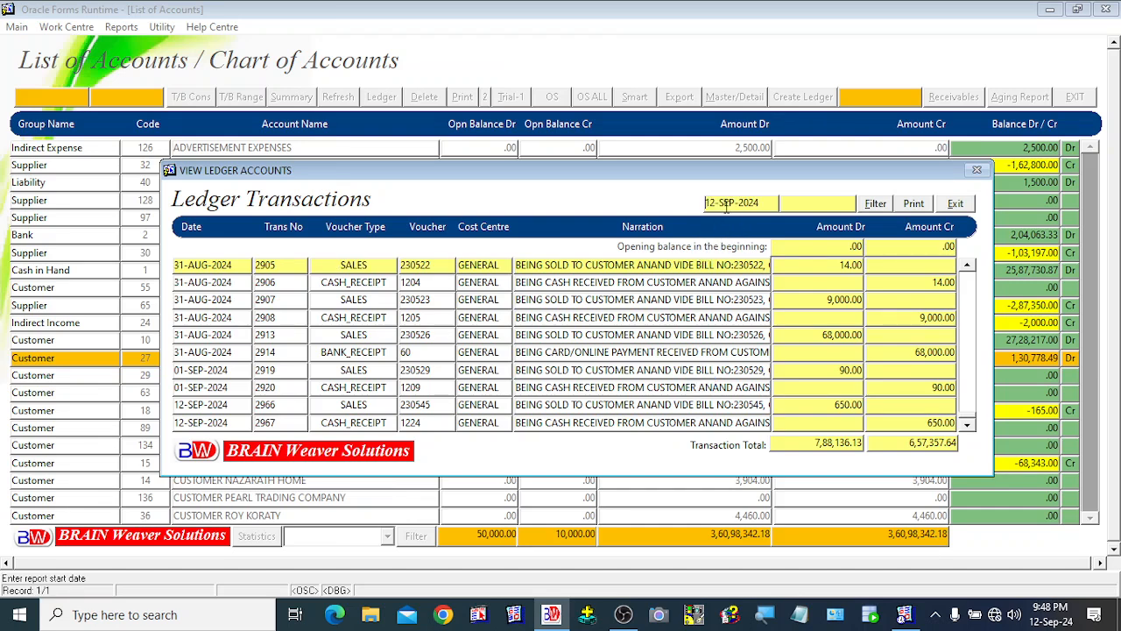
left_click(810, 202)
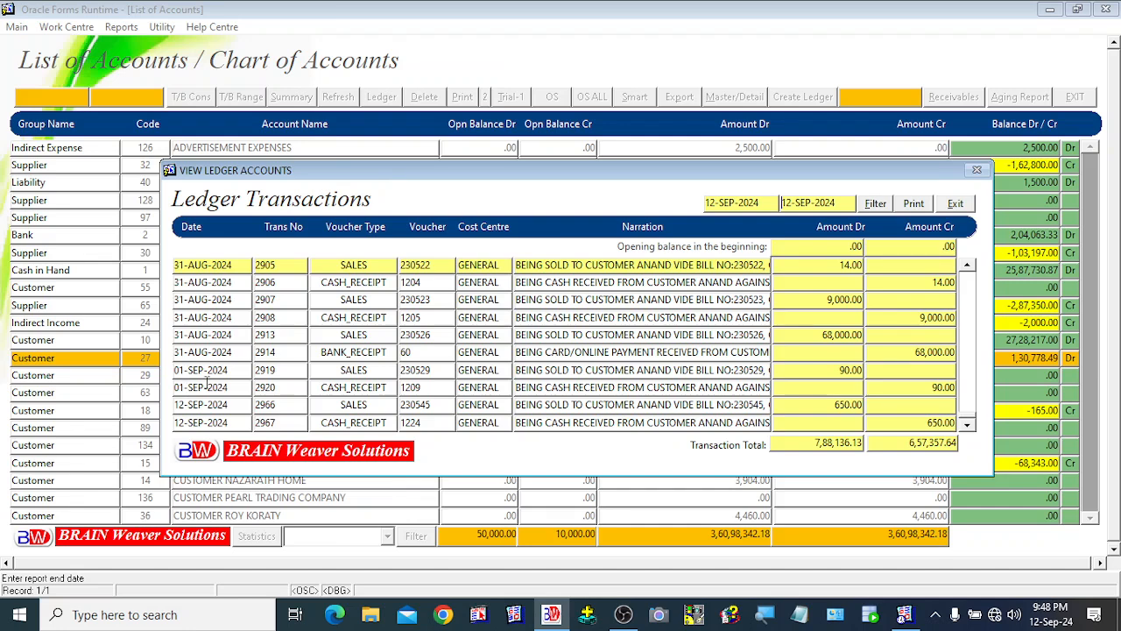
left_click(717, 205)
key("BackSpace")
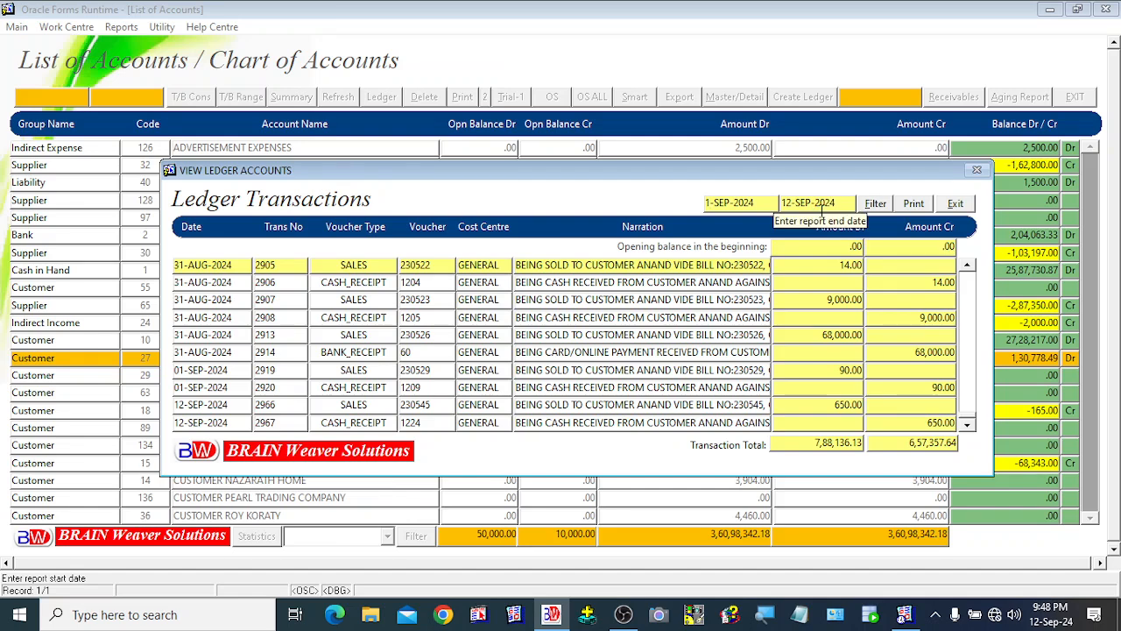
left_click(874, 210)
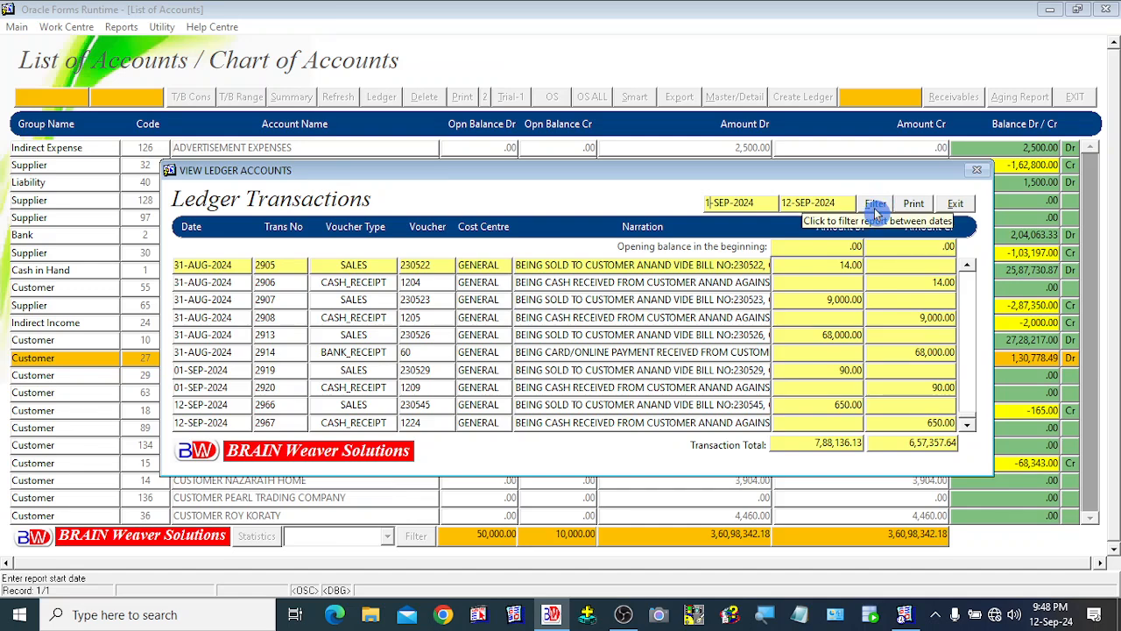
left_click(876, 211)
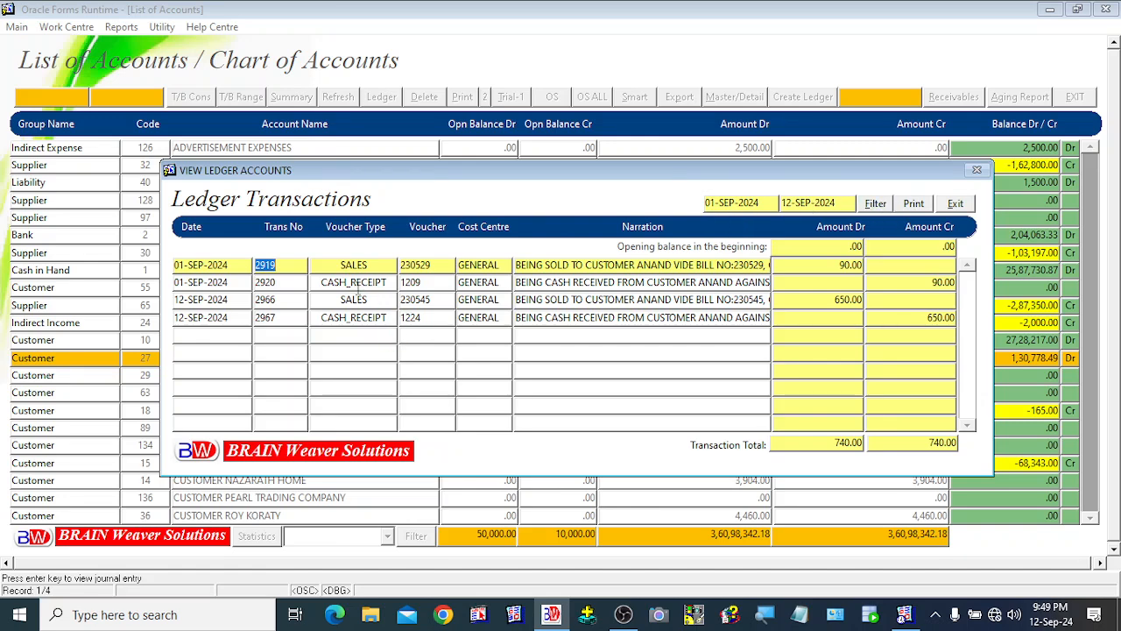
- Look through the filtered sales and cash receipt transactions in the customer's ledger
key("Down")
key("Down")
key("Down")
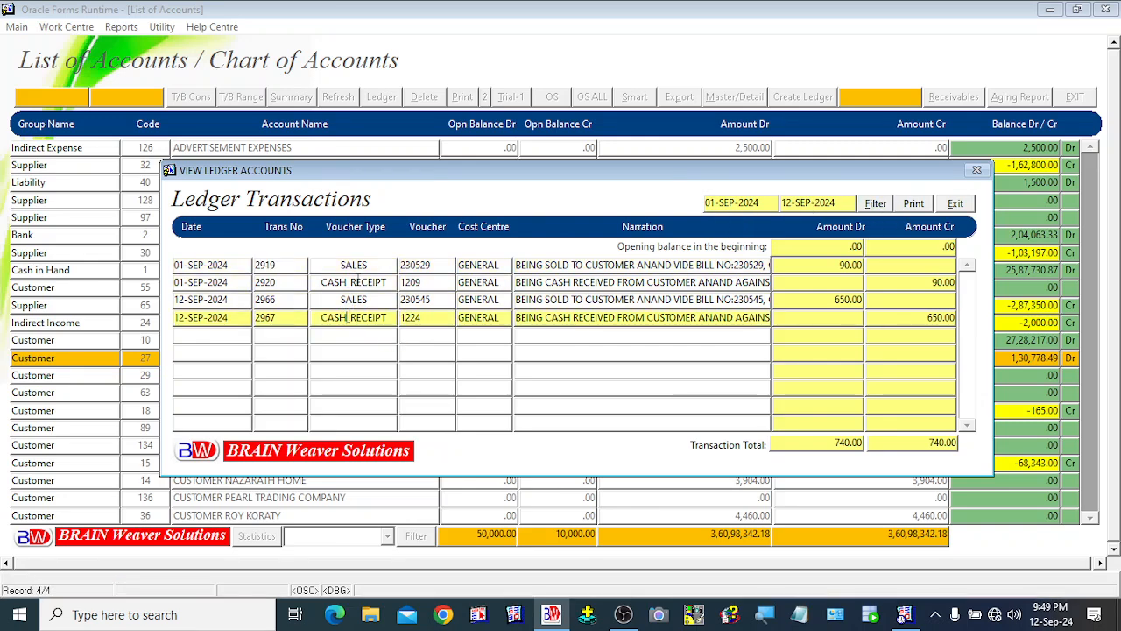
left_click(357, 269)
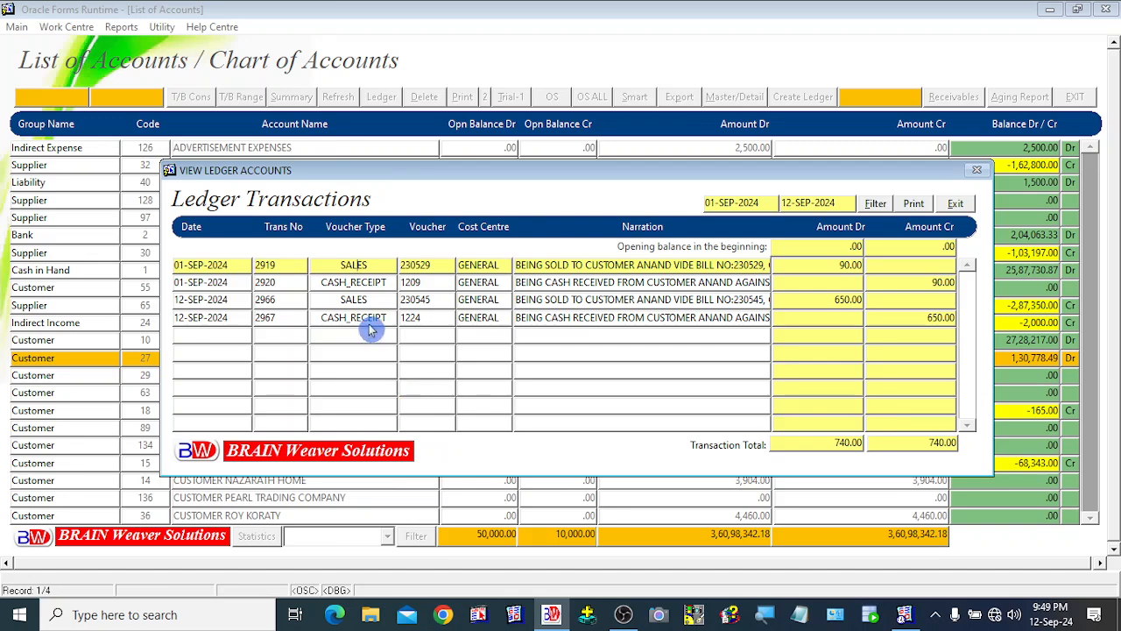
left_click(353, 300)
left_click(355, 267)
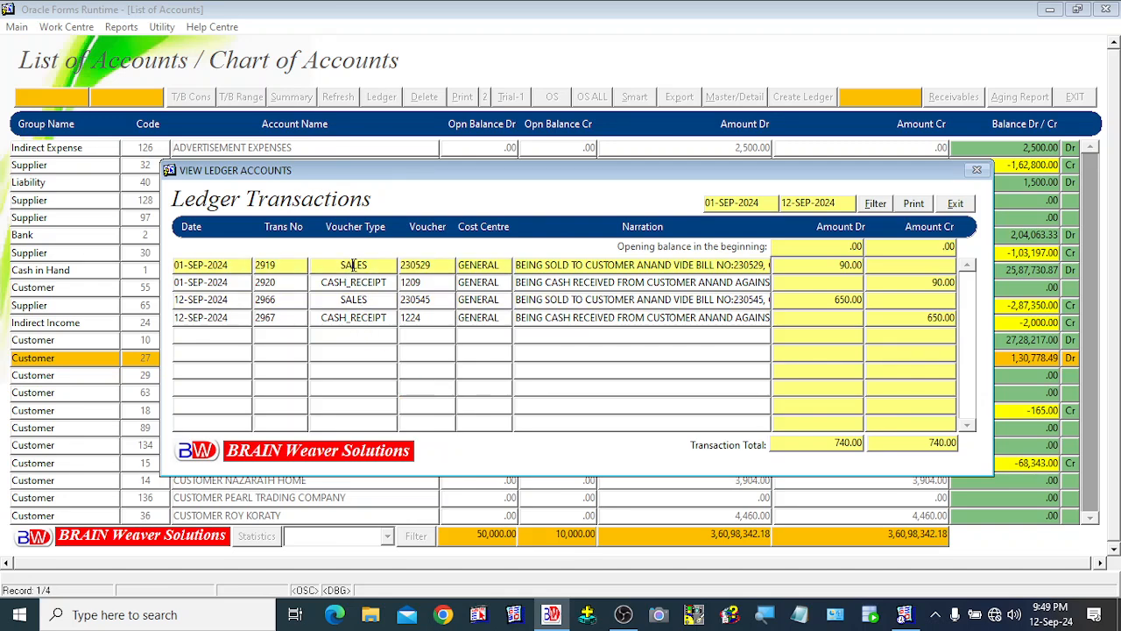
left_click(356, 286)
left_click(356, 319)
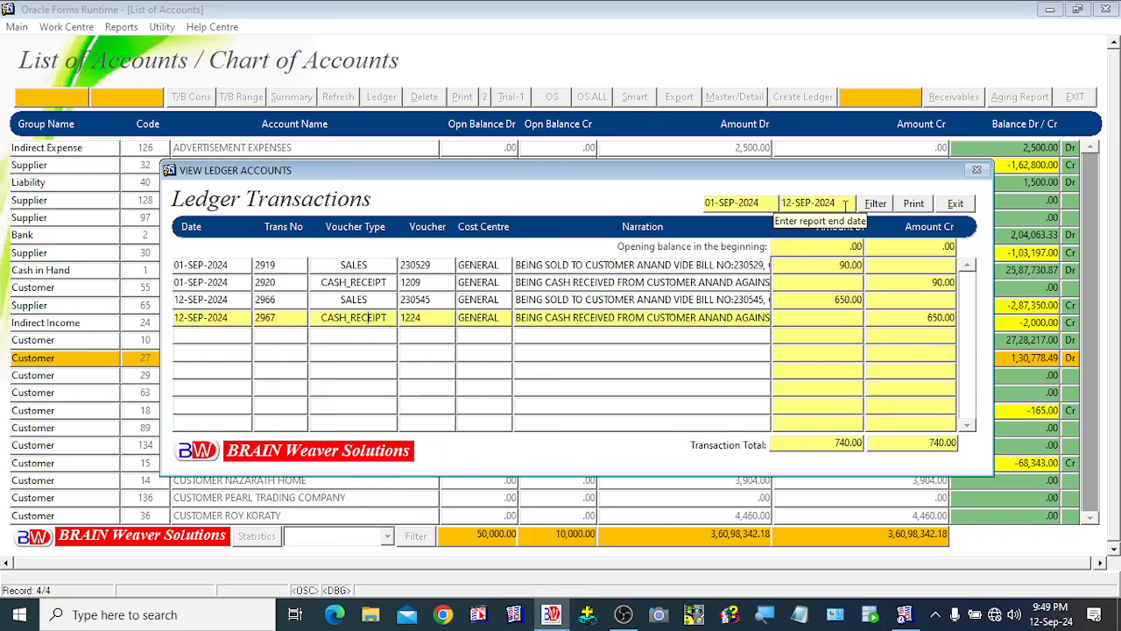
- Open the print preview of the filtered ledger, maximize it, and examine its date range and amounts up close
left_click(916, 208)
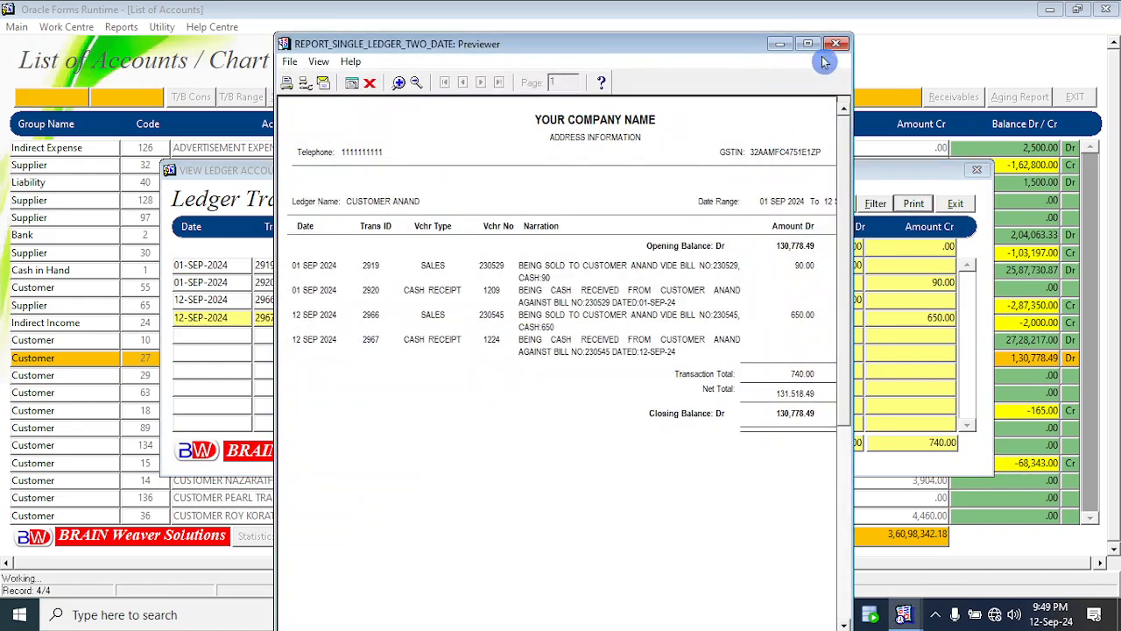
left_click(807, 43)
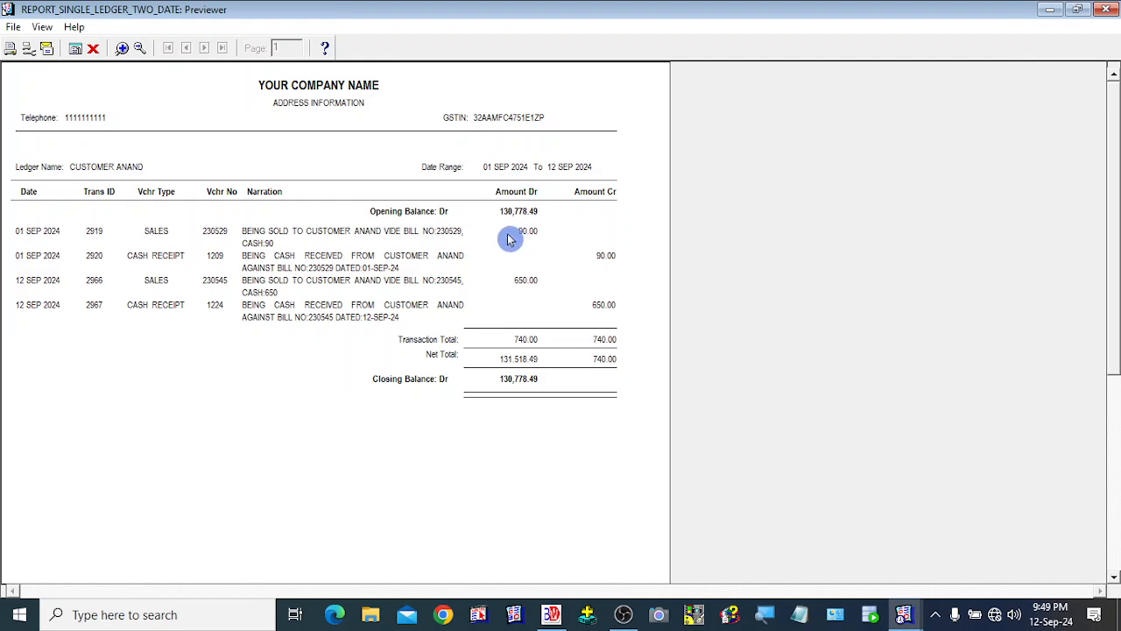
left_click(123, 49)
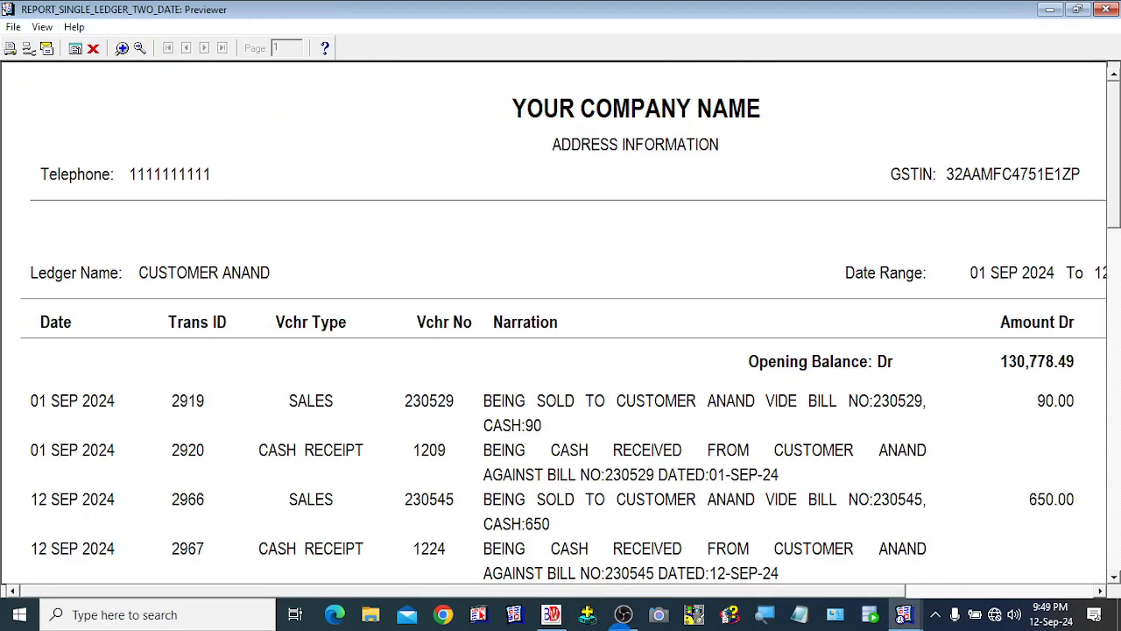
left_click(1081, 592)
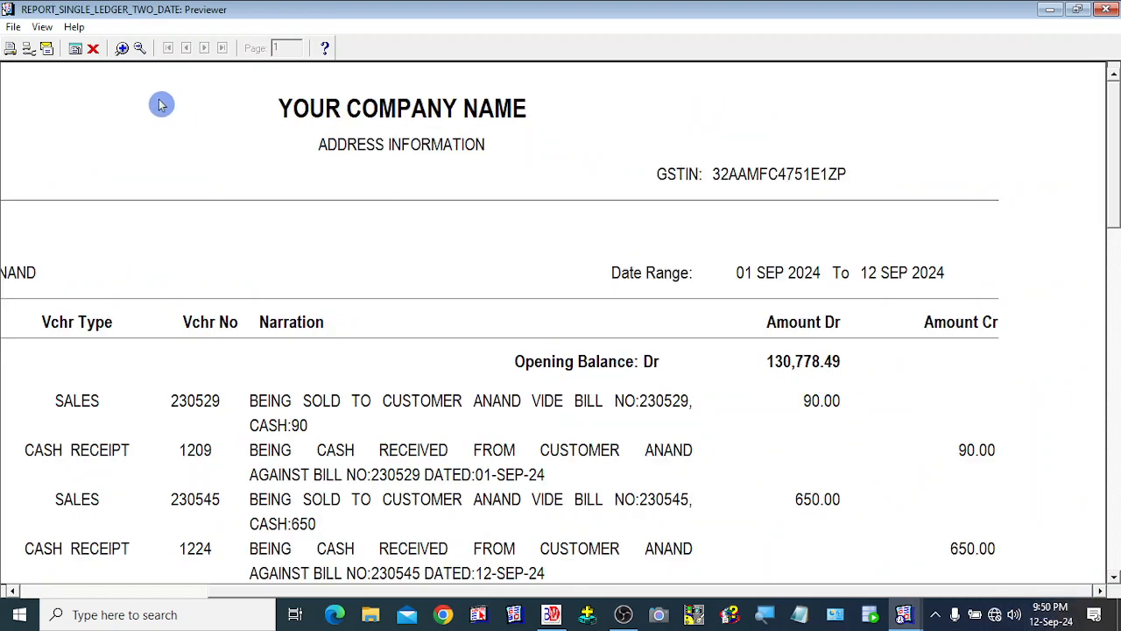
left_click(145, 53)
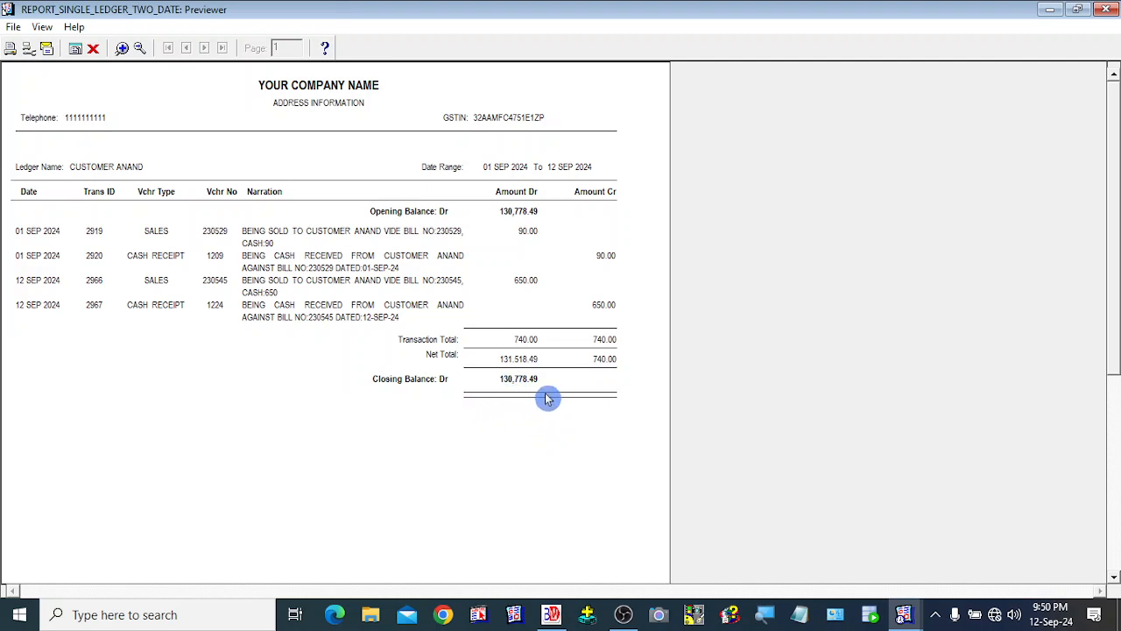
- Examine the filtered ledger's vouchers, narrations and totals up close in the print preview, and close the preview
left_click(124, 50)
left_click(1114, 548)
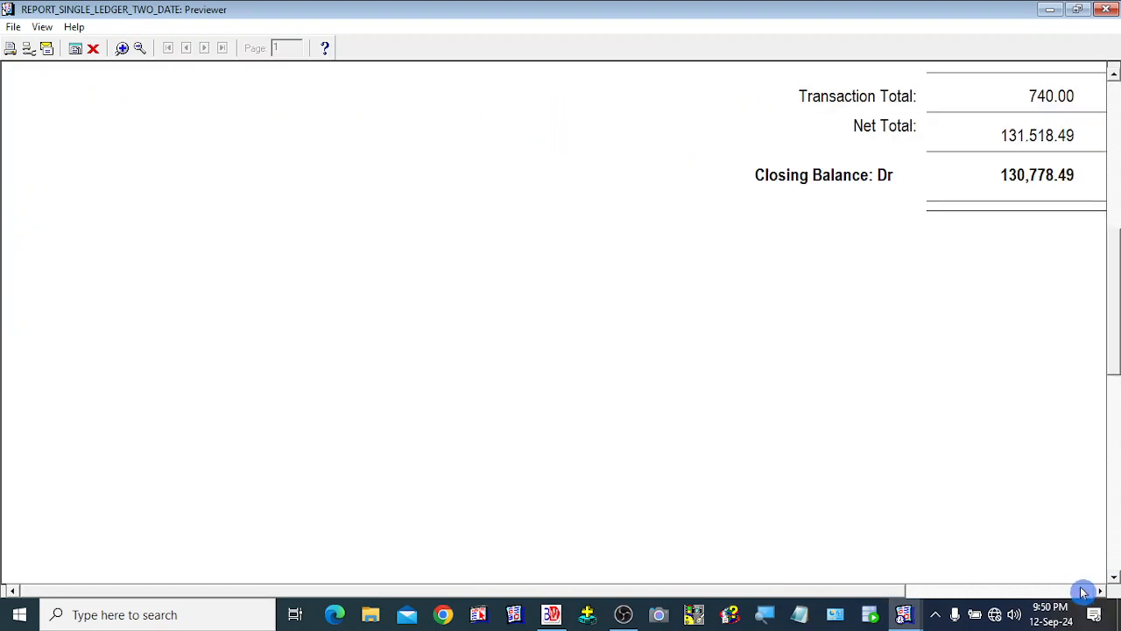
scroll(1084, 593, "left", 3)
left_click_drag(1114, 243, 1114, 171)
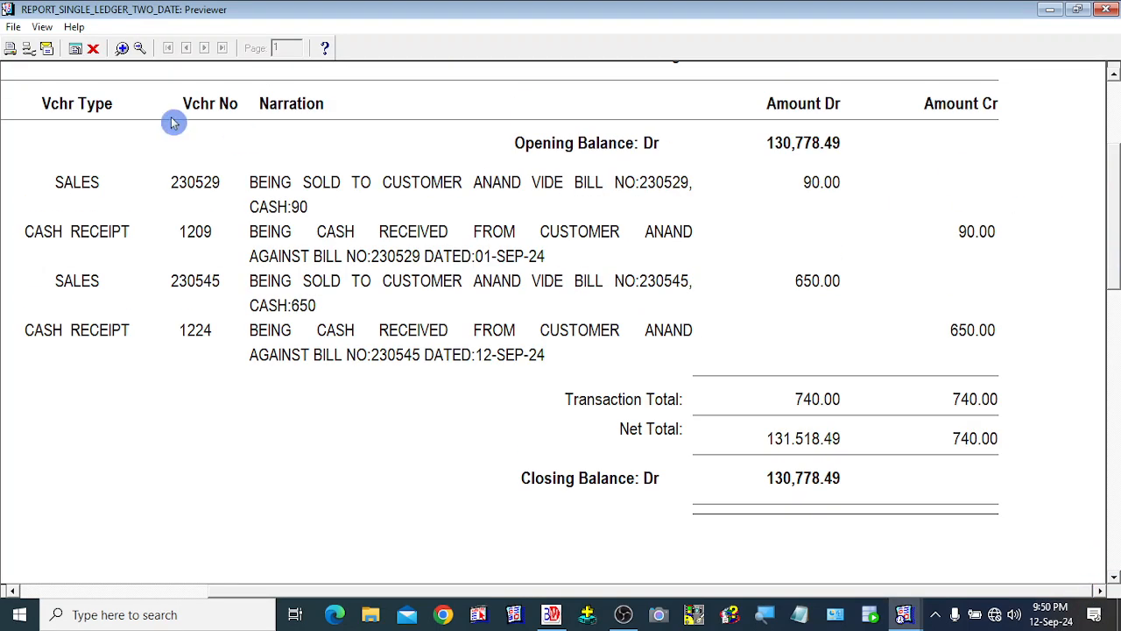
left_click(140, 49)
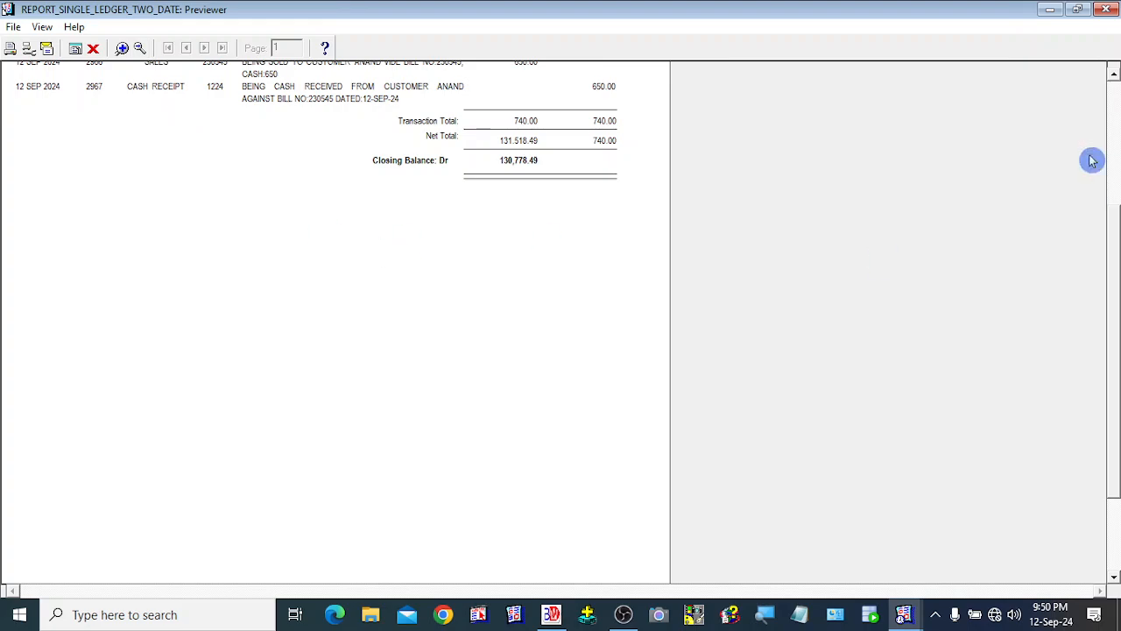
left_click(1115, 114)
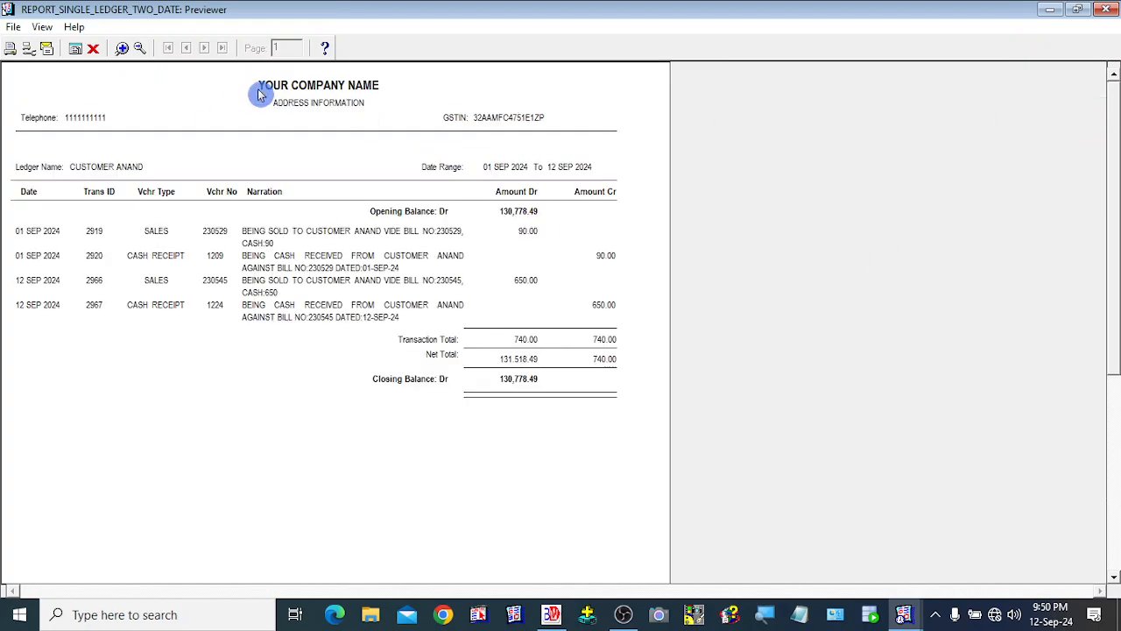
left_click(89, 51)
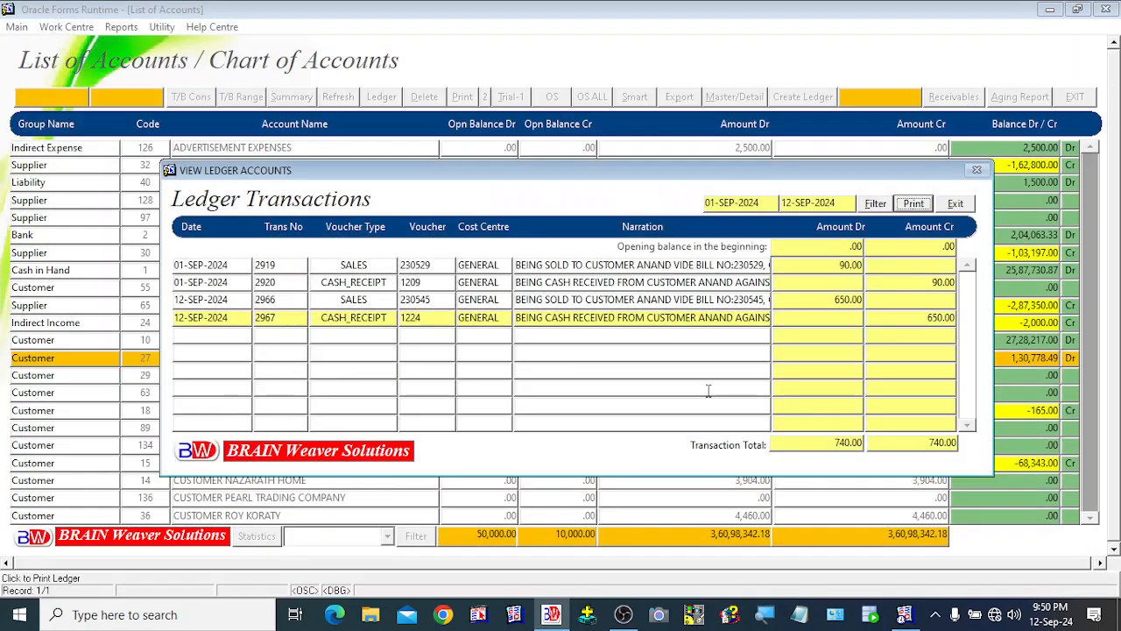
- Clear both filter dates and open the print preview of the customer's complete ledger in a maximized window
left_click(845, 202)
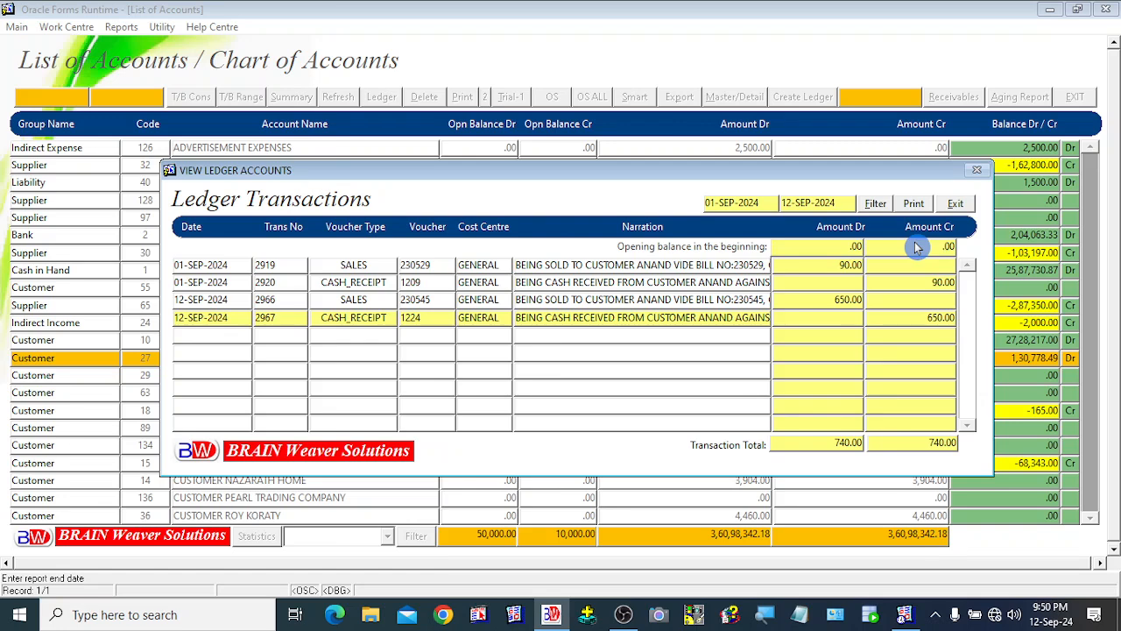
left_click(769, 202)
key("BackSpace")
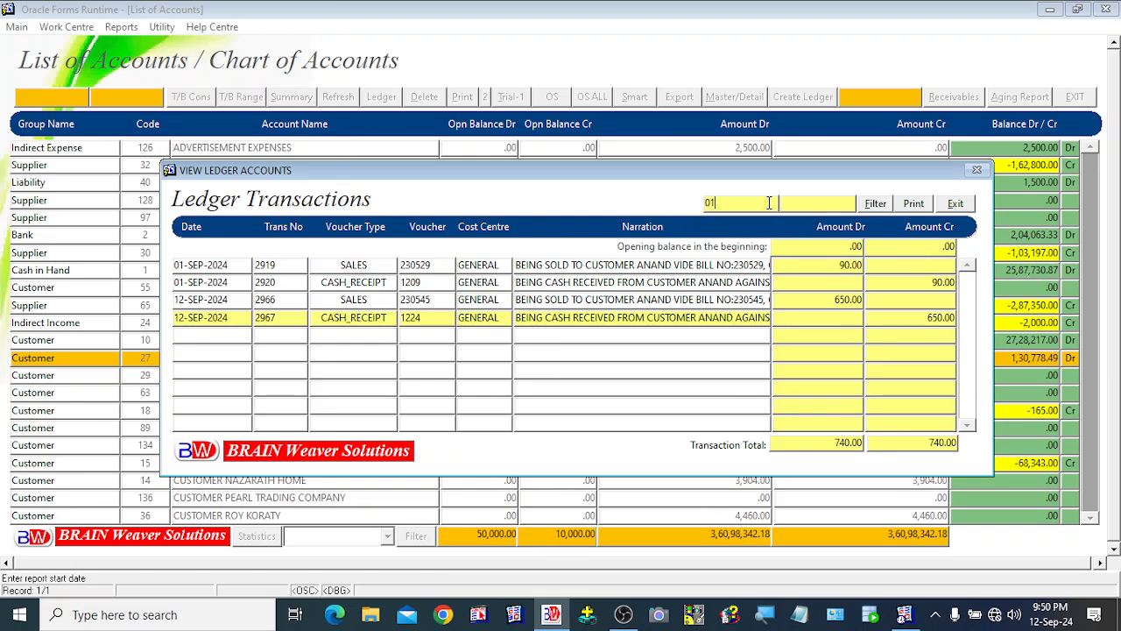
left_click(914, 204)
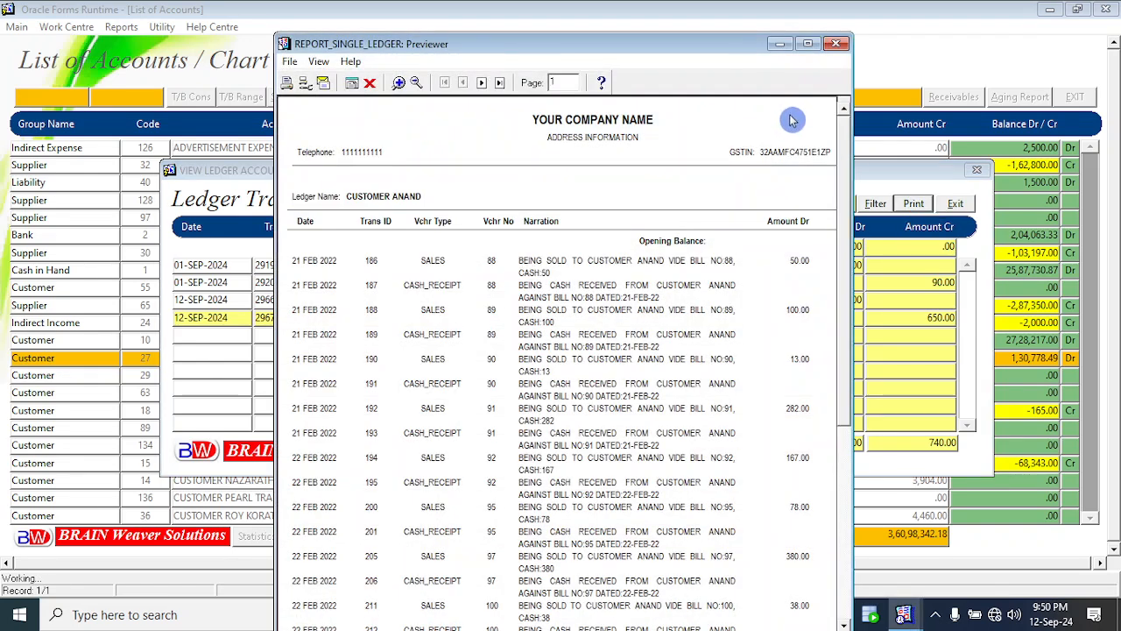
left_click(808, 45)
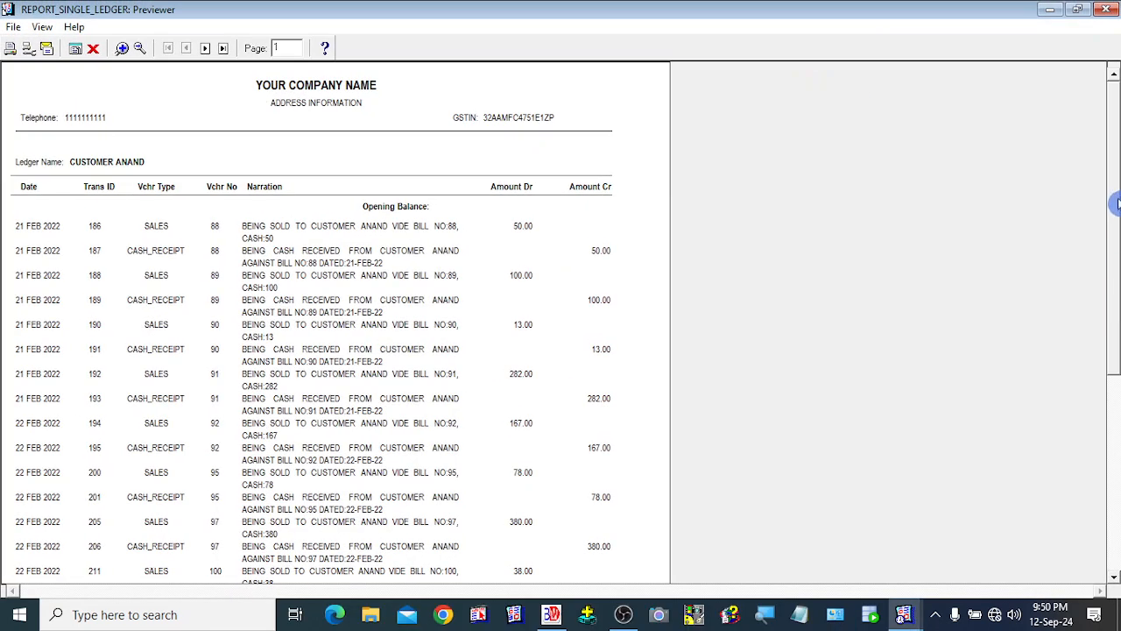
- Page through the complete ledger report, checking the last page and the two pages before it, and close the preview
mouse_move(1116, 203)
left_mouse_down()
mouse_move(1115, 420)
mouse_move(1116, 203)
left_mouse_up()
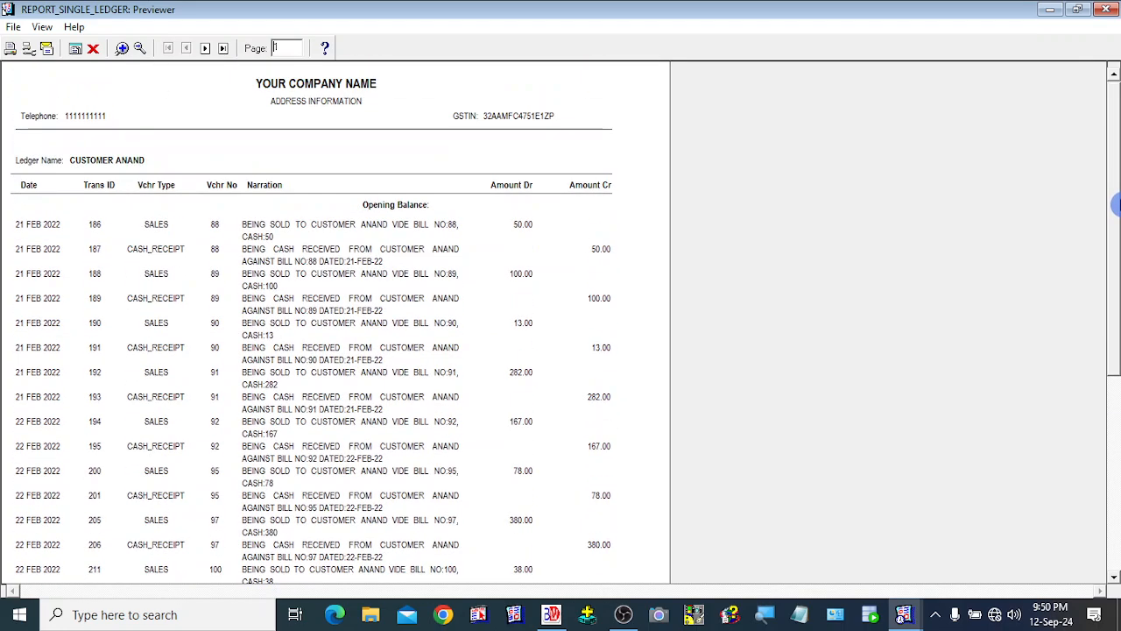
left_click(206, 50)
left_click(223, 47)
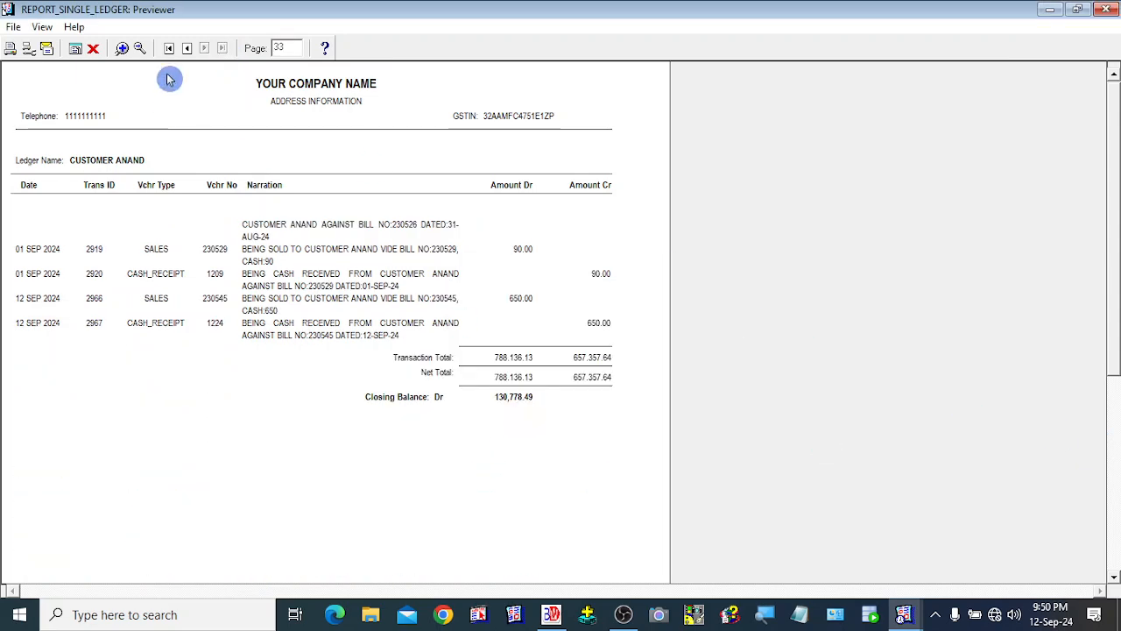
left_click(187, 49)
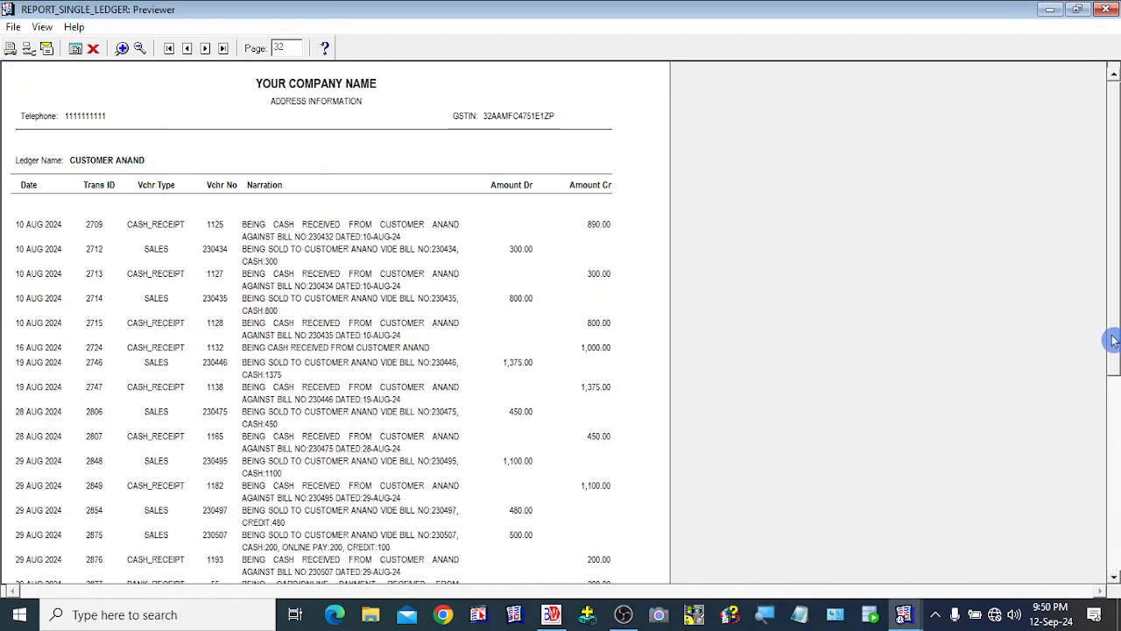
left_click_drag(1113, 336, 1117, 247)
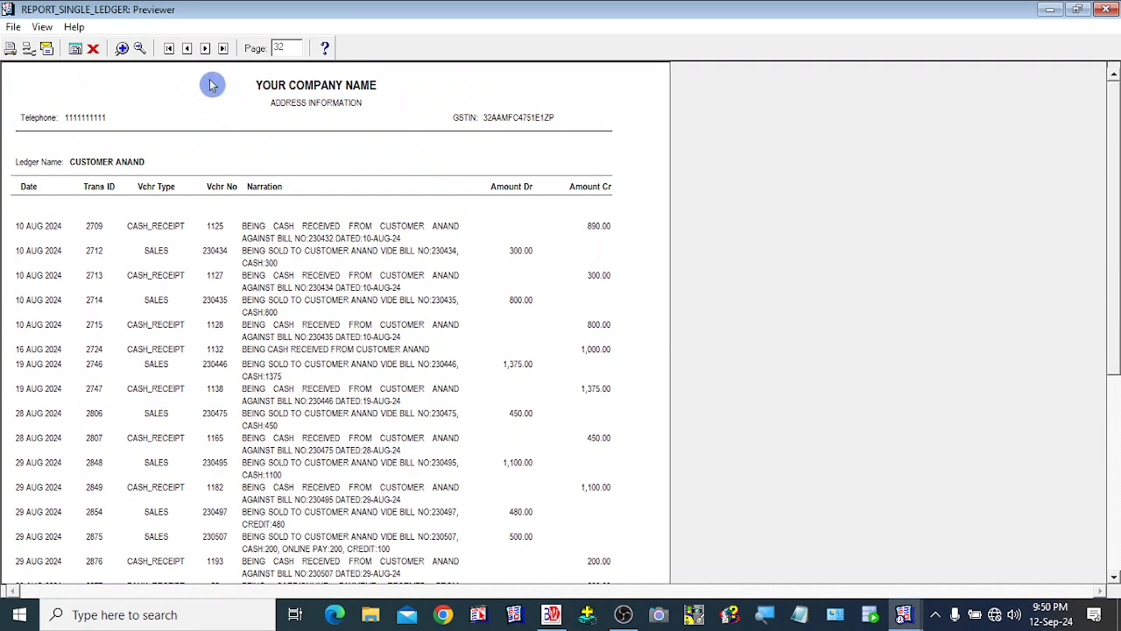
left_click(186, 49)
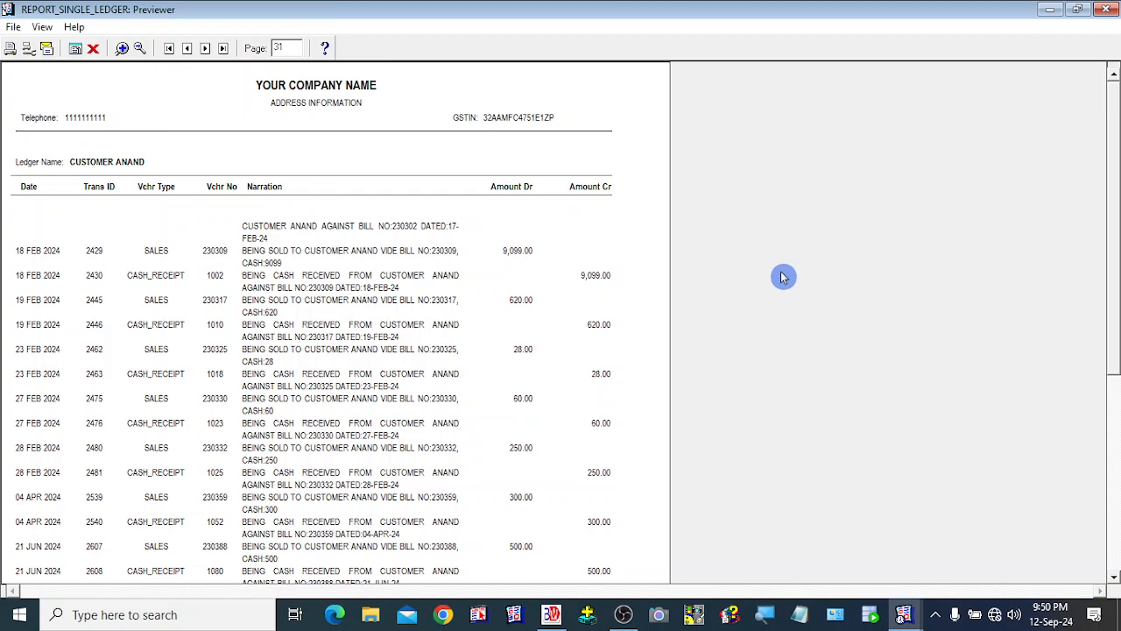
mouse_move(1114, 354)
left_mouse_down()
mouse_move(1116, 545)
mouse_move(1114, 347)
left_mouse_up()
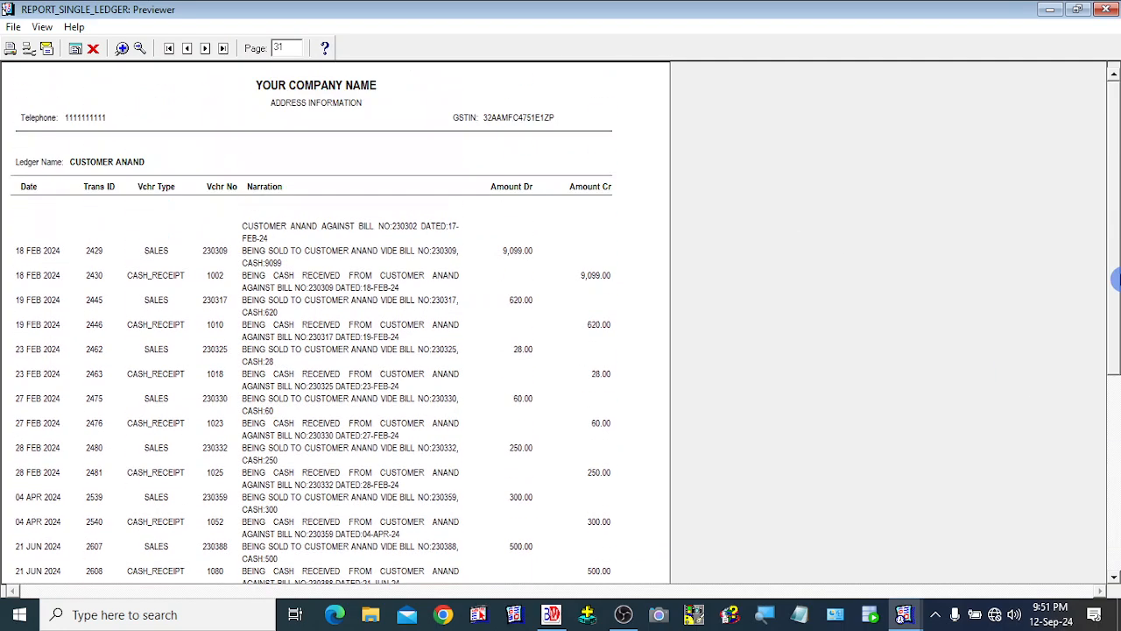
left_click(94, 50)
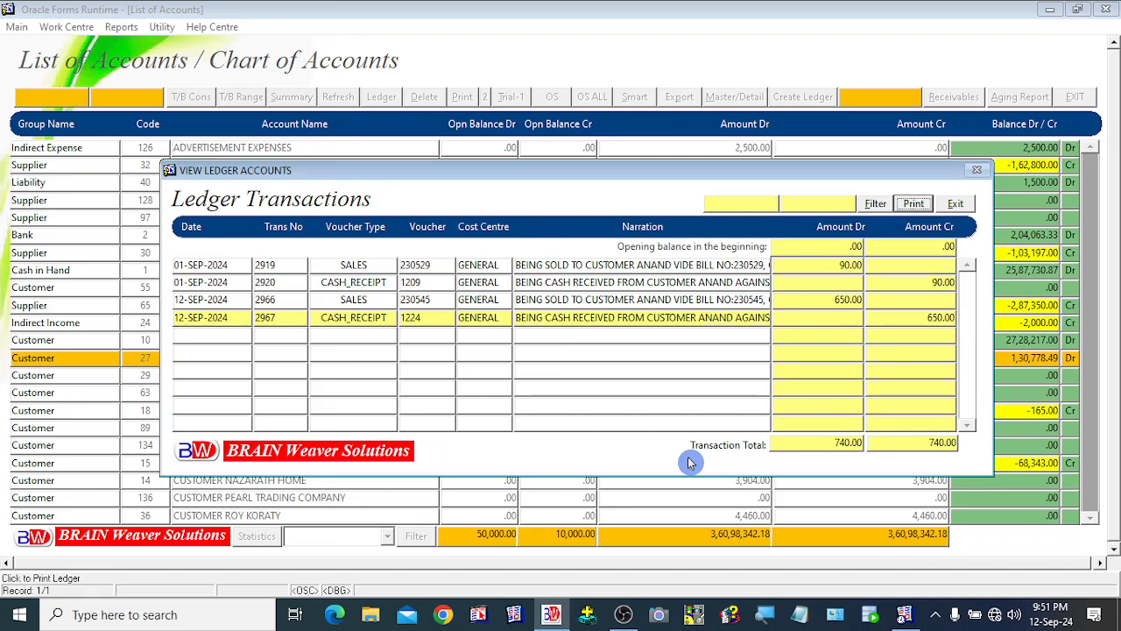
- Close the ledger transactions and highlight the CC BAKERY, ASTAL PIPE LTD and ALAPPAT TRADERS accounts in turn
left_click(961, 209)
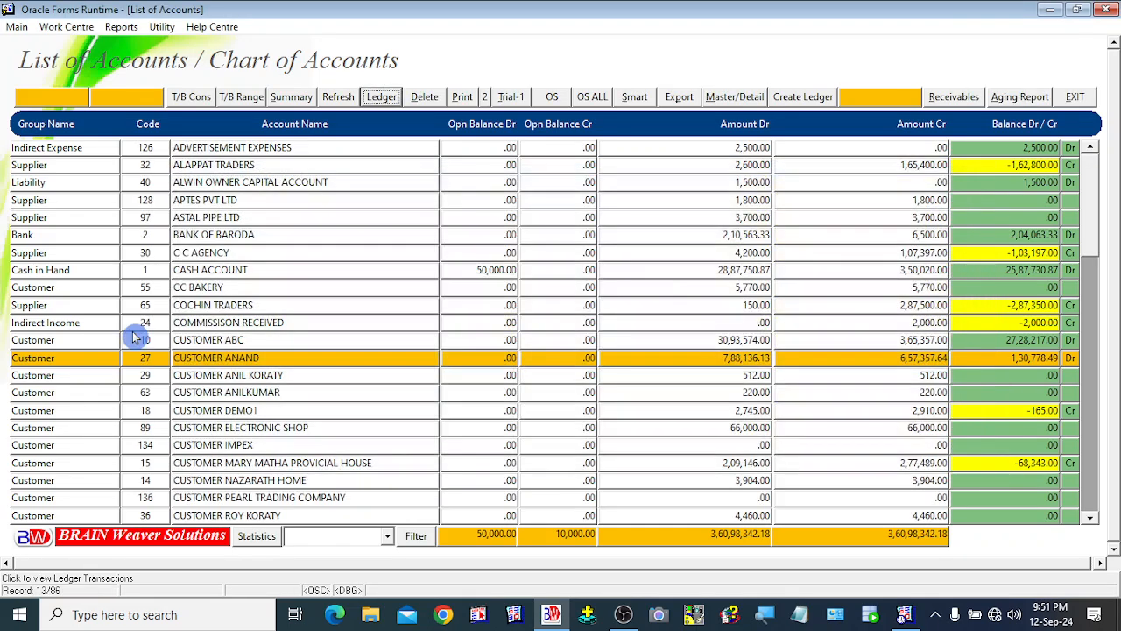
left_click(202, 288)
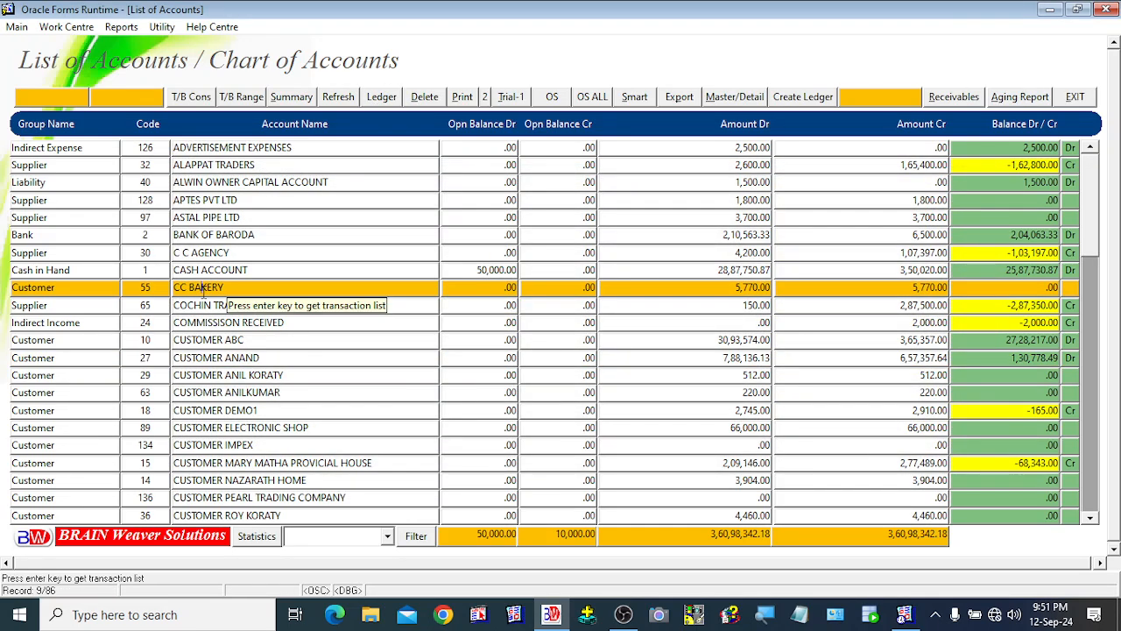
left_click(205, 218)
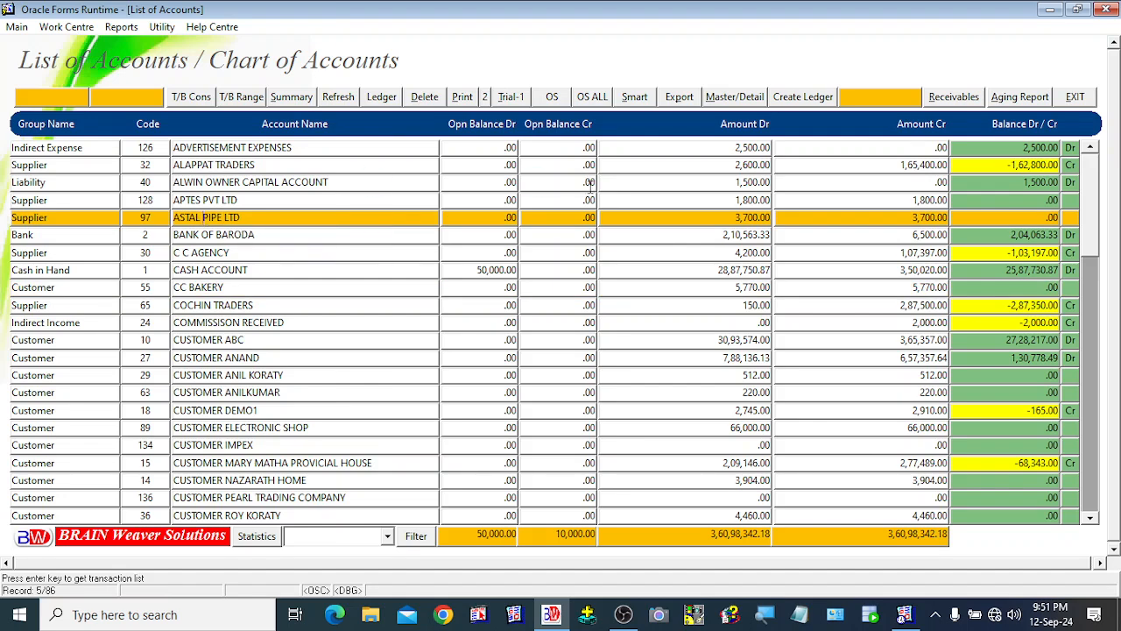
left_click(267, 167)
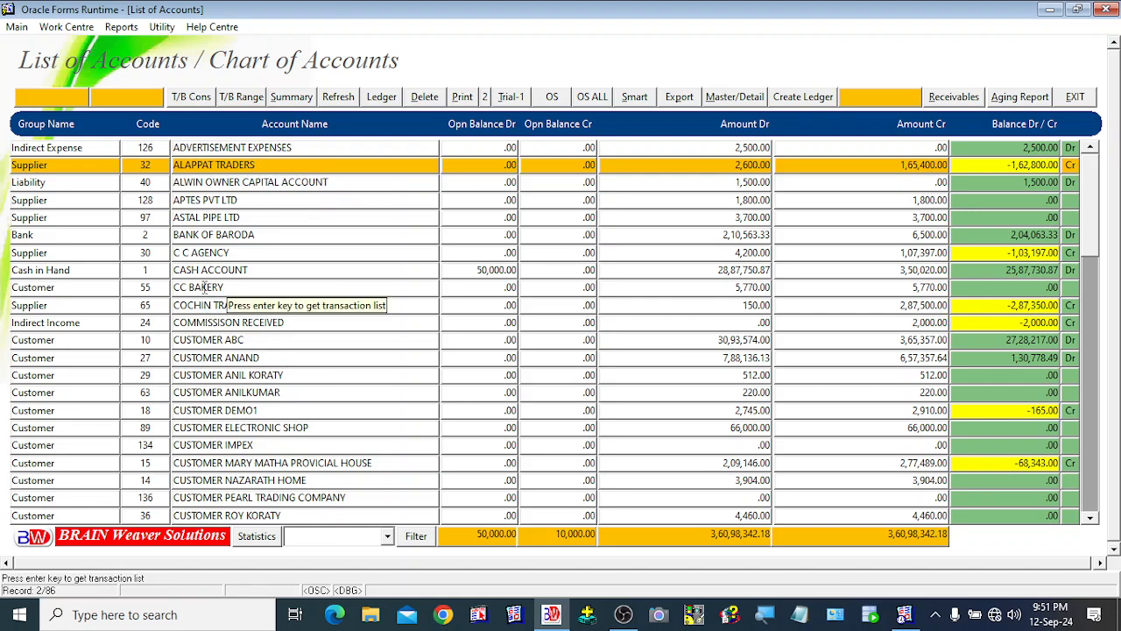
- Open the outstanding receivables report for the previously viewed customer's account and maximize its preview
left_click(233, 358)
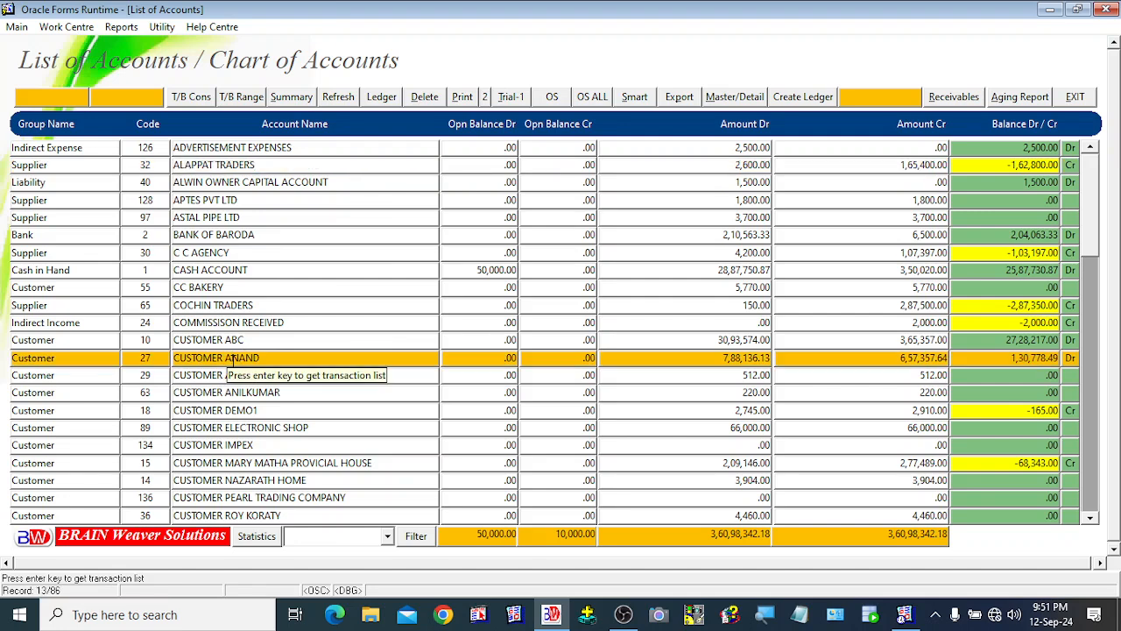
left_click(555, 102)
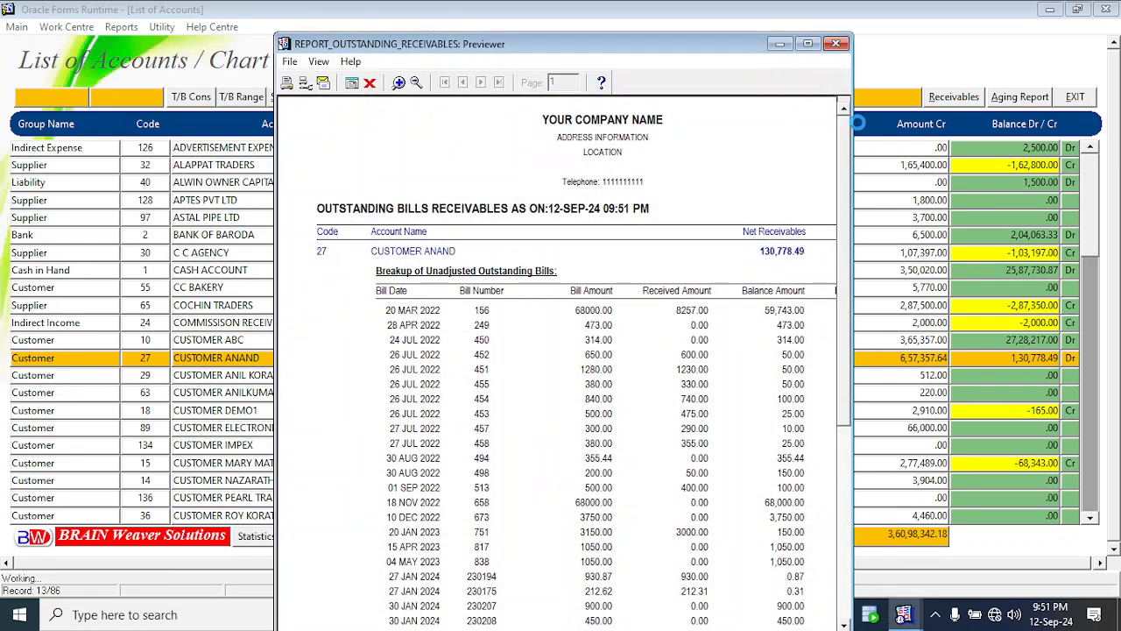
left_click(807, 42)
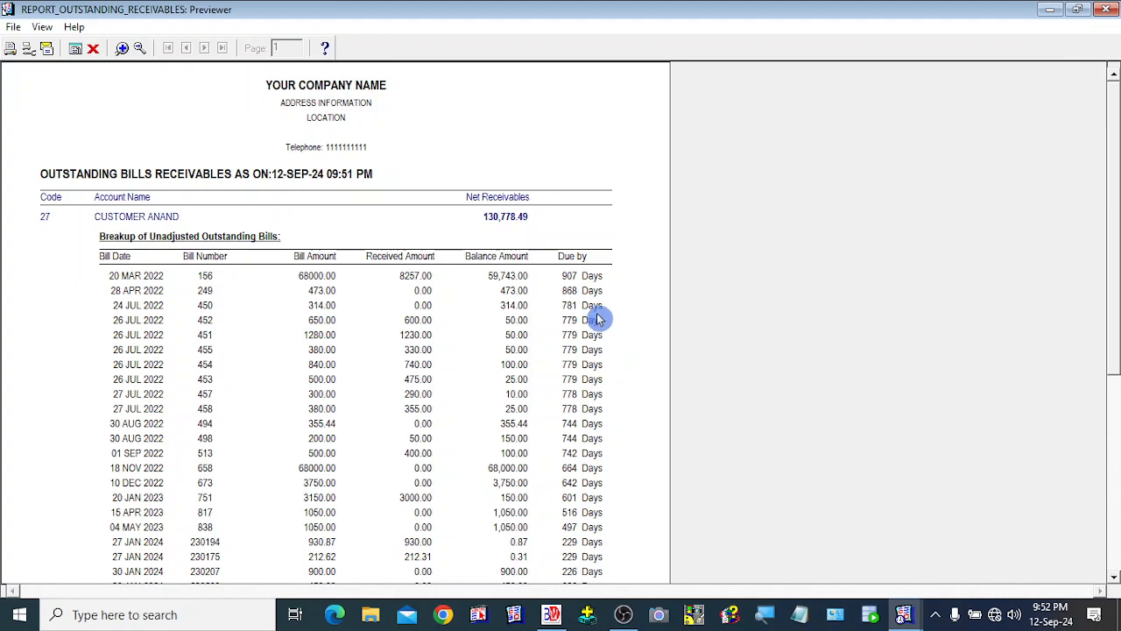
- Examine the customer's unadjusted outstanding bills, balances and due days up close, and close the report preview
mouse_move(1113, 305)
left_mouse_down()
mouse_move(1111, 448)
mouse_move(1117, 235)
mouse_move(1111, 399)
mouse_move(1114, 236)
mouse_move(1110, 380)
mouse_move(1111, 308)
left_mouse_up()
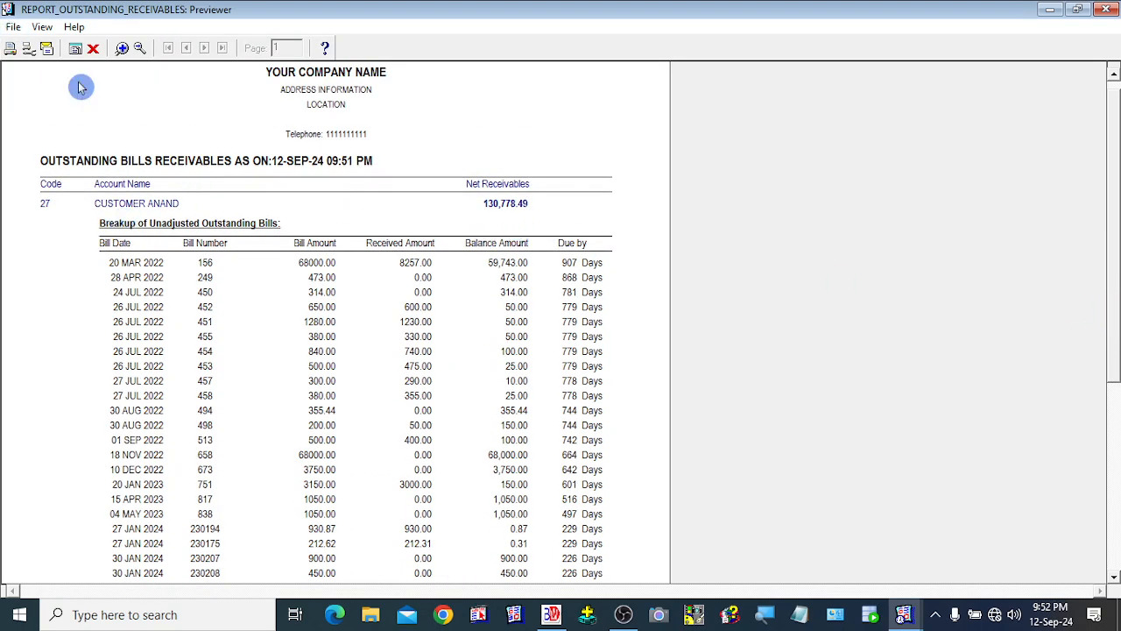
left_click(122, 47)
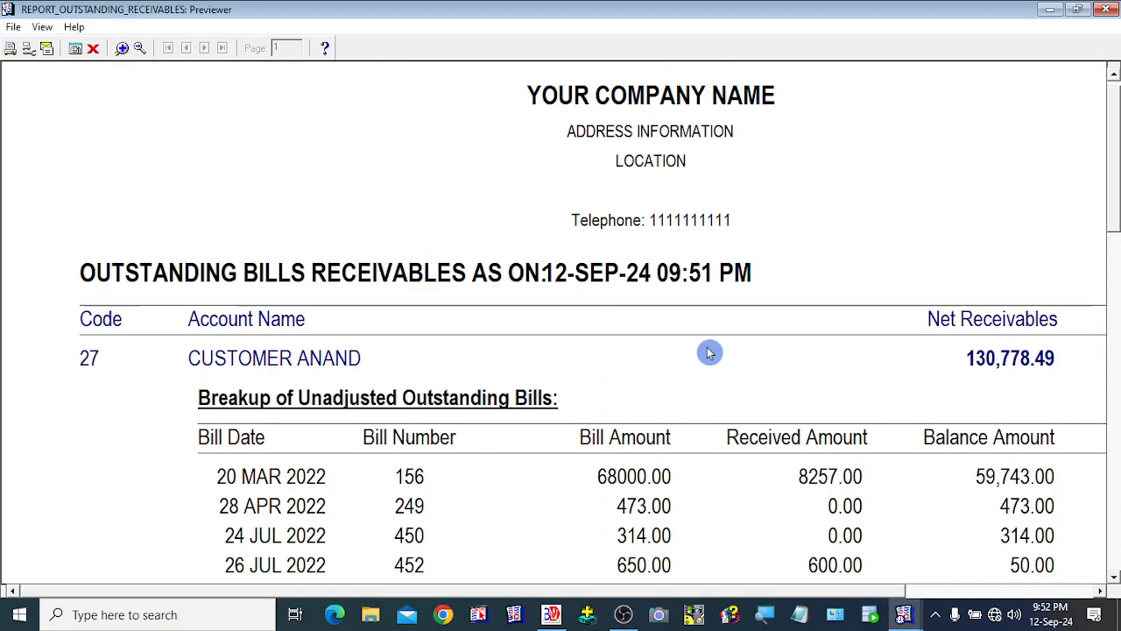
left_click(1017, 591)
left_click_drag(1117, 207, 1117, 251)
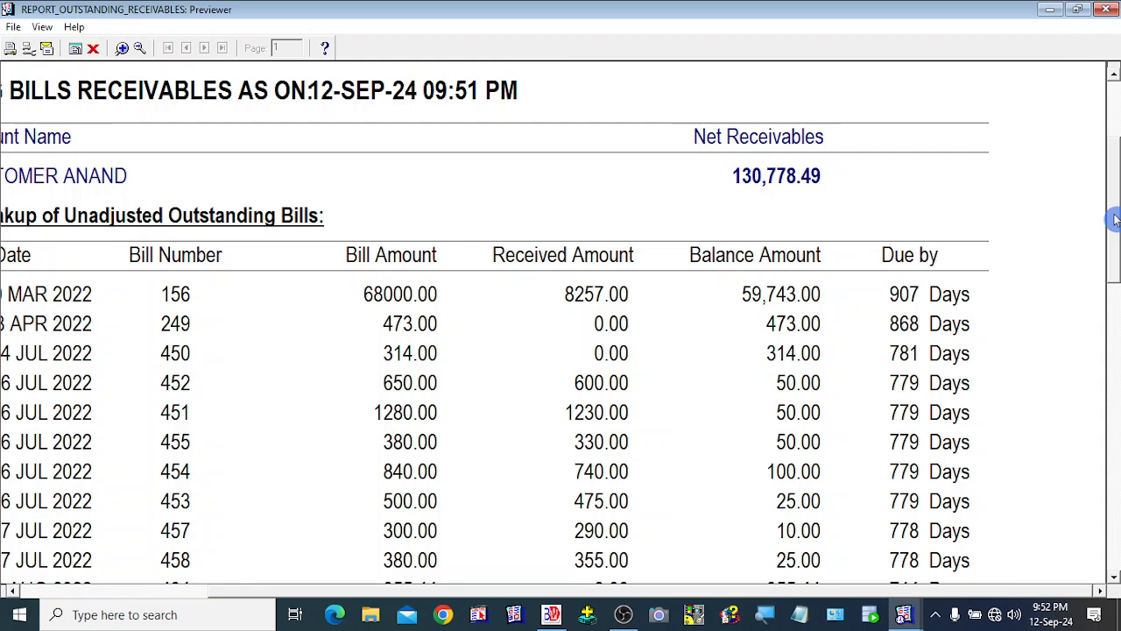
left_click_drag(1116, 219, 1114, 321)
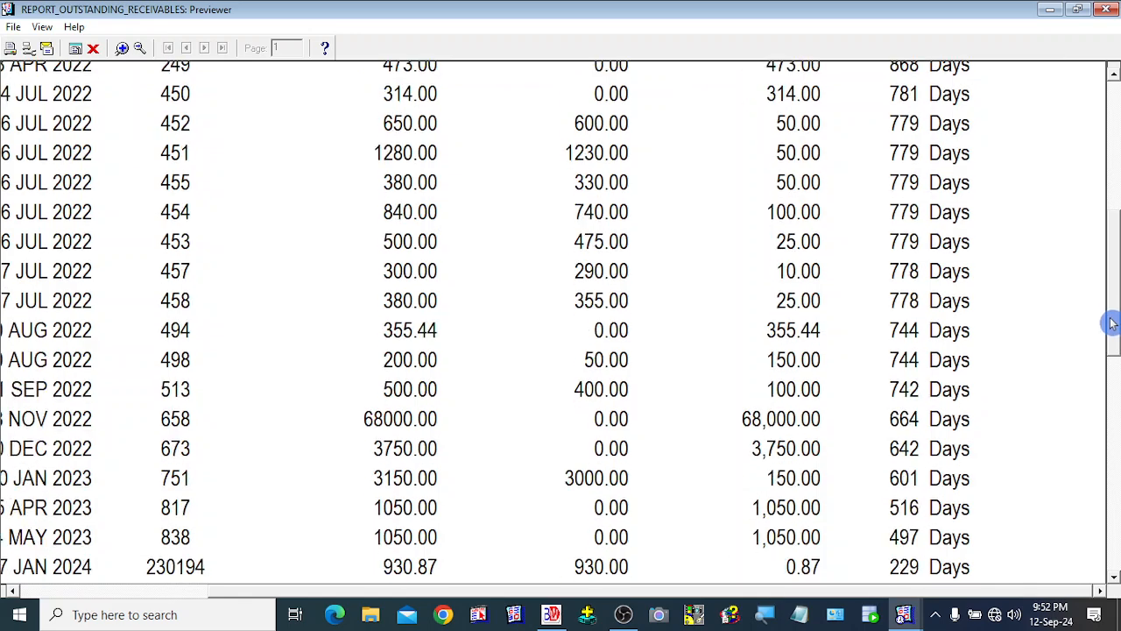
left_click(140, 48)
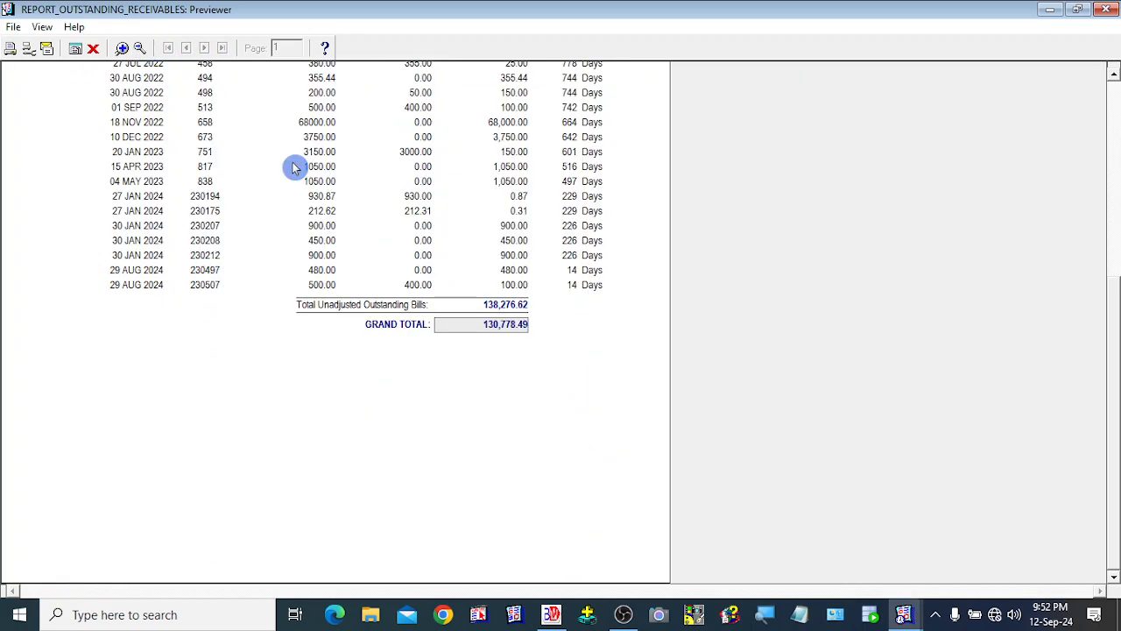
left_click_drag(1117, 176, 1117, 161)
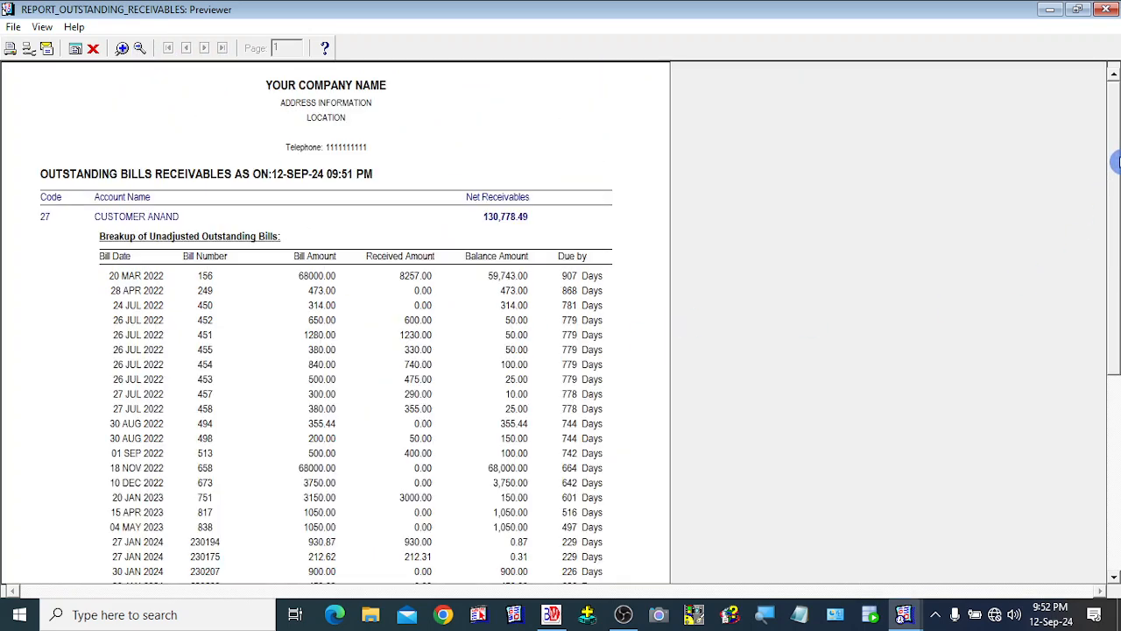
left_click(93, 48)
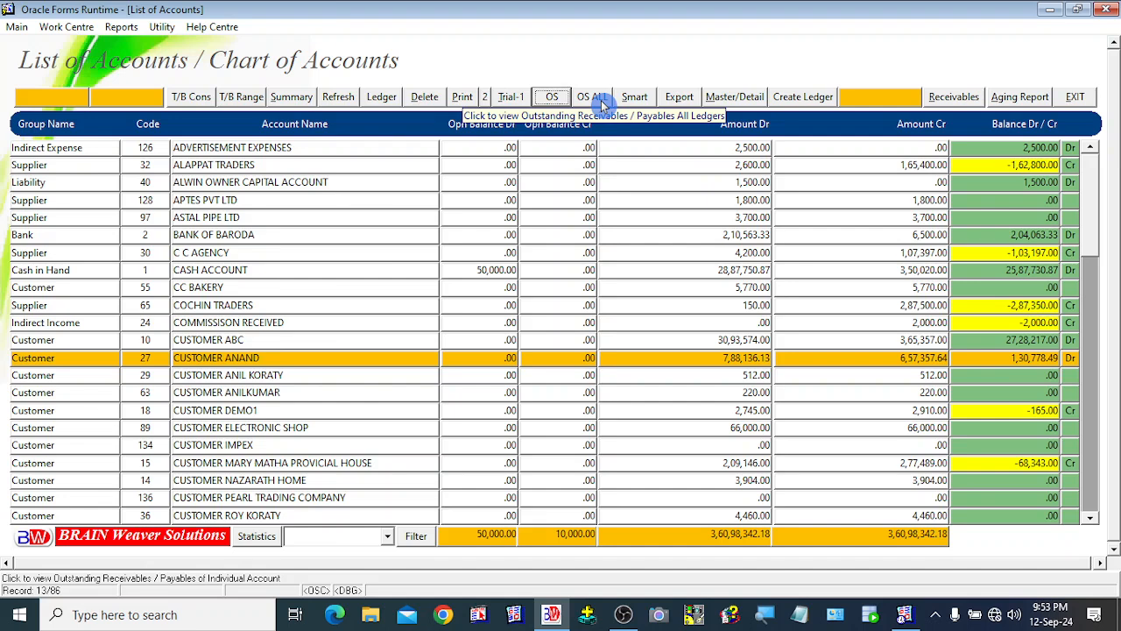
- Open the outstanding receivables report for all ledgers and maximize its preview
left_click(205, 345)
left_click(204, 360)
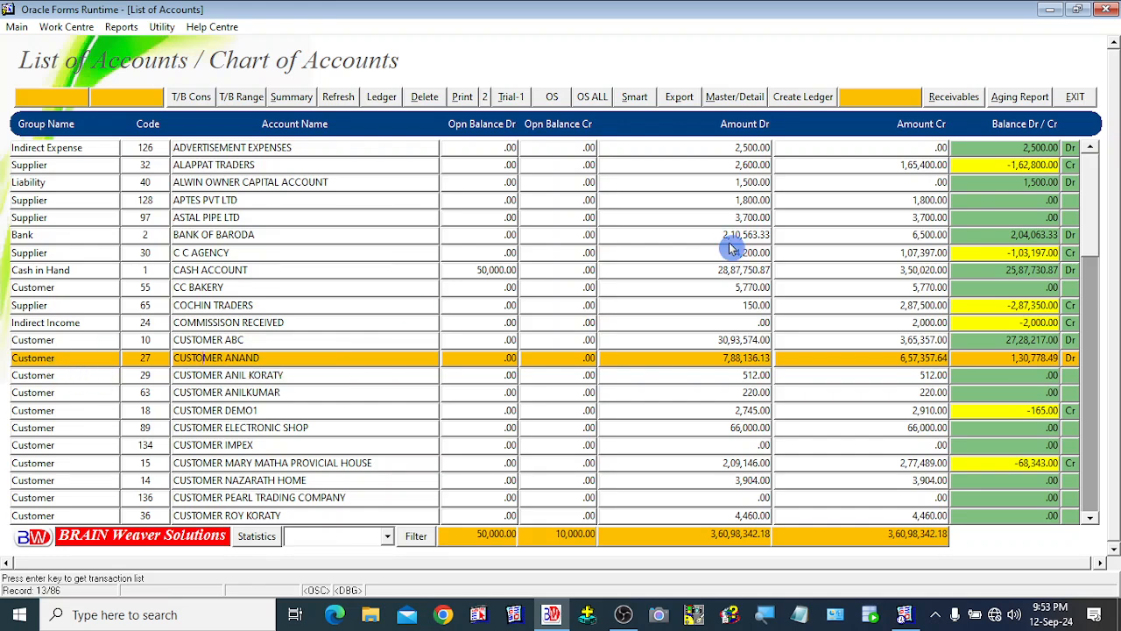
left_click(593, 101)
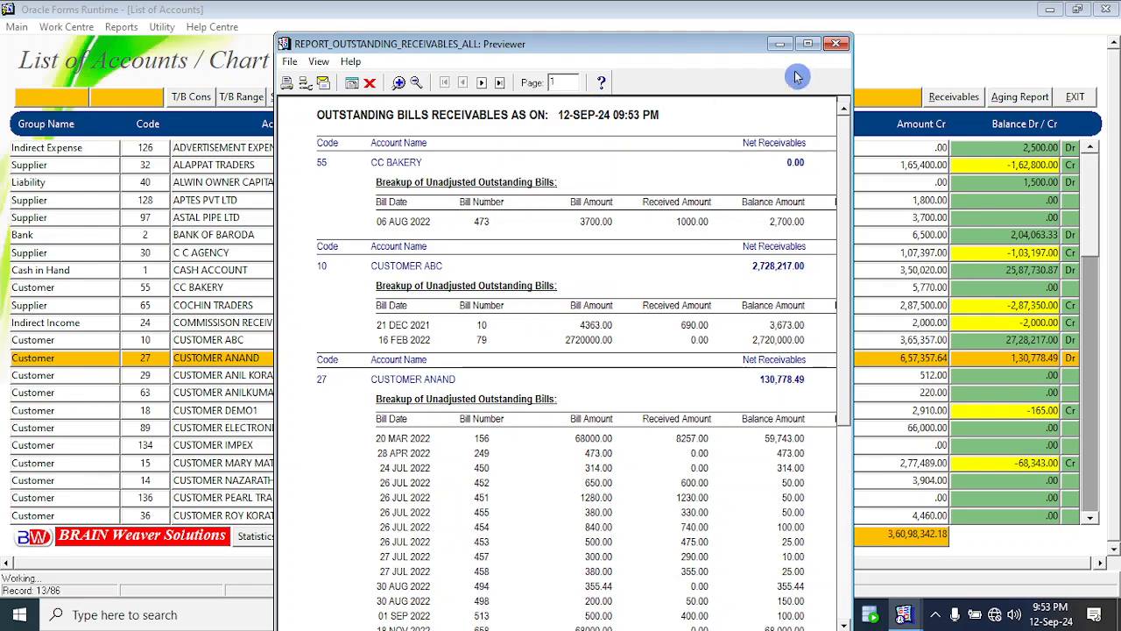
left_click(807, 44)
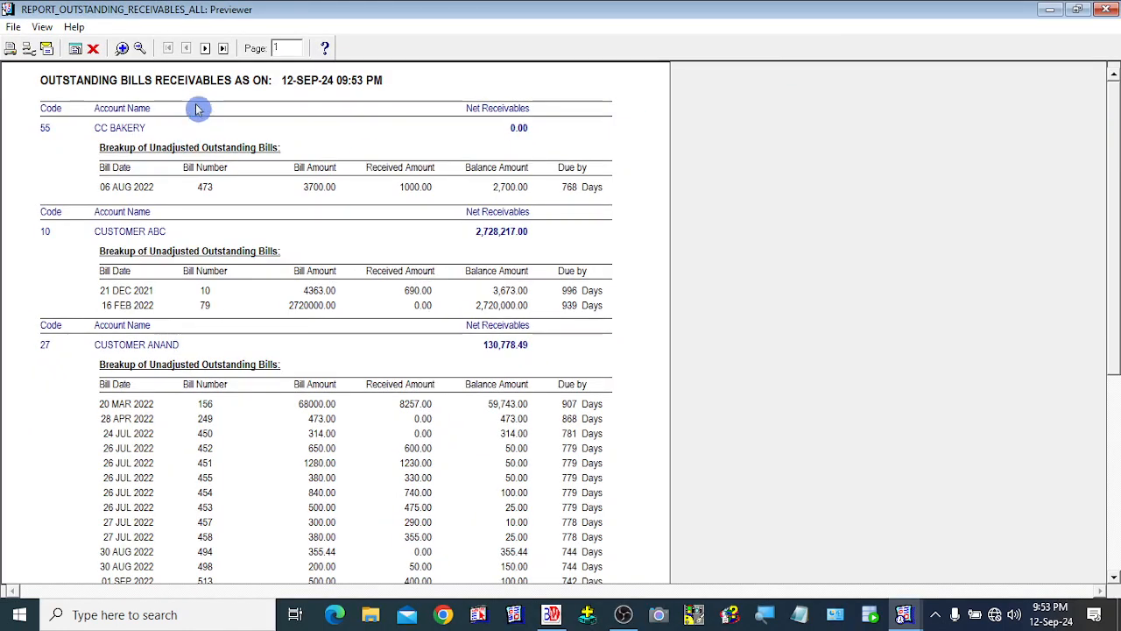
- Page through the all-ledgers outstanding receivables report, from its last page back to the first and onward to page 5, and close the preview
left_click(224, 49)
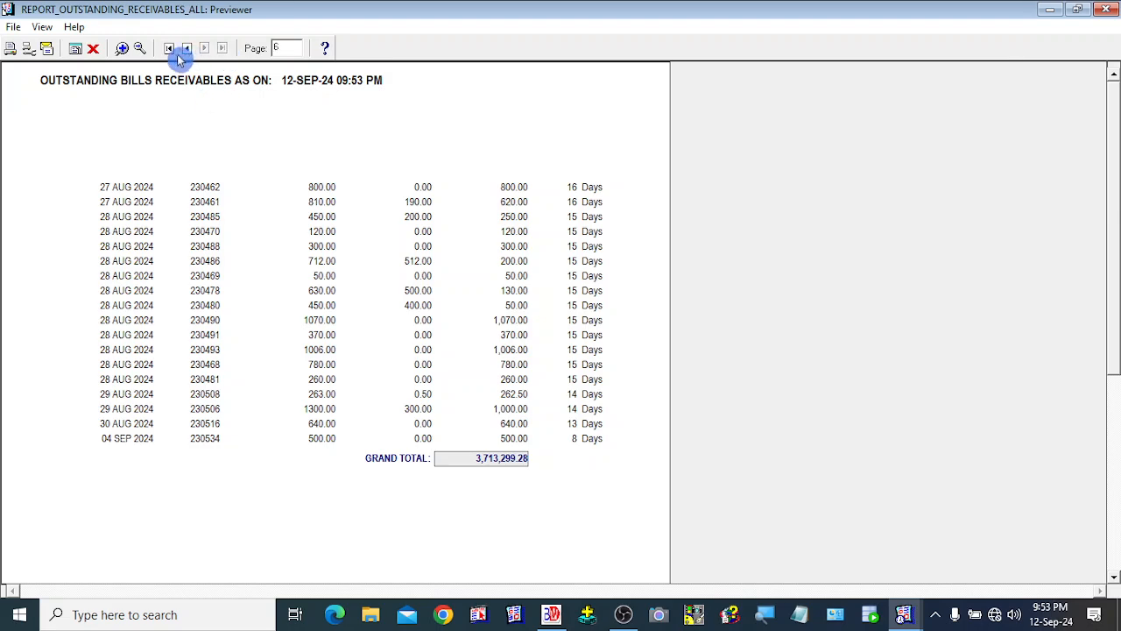
left_click(169, 48)
left_click(206, 50)
left_click(206, 50)
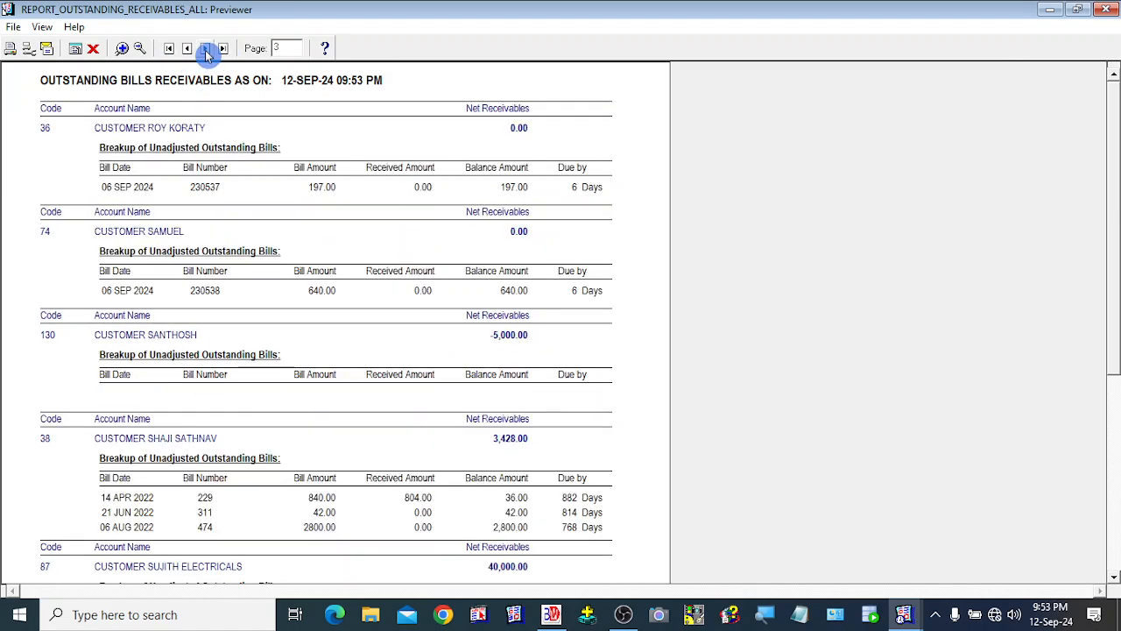
left_click(205, 50)
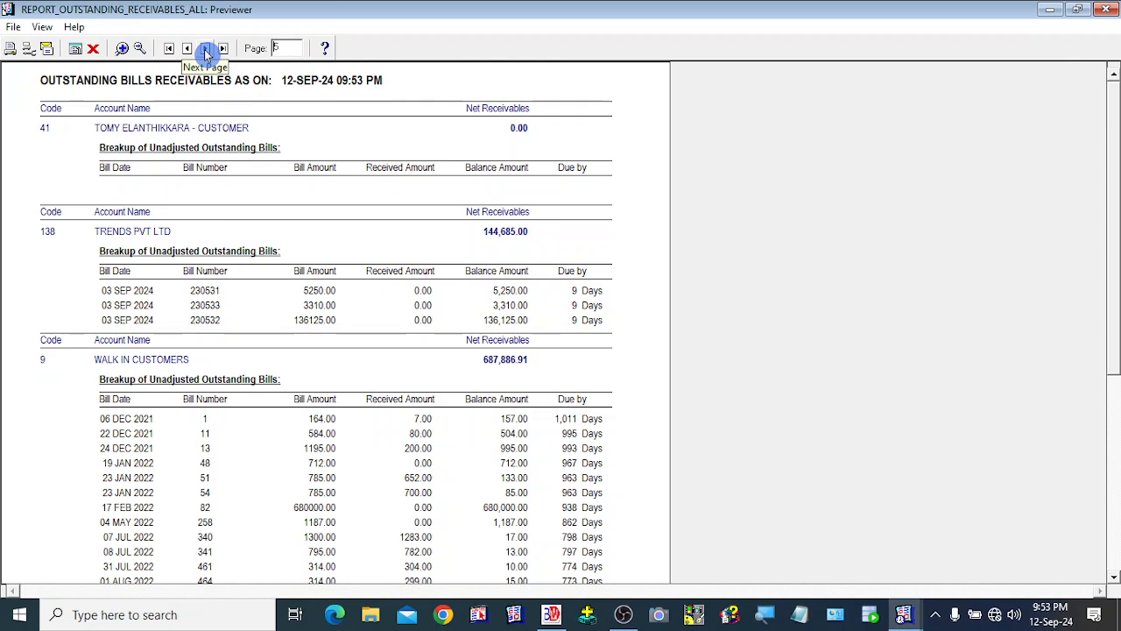
left_click(94, 50)
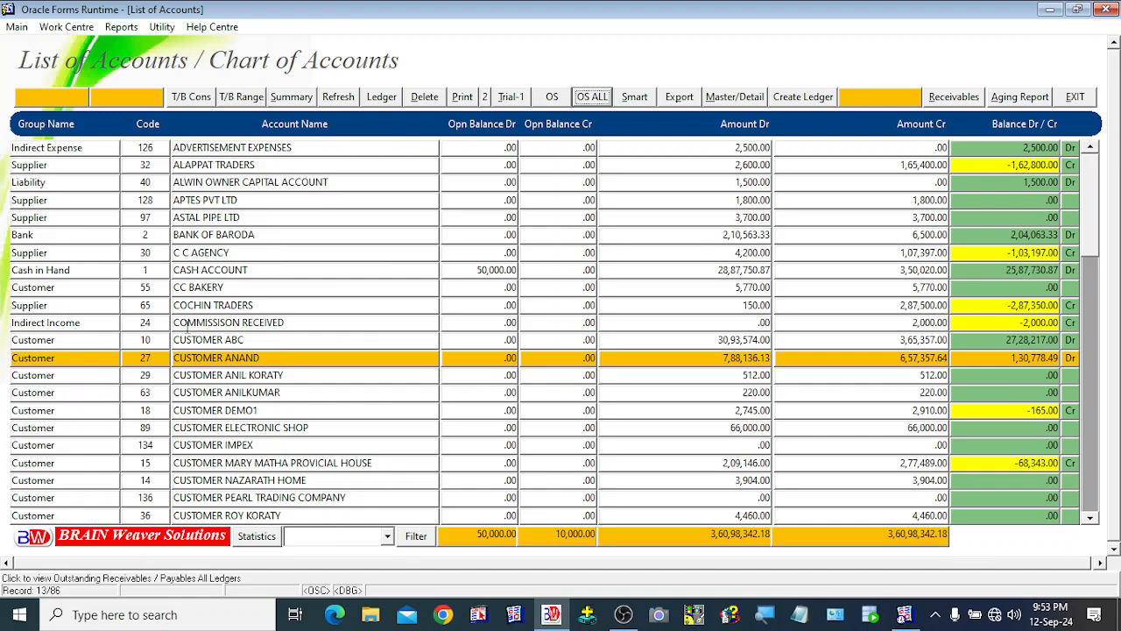
- Open the outstanding payables report for supplier COCHIN TRADERS, examine its unadjusted bills at full window size, and close the preview
double_click(183, 304)
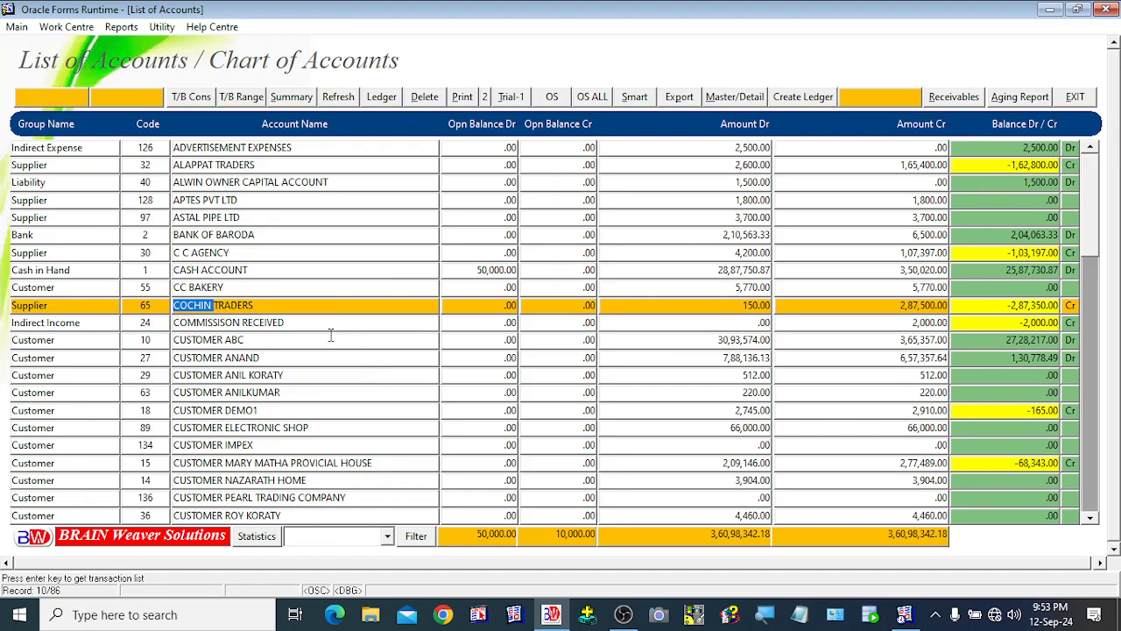
left_click(554, 97)
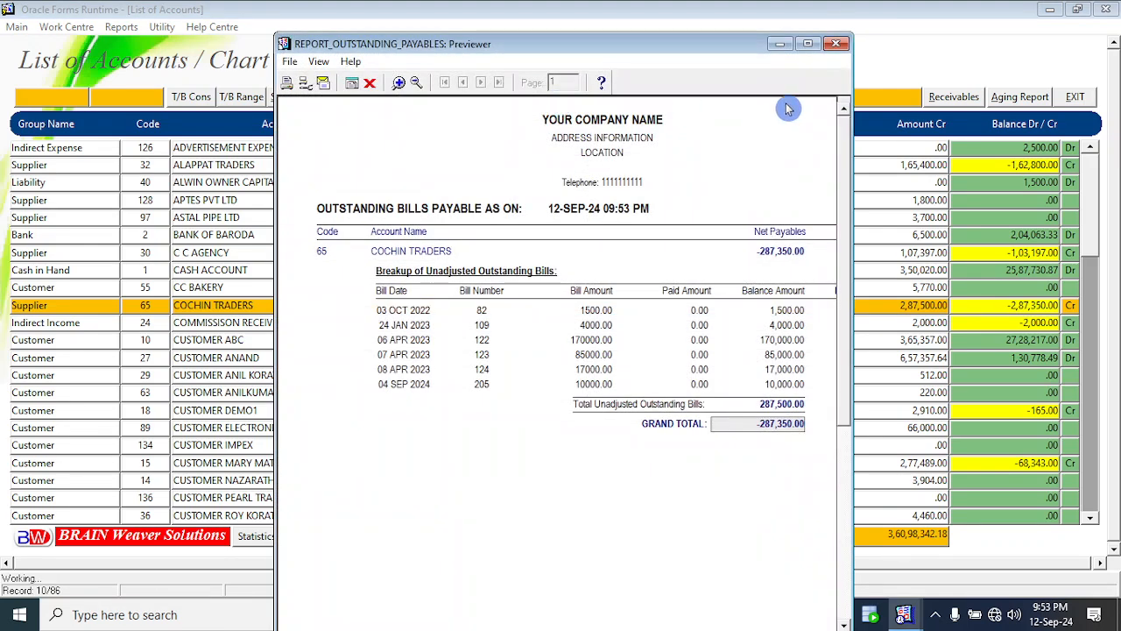
left_click(807, 44)
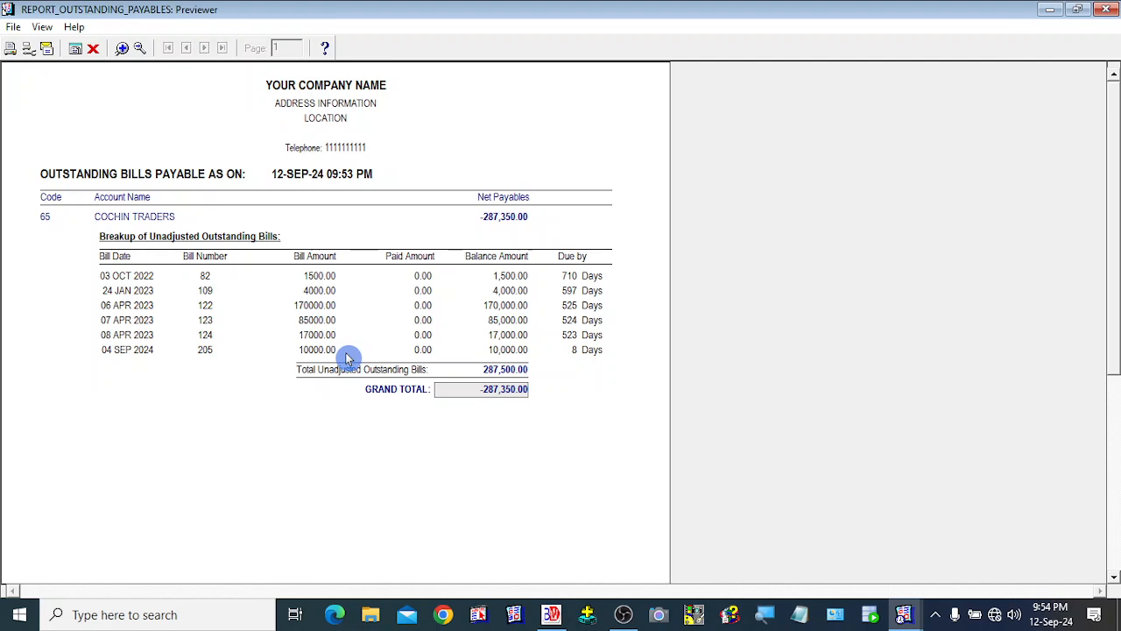
left_click(96, 54)
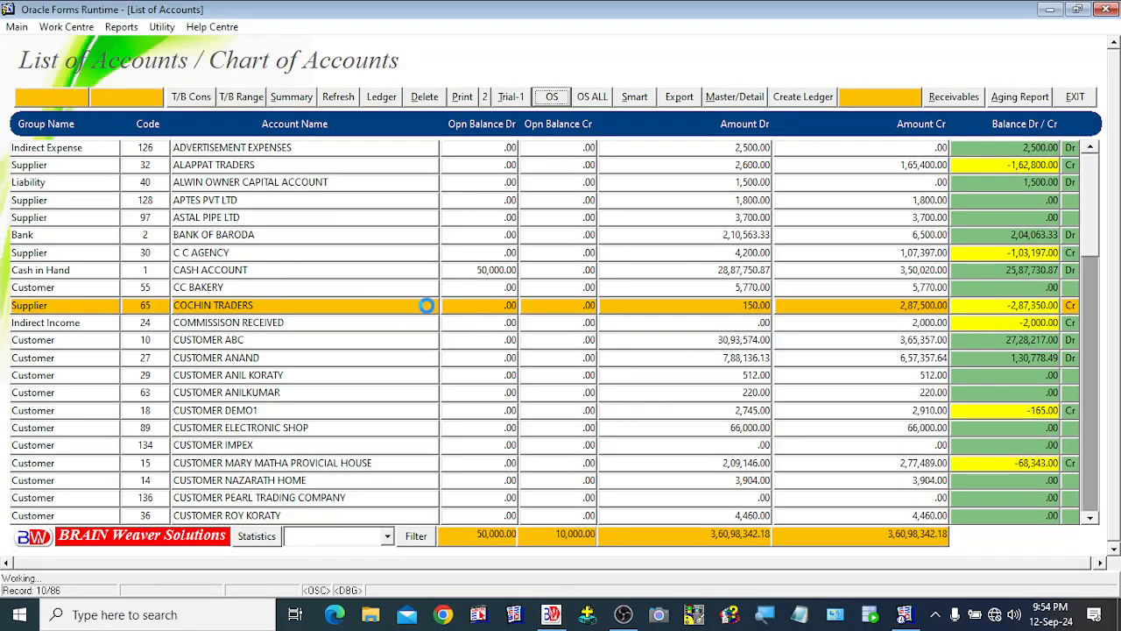
left_click(390, 289)
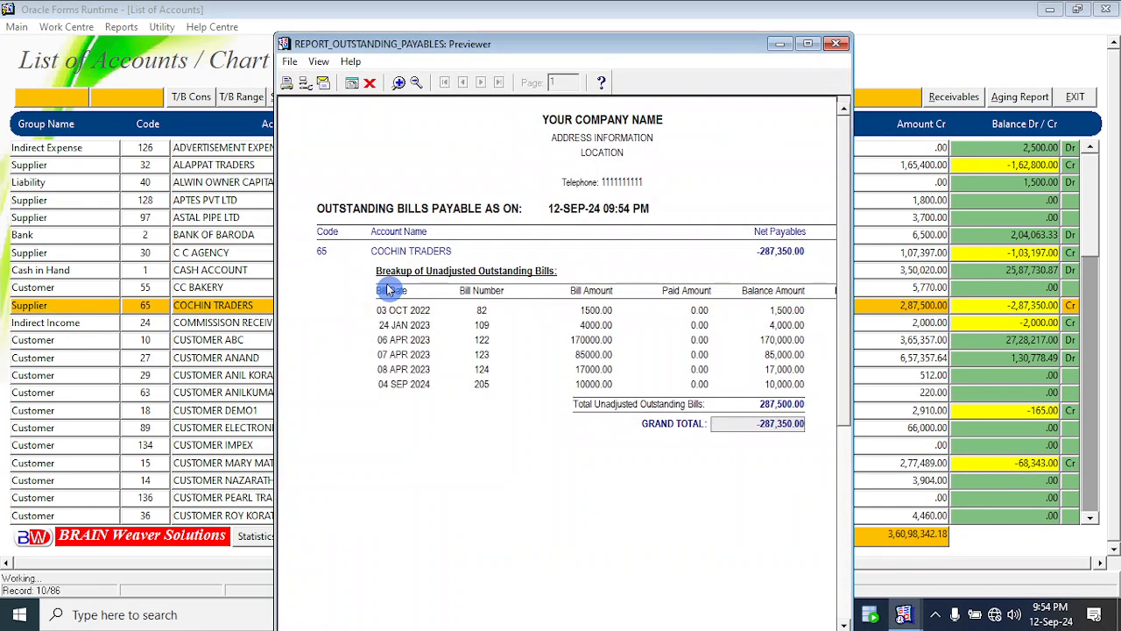
left_click(370, 83)
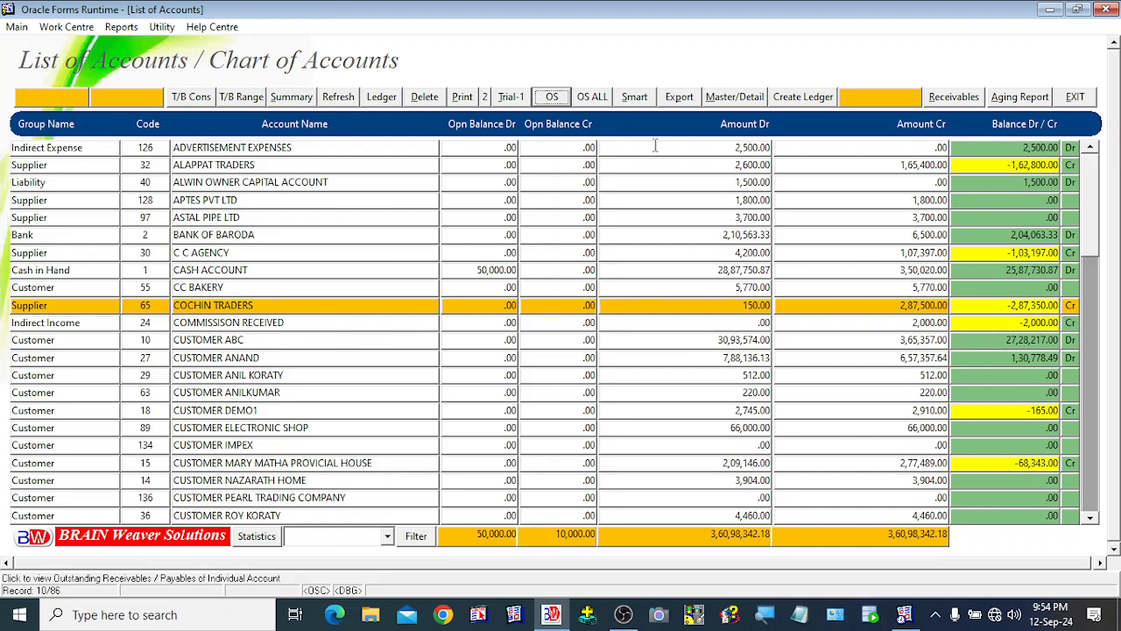
- Open the outstanding payables report for all ledgers, read through to page 5 in a maximized preview, and close it
left_click(594, 100)
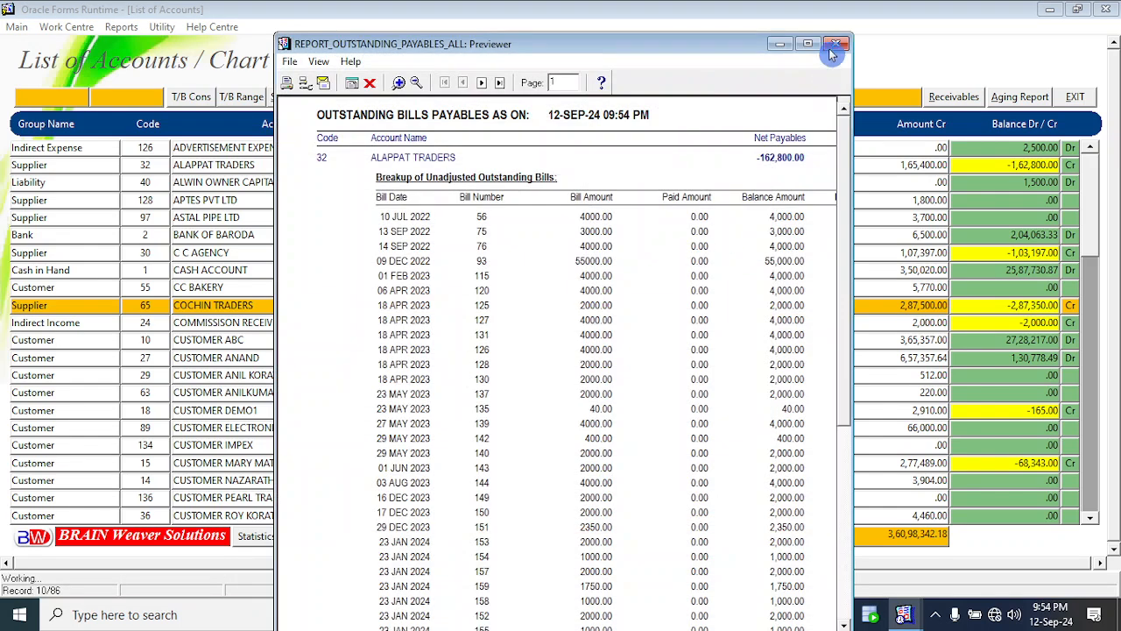
left_click(810, 46)
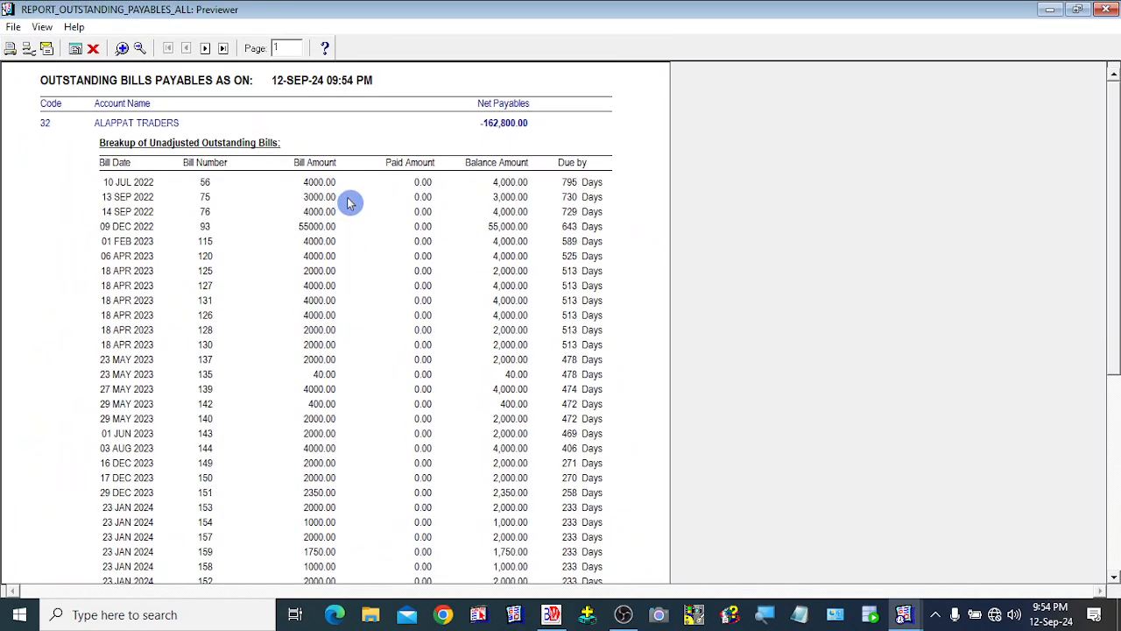
left_click(205, 50)
left_click(205, 49)
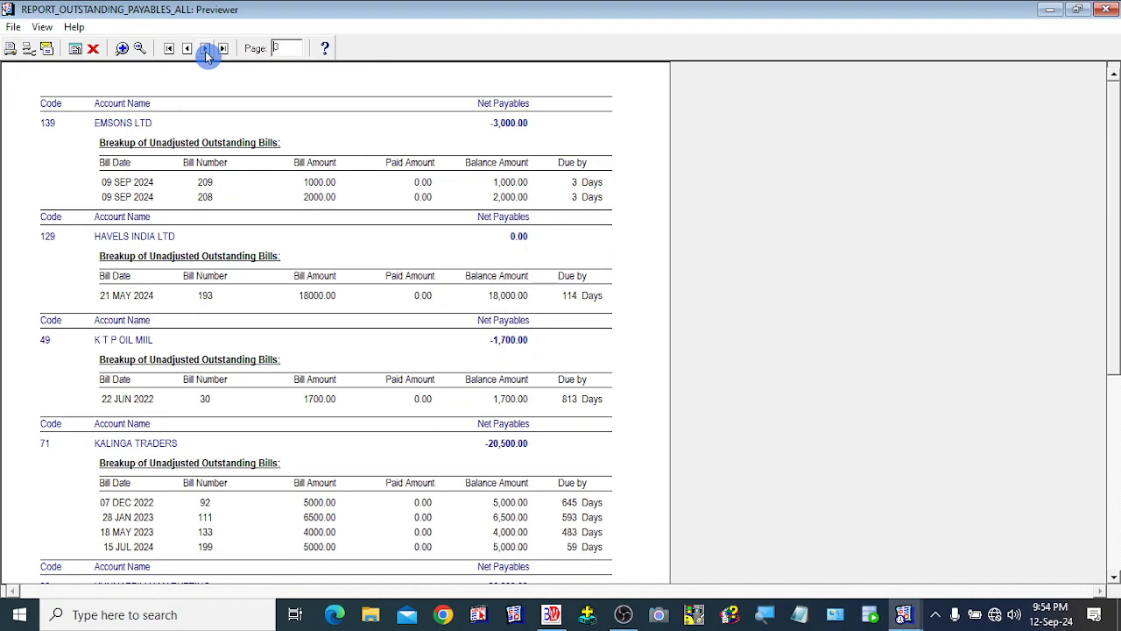
left_click(205, 49)
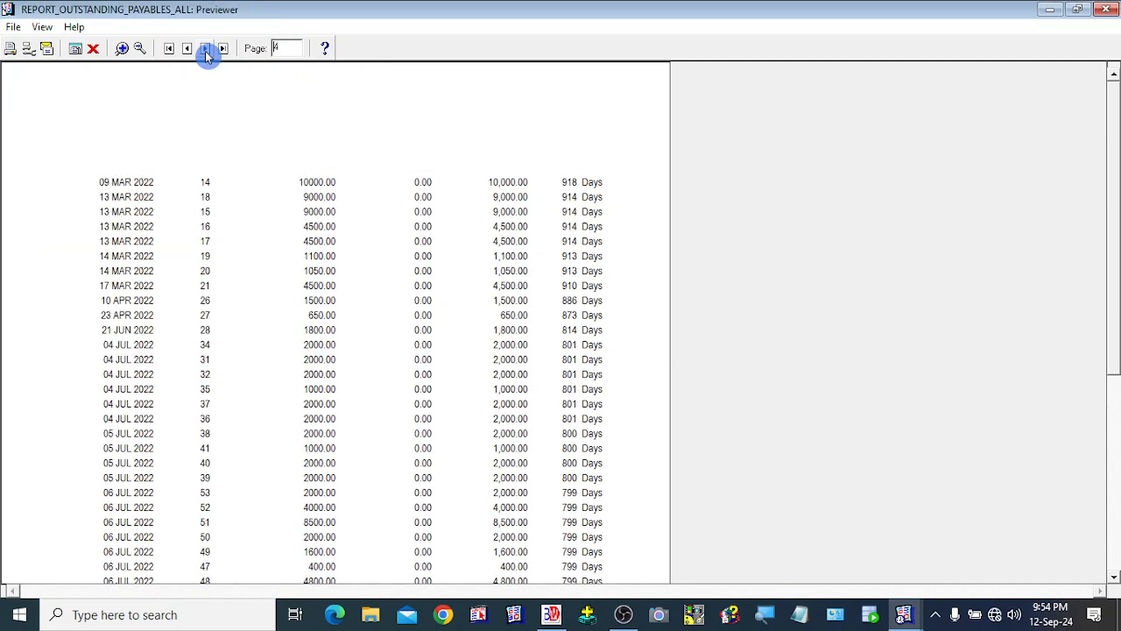
left_click(205, 49)
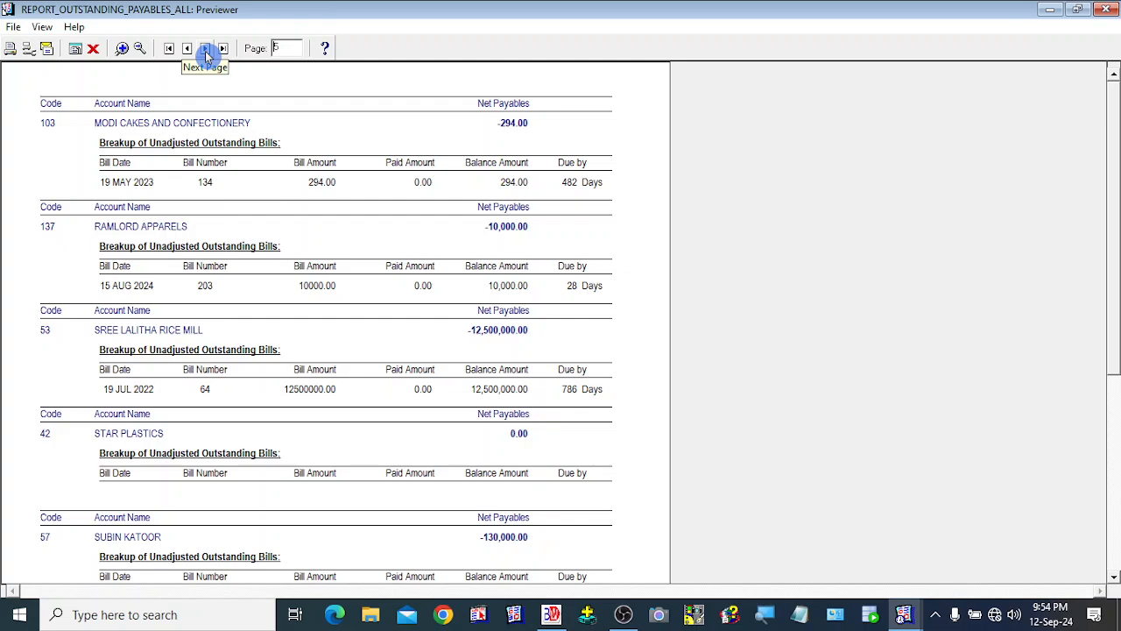
left_click(93, 49)
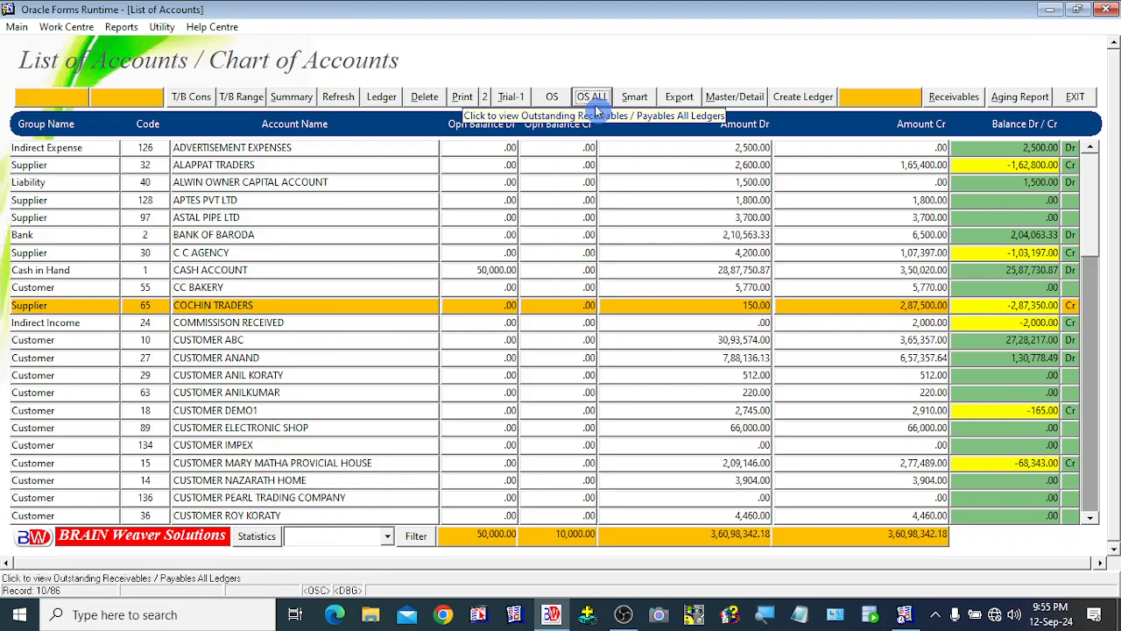
- Highlight the CASH ACCOUNT ledger and use the smart search to list accounts matching "supplier"
left_click(225, 287)
left_click(226, 271)
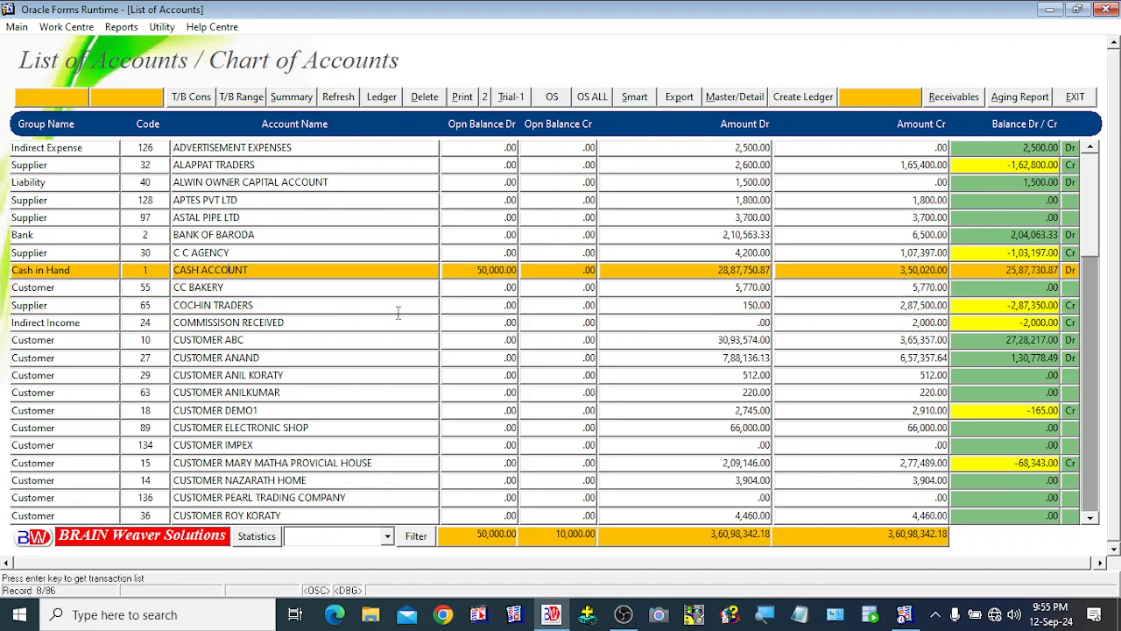
left_click(637, 98)
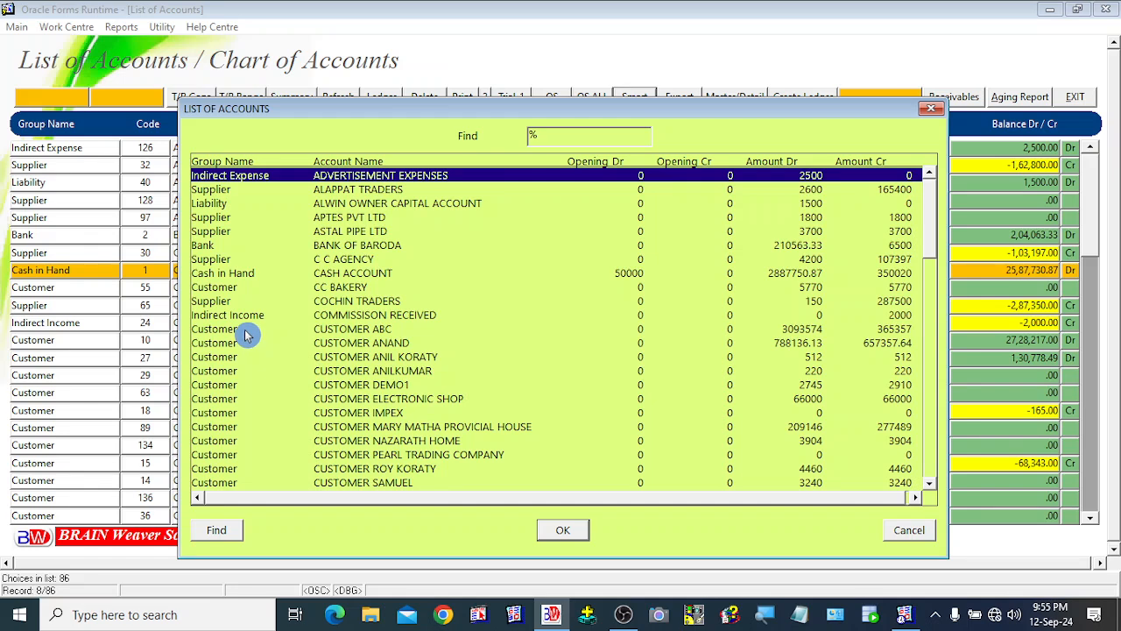
type("su")
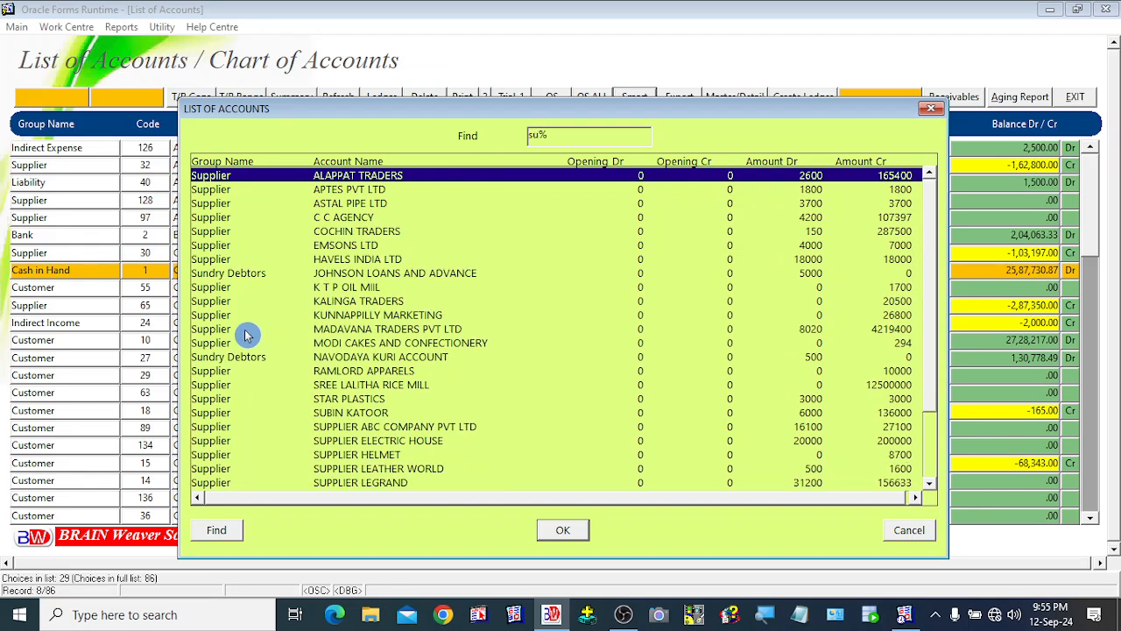
type("pplier")
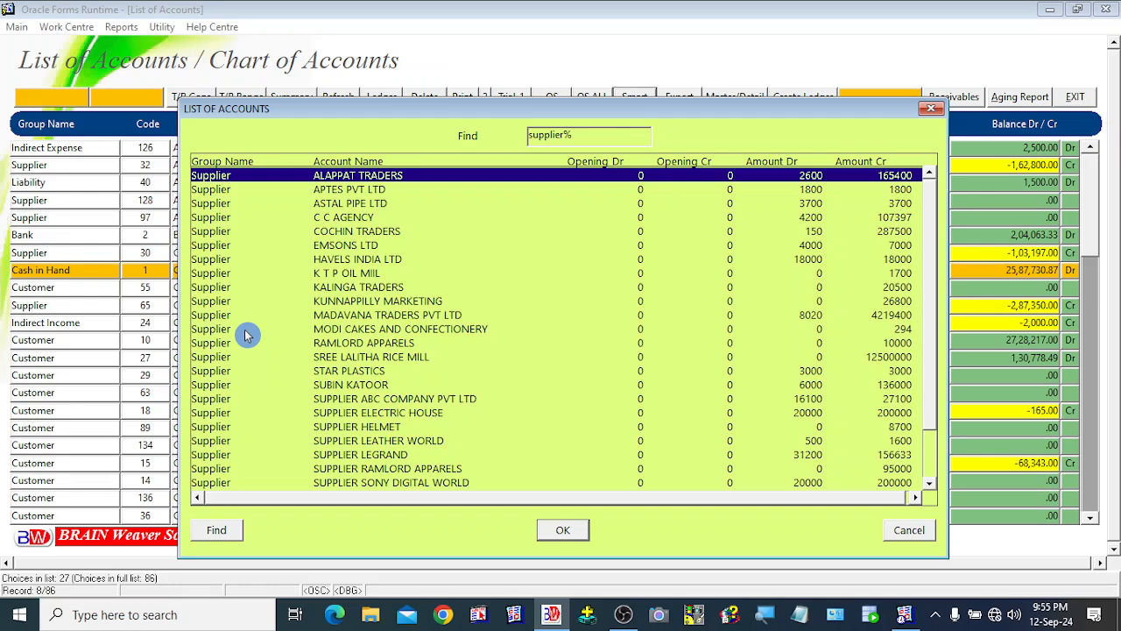
- Run through the filtered supplier accounts down to WILSON FLOUR MILL1 and back up to ALAPPAT TRADERS
key("Down")
key("Down")
key("Down")
key("Down")
key("Down")
key("Down")
key("Down")
key("Down")
key("Down")
key("Down")
key("Down")
key("Down")
key("Down")
key("Down")
key("Down")
key("Down")
key("Down")
key("Down")
key("Down")
key("Down")
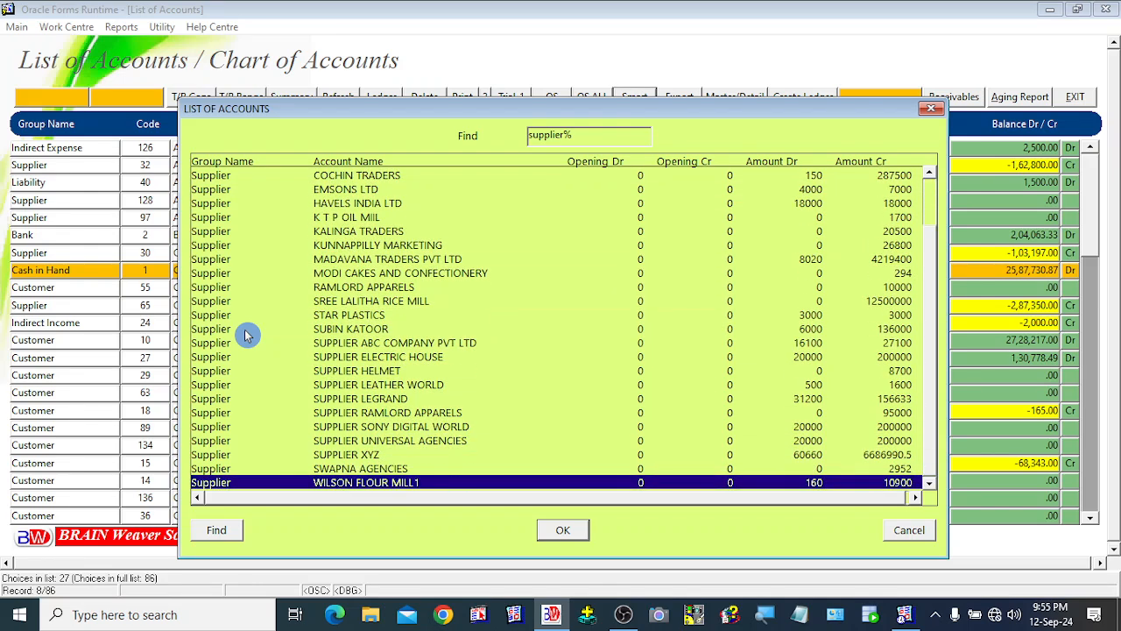
key("Up")
key("Up")
key("Up")
key("Up")
key("Up")
key("Up")
key("Up")
key("Up")
key("Up")
key("Up")
key("Up")
key("Up")
key("Up")
key("Up")
key("Up")
key("Up")
key("Up")
key("Up")
key("Up")
key("Up")
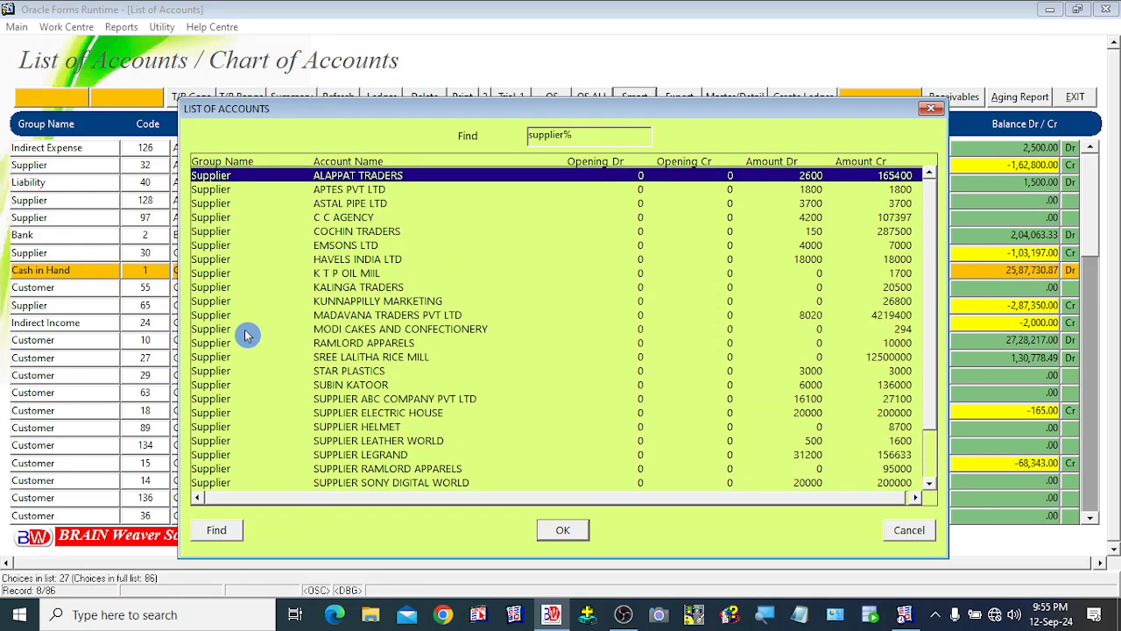
- Clear the supplier filter and search the accounts list for "cash in Hand"
key("BackSpace")
key("BackSpace")
key("BackSpace")
key("BackSpace")
key("BackSpace")
key("BackSpace")
key("BackSpace")
key("BackSpace")
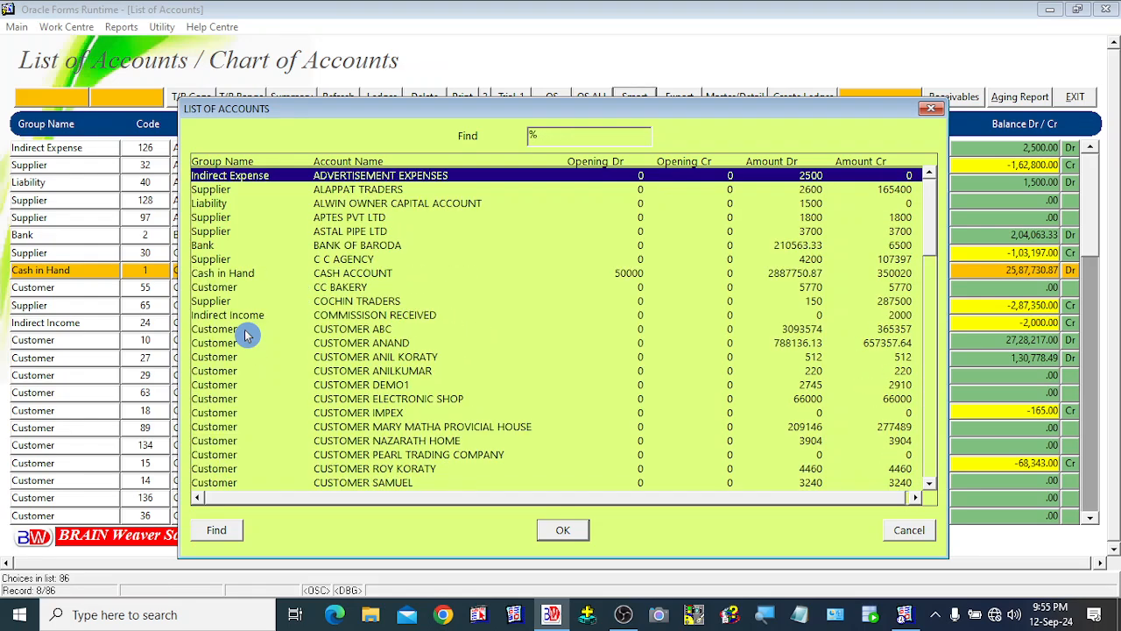
type("cash in Hand")
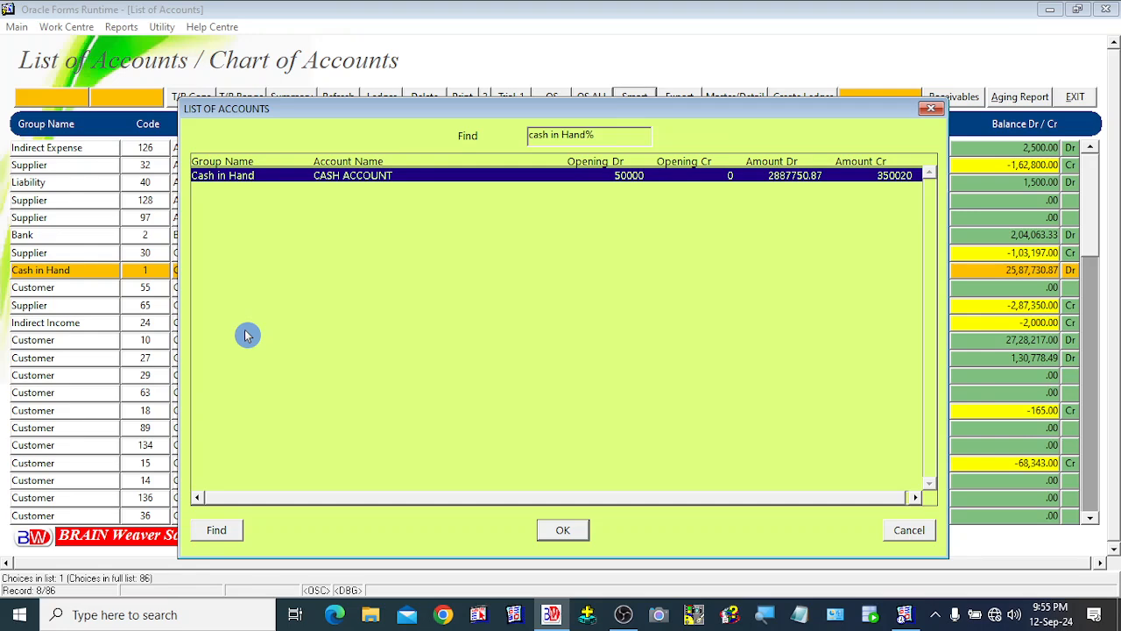
- Clear the cash search text and search the accounts list for names containing "ABC"
key("BackSpace")
key("BackSpace")
key("BackSpace")
key("BackSpace")
key("BackSpace")
key("BackSpace")
key("BackSpace")
key("BackSpace")
key("BackSpace")
key("BackSpace")
key("BackSpace")
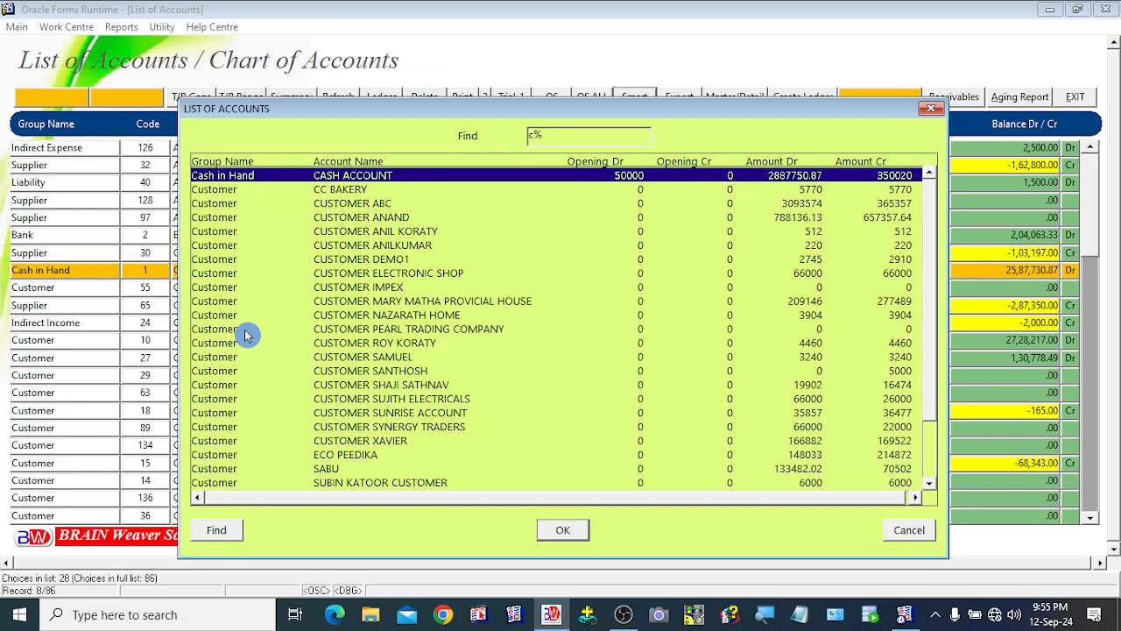
key("BackSpace")
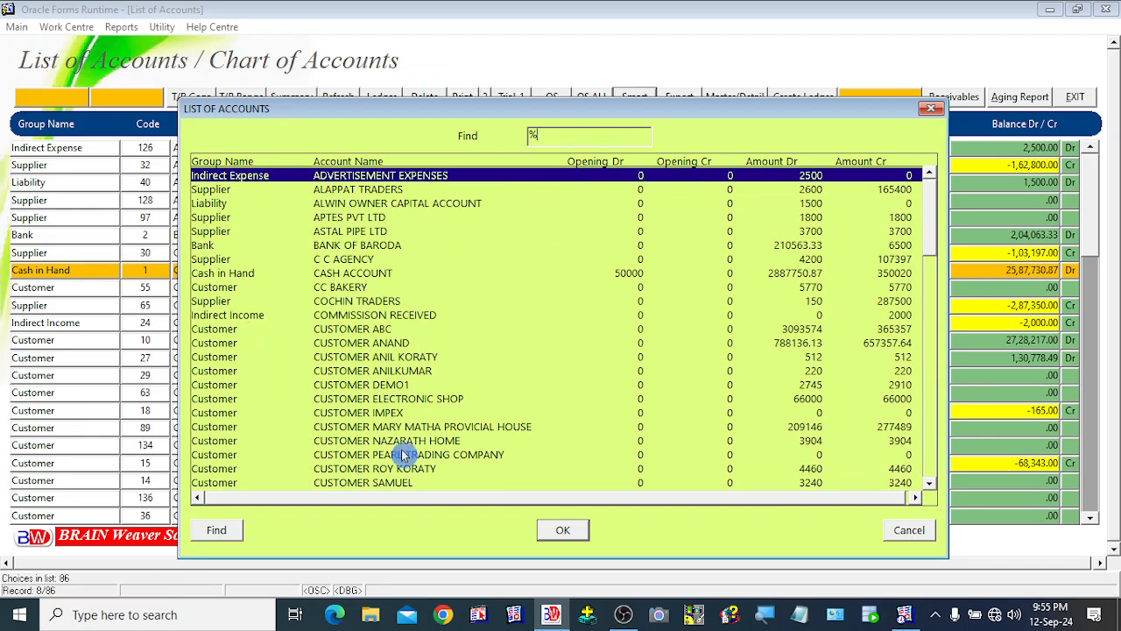
left_click(579, 137)
type("ABC")
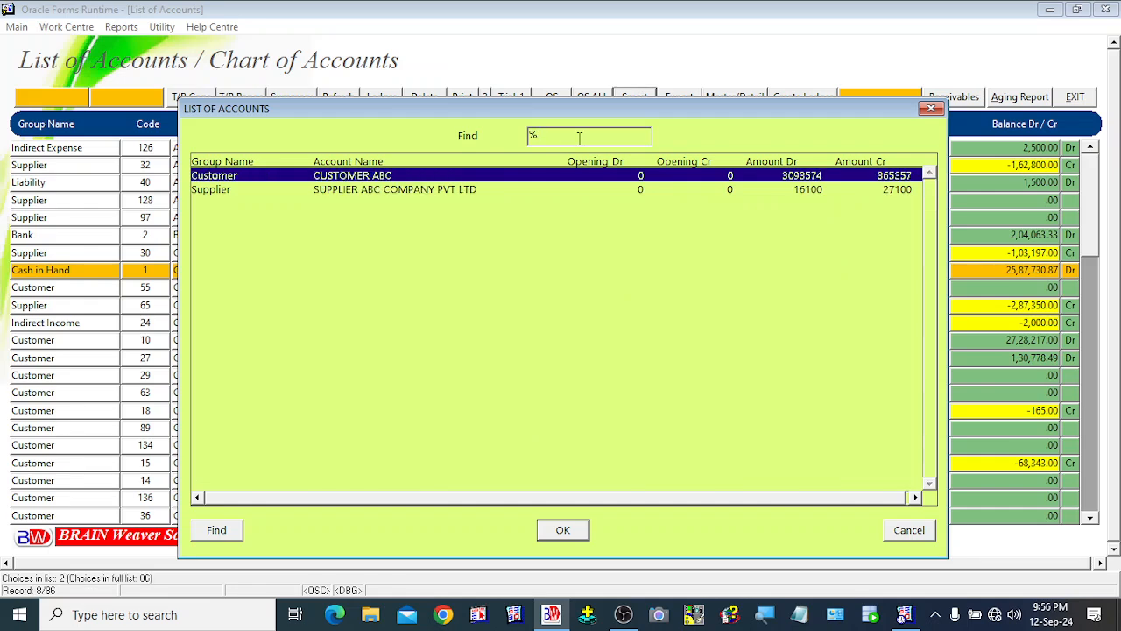
- Compare the matching accounts by highlighting CUSTOMER ABC and SUPPLIER ABC COMPANY PVT LTD in turn
left_click(396, 191)
left_click(342, 177)
left_click(371, 191)
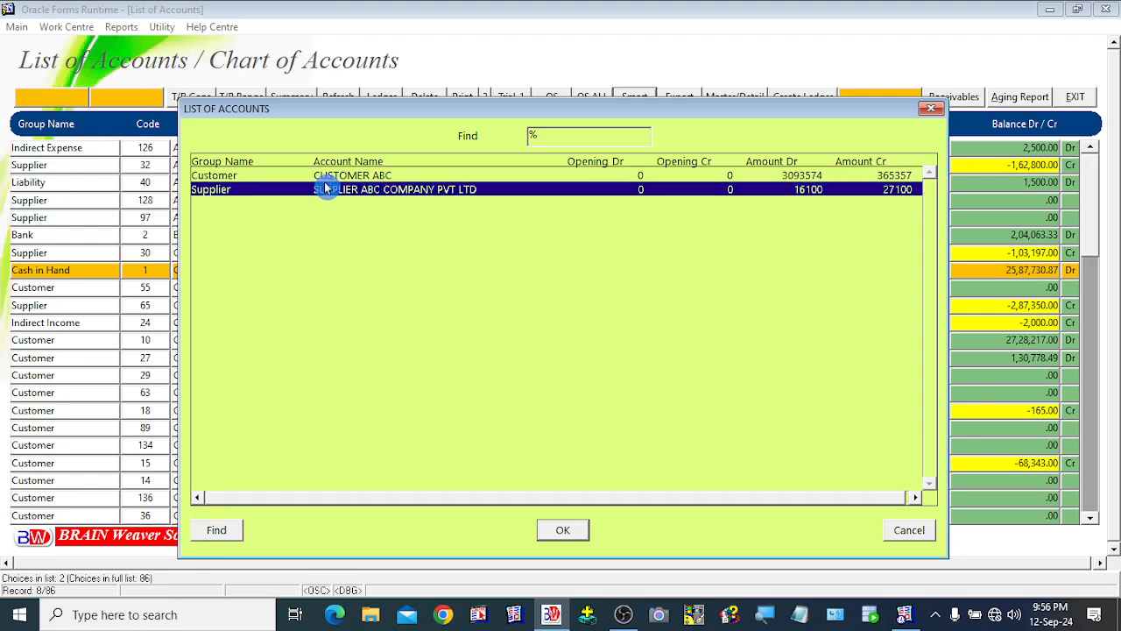
left_click(347, 178)
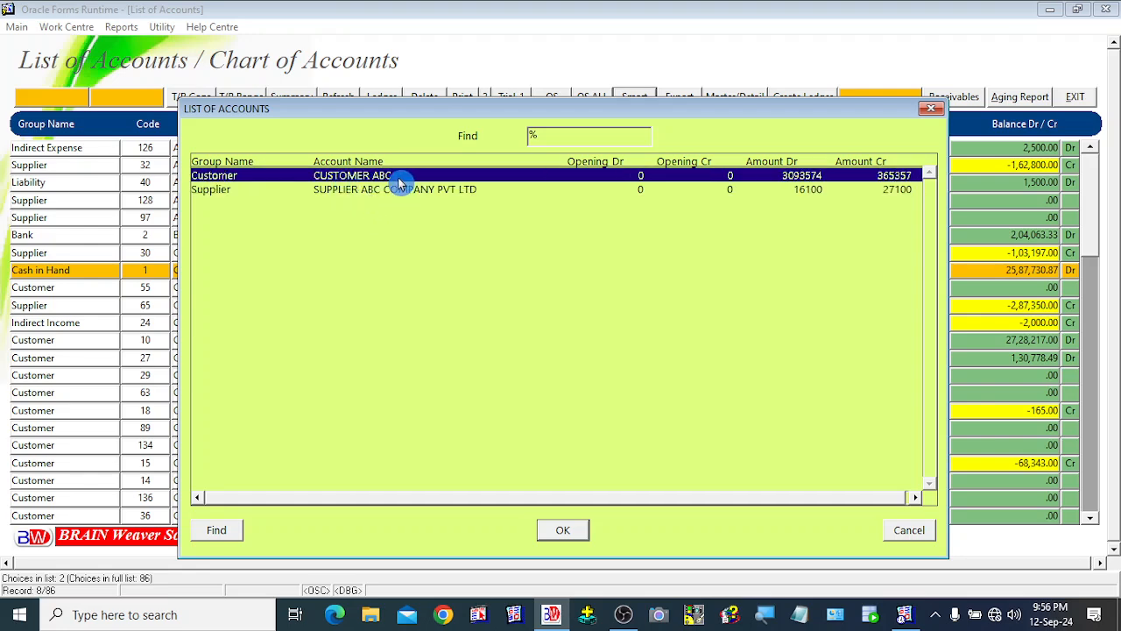
left_click(344, 193)
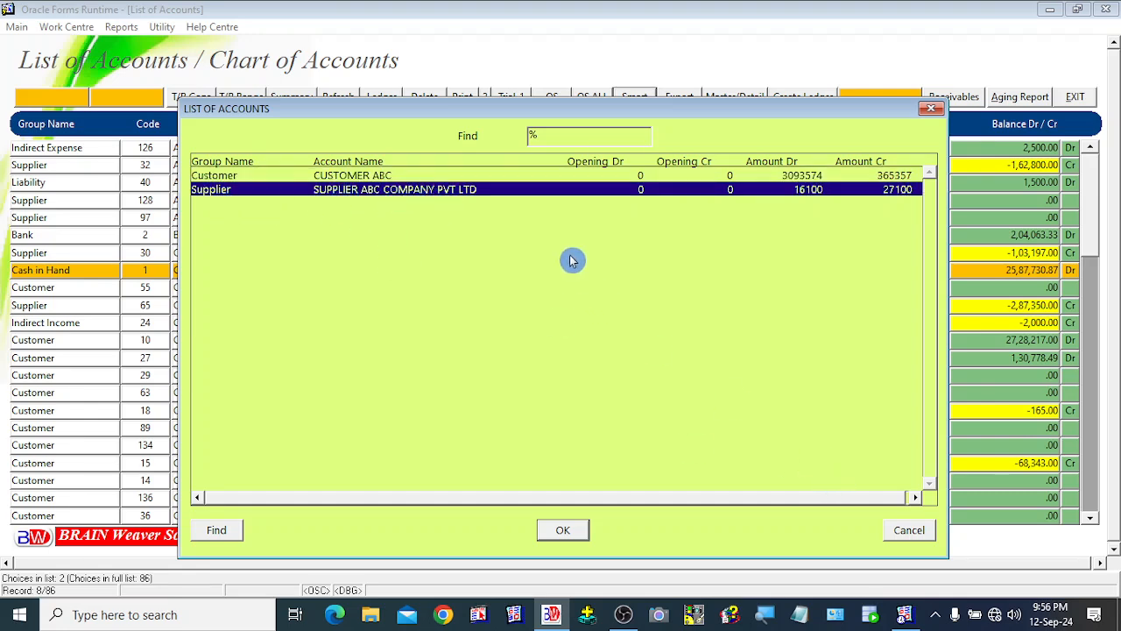
- Reset the smart search to list all accounts and move its dialog slightly lower to uncover the report's commands
left_click(545, 137)
key("Return")
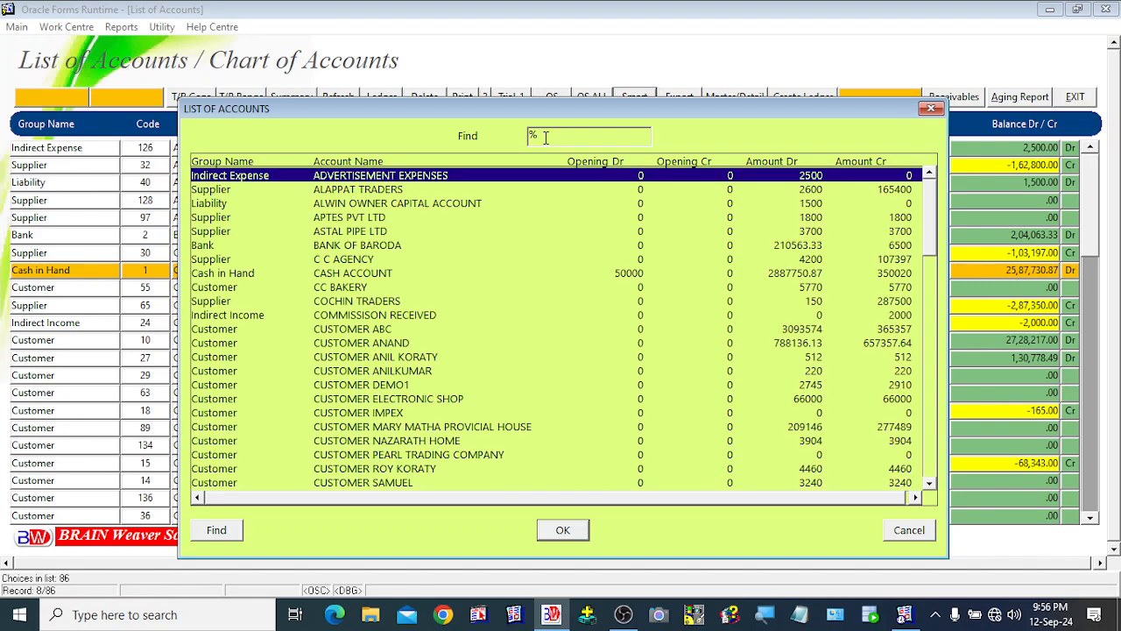
left_click(616, 165)
left_click_drag(657, 108, 661, 126)
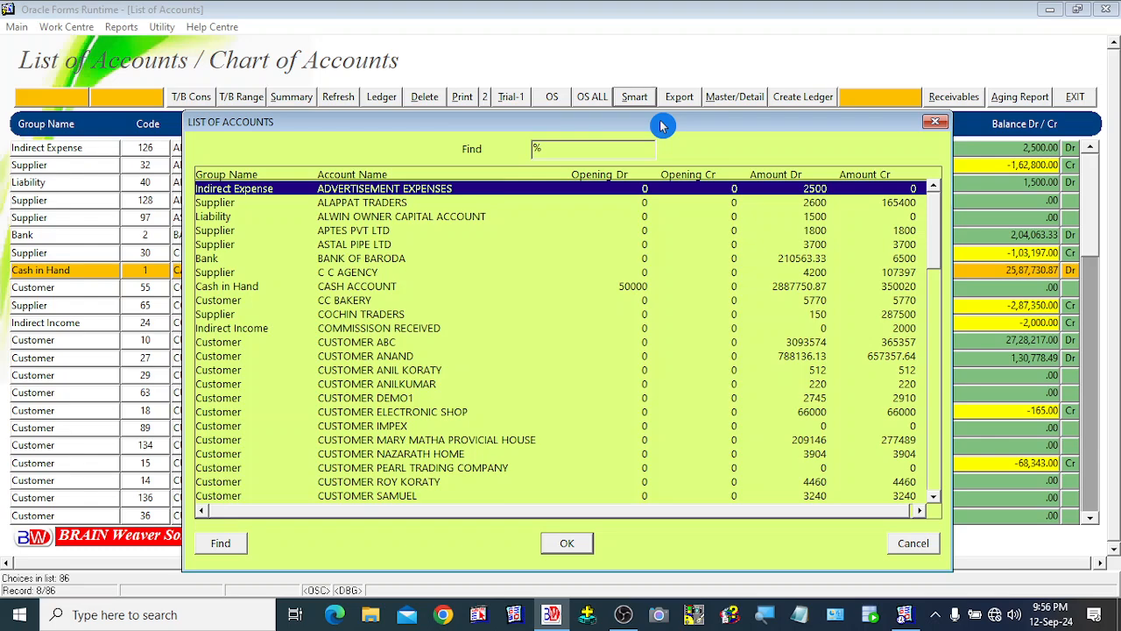
left_click_drag(932, 289, 939, 244)
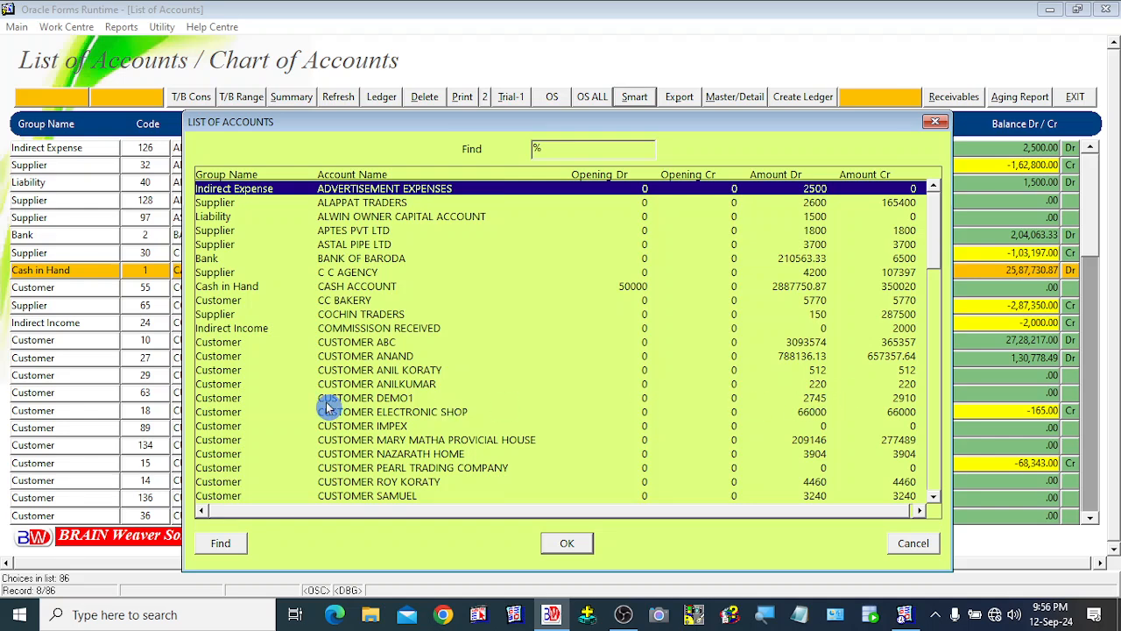
- Highlight two customer accounts in the full search list and cancel the smart search
left_click(237, 371)
left_click(230, 356)
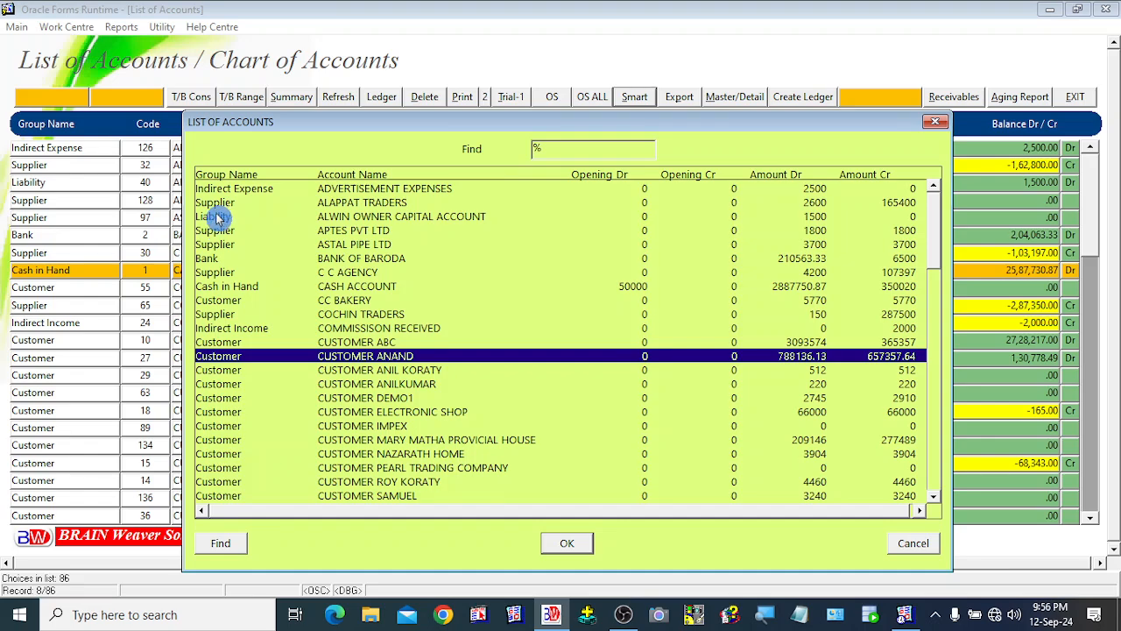
left_click(916, 544)
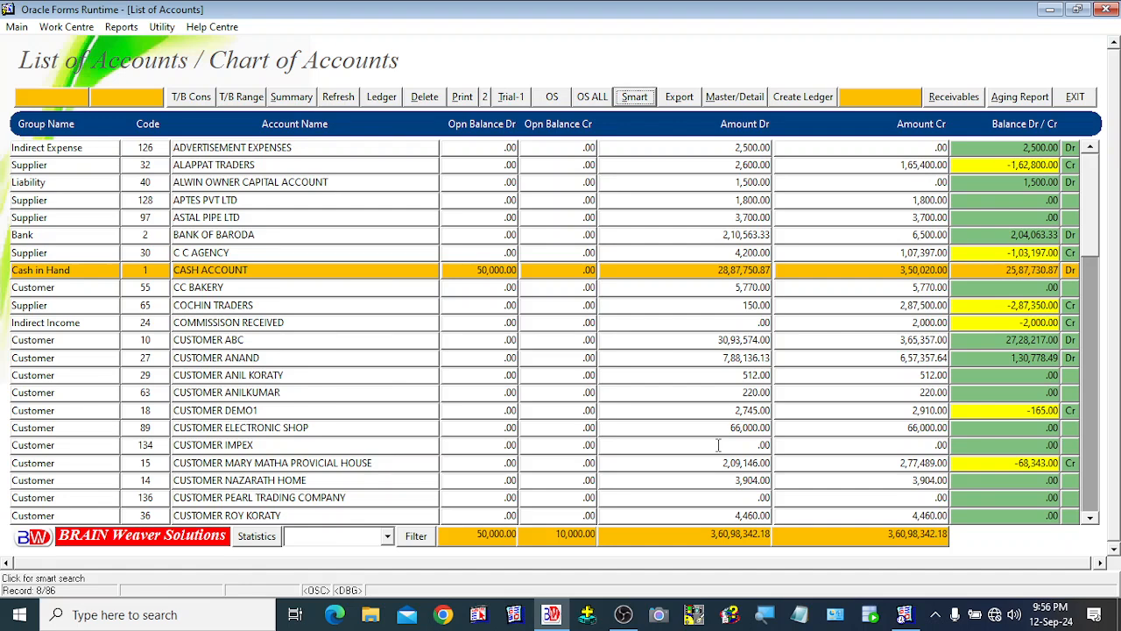
- Export the list of accounts to an Excel workbook and bring that workbook up full size
left_click(680, 104)
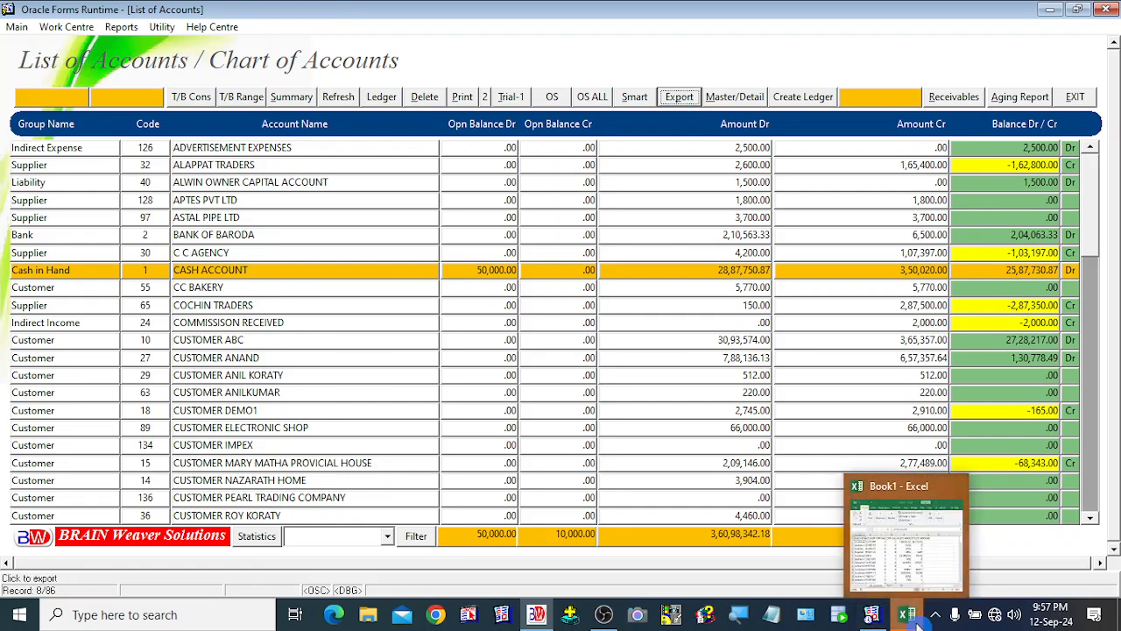
left_click(911, 526)
left_click(903, 53)
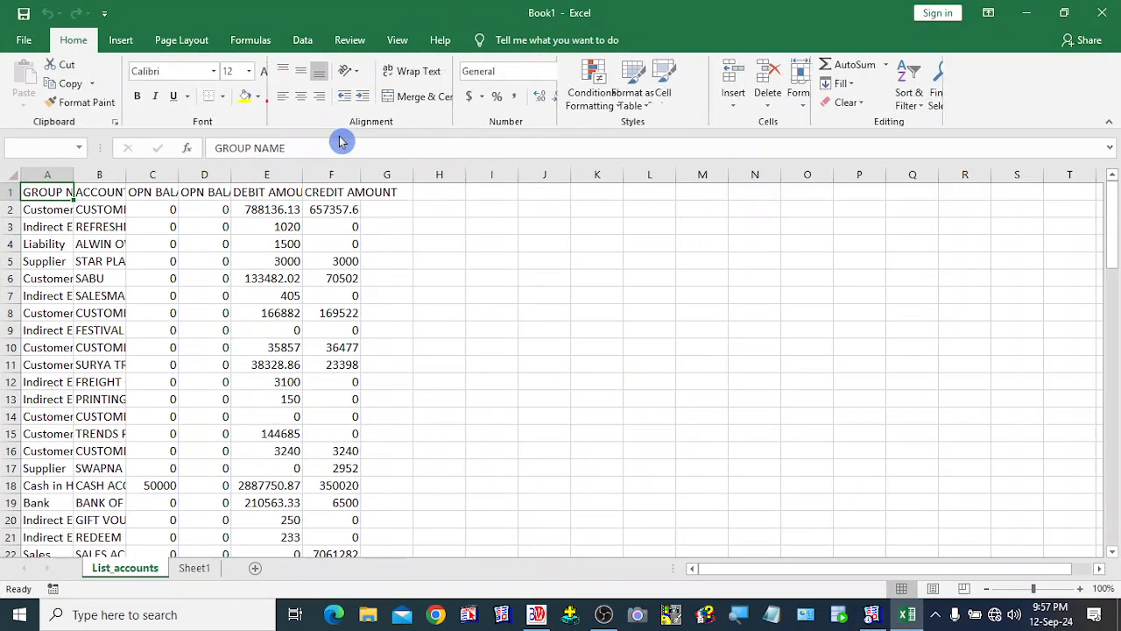
- Autofit columns A to G of the exported List_accounts sheet and apply the comma number style to them
left_click_drag(60, 173, 390, 175)
double_click(361, 175)
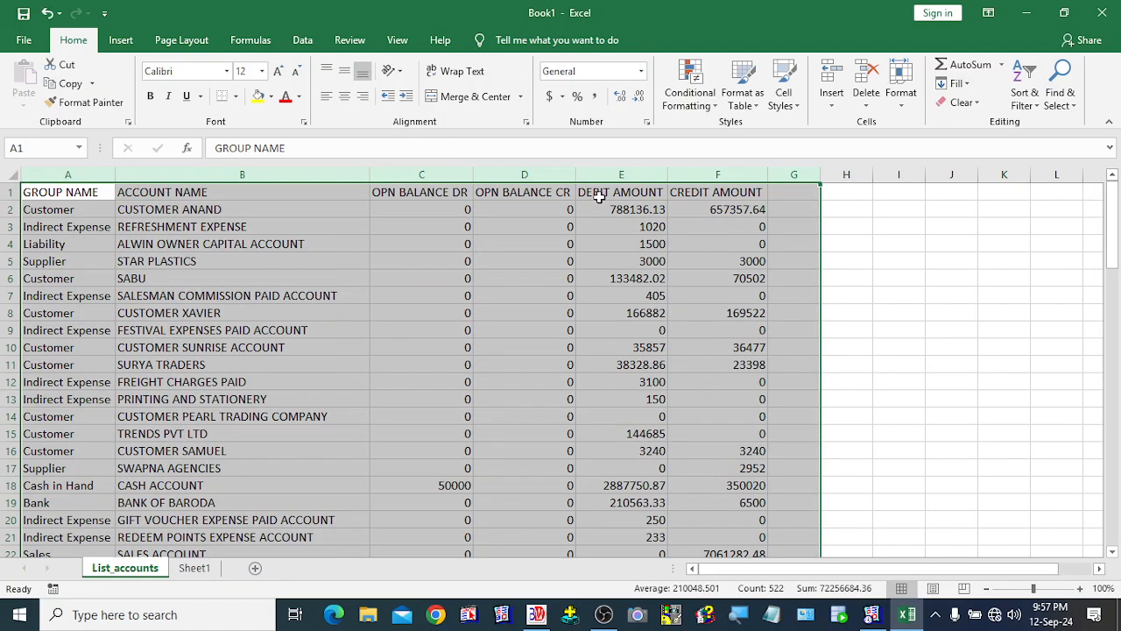
left_click(595, 96)
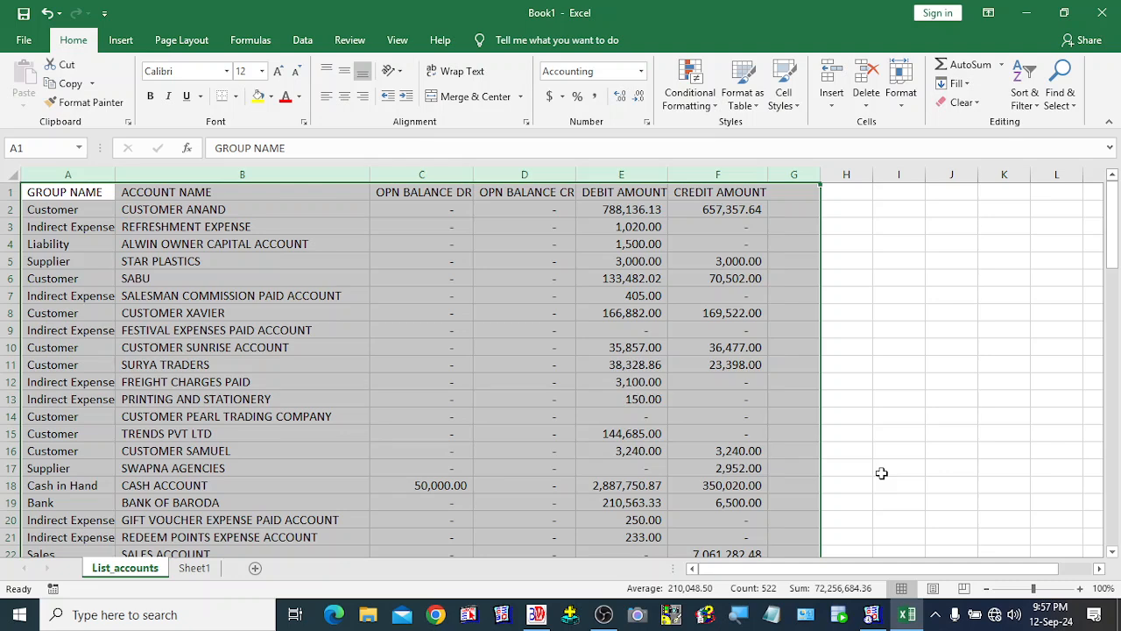
left_click(406, 208)
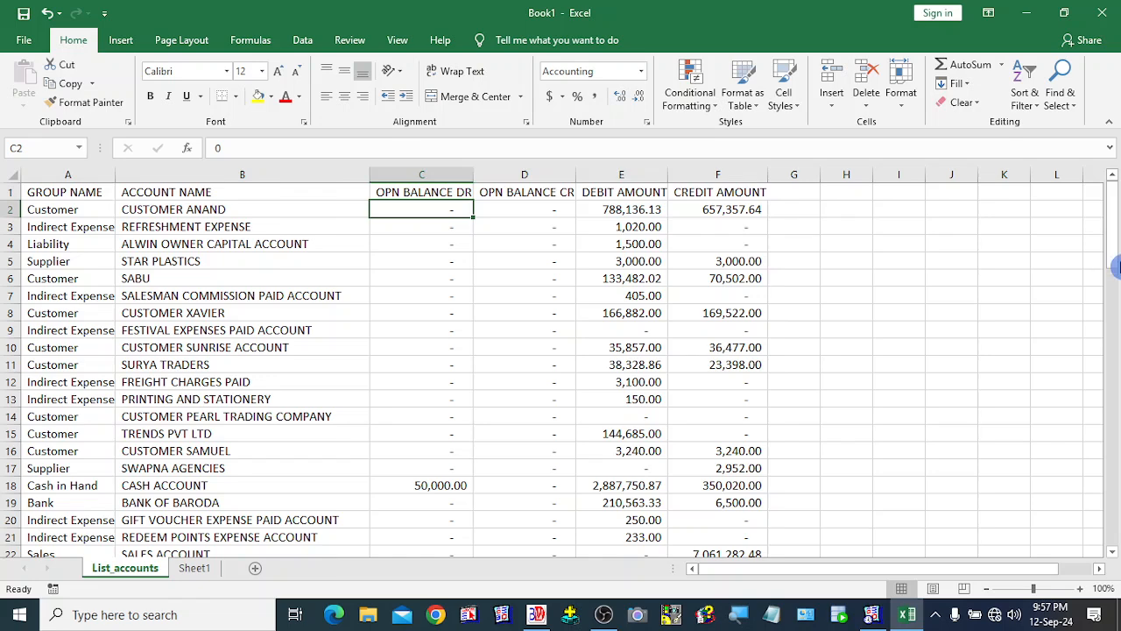
- Close the exported workbook without saving and select the CASH ACCOUNT row in the list of accounts
left_click(1102, 12)
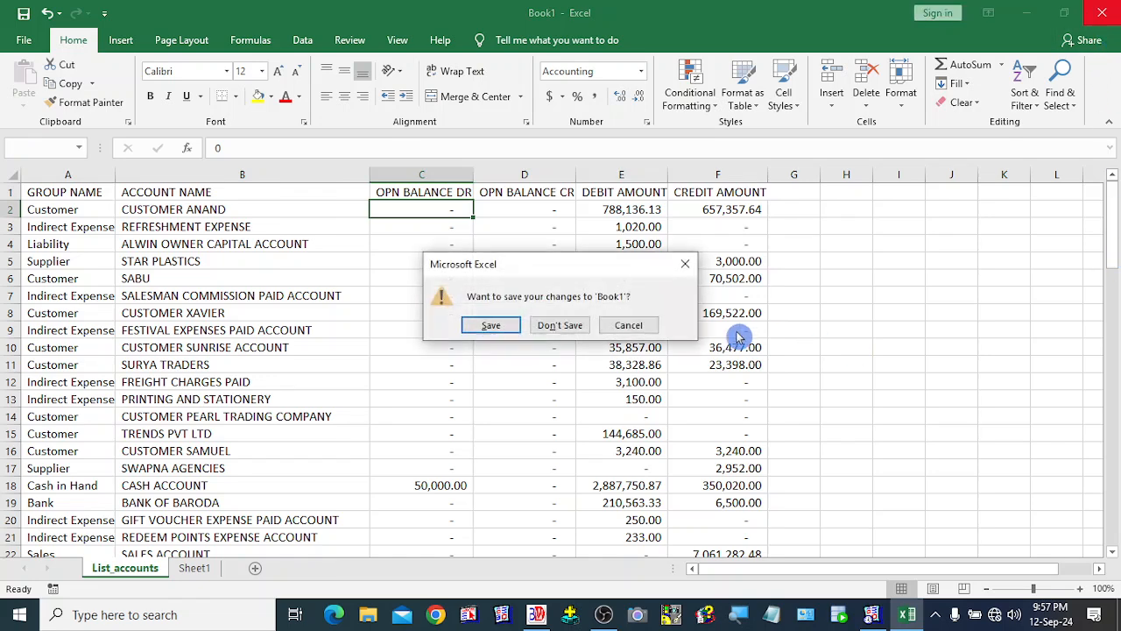
left_click(559, 327)
left_click(552, 234)
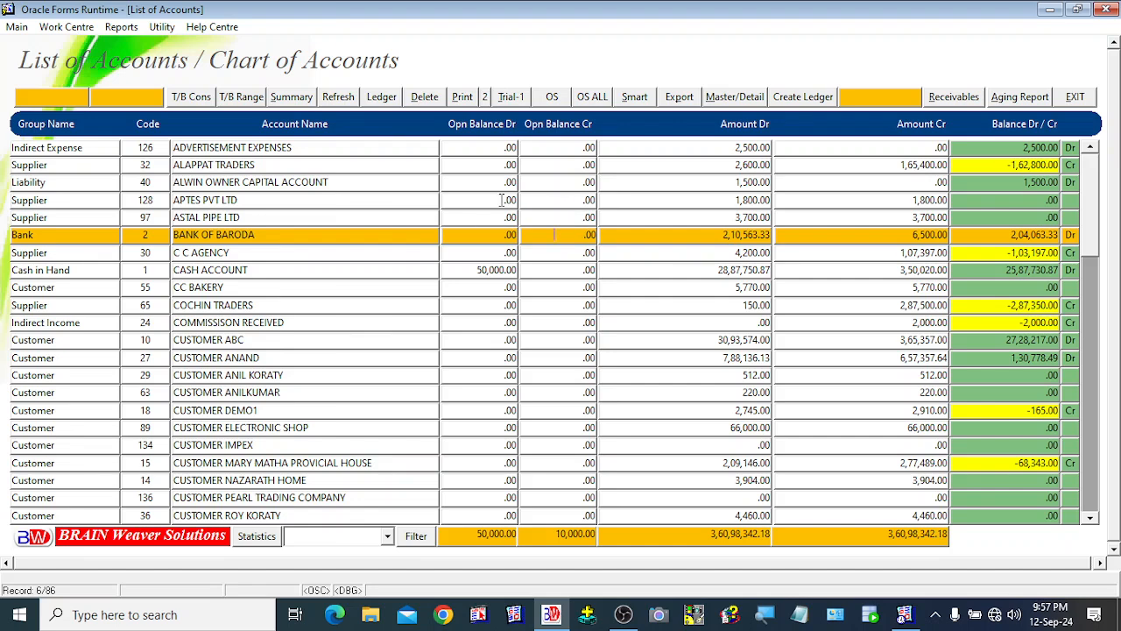
left_click(483, 181)
left_click(488, 270)
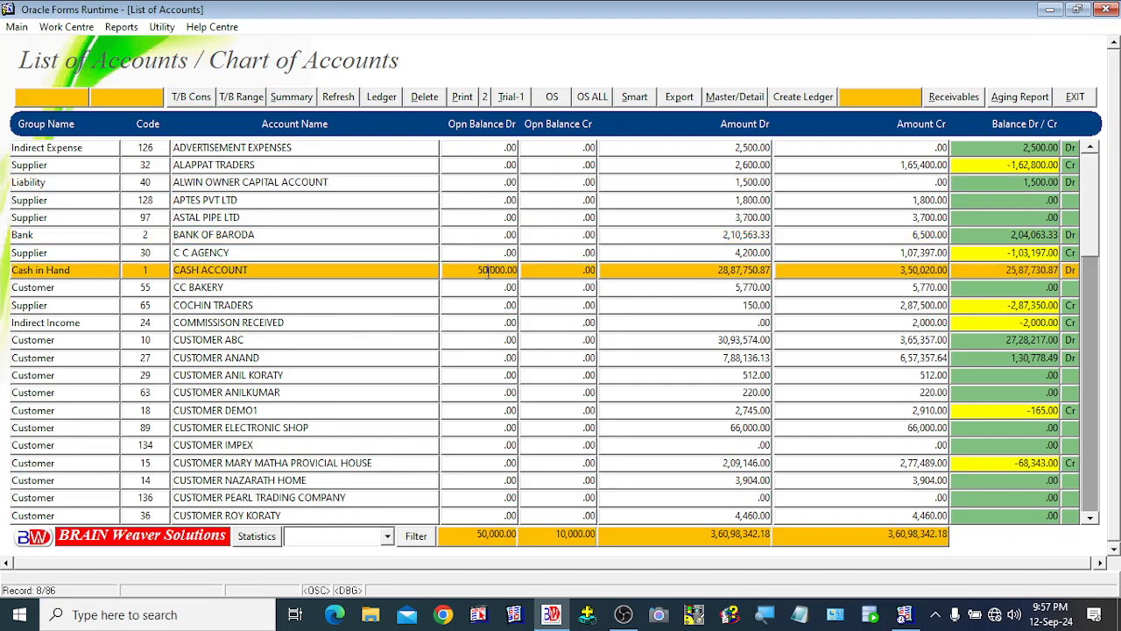
- Open the group-wise List of Accounts print report, maximize its preview and read through page 1
left_click(467, 103)
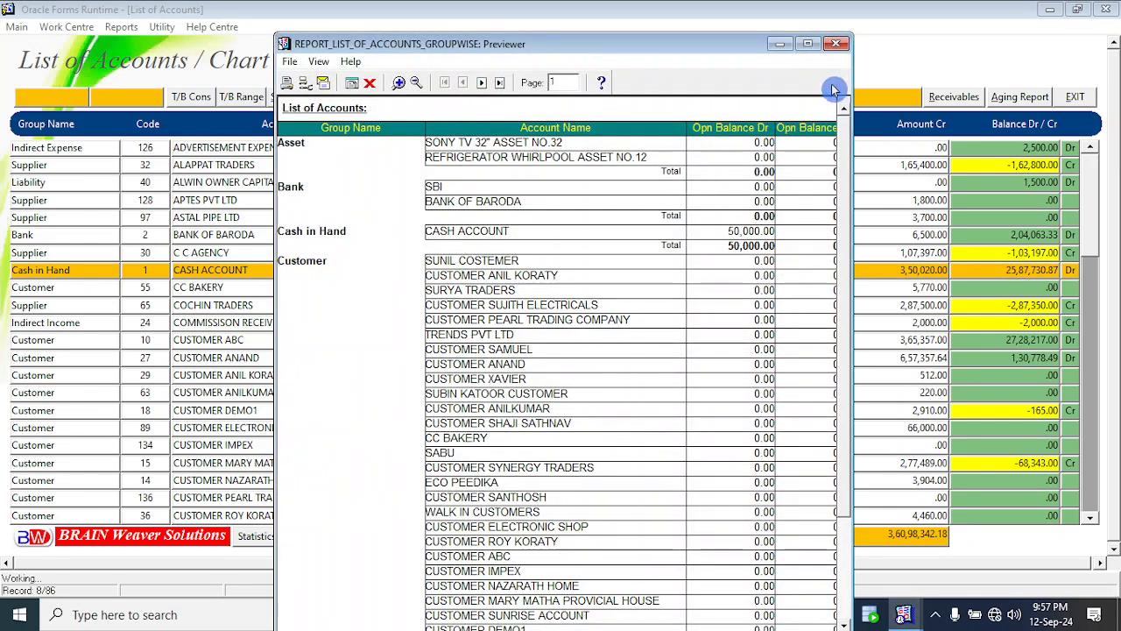
left_click(808, 43)
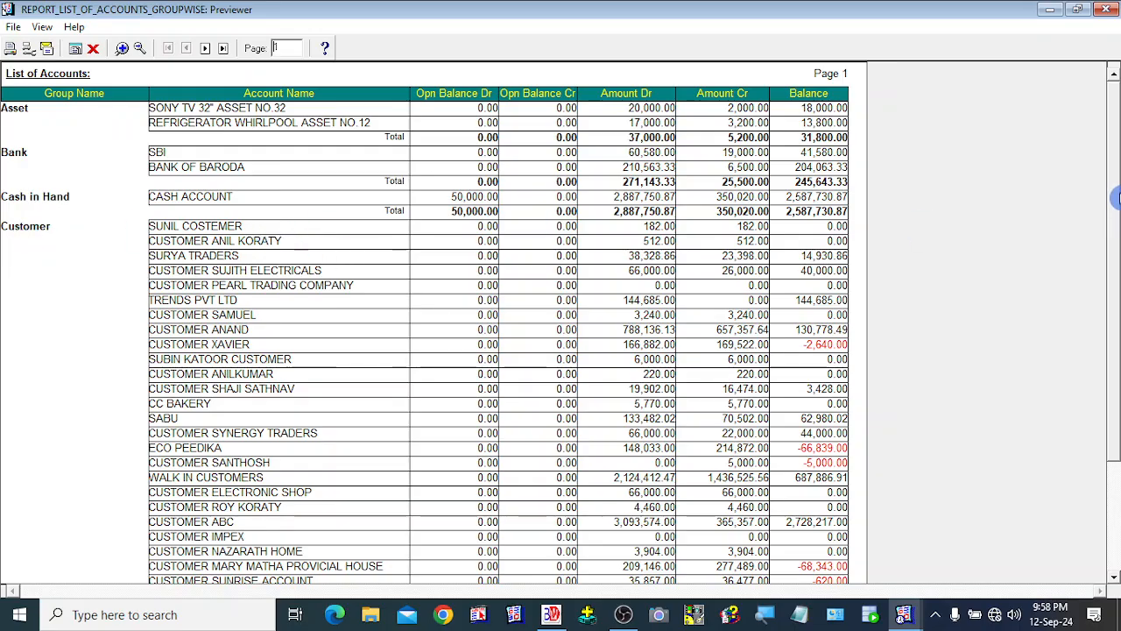
scroll(1114, 231, "down", 2)
scroll(1114, 230, "down", 4)
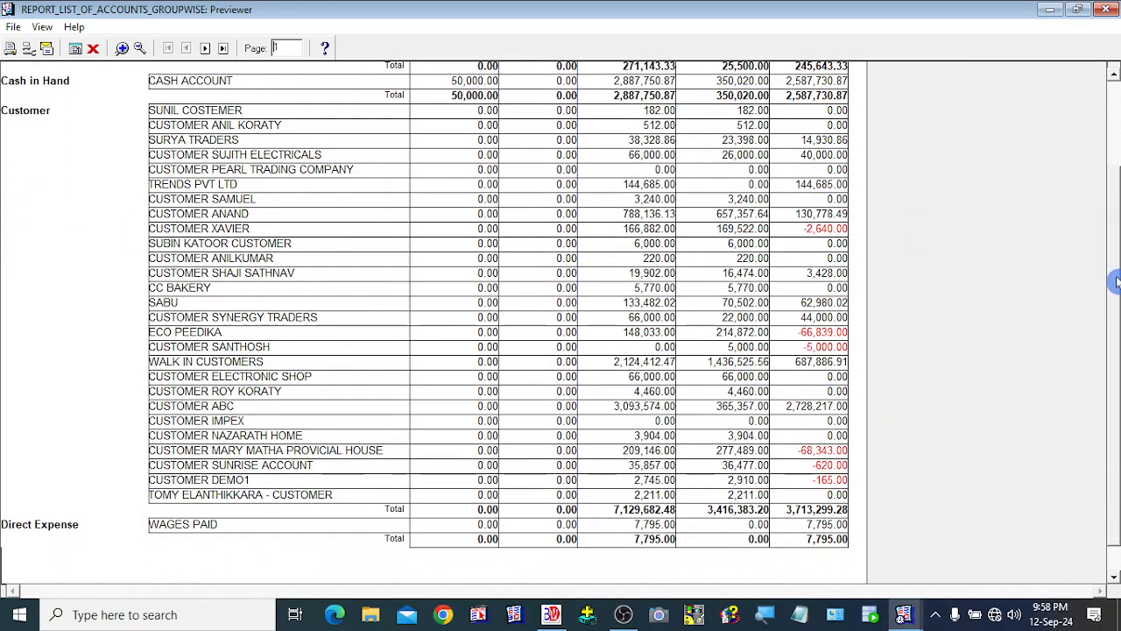
scroll(1115, 231, "up", 3)
scroll(1116, 231, "up", 3)
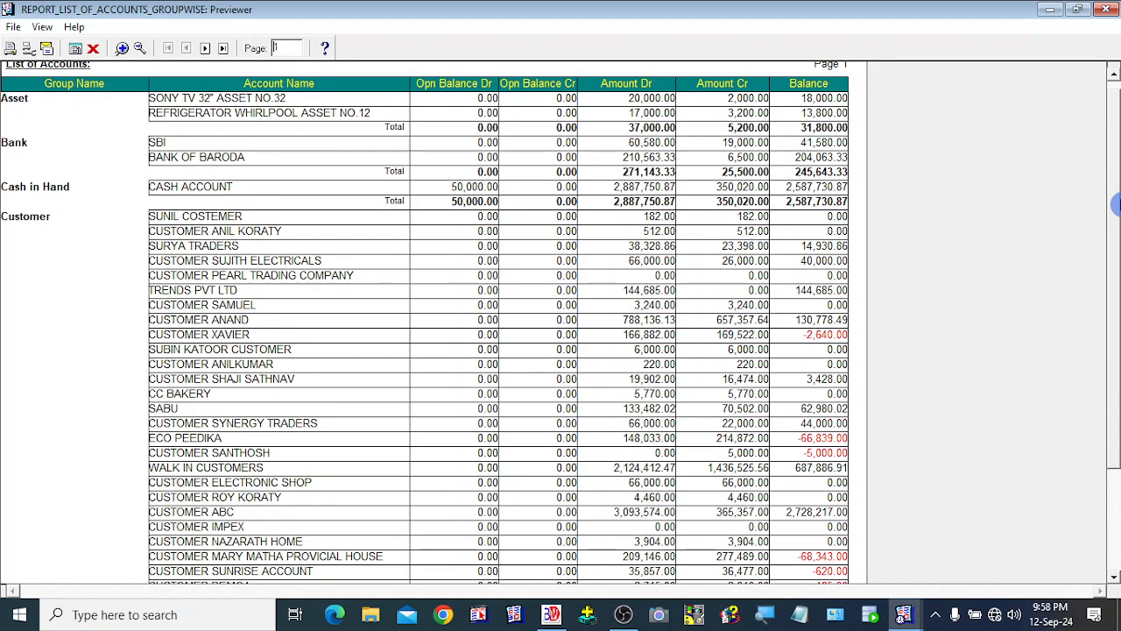
scroll(1116, 202, "up", 1)
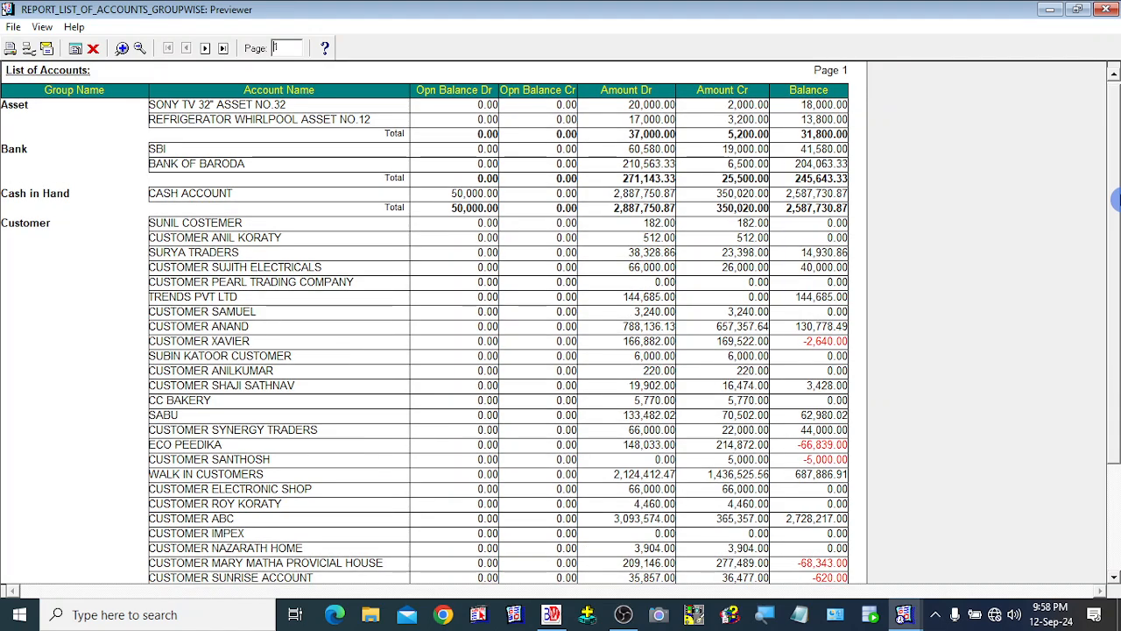
left_click_drag(1116, 200, 1114, 263)
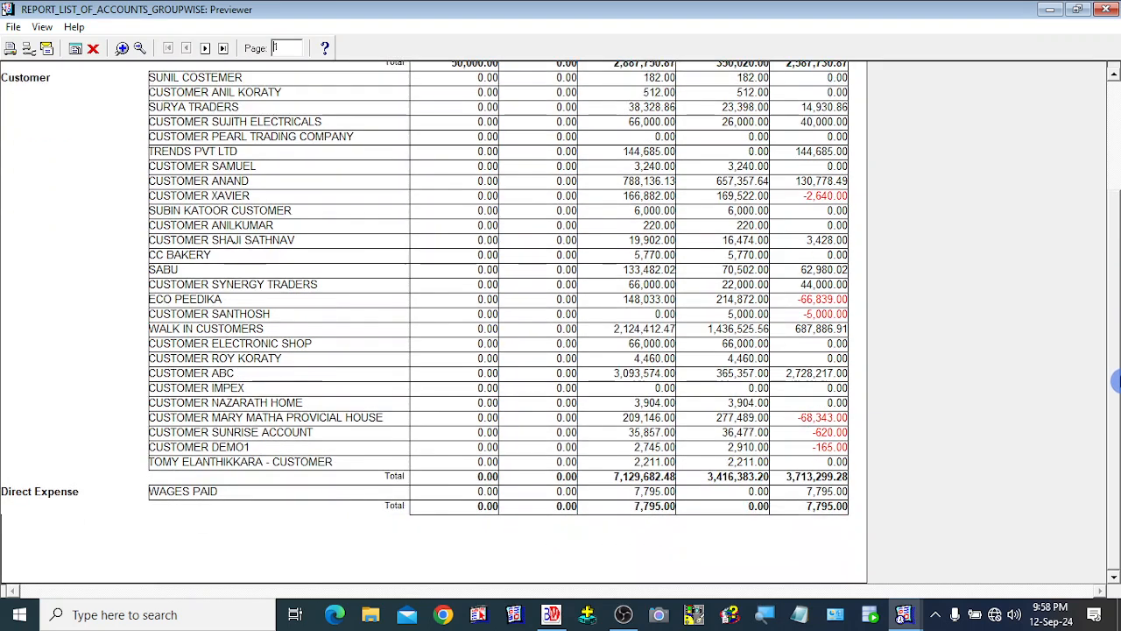
- Review page 2 of the group-wise report from the income and expense groups onward and close the preview
left_click(207, 49)
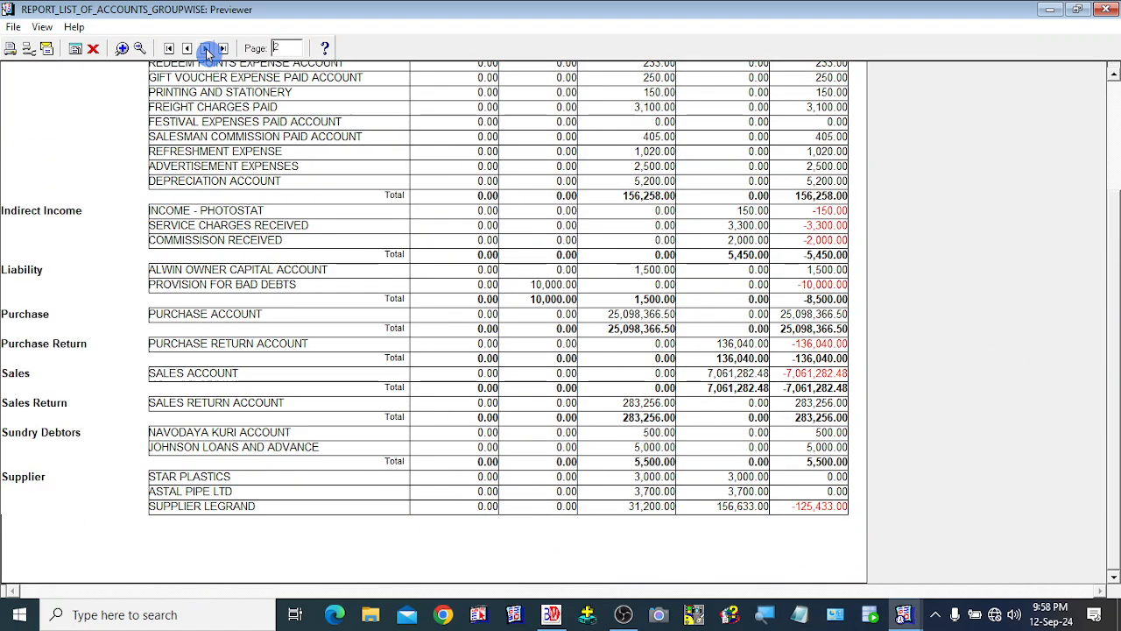
left_click_drag(1115, 214, 1115, 100)
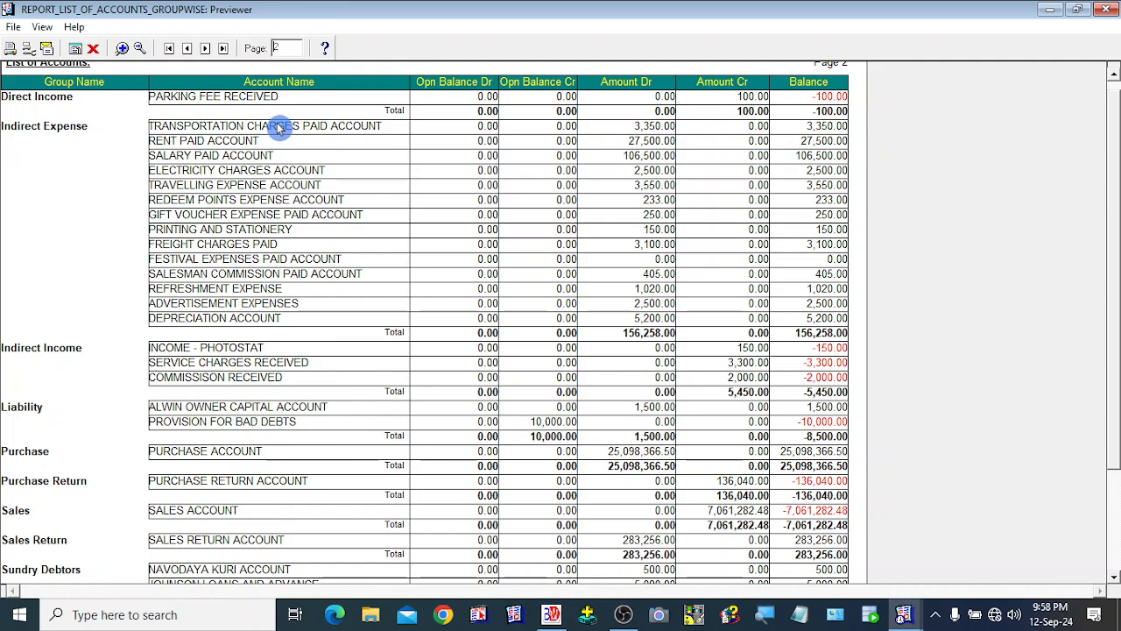
left_click(93, 48)
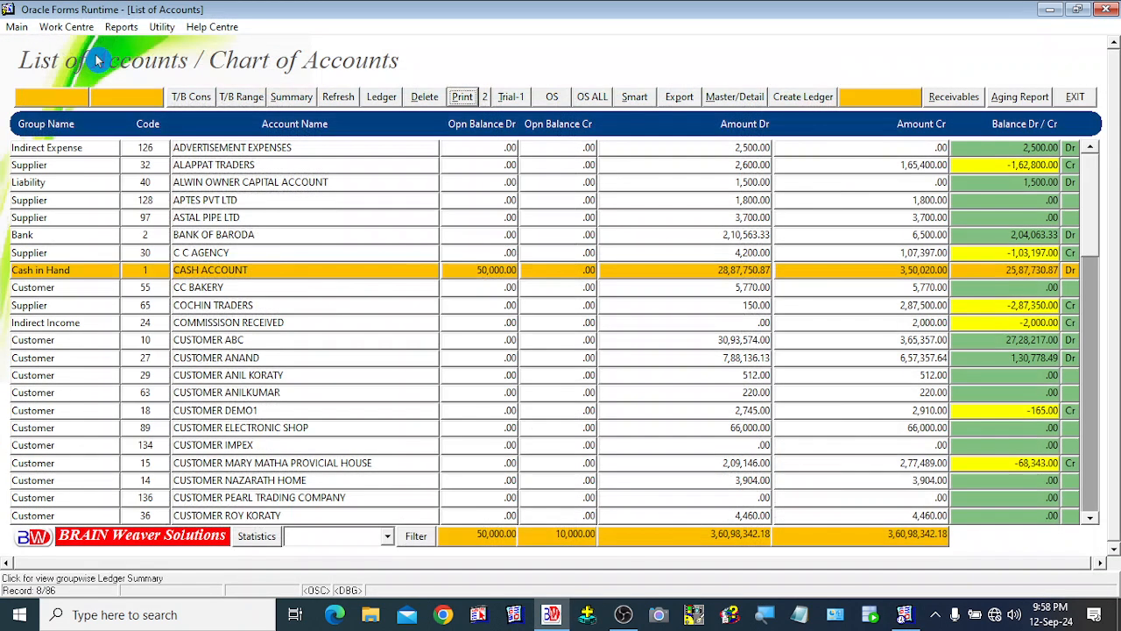
- Preview the second List of Accounts print layout full size, examine the supplier ledgers and grand totals on page 3, and close it
left_click(487, 104)
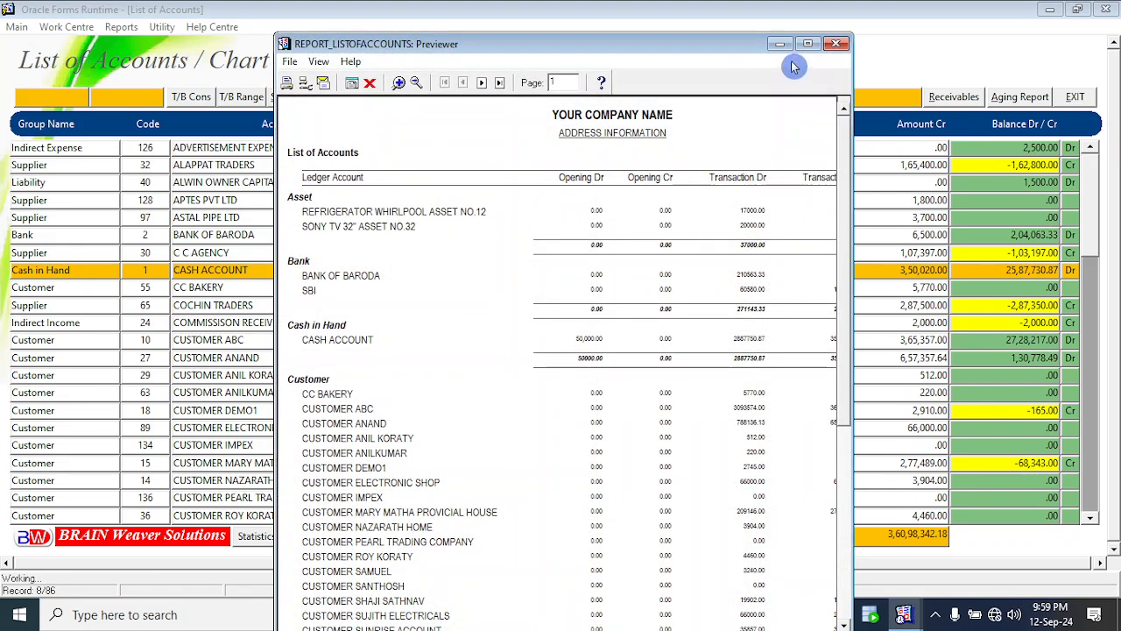
left_click(808, 45)
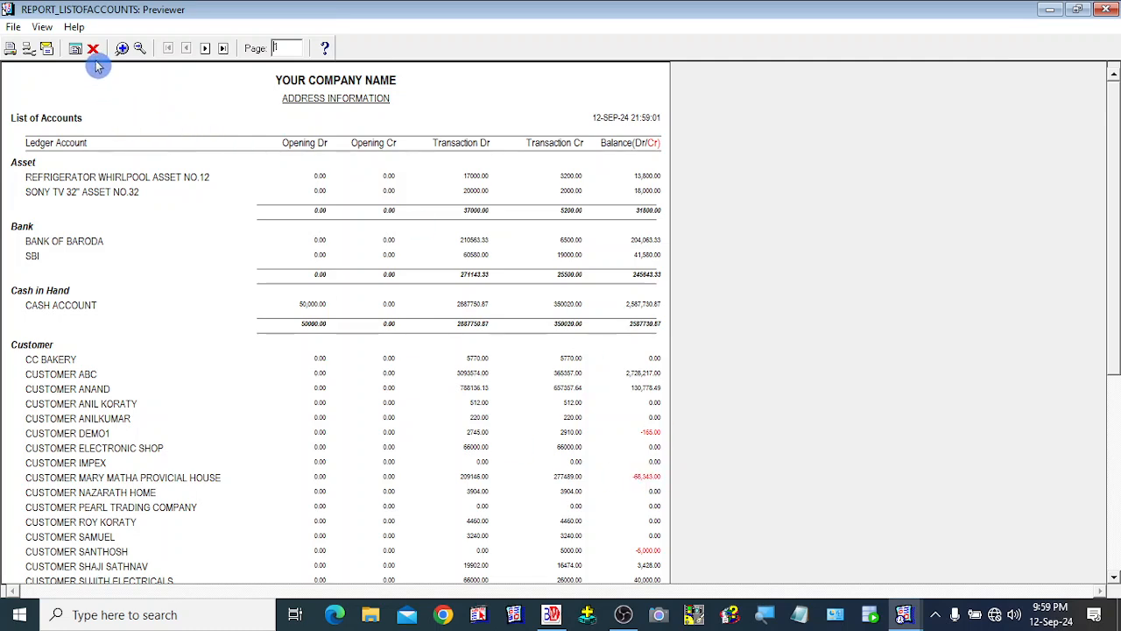
left_click(206, 51)
left_click(205, 51)
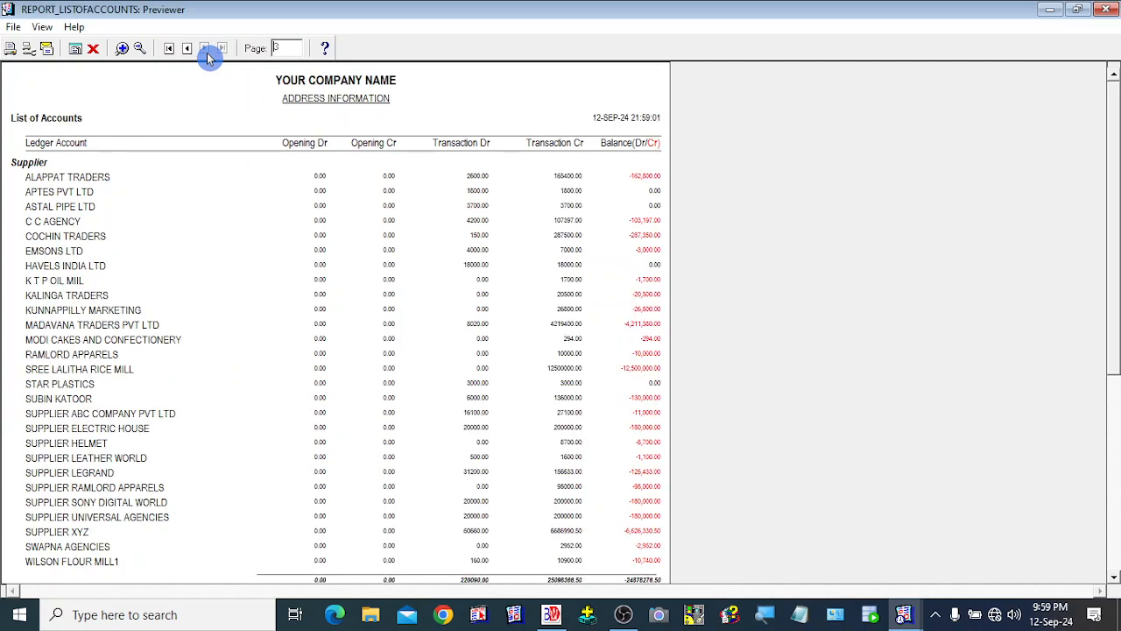
left_click_drag(1114, 166, 1116, 198)
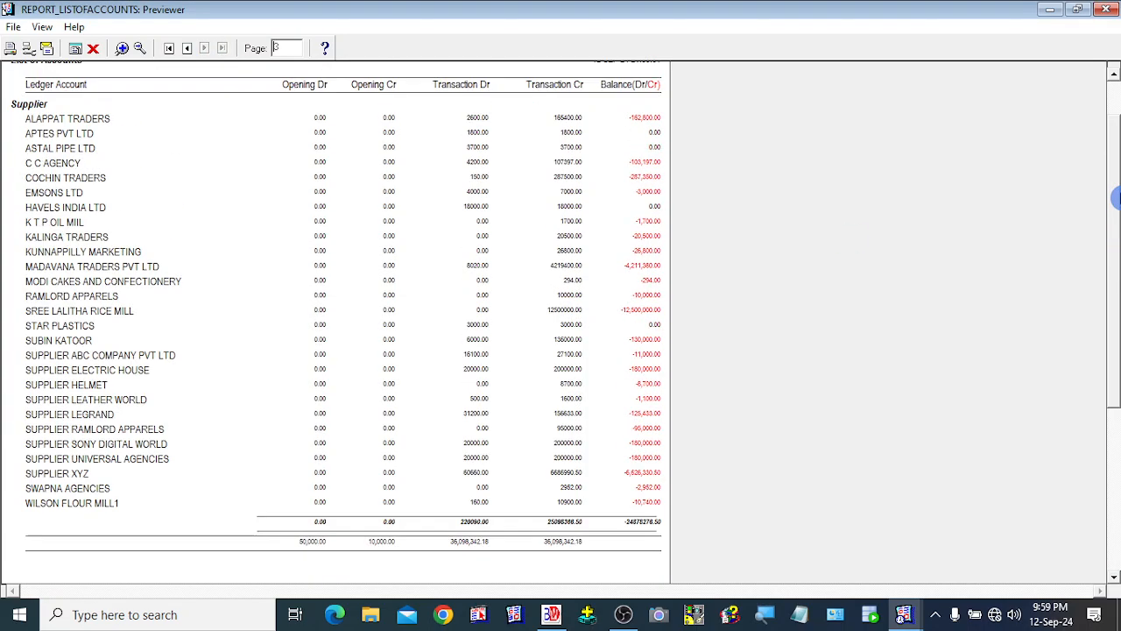
left_click(92, 48)
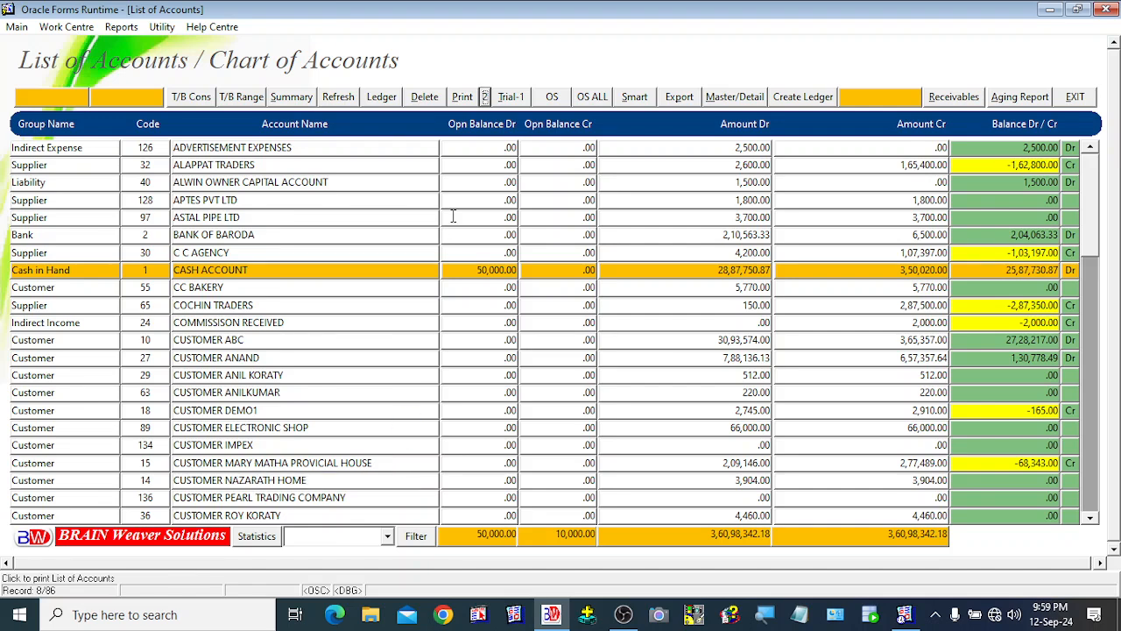
- Run the trial balance report from the list of accounts
left_click(516, 100)
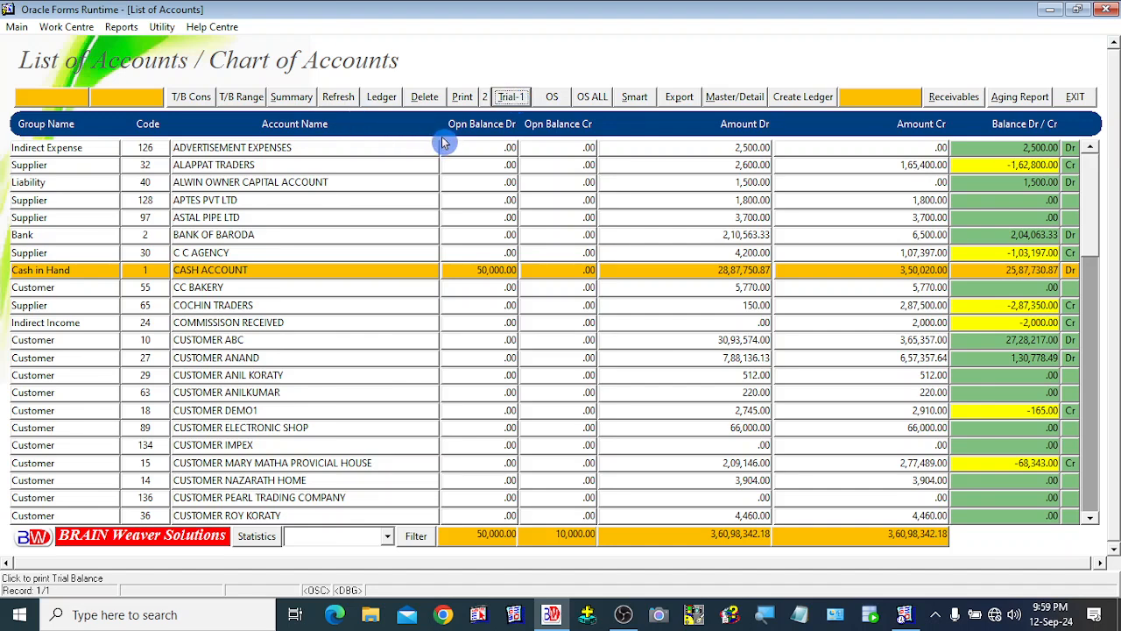
- Try to permanently delete the supplier ledger account APTES PVT LTD and dismiss the resulting notice
left_click(251, 200)
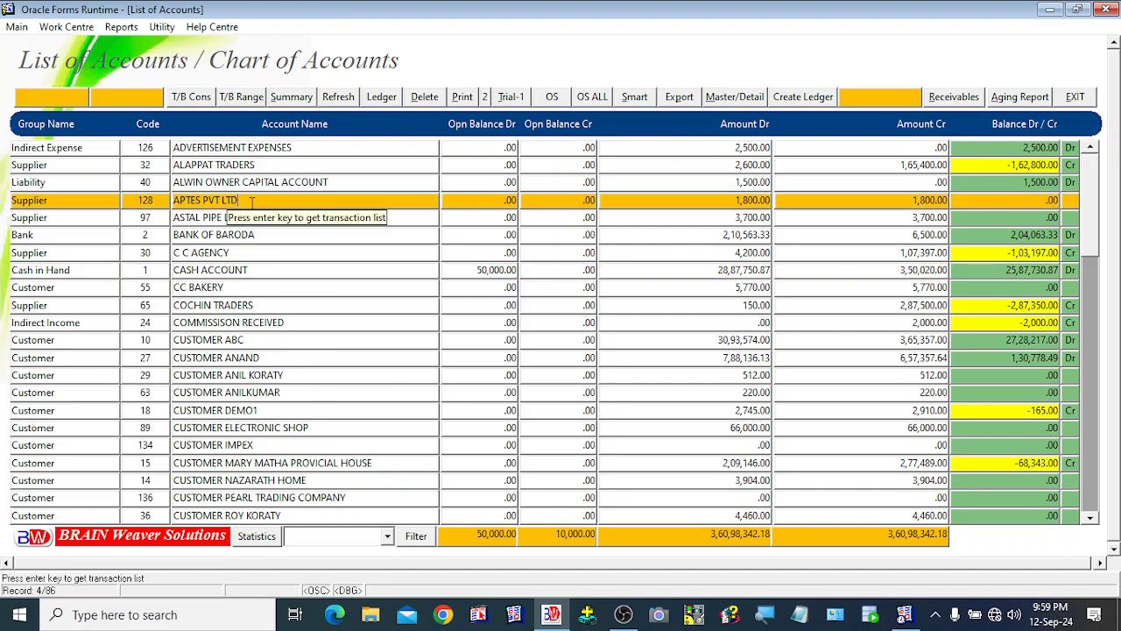
key("Down")
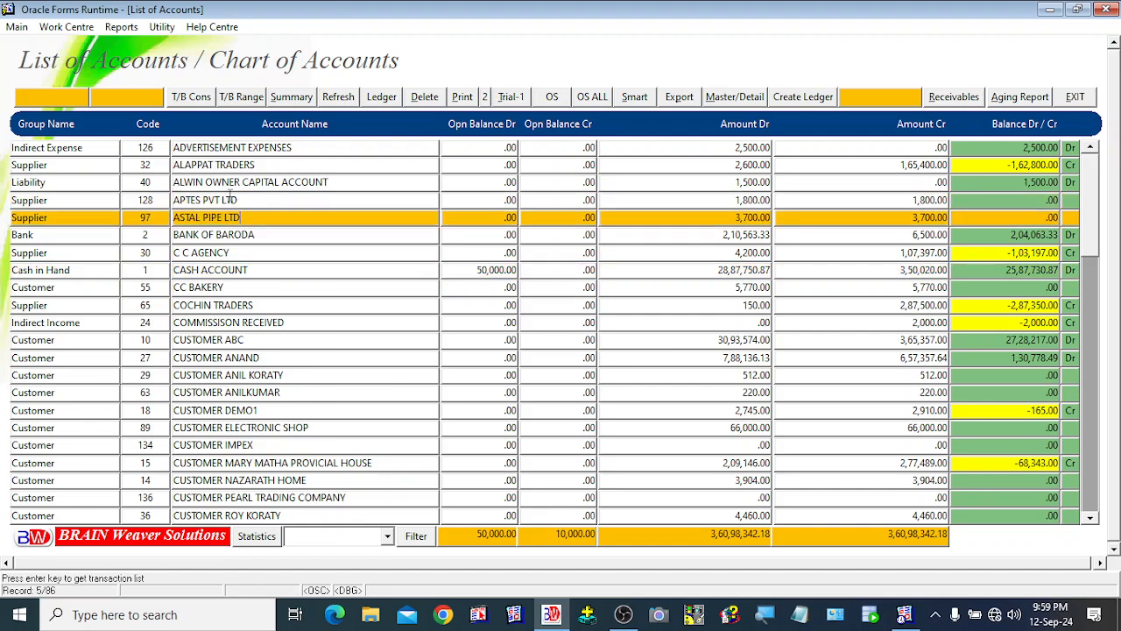
left_click(230, 199)
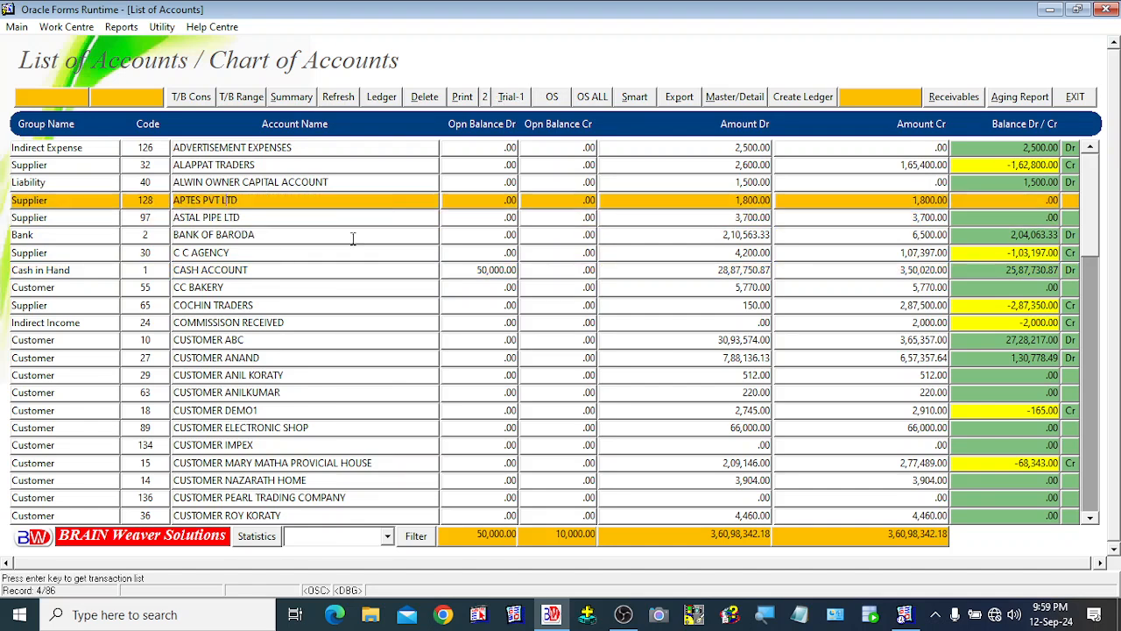
left_click(426, 98)
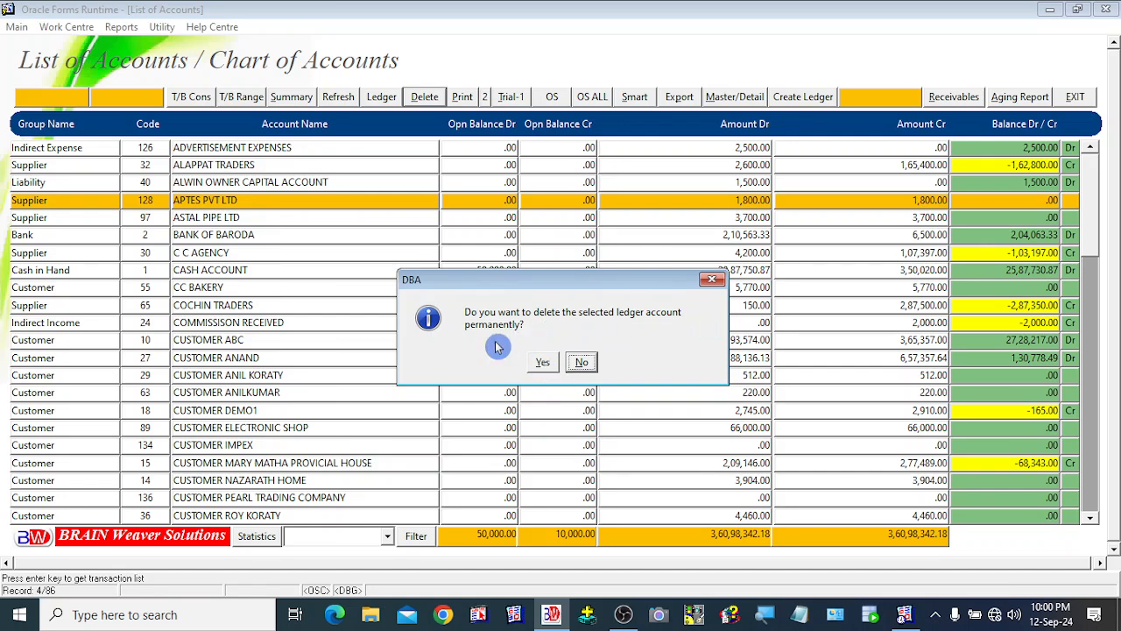
left_click(543, 364)
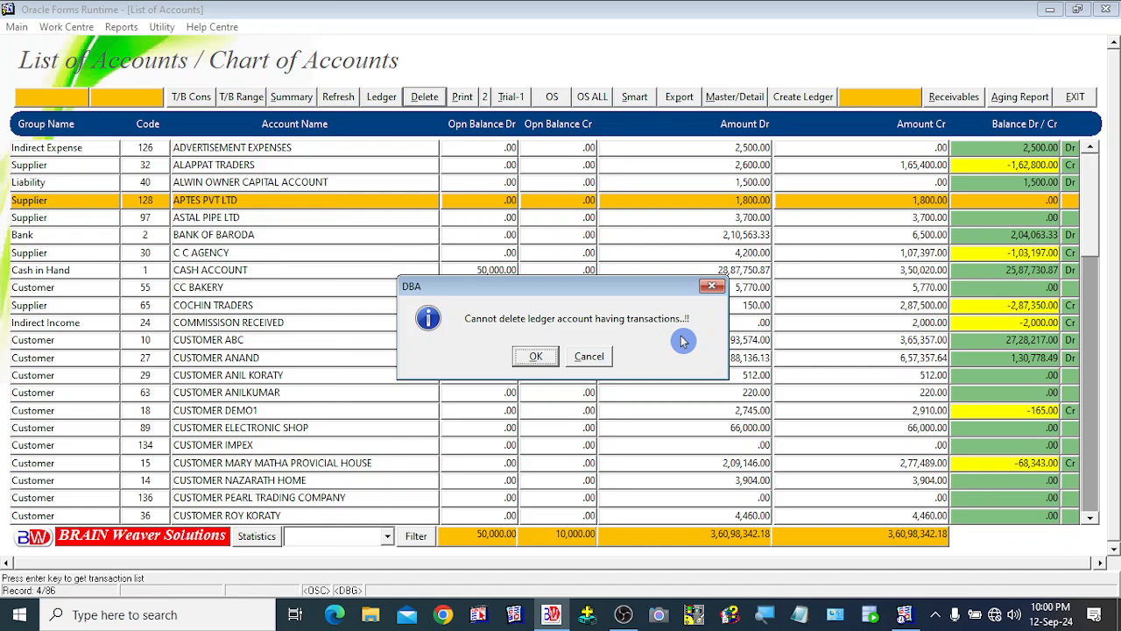
left_click(584, 361)
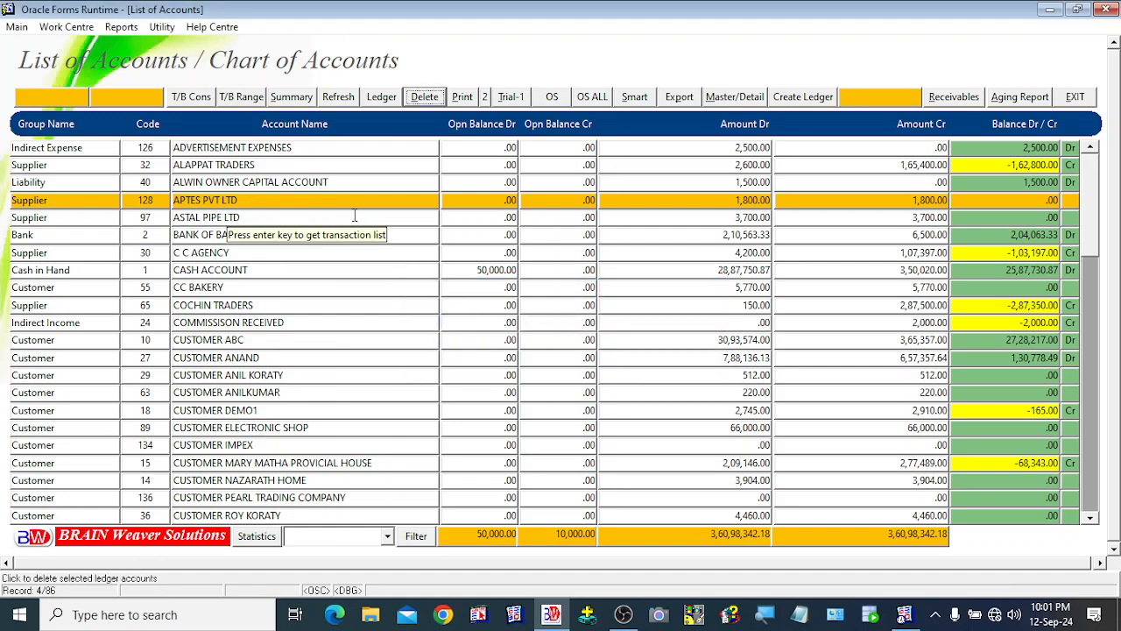
- View the month-wise transaction summary for APTES PVT LTD and select the BANK OF BARODA account in the list
left_click(290, 101)
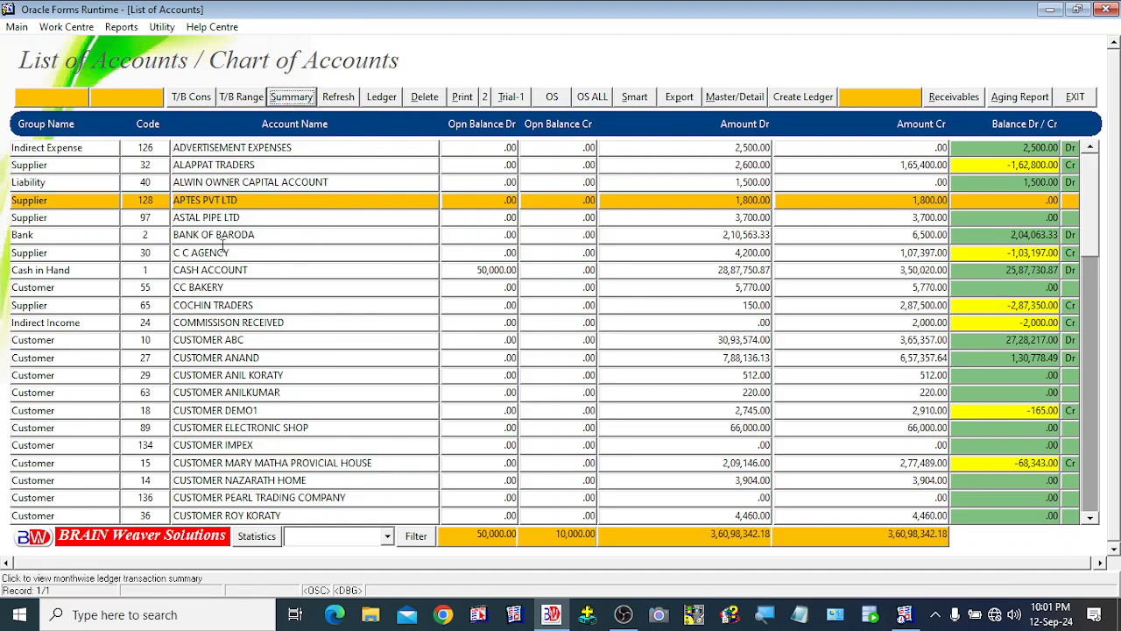
left_click(215, 218)
left_click(215, 200)
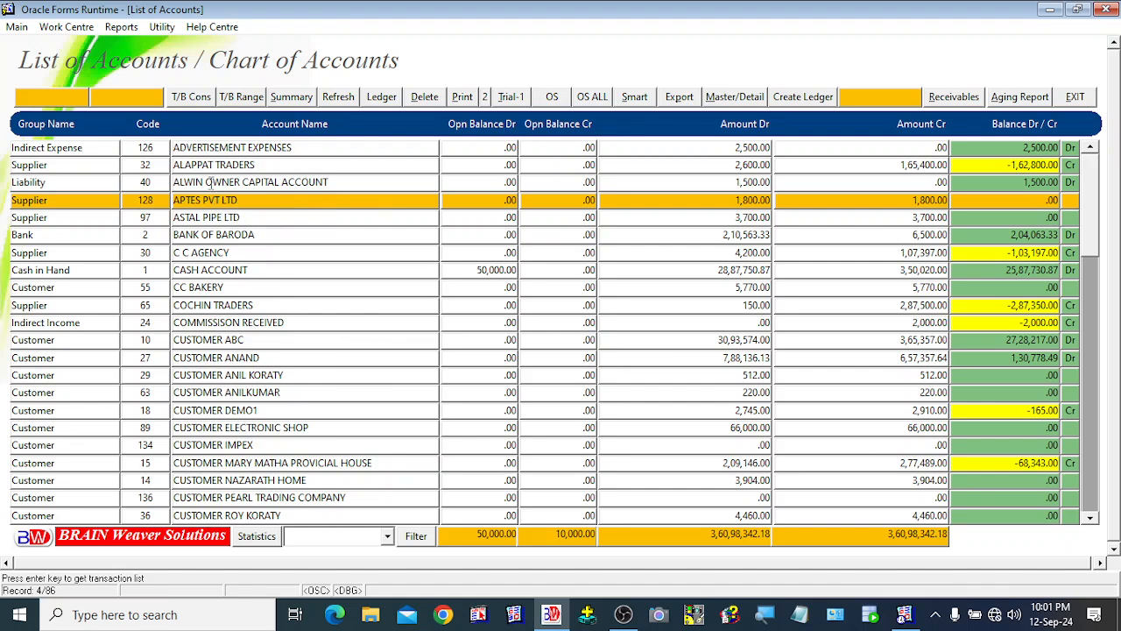
left_click(210, 181)
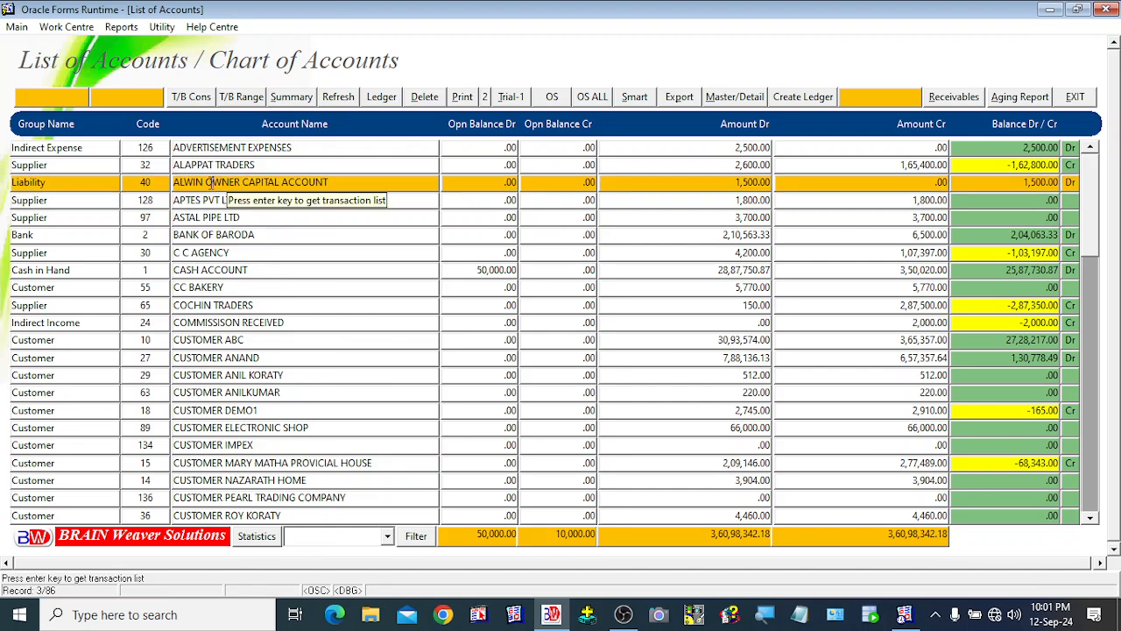
left_click(234, 233)
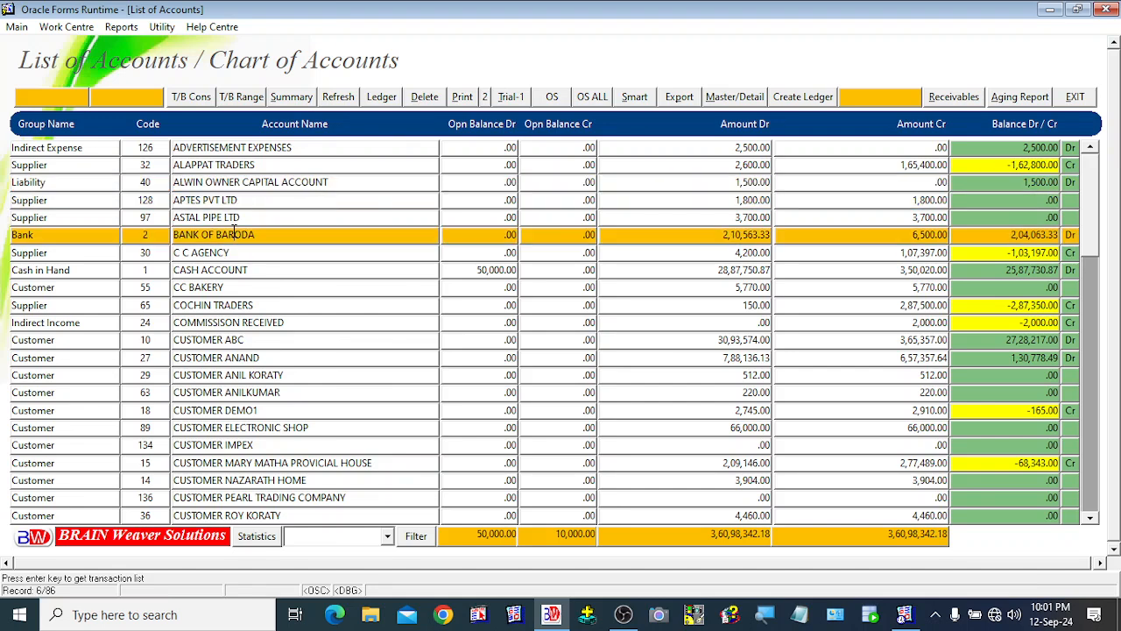
left_click(324, 321)
- Show the blank new ledger account creation form, exit it without saving, and select CASH ACCOUNT in the list
left_click(802, 97)
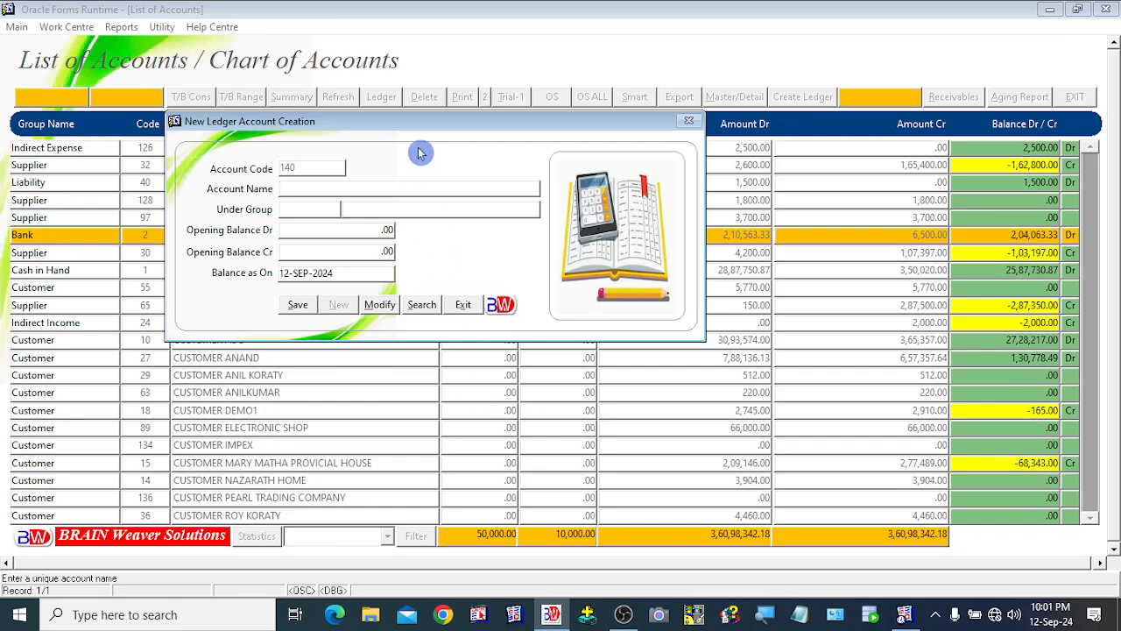
left_click_drag(413, 117, 484, 216)
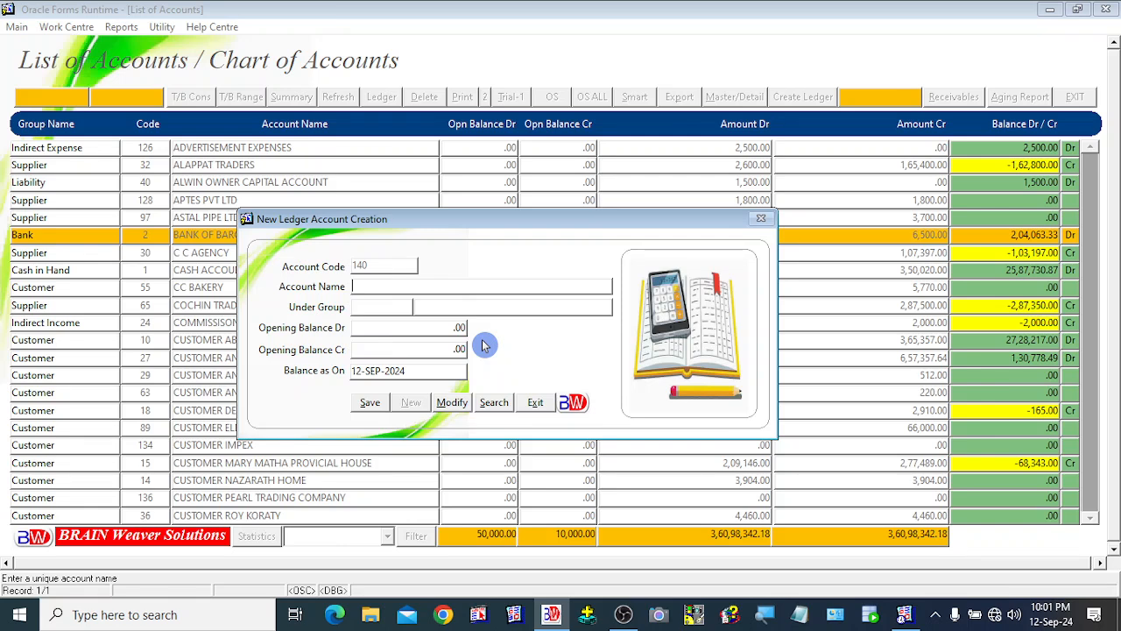
left_click(544, 404)
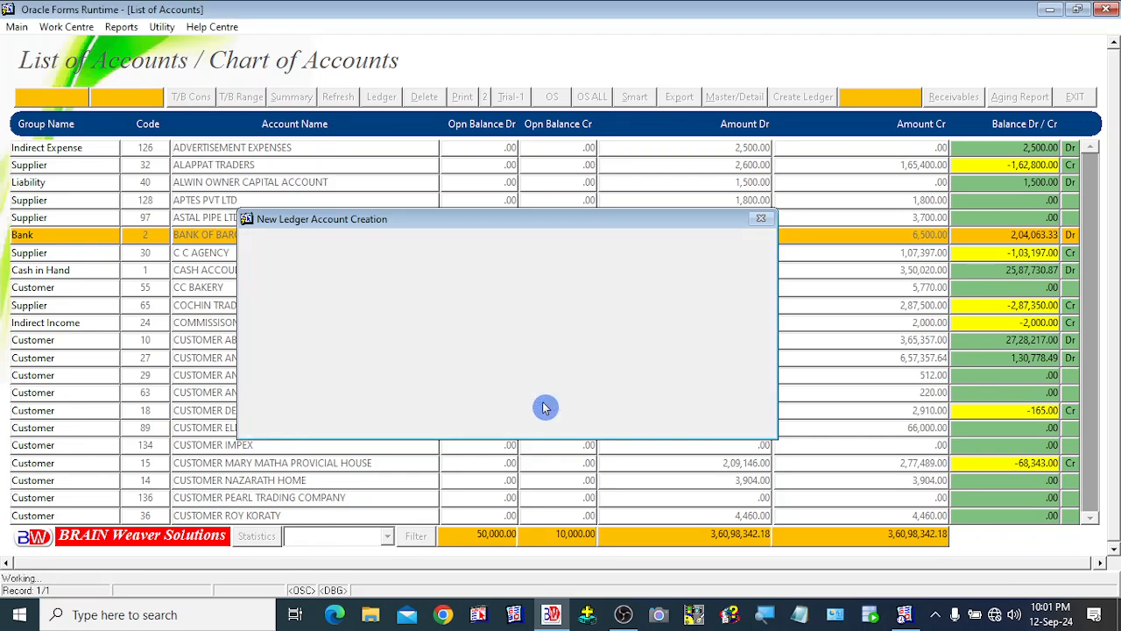
left_click(261, 272)
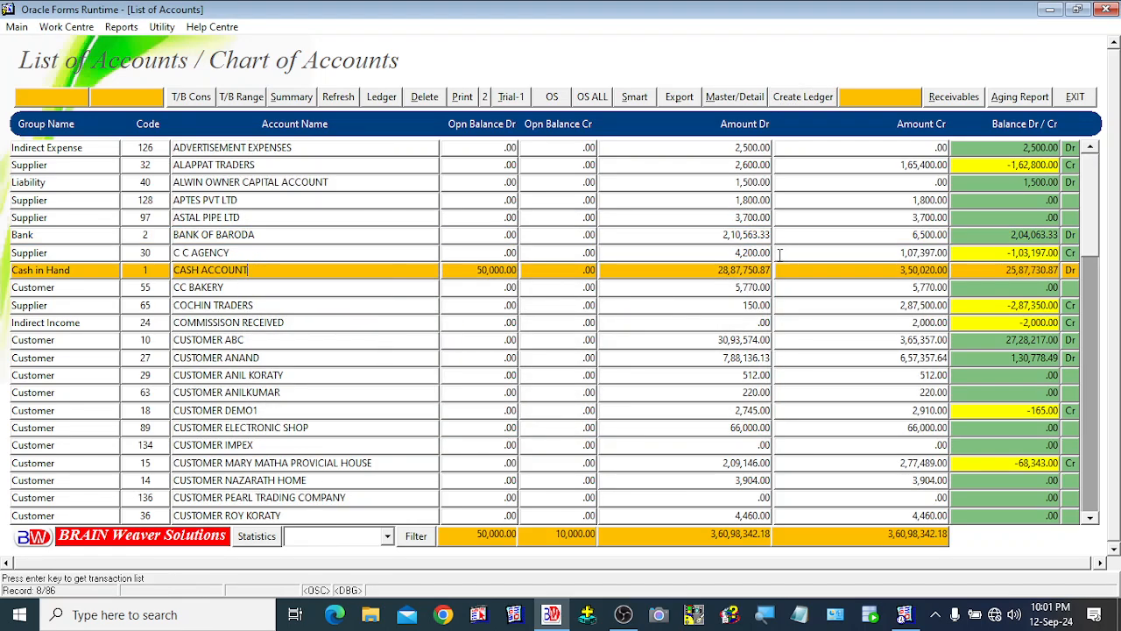
- Inspect the general ledger modification form and its list of ledger accounts from the ledger creation form, then exit without changes
left_click(813, 103)
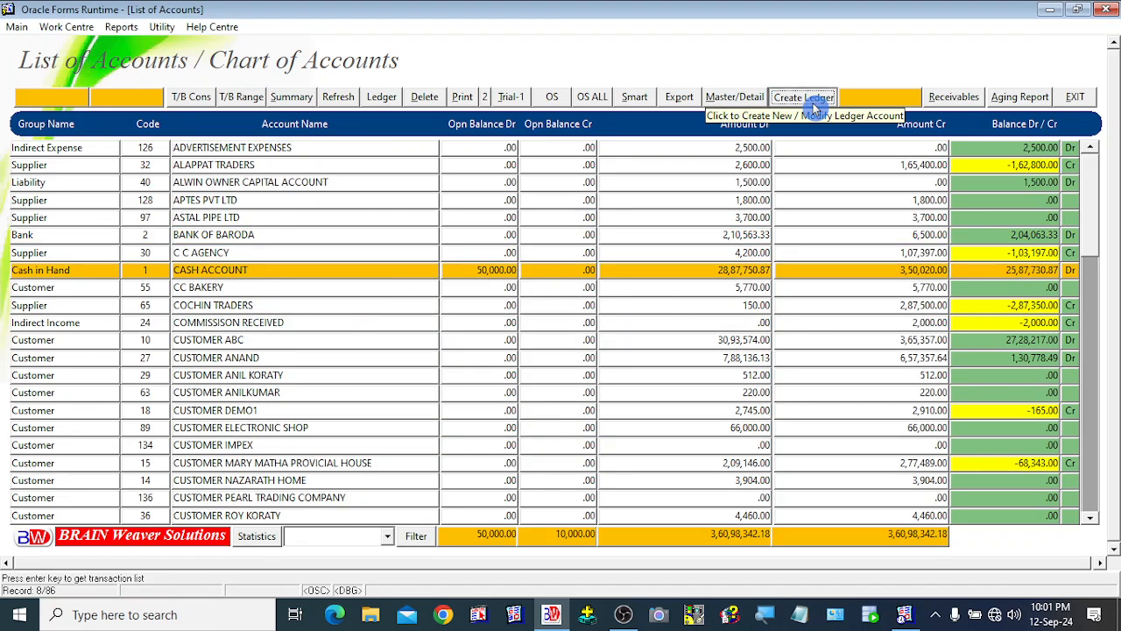
left_click_drag(477, 134, 544, 195)
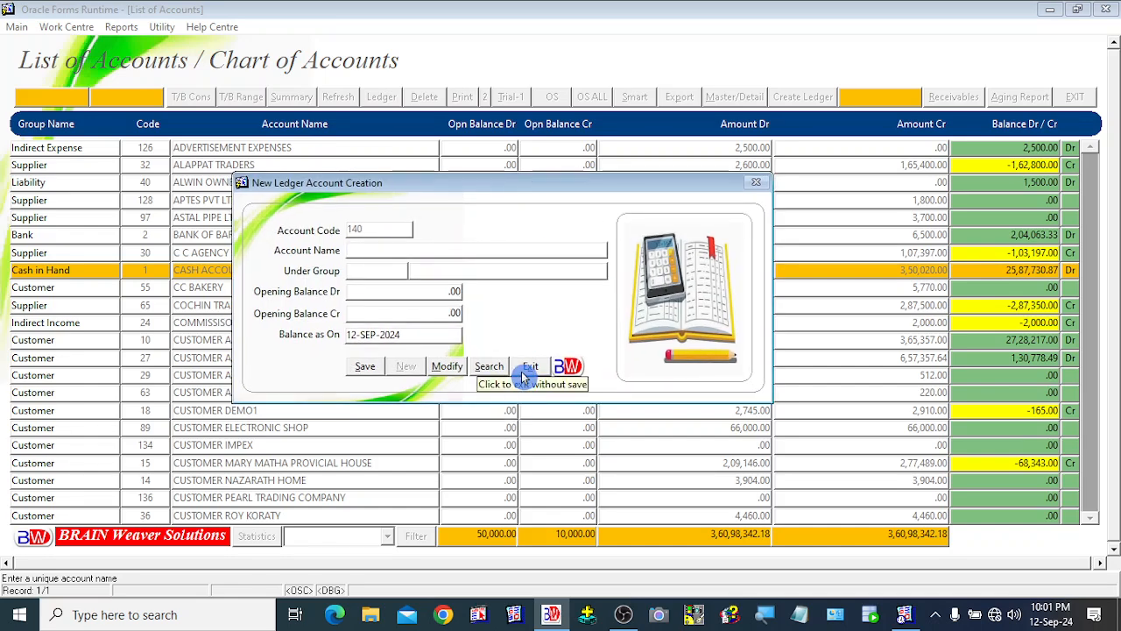
left_click(459, 372)
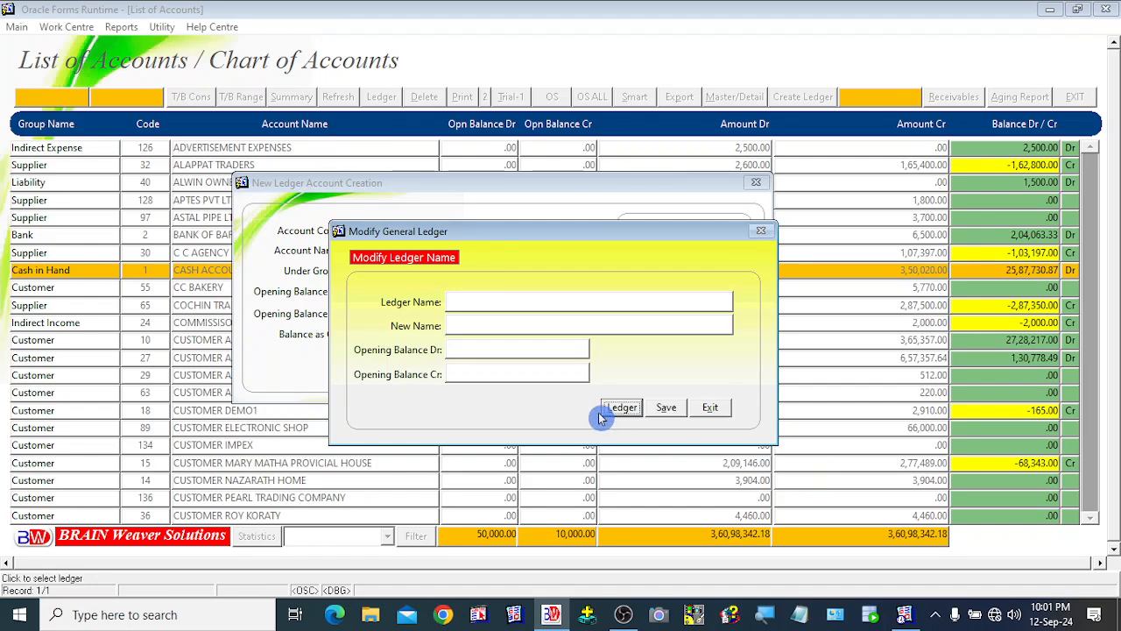
left_click(620, 409)
left_click(428, 354)
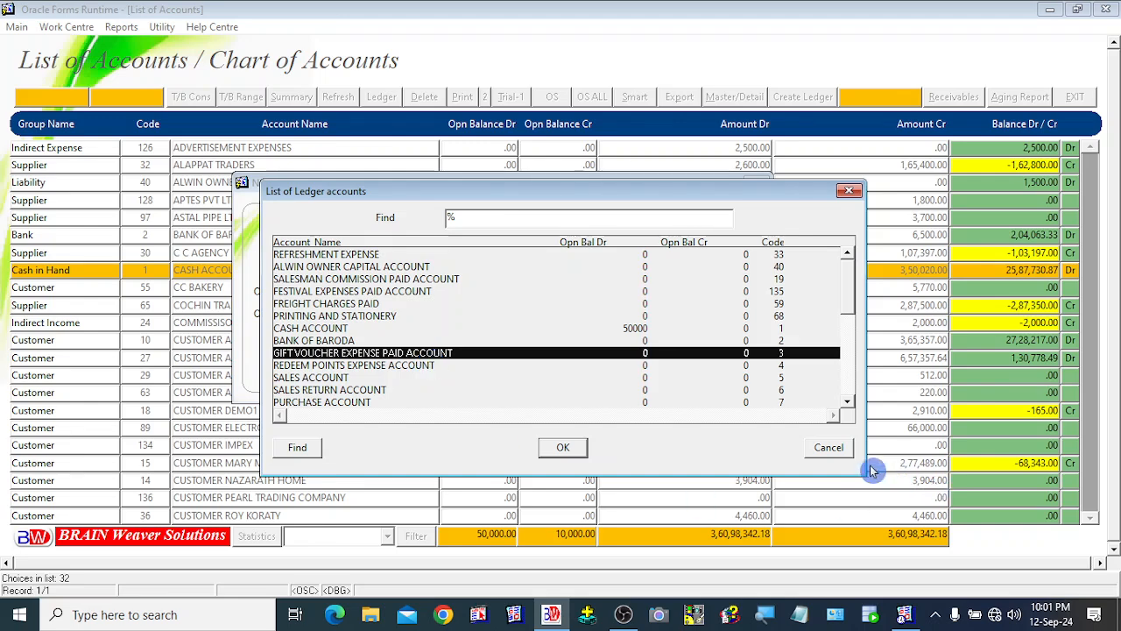
left_click(829, 447)
left_click(709, 409)
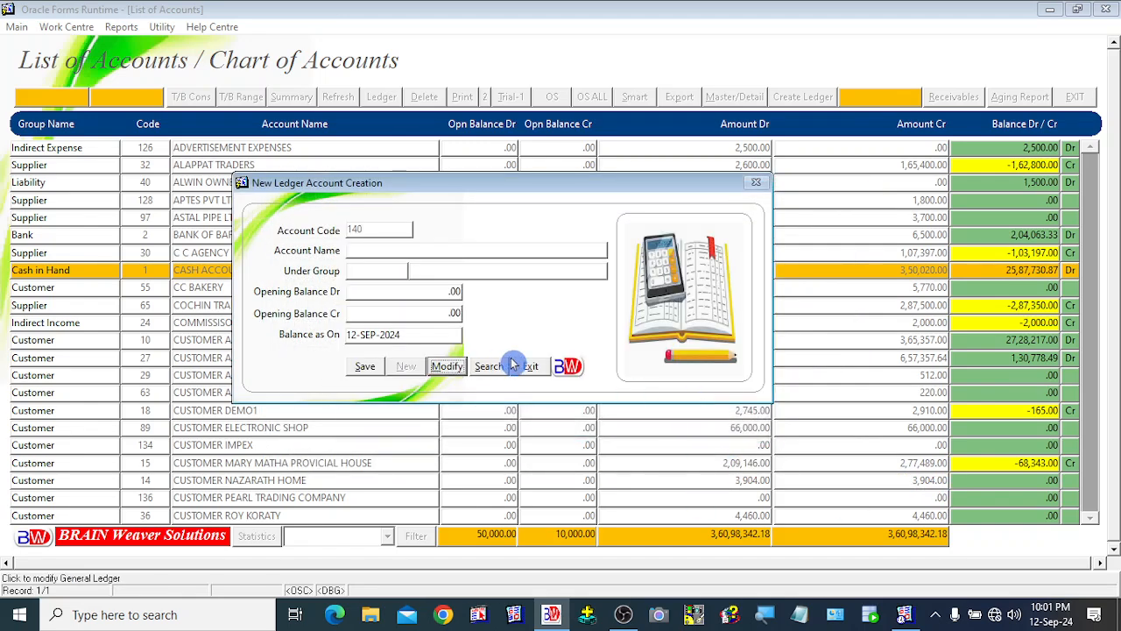
left_click(543, 367)
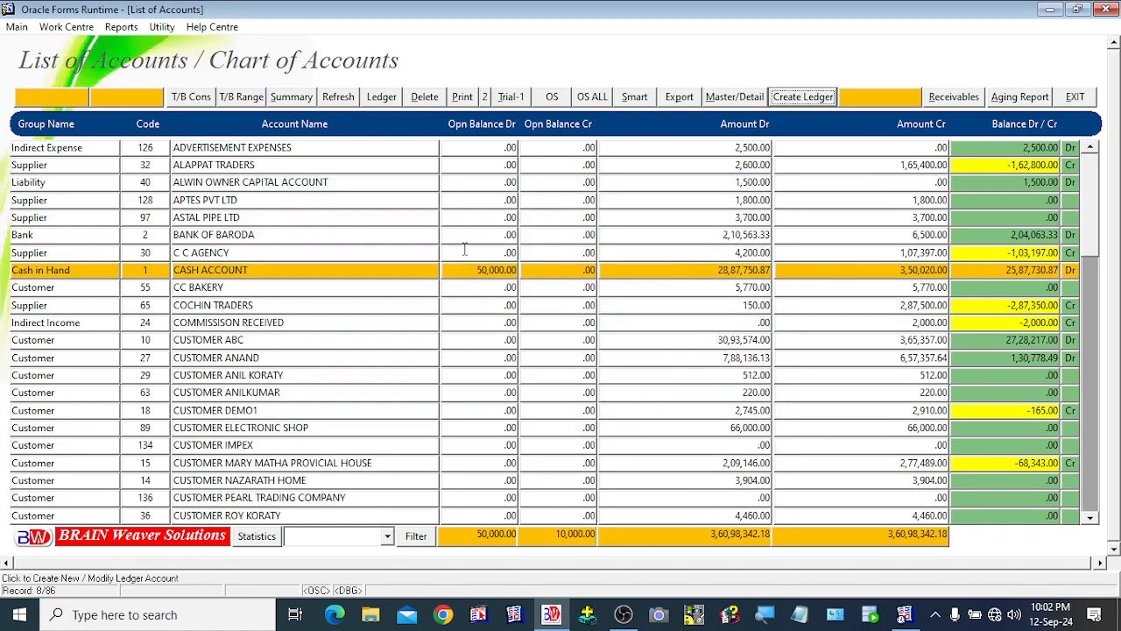
- Set the receivables location to COCHIN using the TRENDS PVT LTD entry in the list of customer locations
left_click(871, 99)
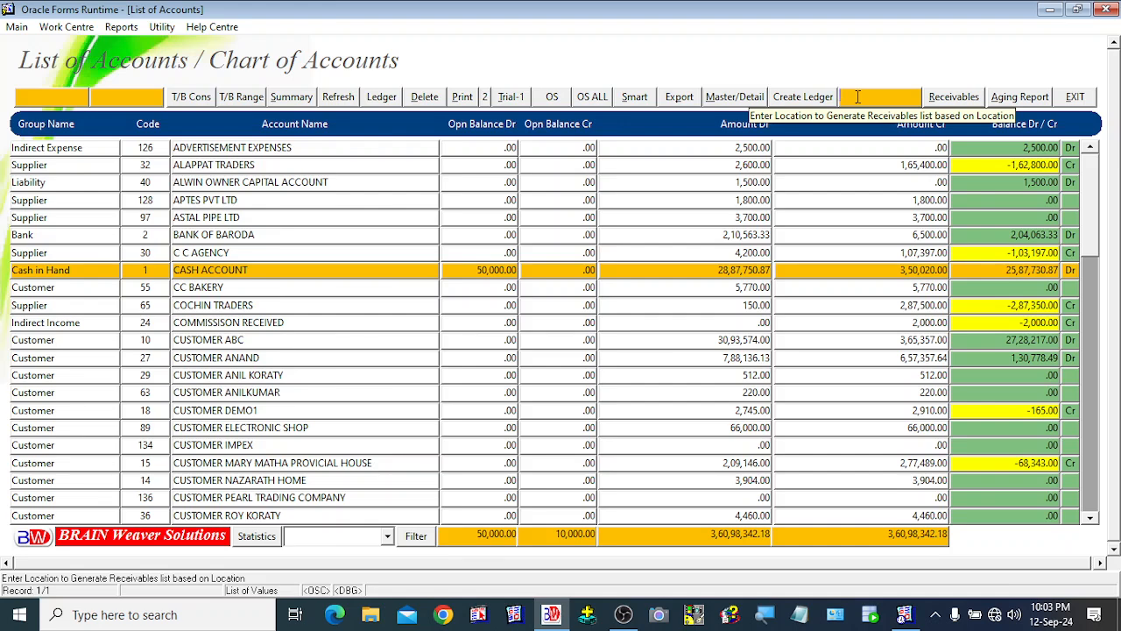
left_click(857, 98)
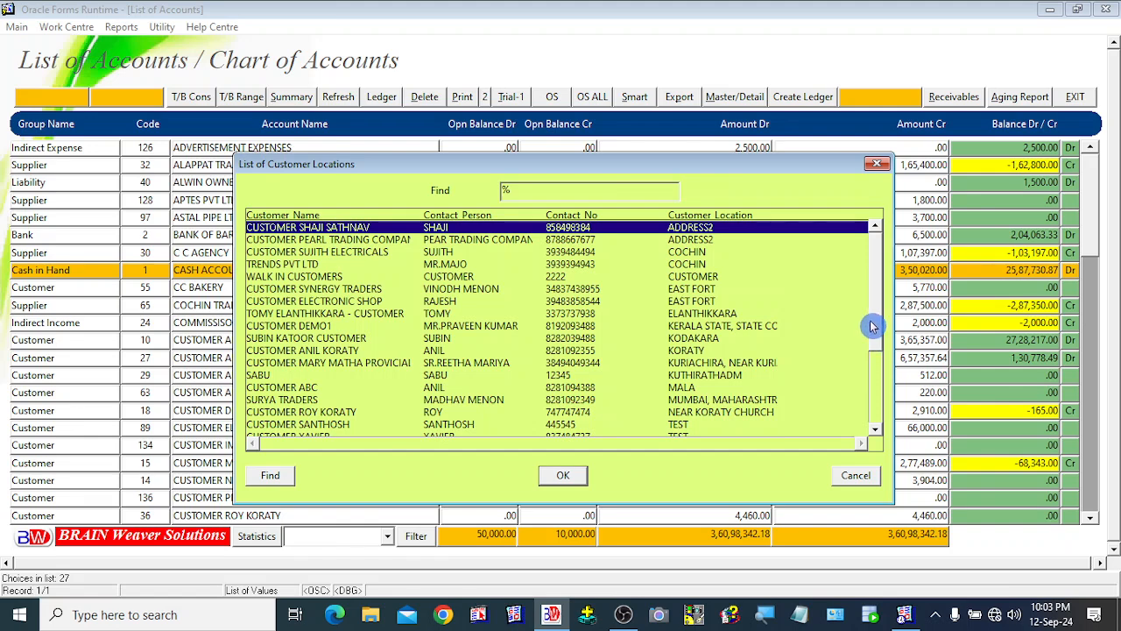
left_click(296, 350)
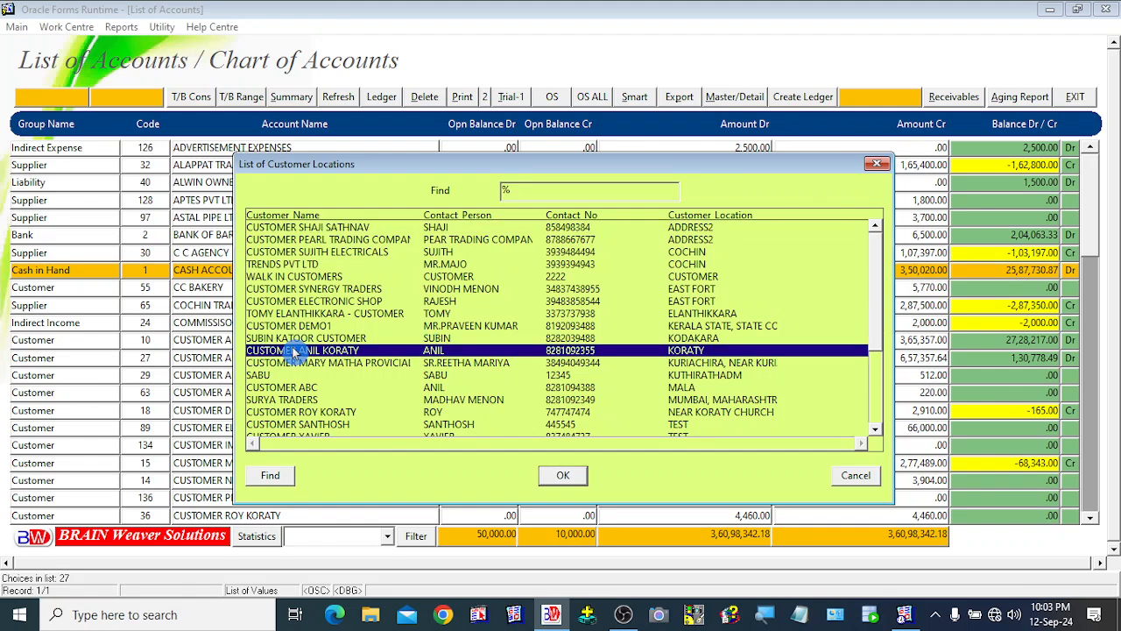
left_click(302, 401)
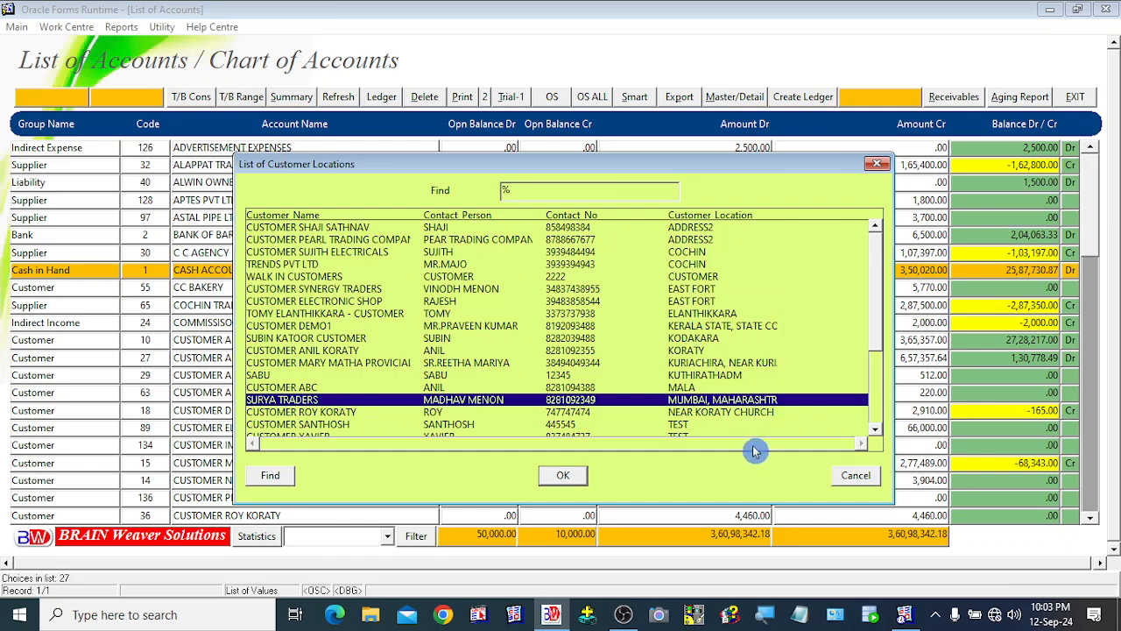
left_click(695, 255)
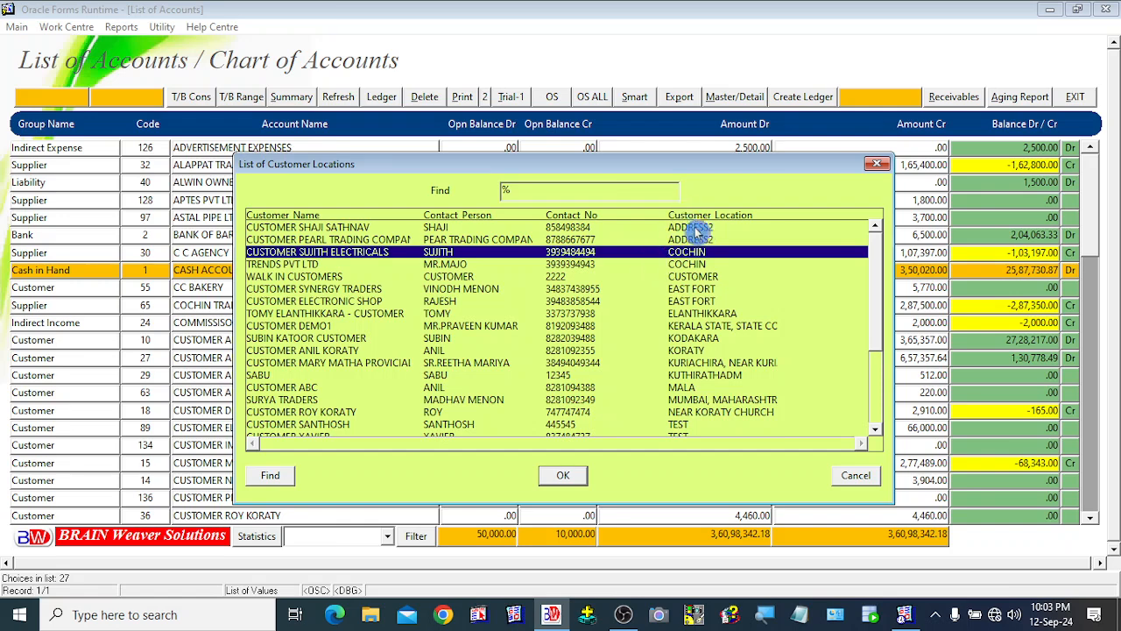
left_click(280, 264)
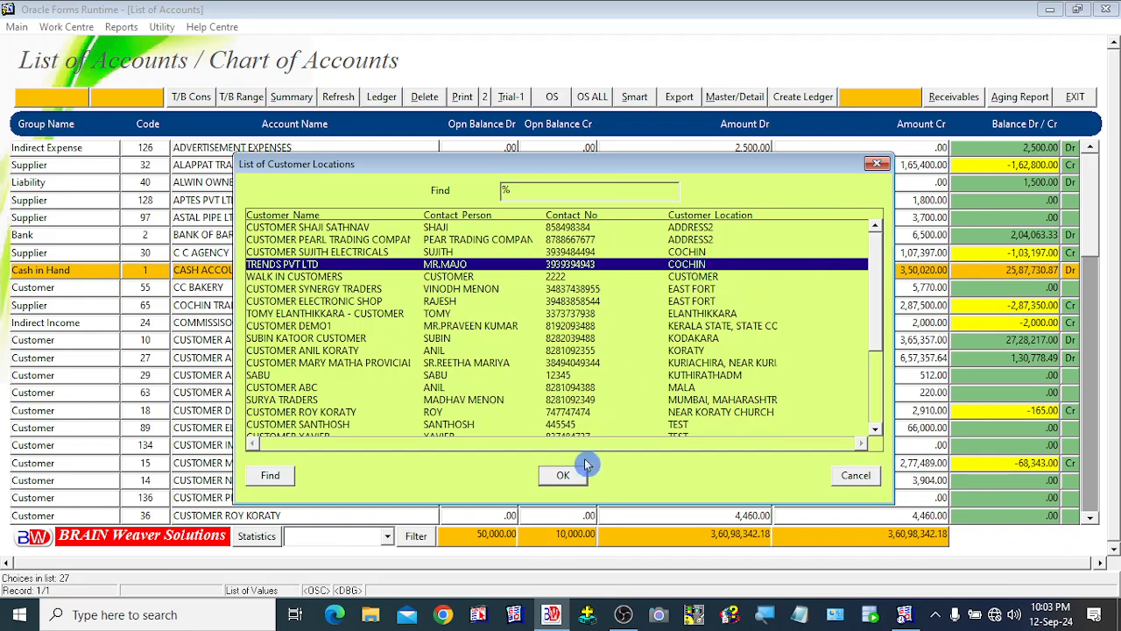
left_click(562, 482)
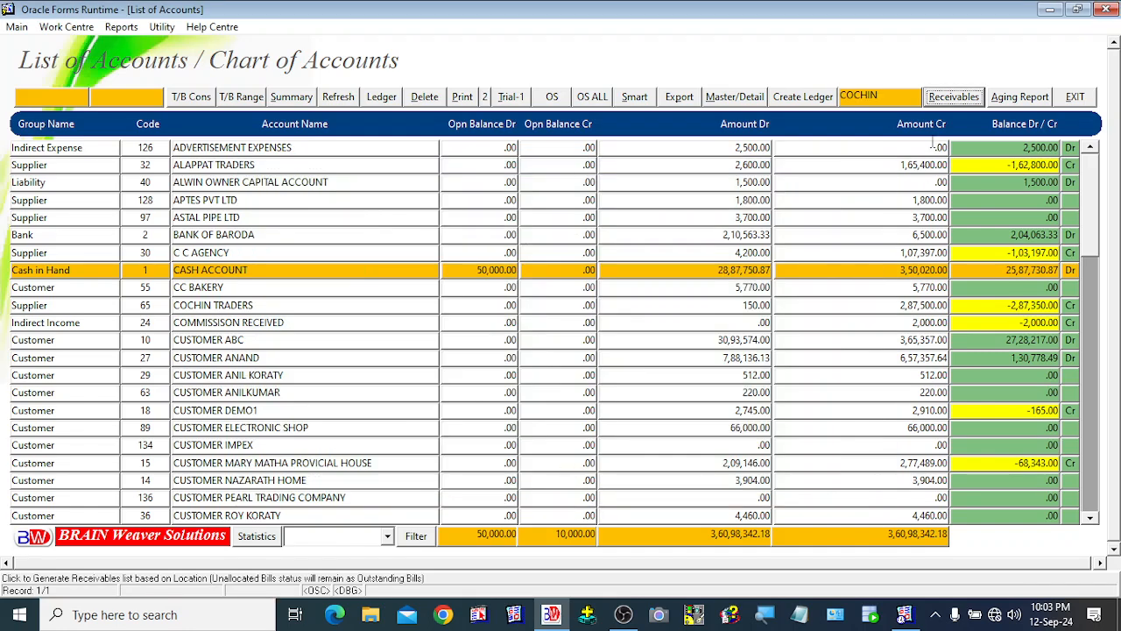
- Generate the receivables report for the chosen location, examine the customers' receivables and total up close, and close the preview
left_click(948, 102)
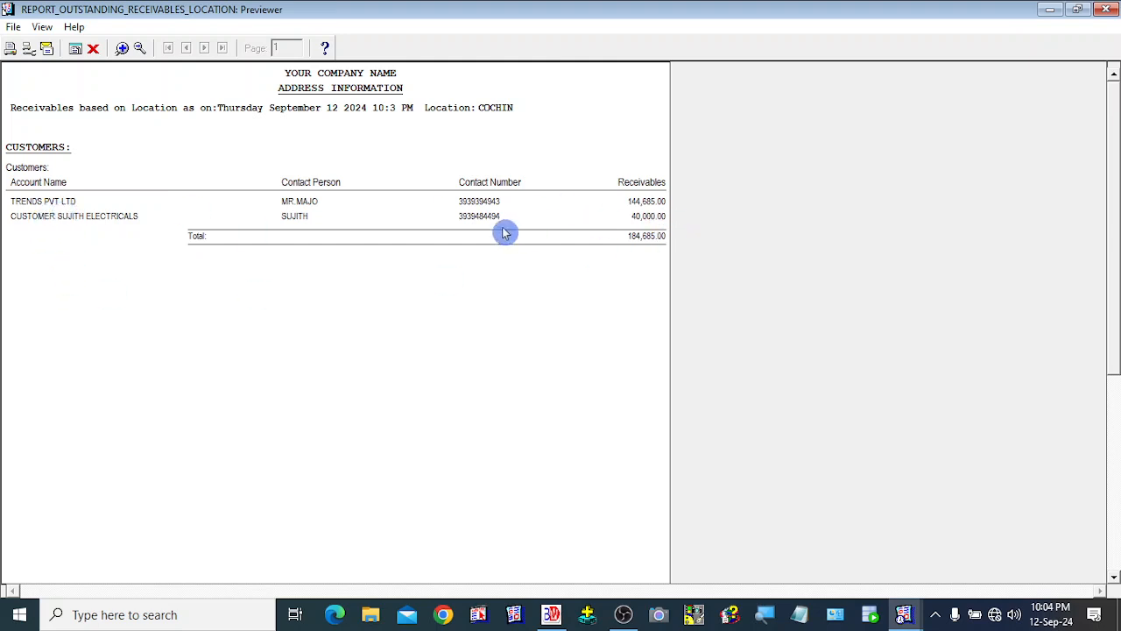
left_click(122, 48)
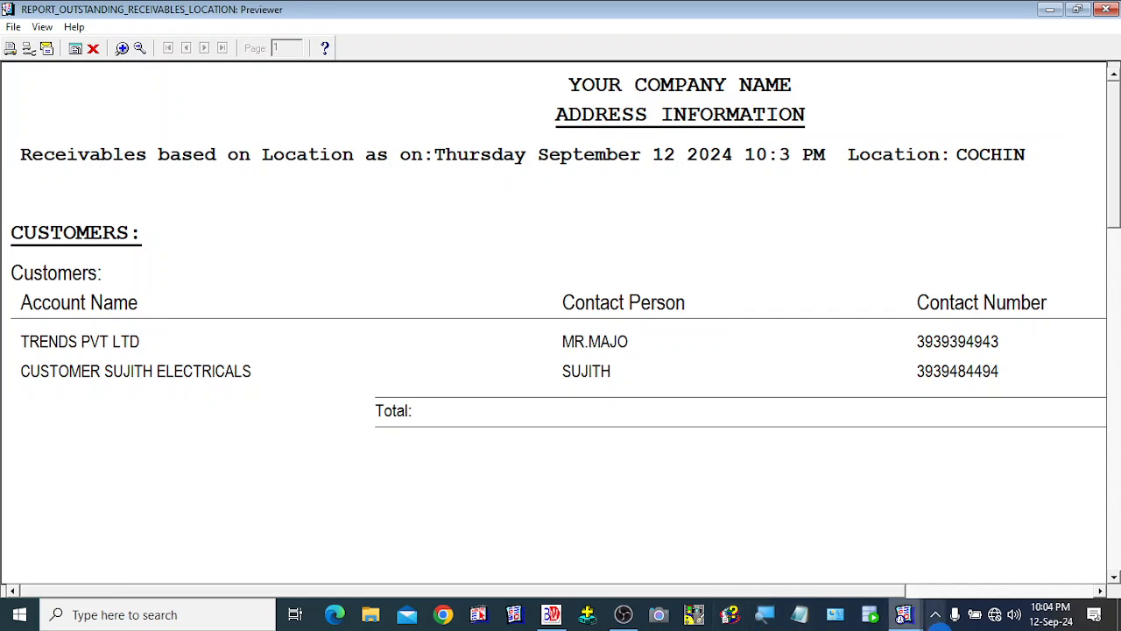
left_click(1055, 594)
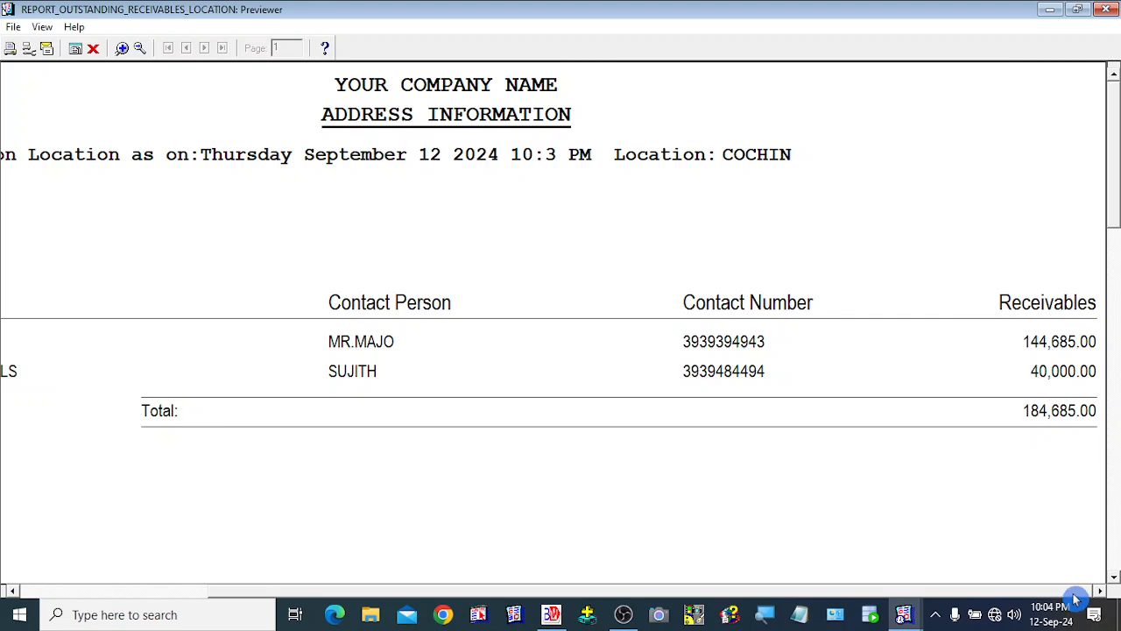
left_click(140, 49)
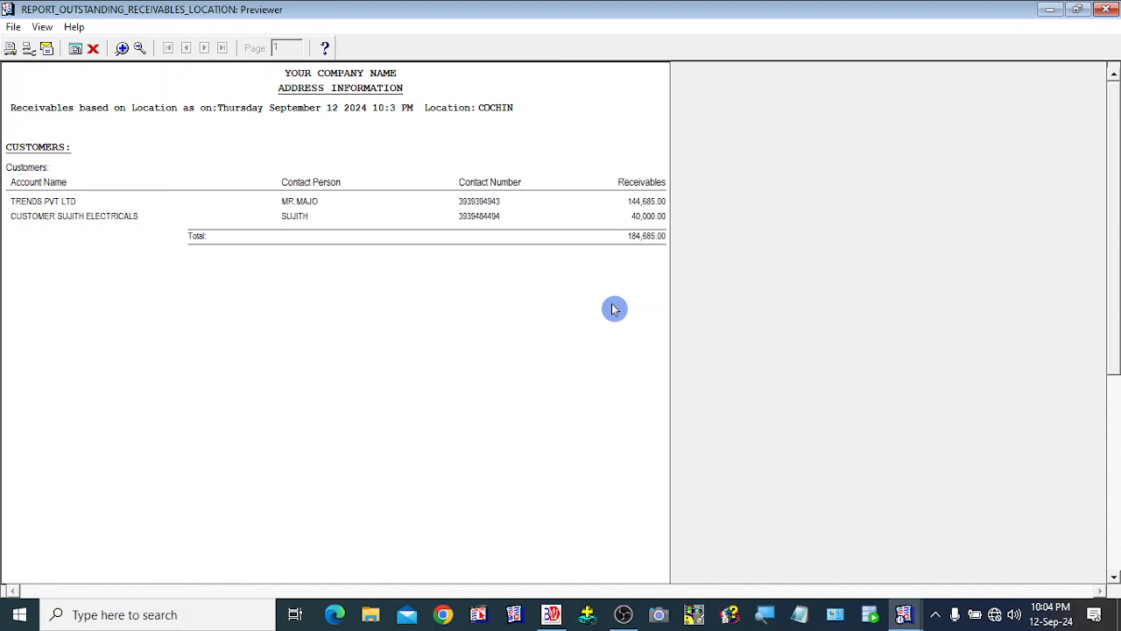
left_click(94, 52)
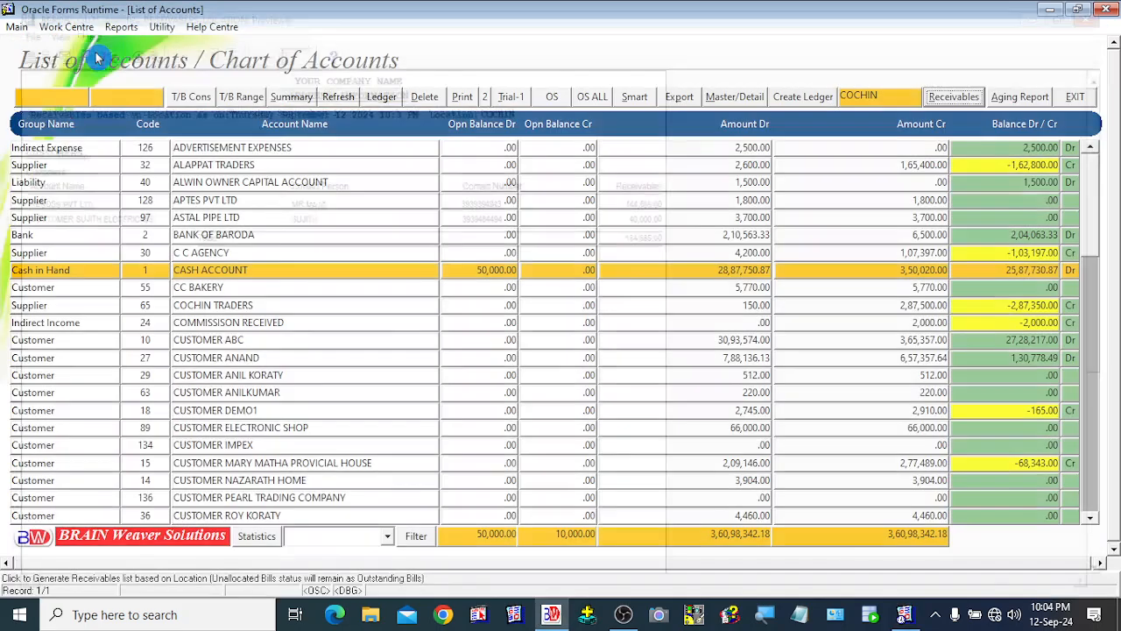
left_click(714, 336)
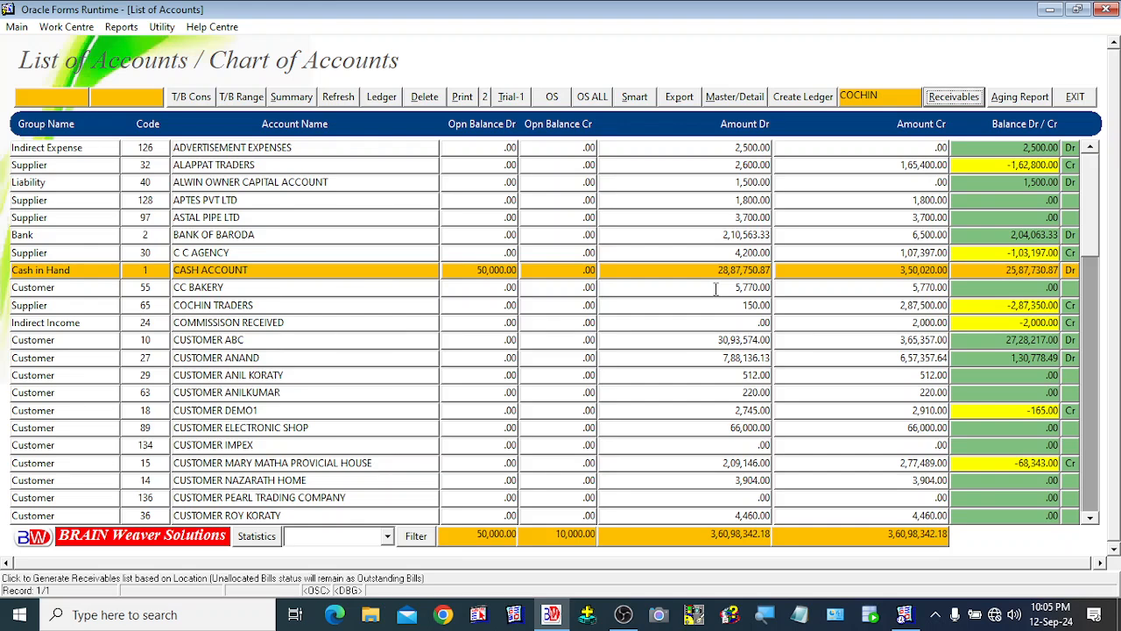
- Generate the outstanding receivables aging report, examine the under 30, 30 to 60 and over 60 days columns with totals, and close it
left_click(1008, 98)
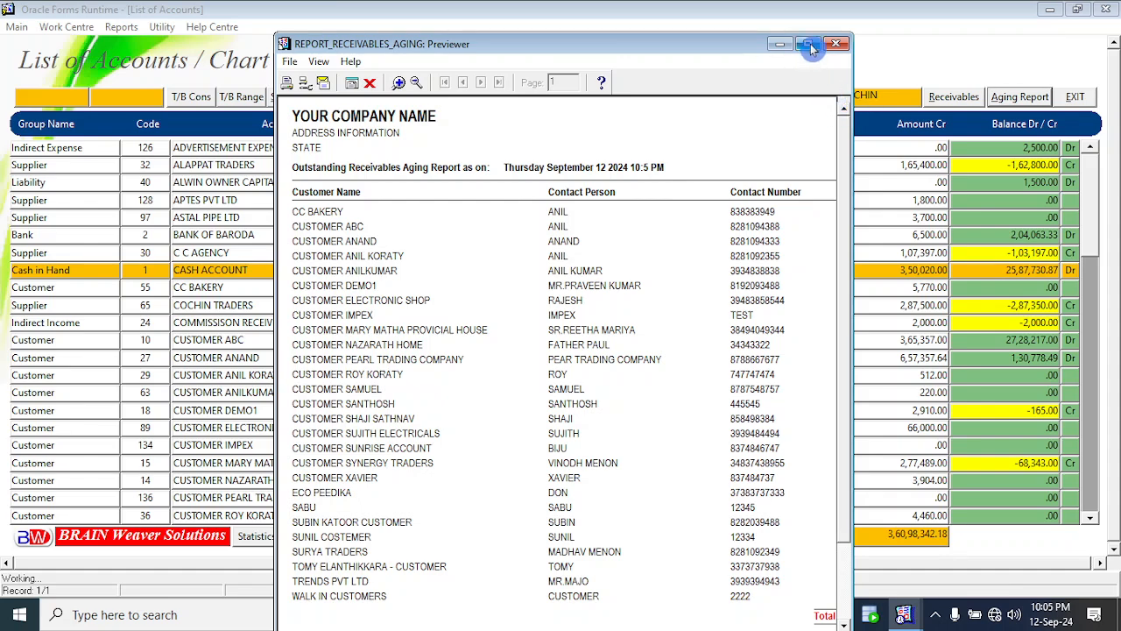
double_click(813, 46)
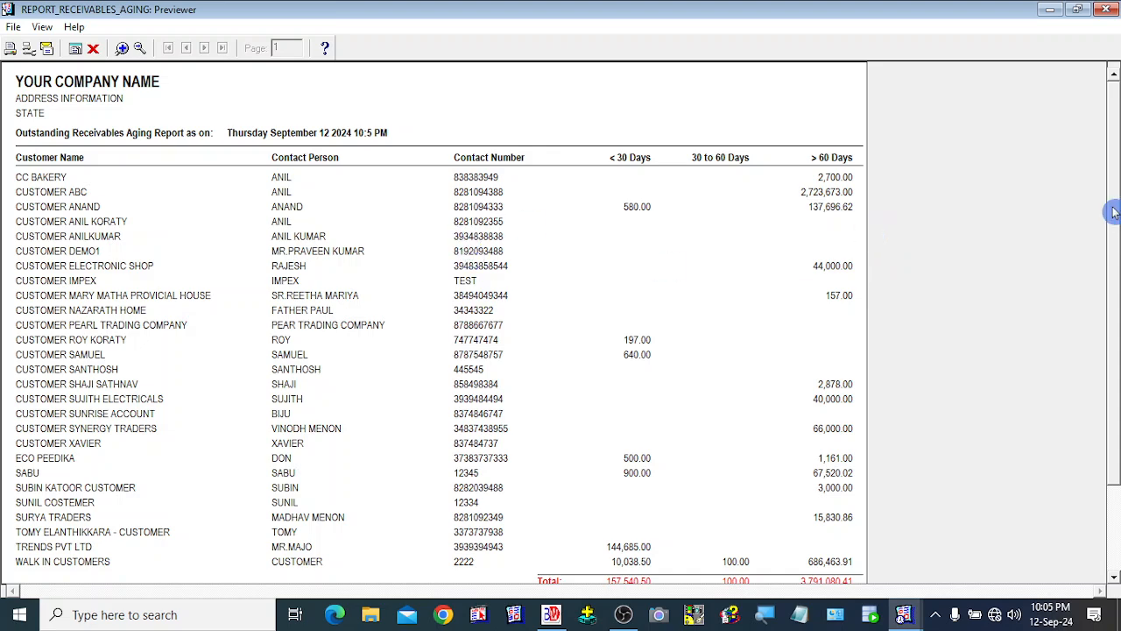
scroll(1115, 212, "down", 3)
scroll(1116, 204, "up", 3)
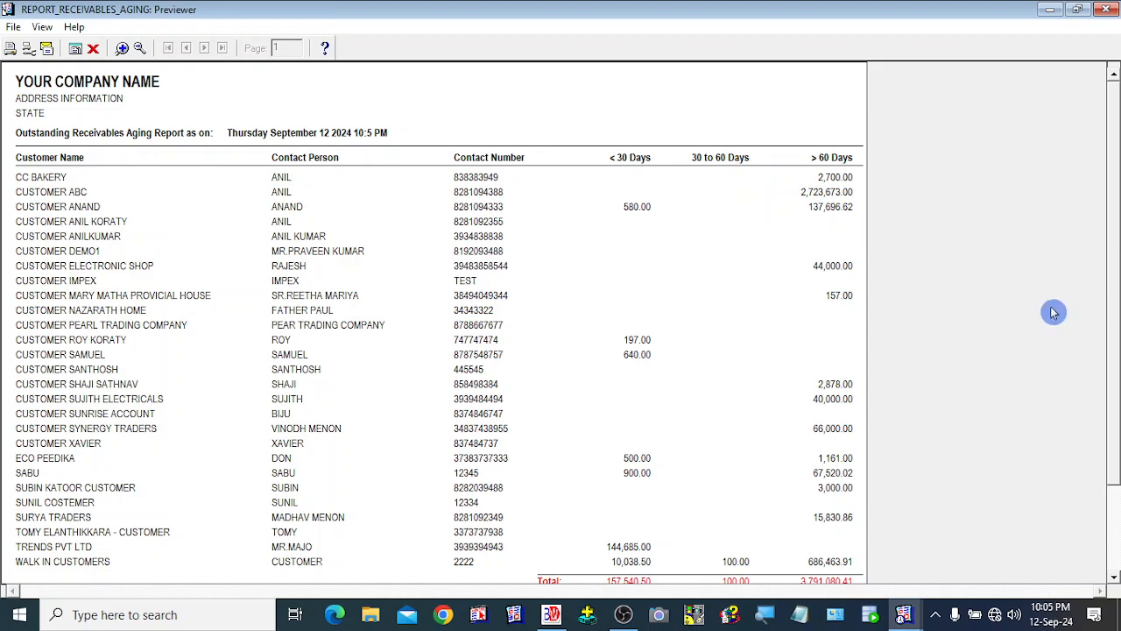
left_click_drag(1115, 229, 1119, 171)
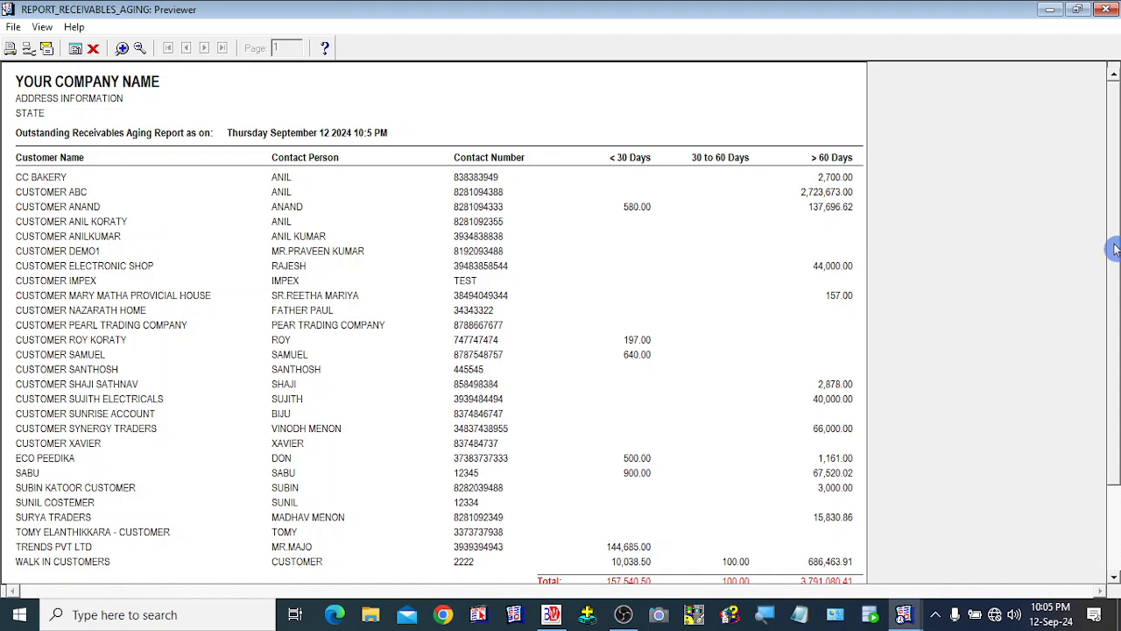
mouse_move(1114, 248)
left_mouse_down()
mouse_move(1115, 296)
mouse_move(1116, 254)
left_mouse_up()
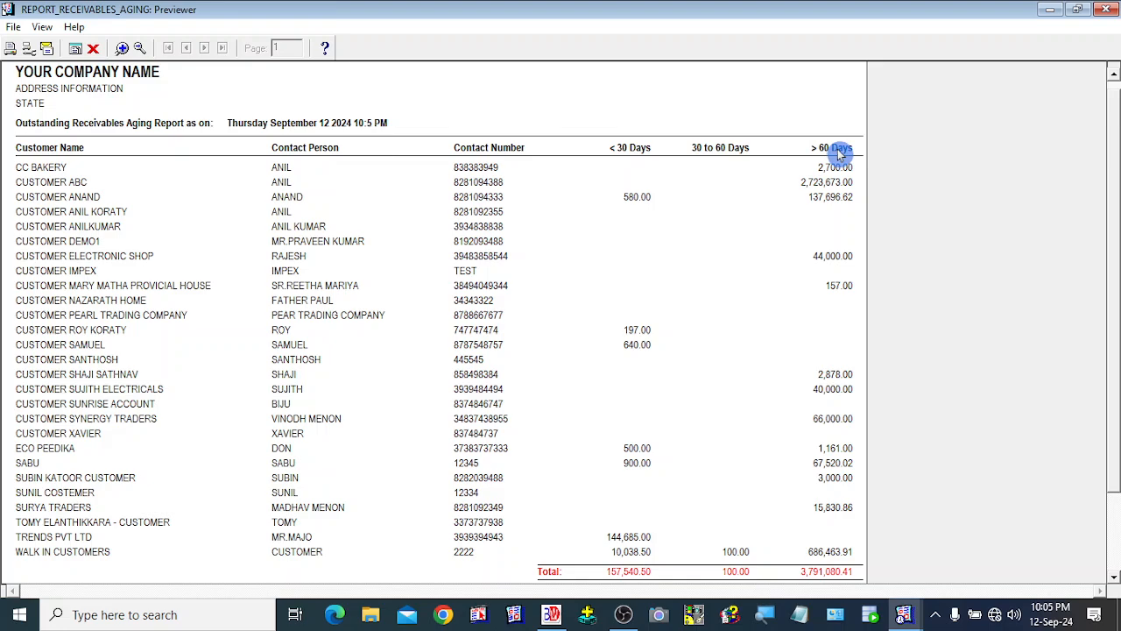
mouse_move(1117, 182)
left_mouse_down()
mouse_move(1117, 290)
mouse_move(1117, 197)
left_mouse_up()
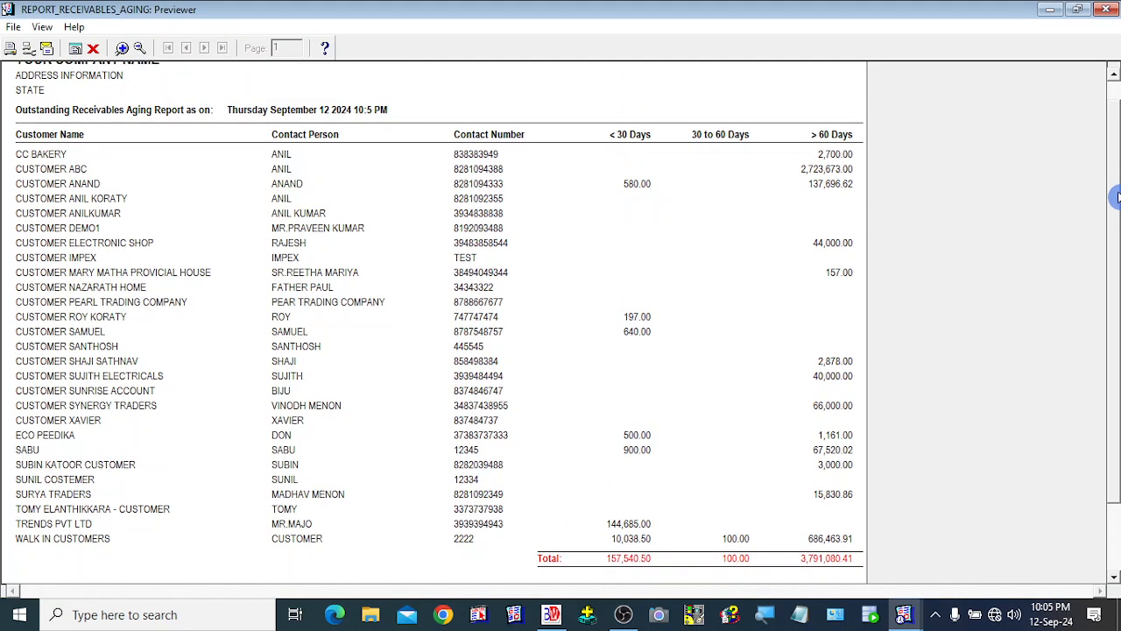
left_click_drag(1117, 196, 1117, 149)
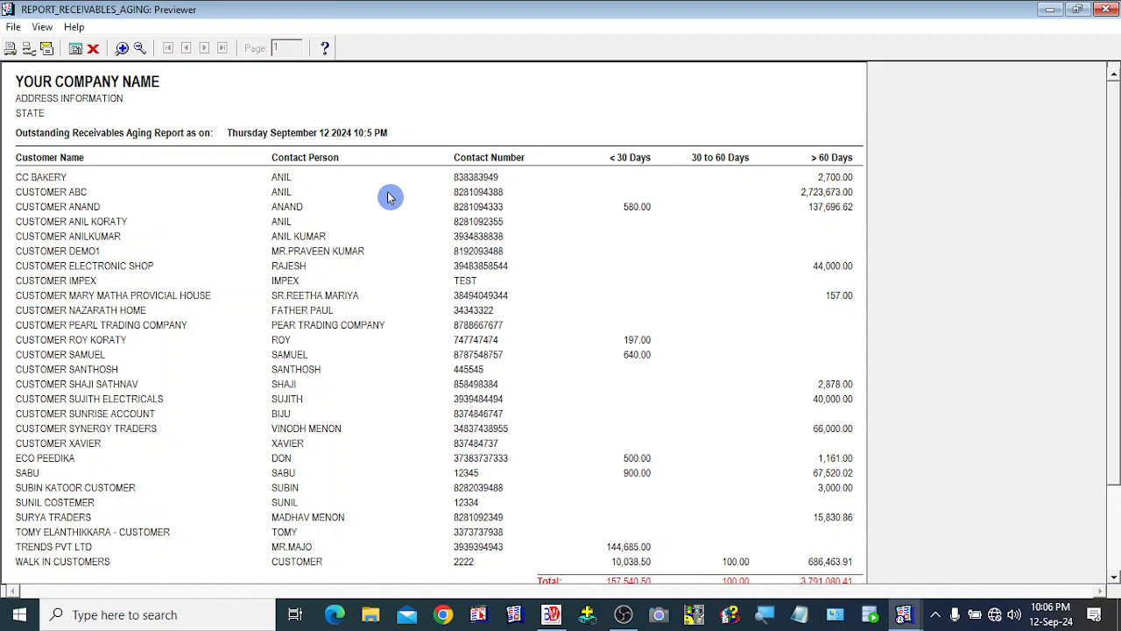
left_click(95, 50)
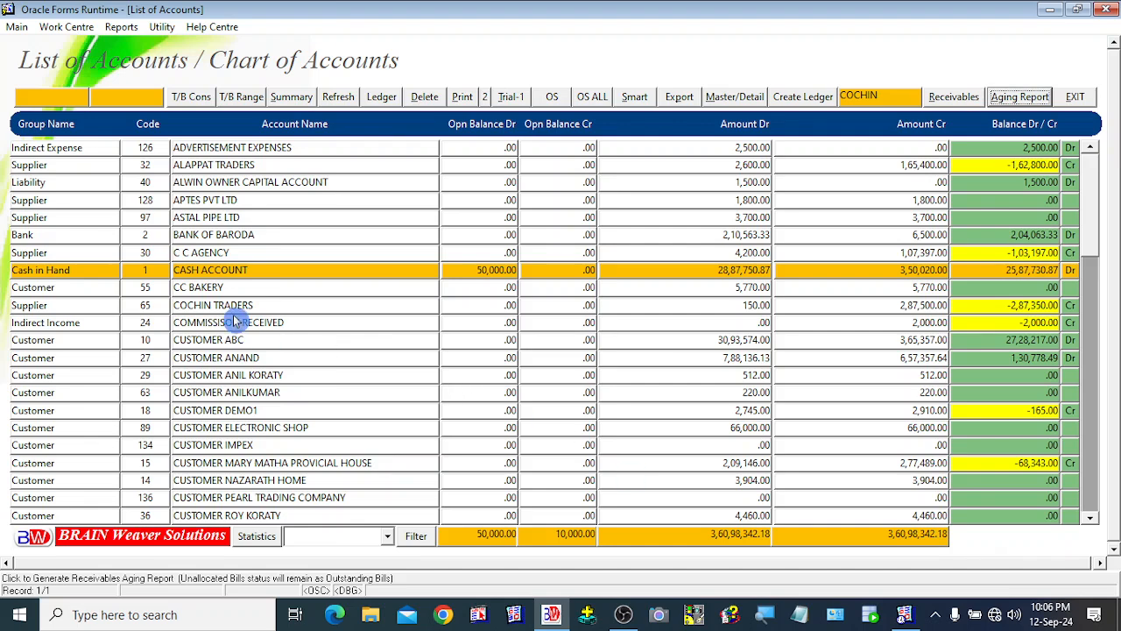
- Open the purchase and sales master detail from the list of accounts and show the items of purchase bill 205 from COCHIN TRADERS
left_click(223, 288)
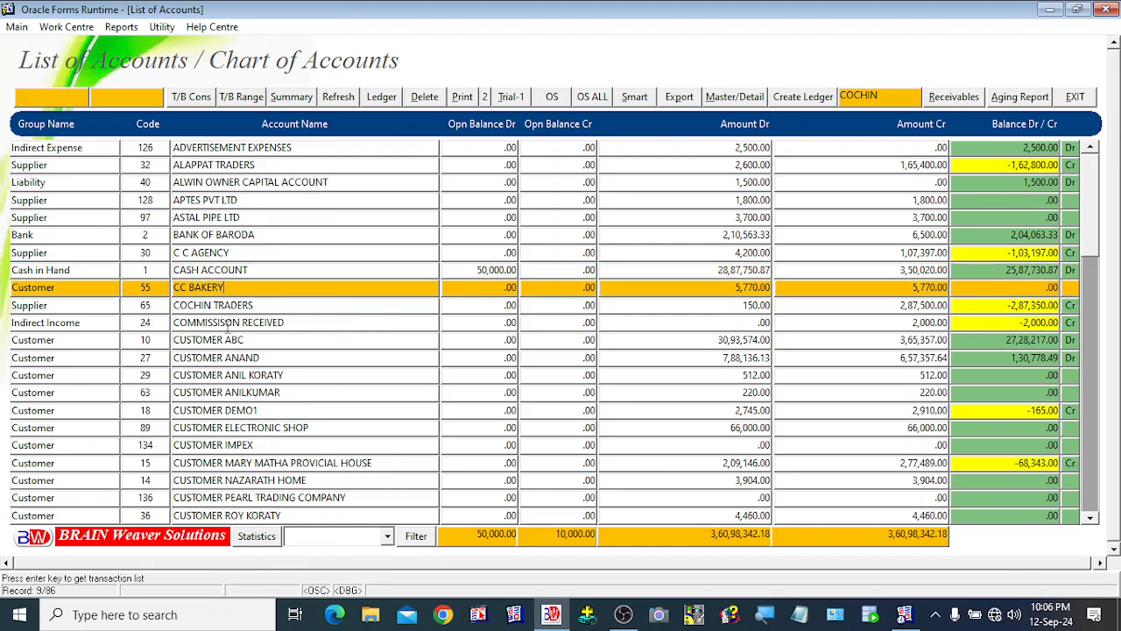
left_click(223, 270)
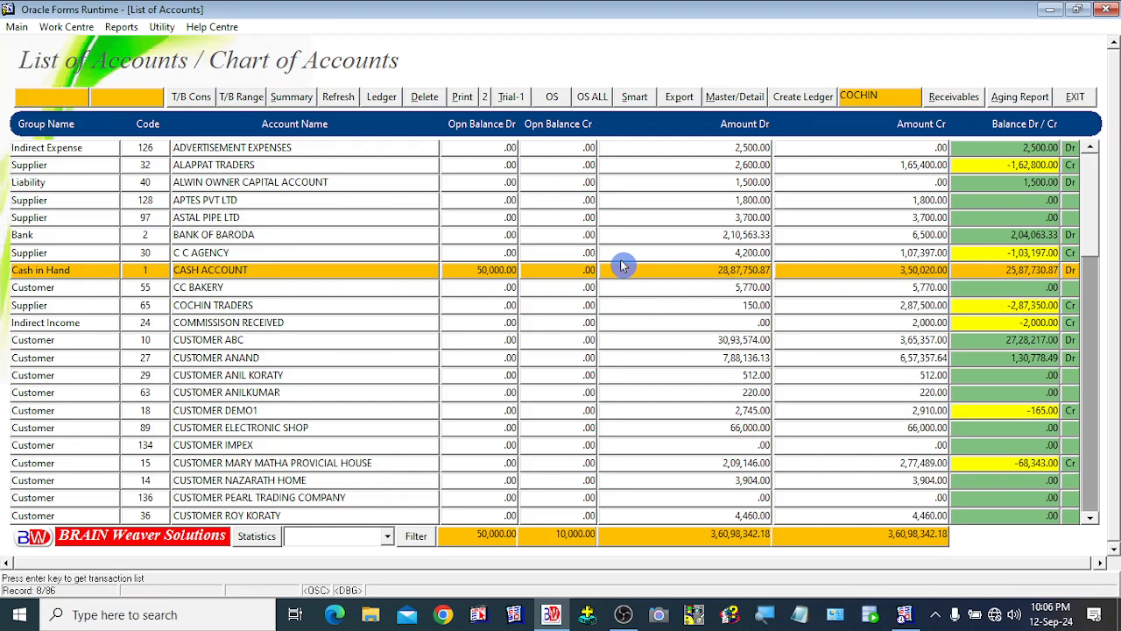
left_click(738, 101)
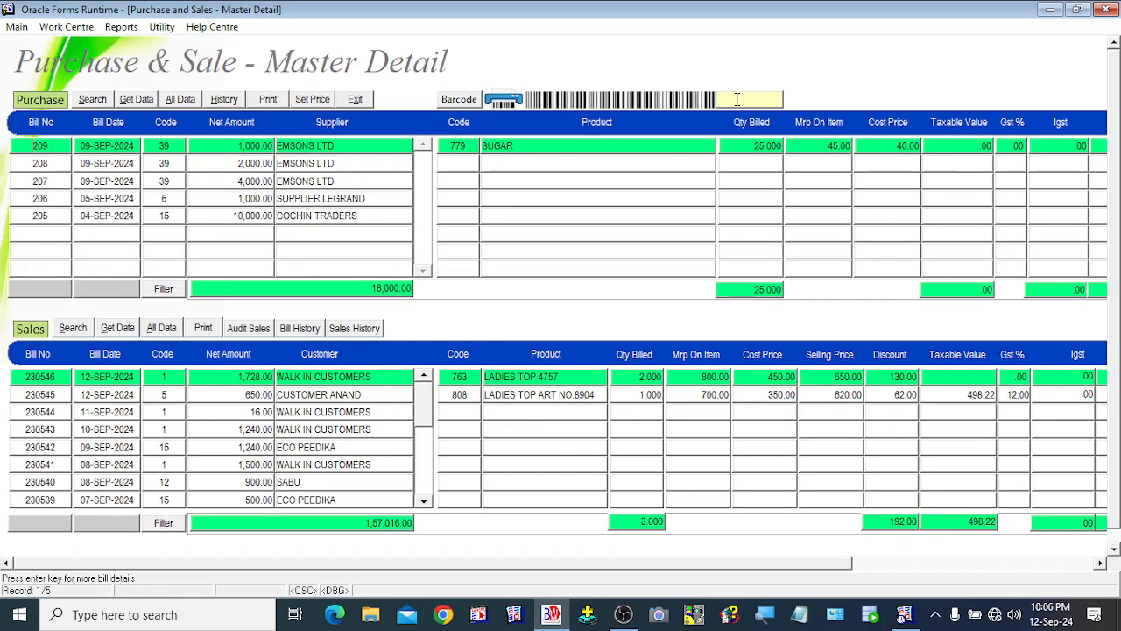
left_click(114, 214)
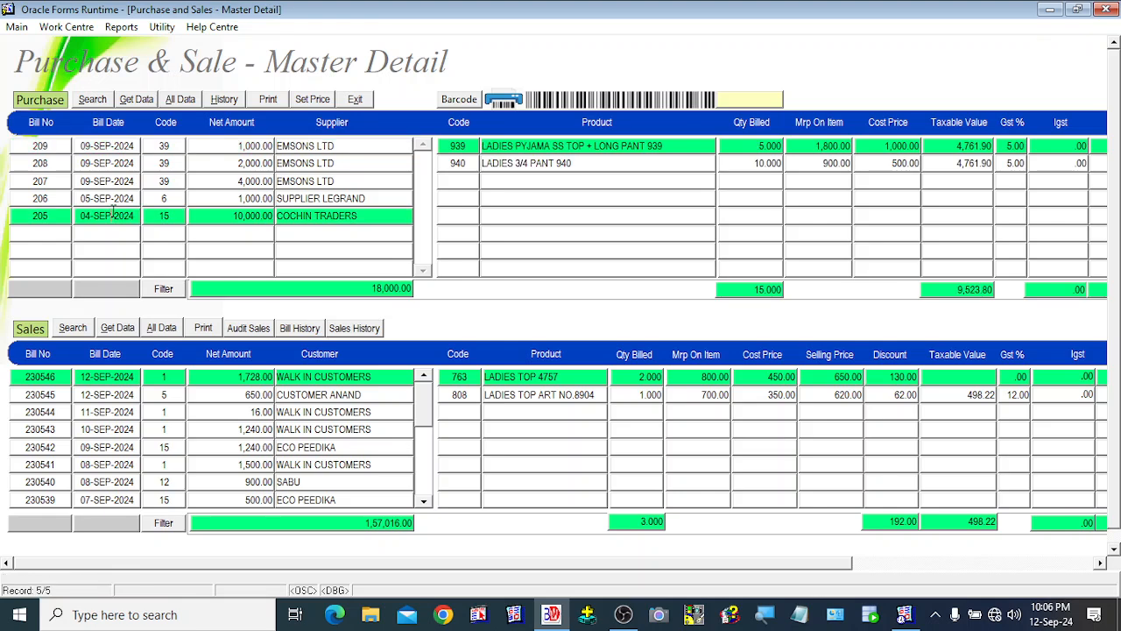
- Browse purchase bills 205 to 209 one by one and examine the products billed on each
left_click(92, 181)
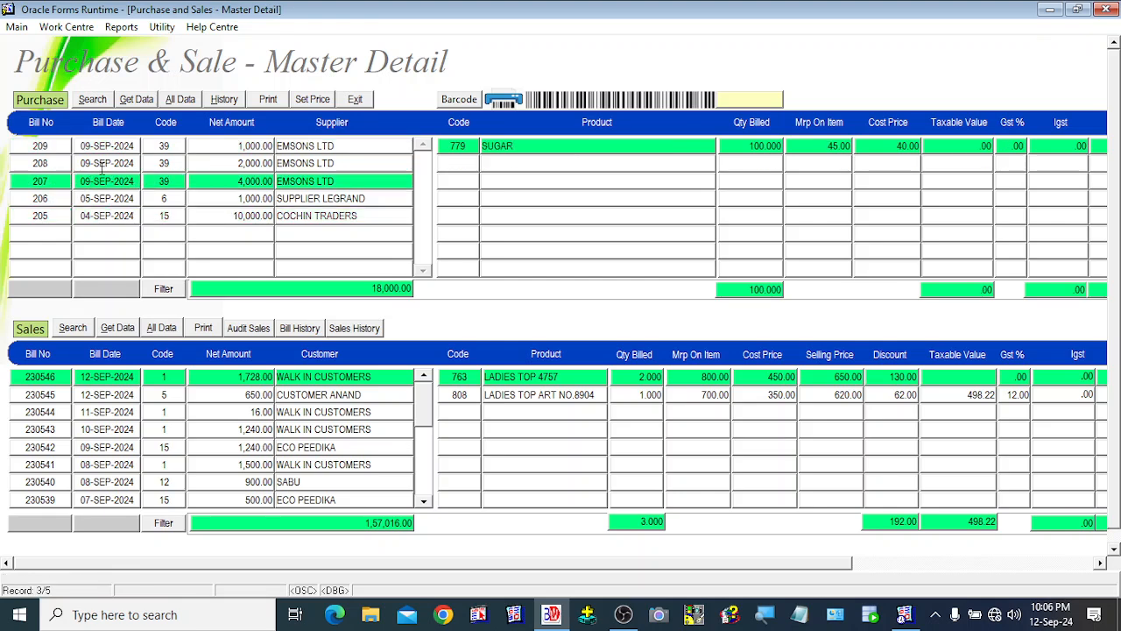
left_click(102, 164)
left_click(102, 146)
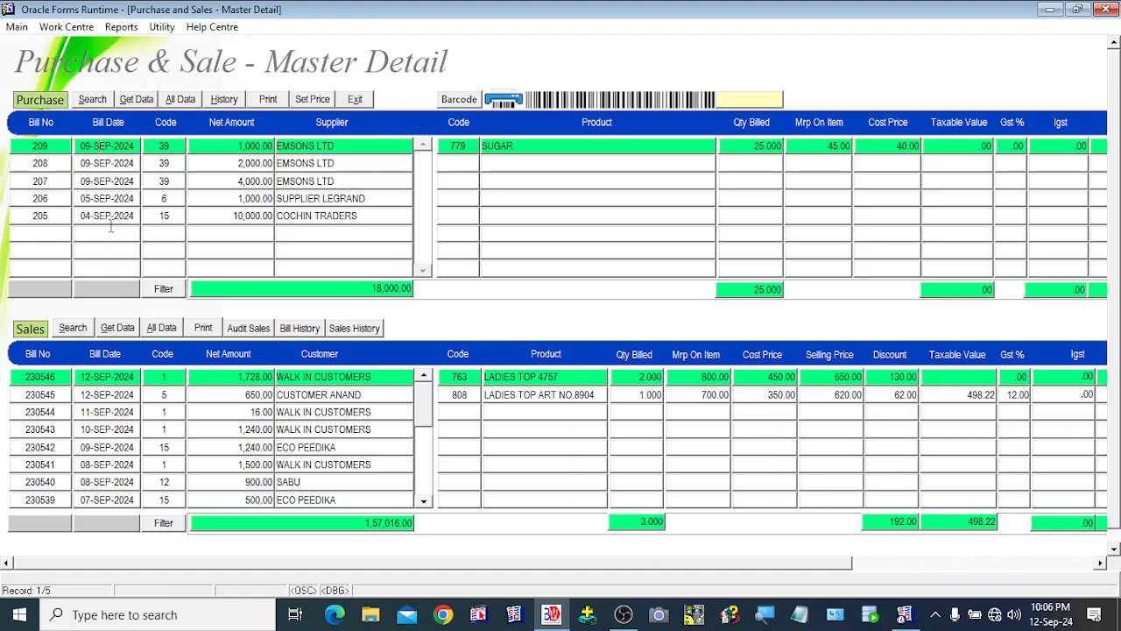
left_click(109, 219)
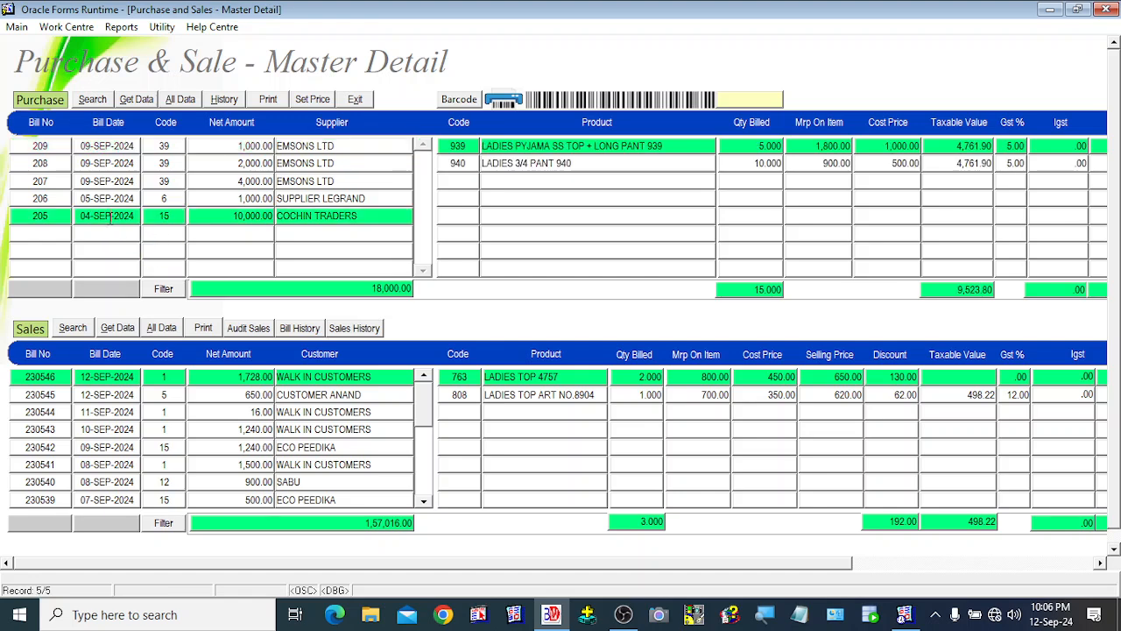
left_click(110, 199)
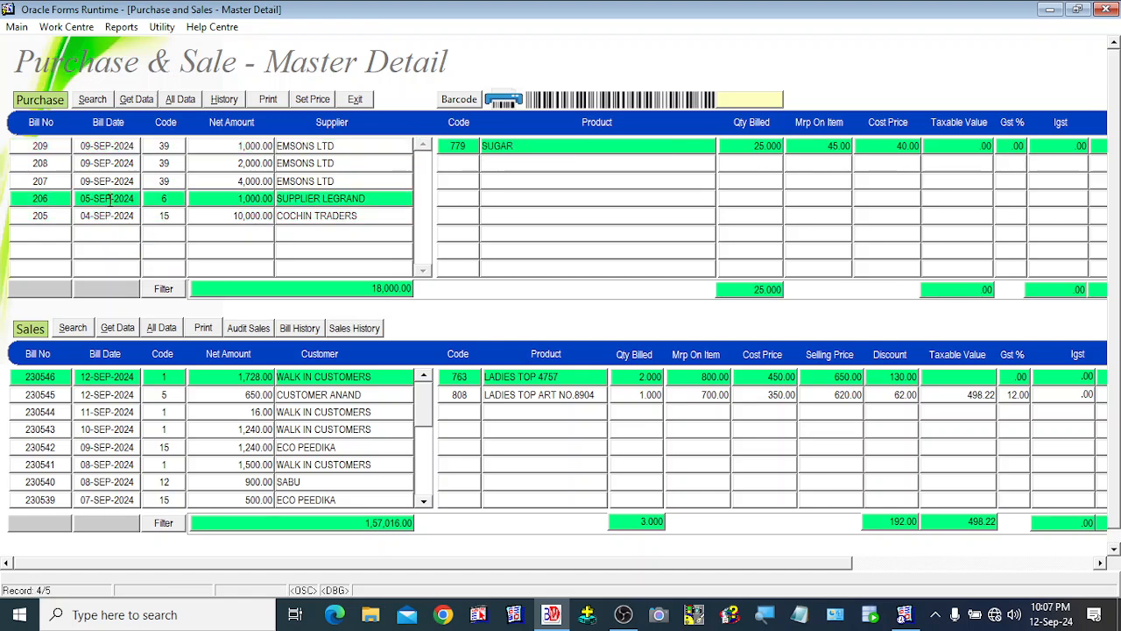
left_click(116, 165)
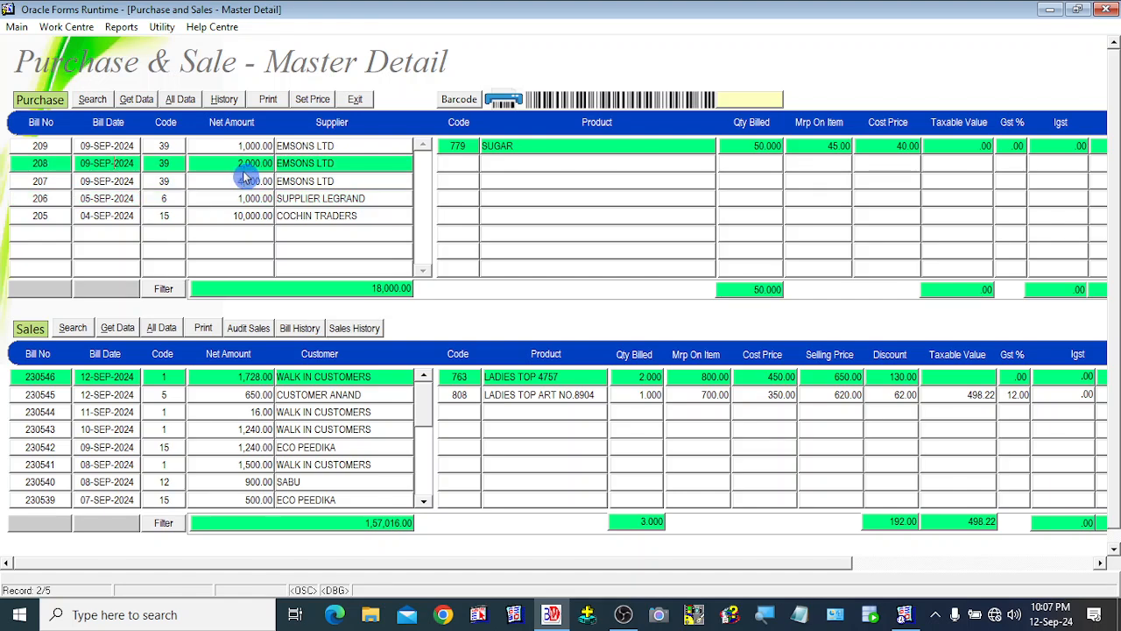
left_click(210, 219)
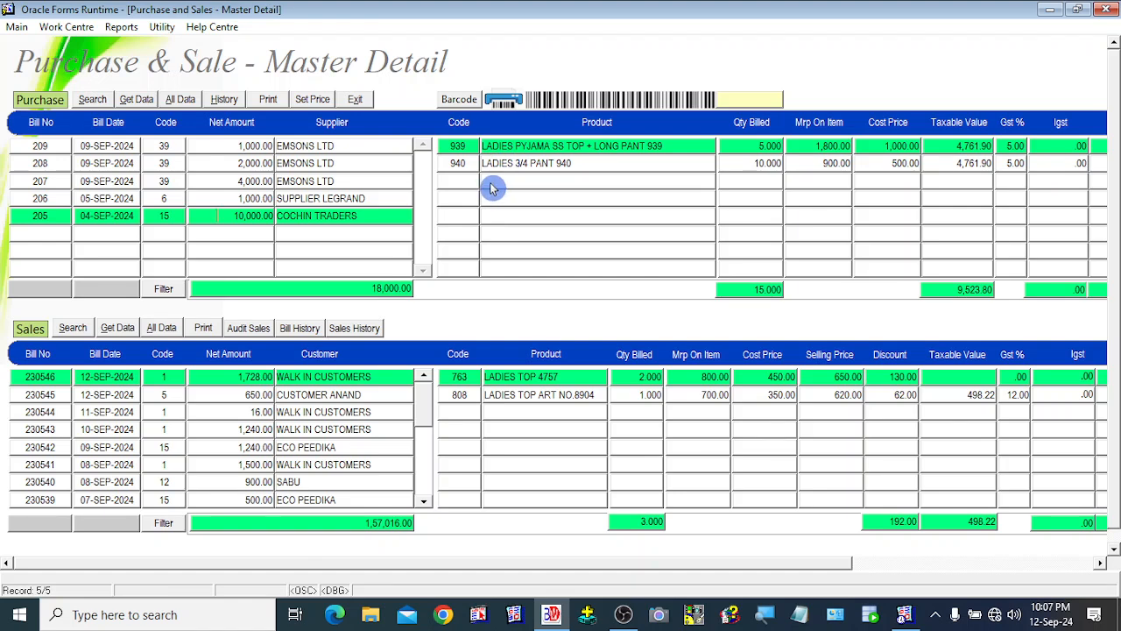
- Show the items of sales bill 230542 for ECO PEEDIKA, and those of purchase bills 208 and 205
left_click(91, 447)
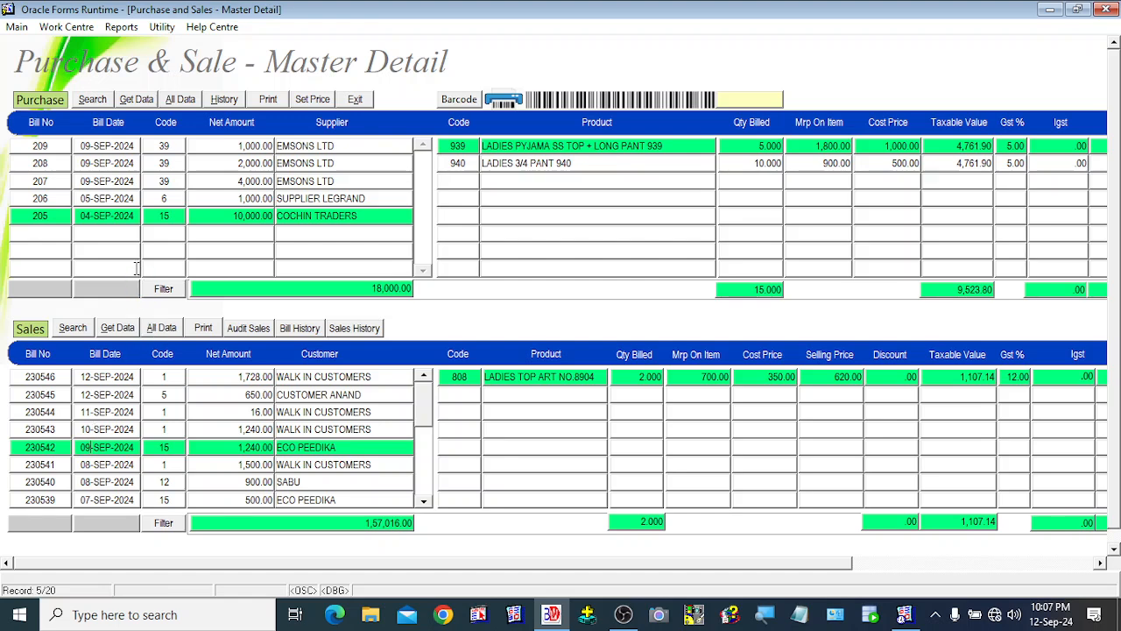
left_click(238, 164)
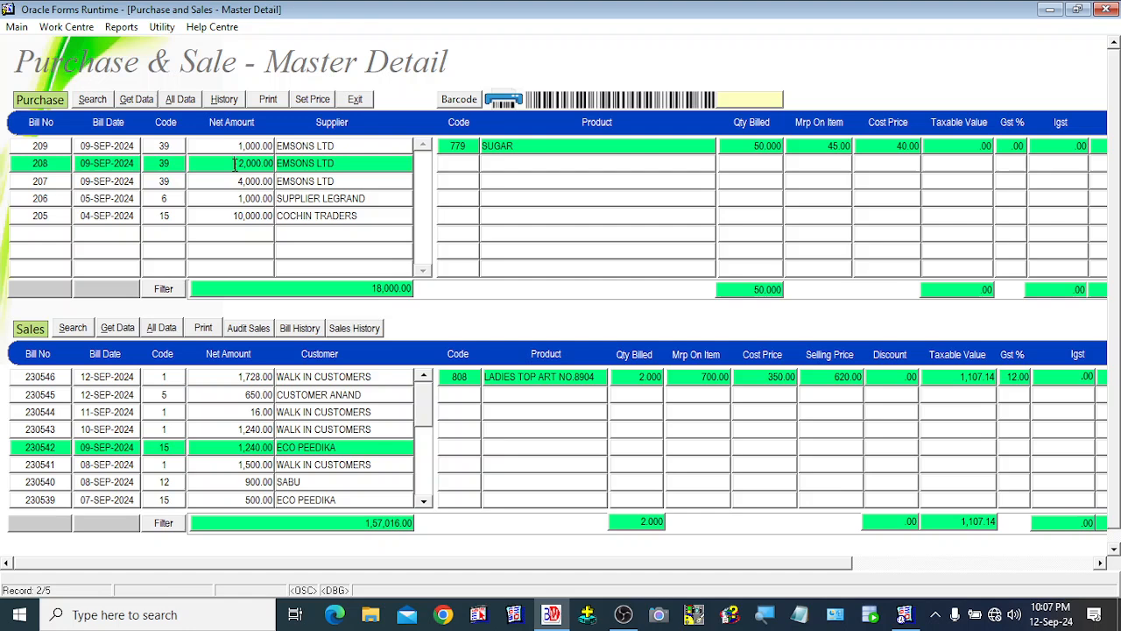
left_click(237, 217)
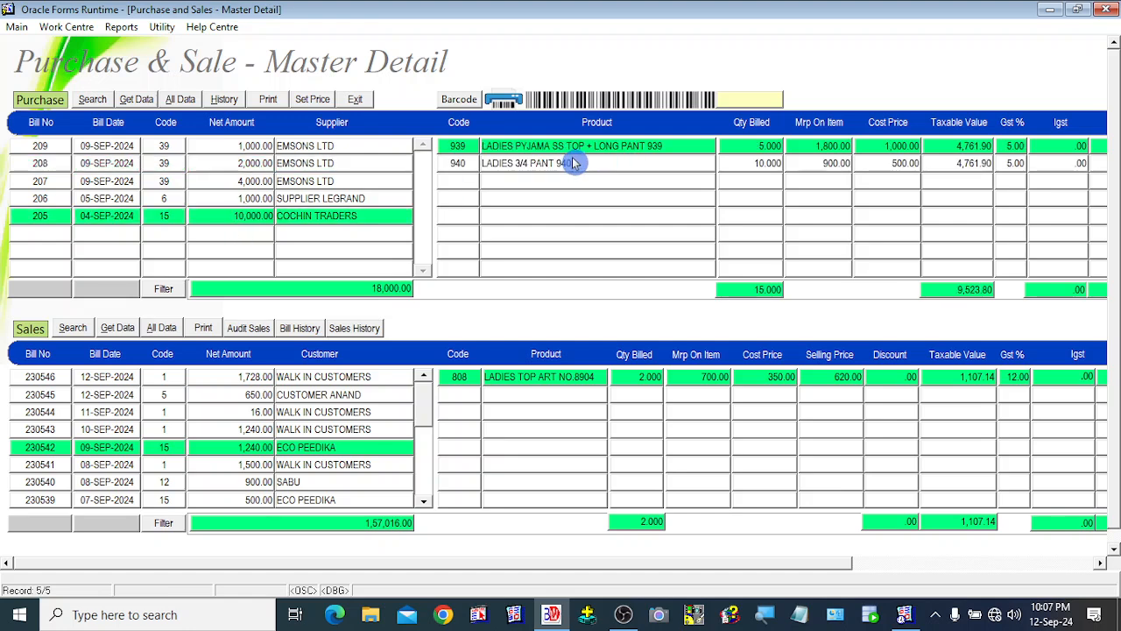
- Open the price and discount settings for the products of purchase bill 205, examine the prices and flat discounts, and close them
key("Up")
left_click(235, 217)
left_click(312, 100)
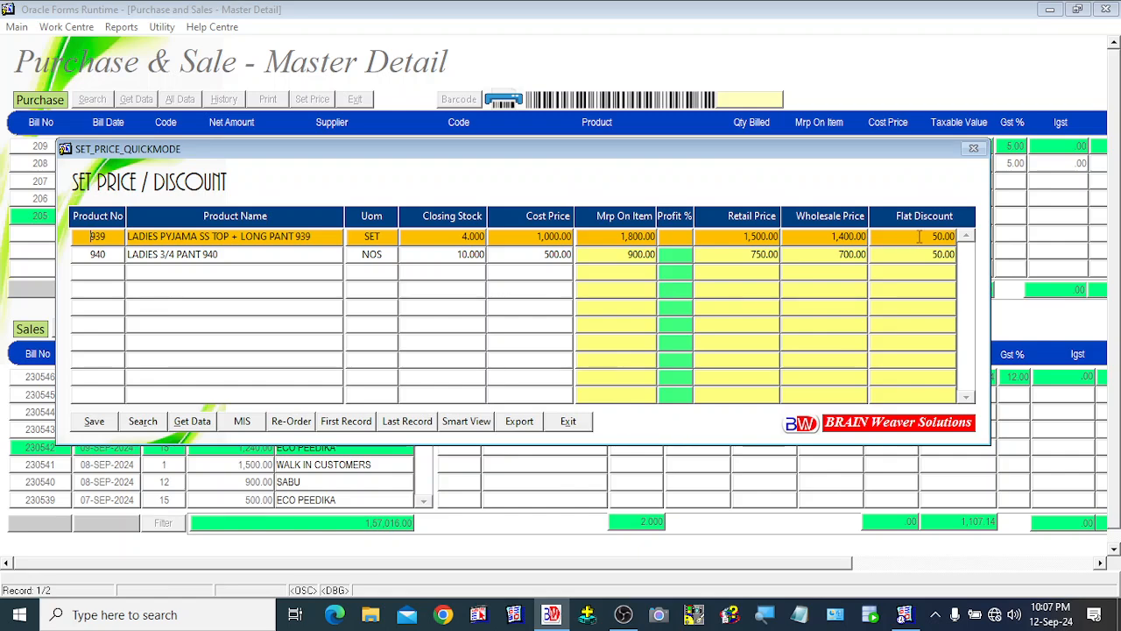
left_click(567, 424)
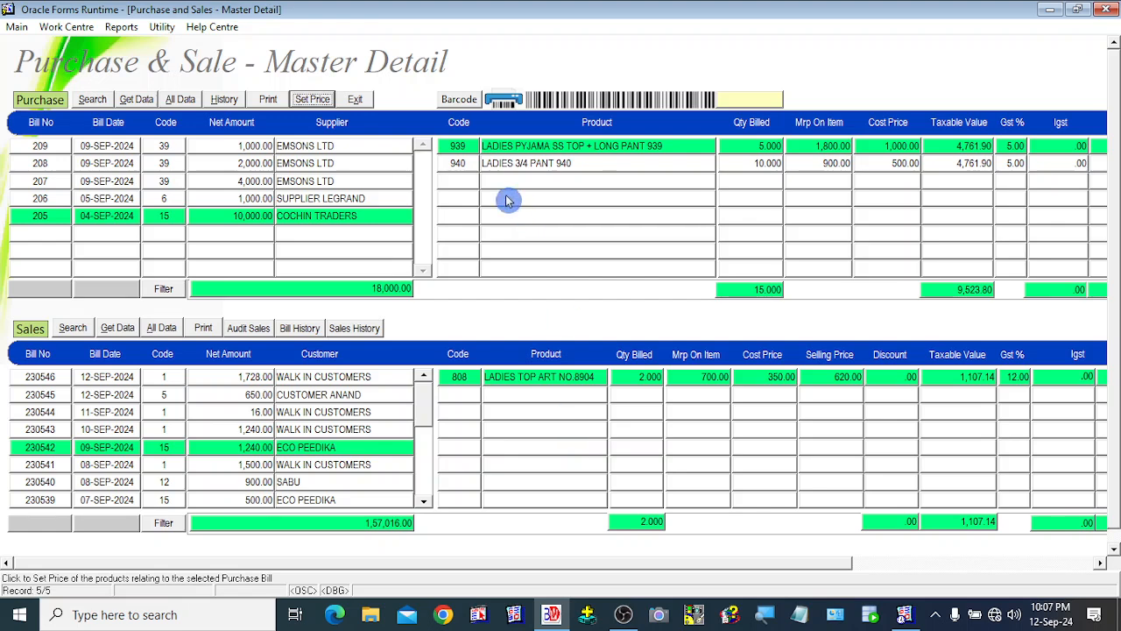
- Select product 940 on the COCHIN TRADERS bill and review the items of purchase bills 206 and 205 again
left_click(470, 166)
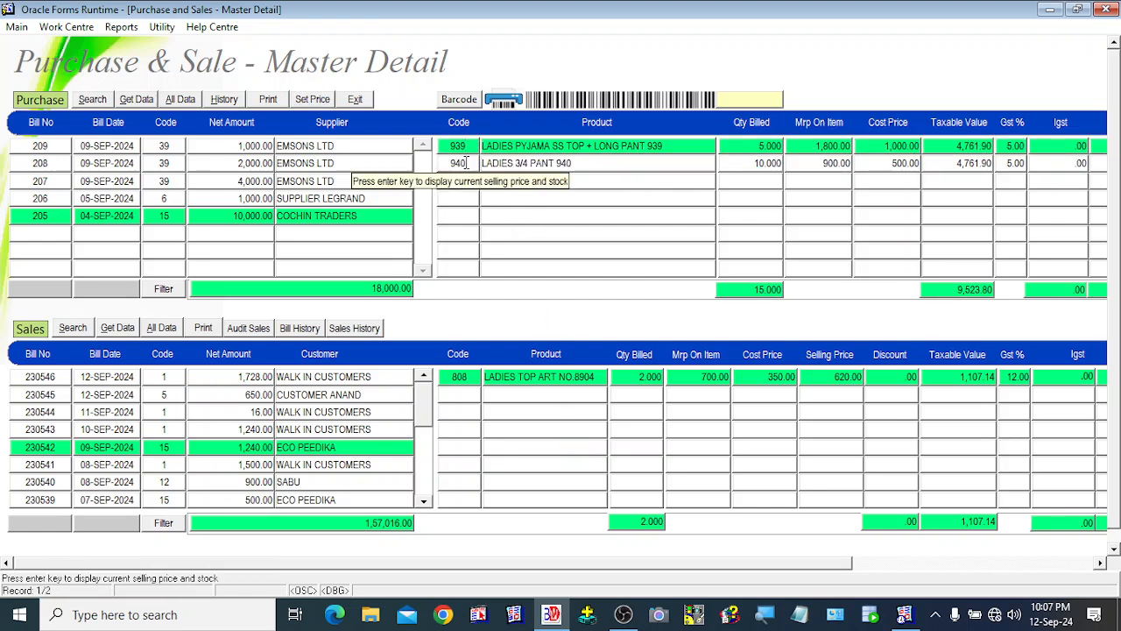
left_click(467, 163)
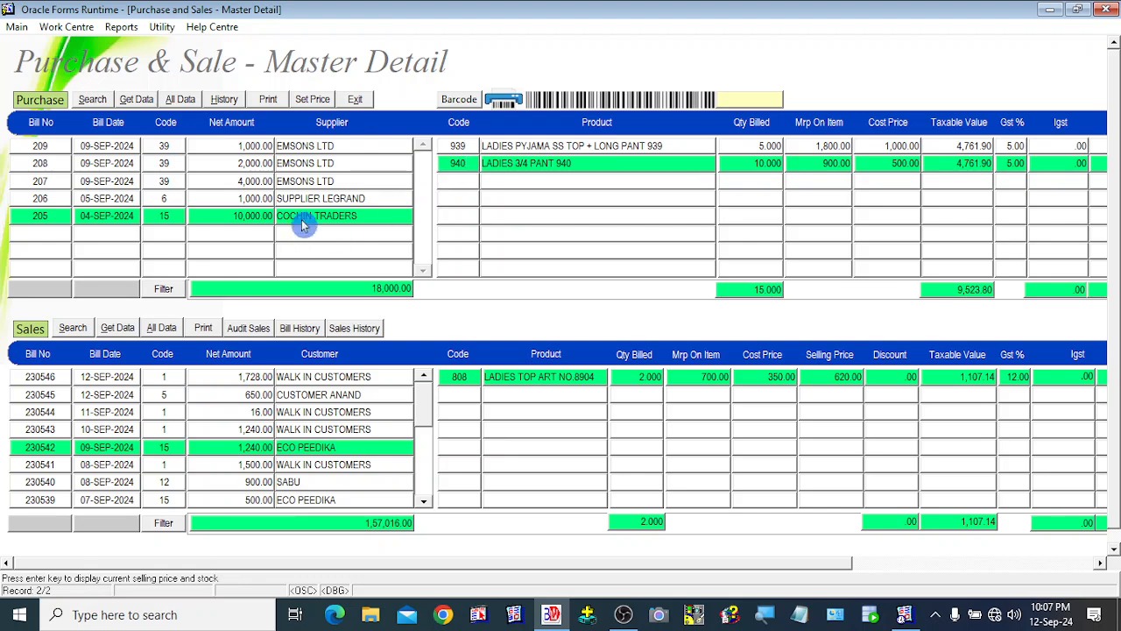
left_click(241, 199)
left_click(237, 216)
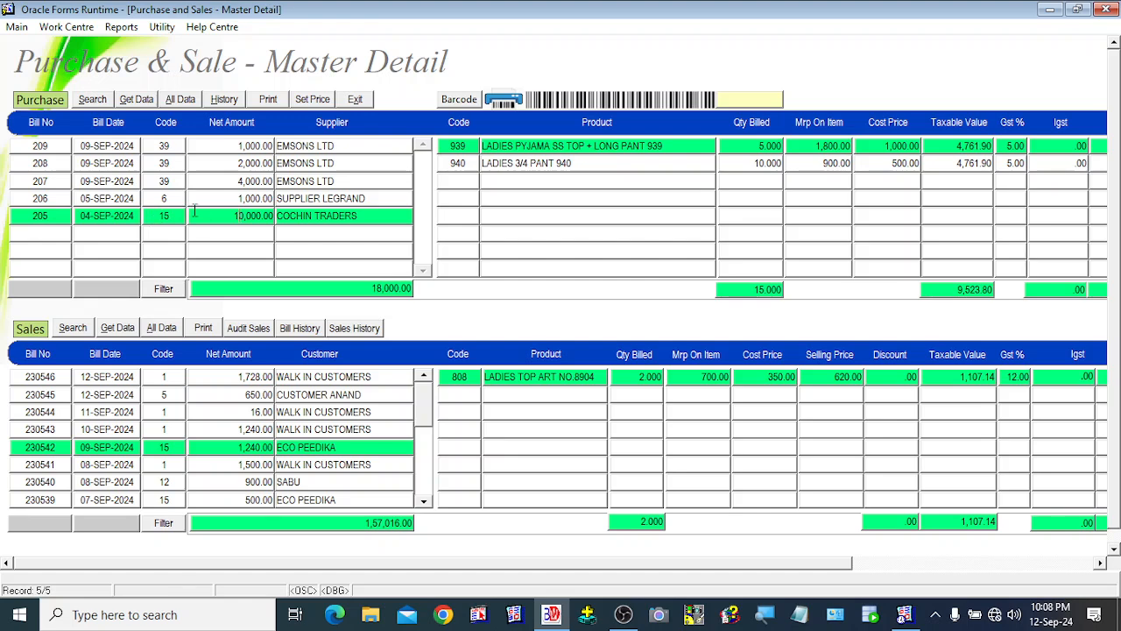
left_click(230, 198)
left_click(219, 216)
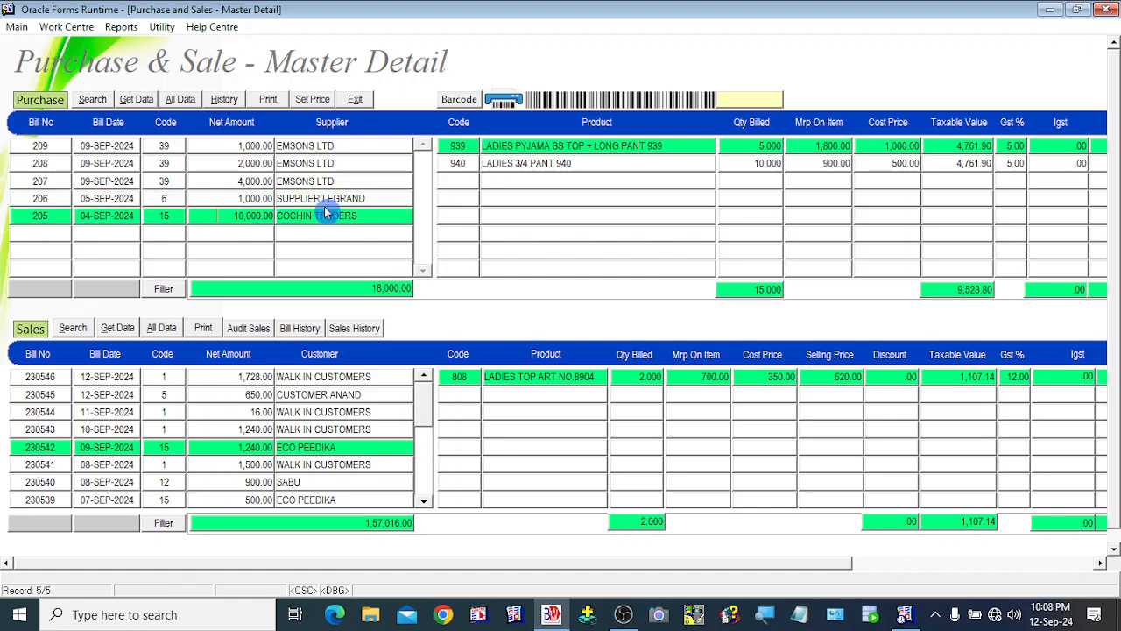
- Select the product LADIES 3/4 PANT 940 on bill 205 and go to the quantity of barcode labels to print
left_click(455, 179)
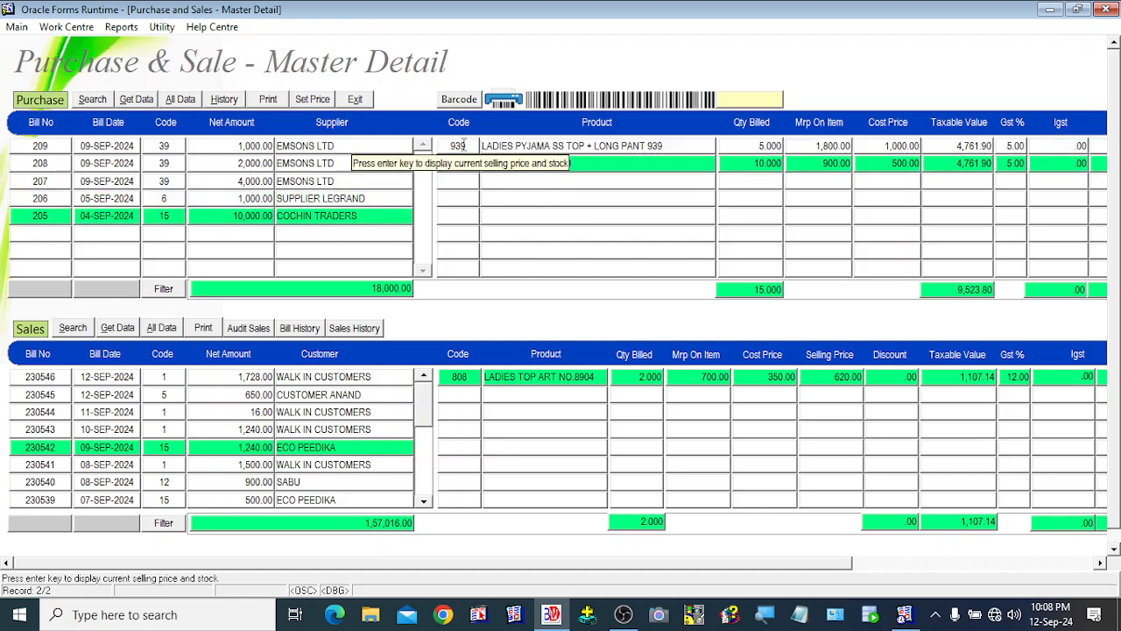
left_click(463, 145)
left_click(473, 163)
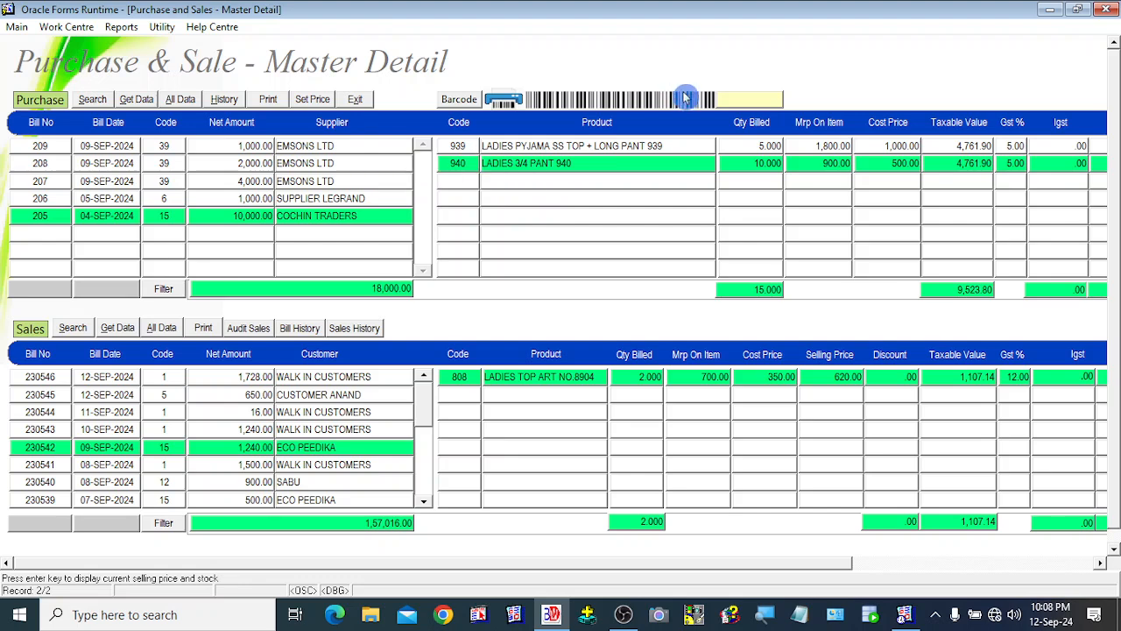
left_click(757, 99)
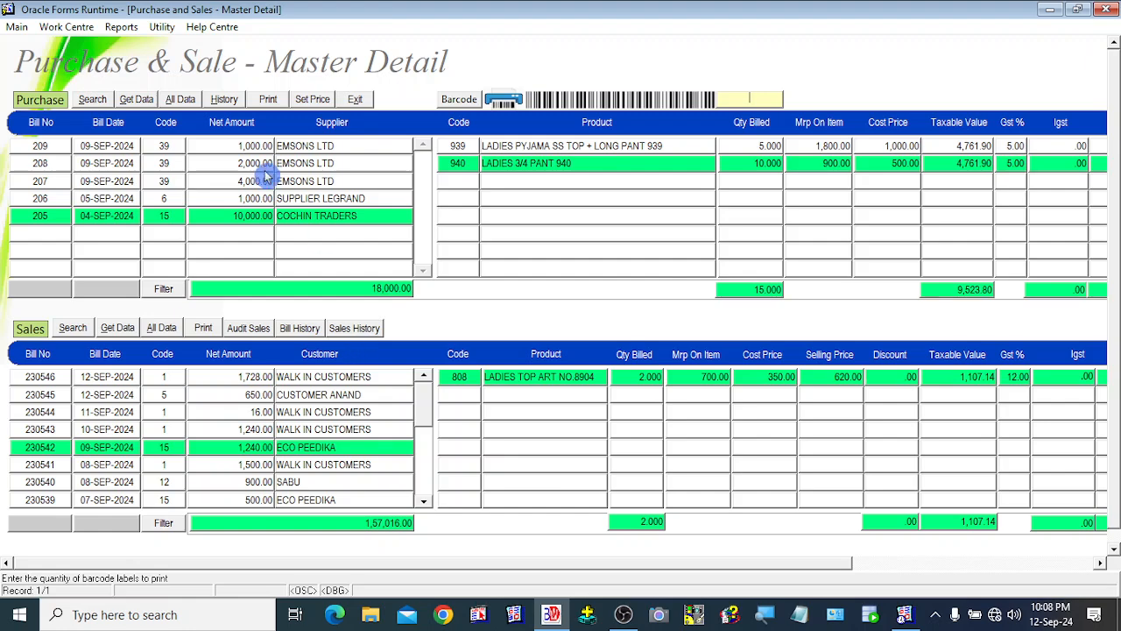
- Open the history of products purchased from COCHIN TRADERS, examine its entries, and close the list
left_click(230, 102)
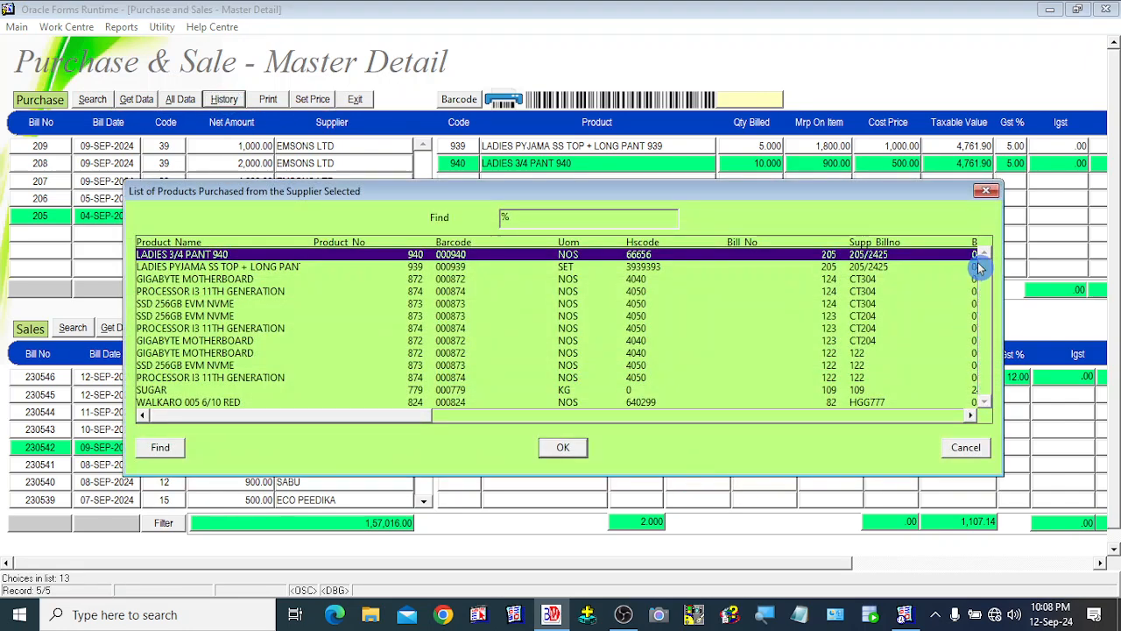
left_click(369, 378)
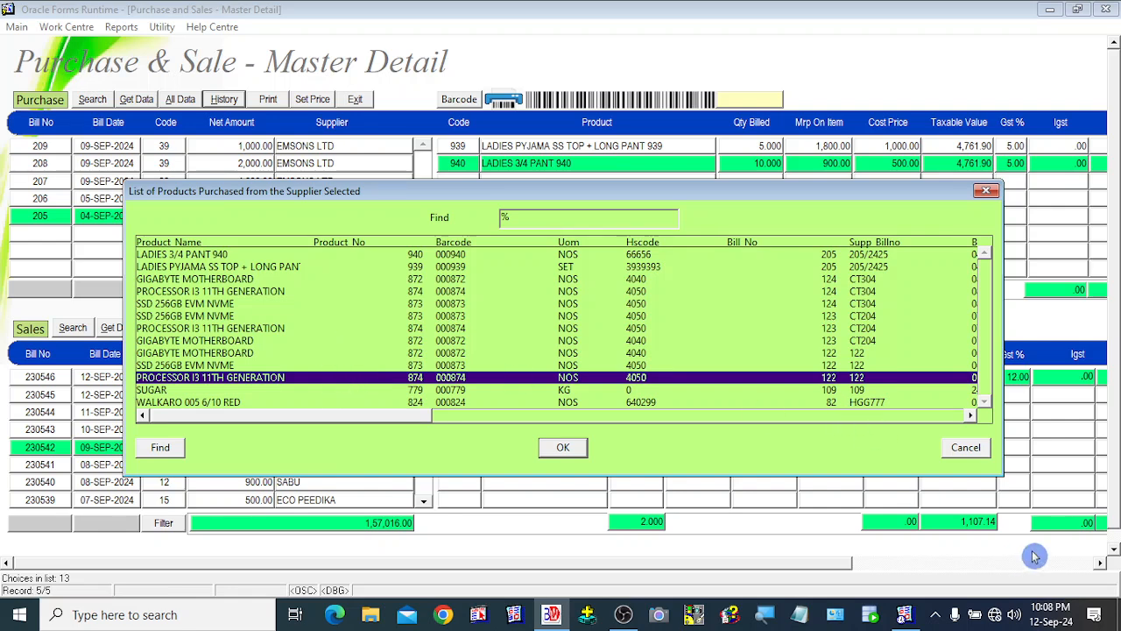
left_click(965, 449)
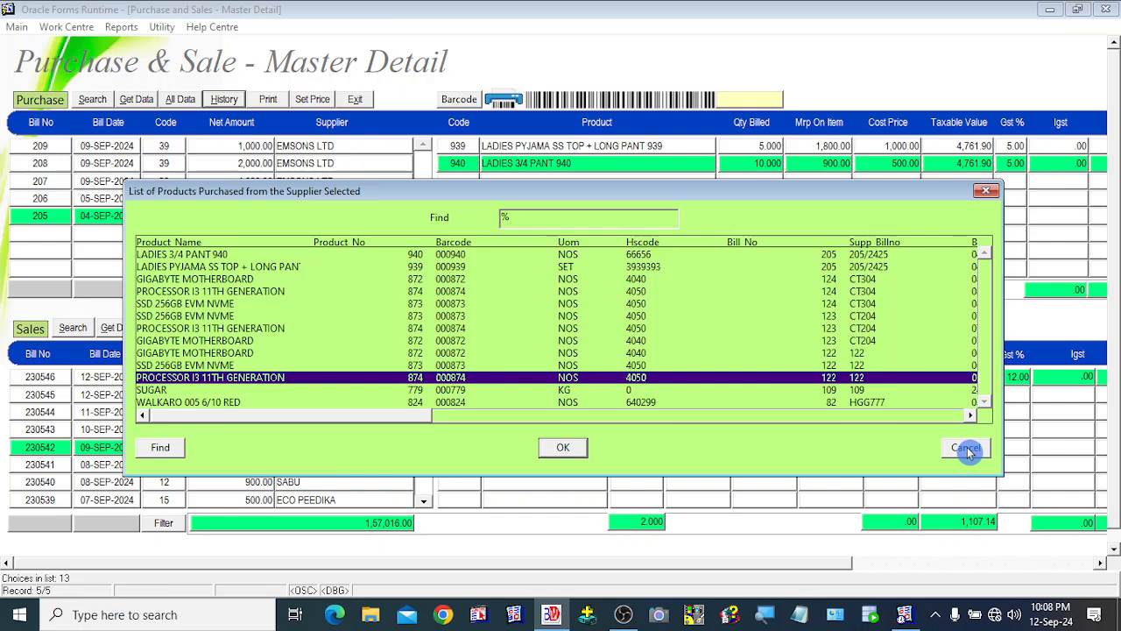
left_click(965, 449)
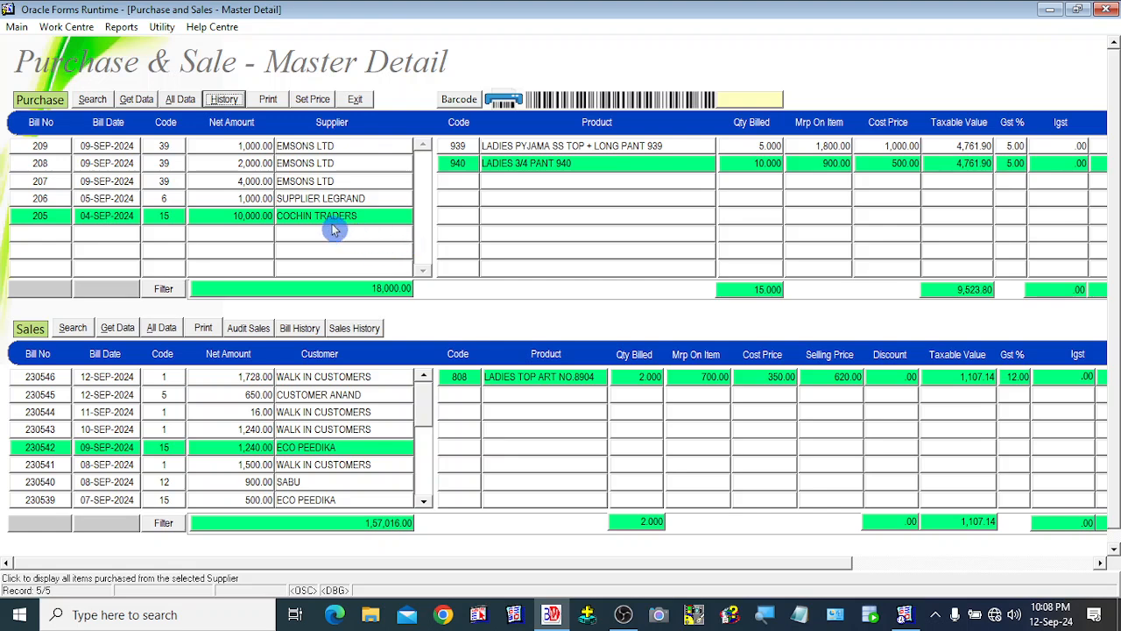
- Switch between purchase bills 206 and 205 to compare their items, ending on the COCHIN TRADERS bill
left_click(112, 200)
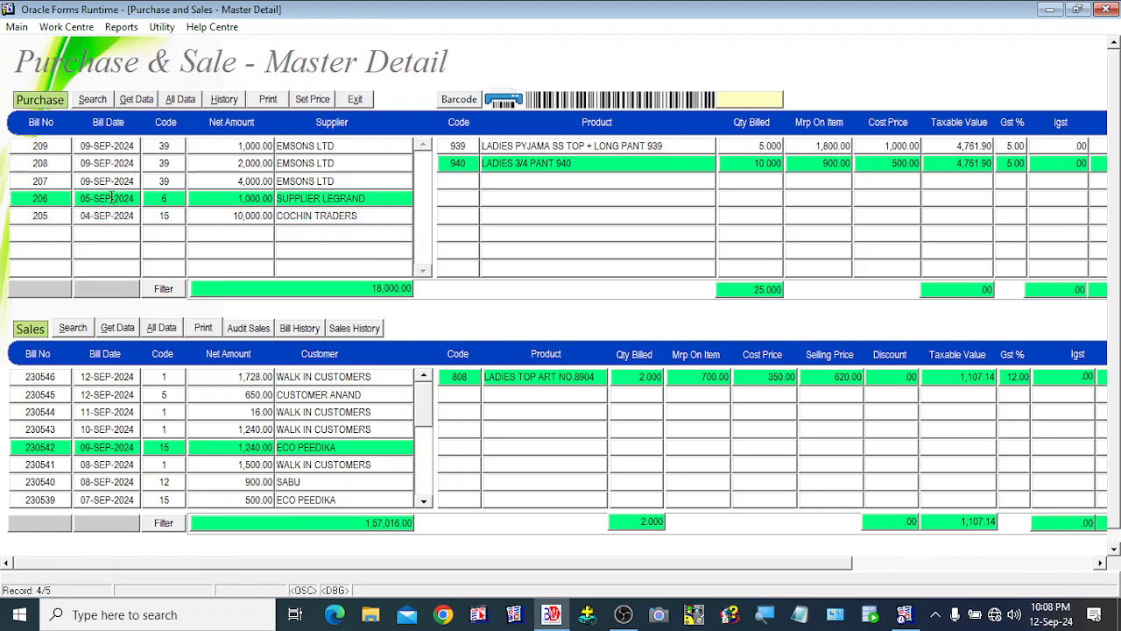
left_click(108, 219)
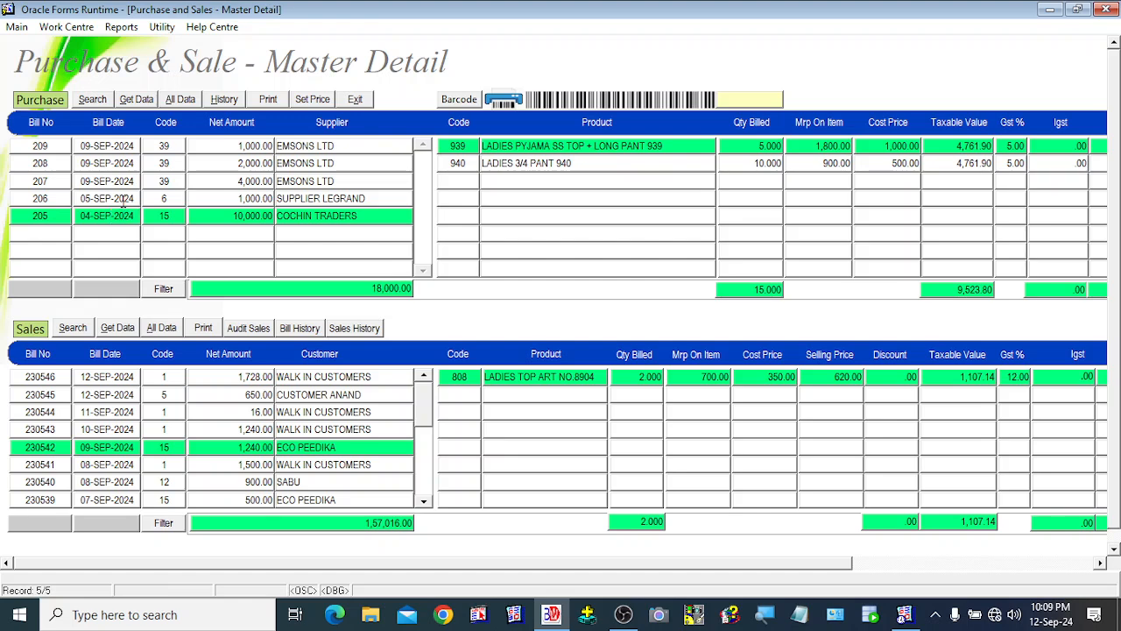
key("Up")
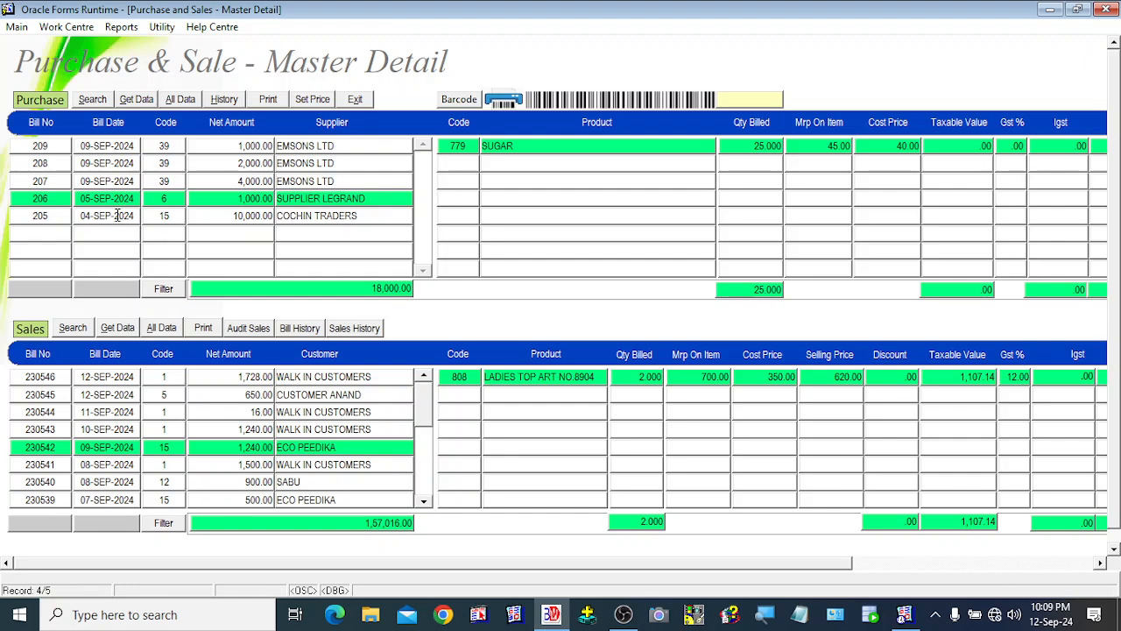
key("Down")
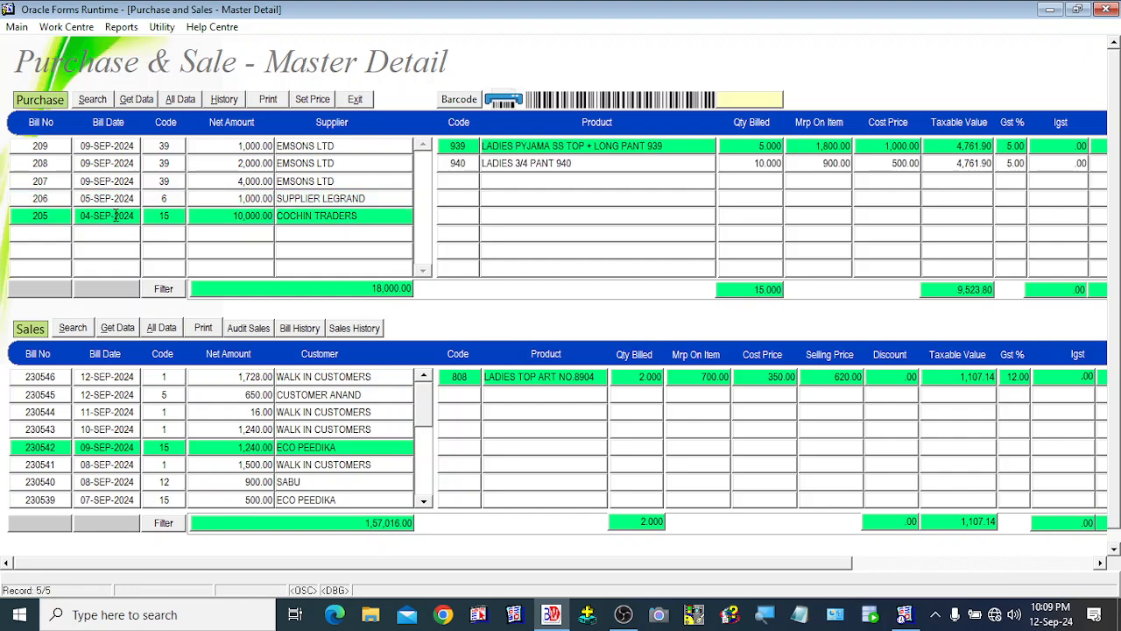
- Reopen the COCHIN TRADERS purchase history and look at its SSD, processor and LADIES 3/4 PANT 940 entries
left_click(224, 99)
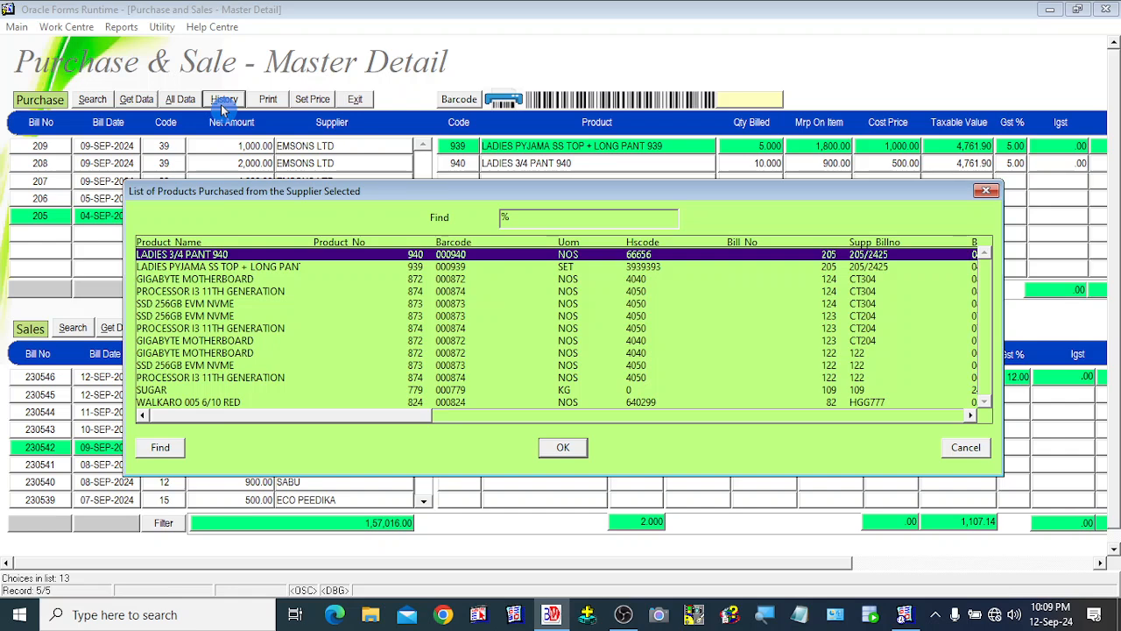
left_click(207, 365)
left_click(219, 316)
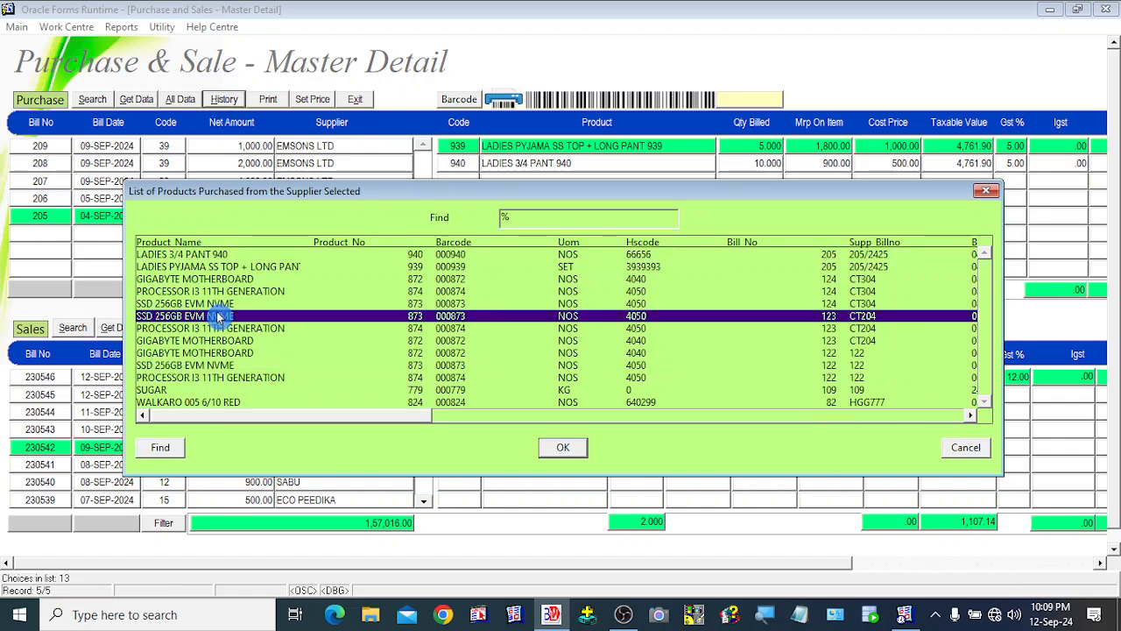
left_click(230, 292)
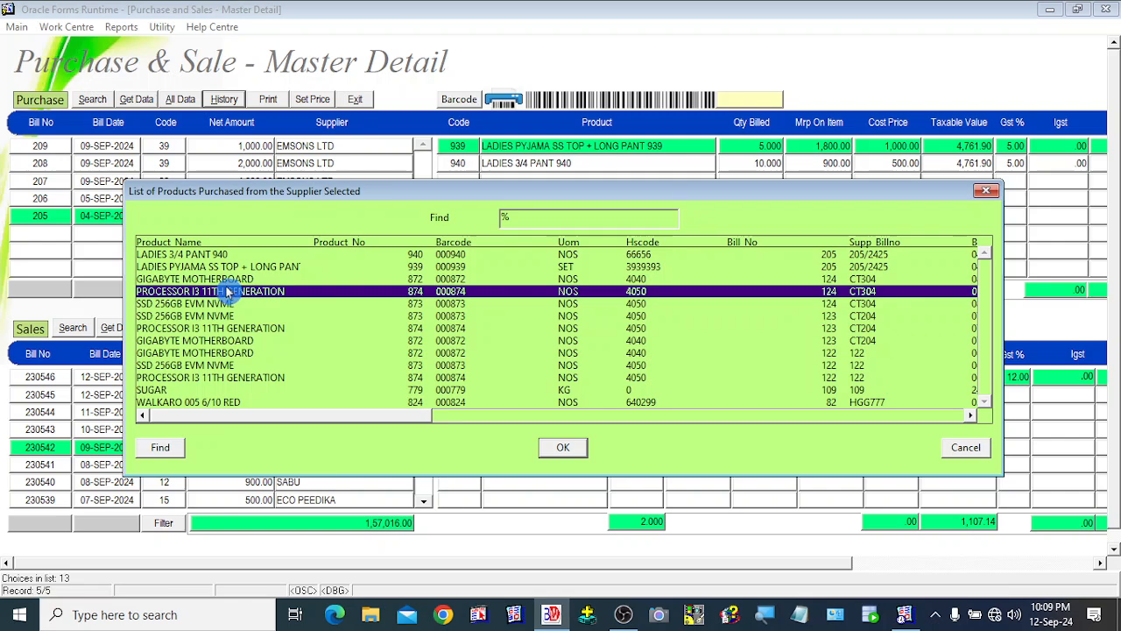
left_click(203, 255)
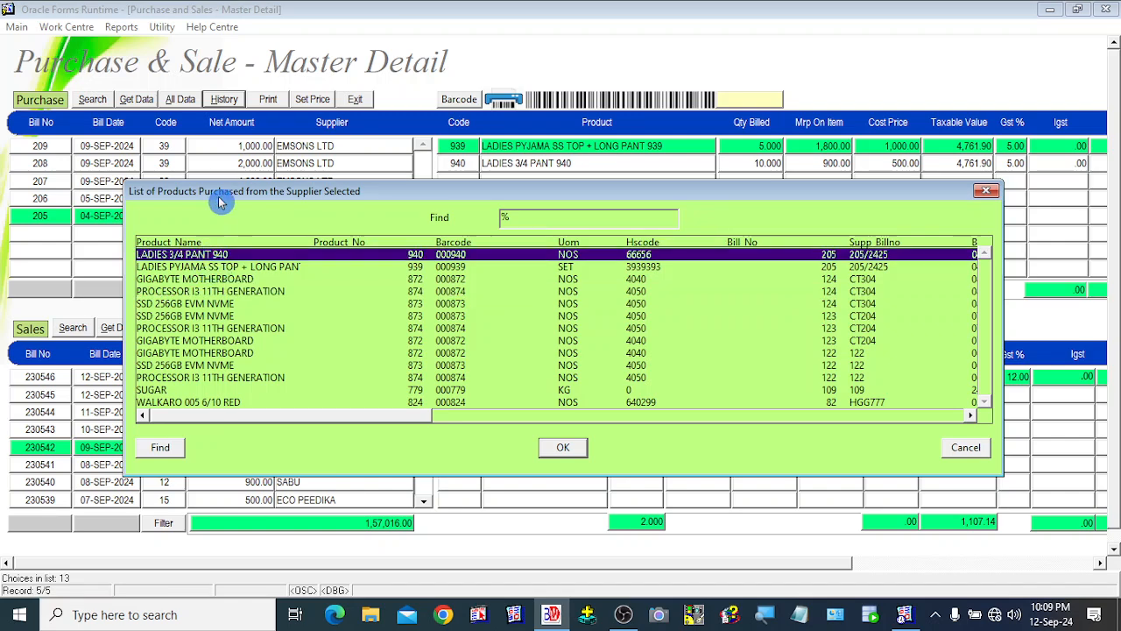
- Reposition the purchase history list and go through every product down to WALKARO 005 6/10 RED and back to LADIES 3/4 PANT 940
left_click_drag(224, 191, 386, 226)
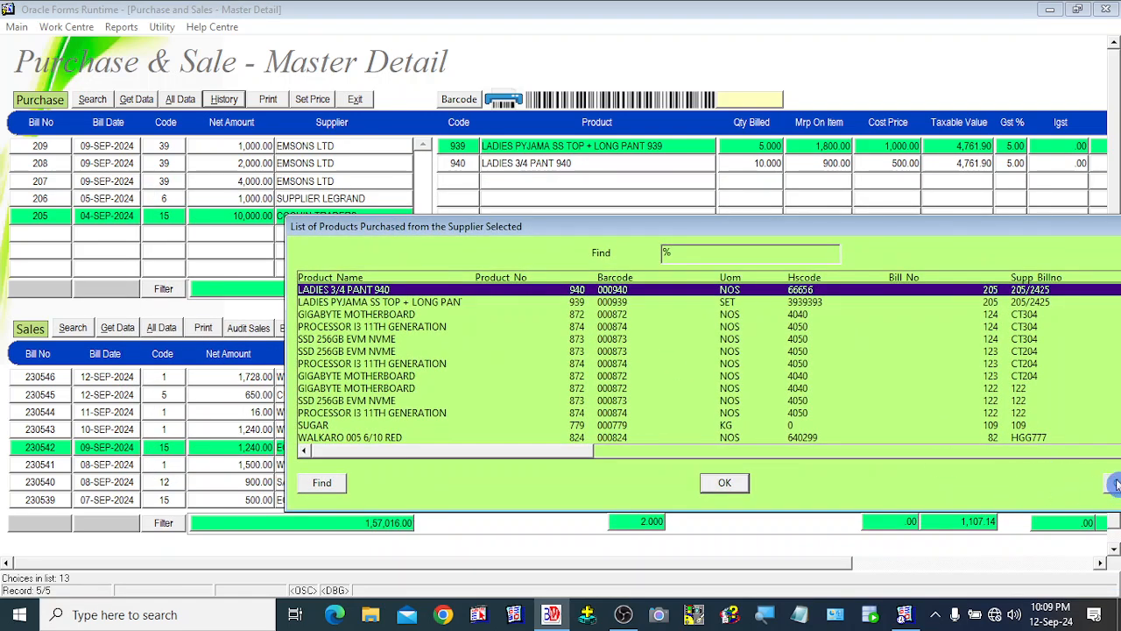
left_click_drag(714, 231, 401, 183)
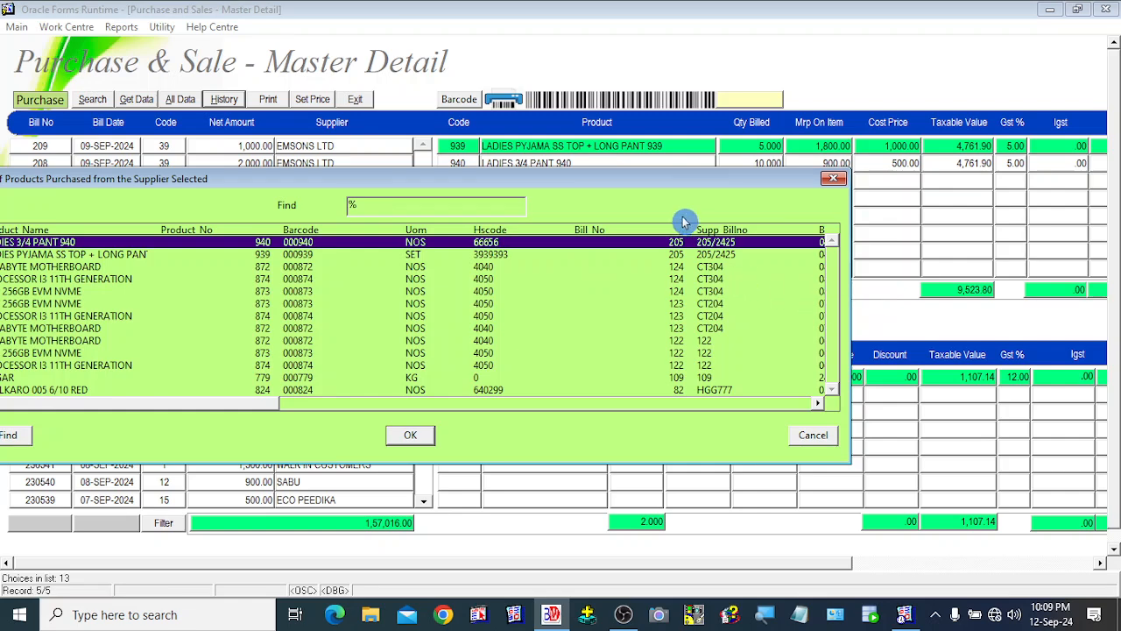
left_click_drag(665, 172, 901, 191)
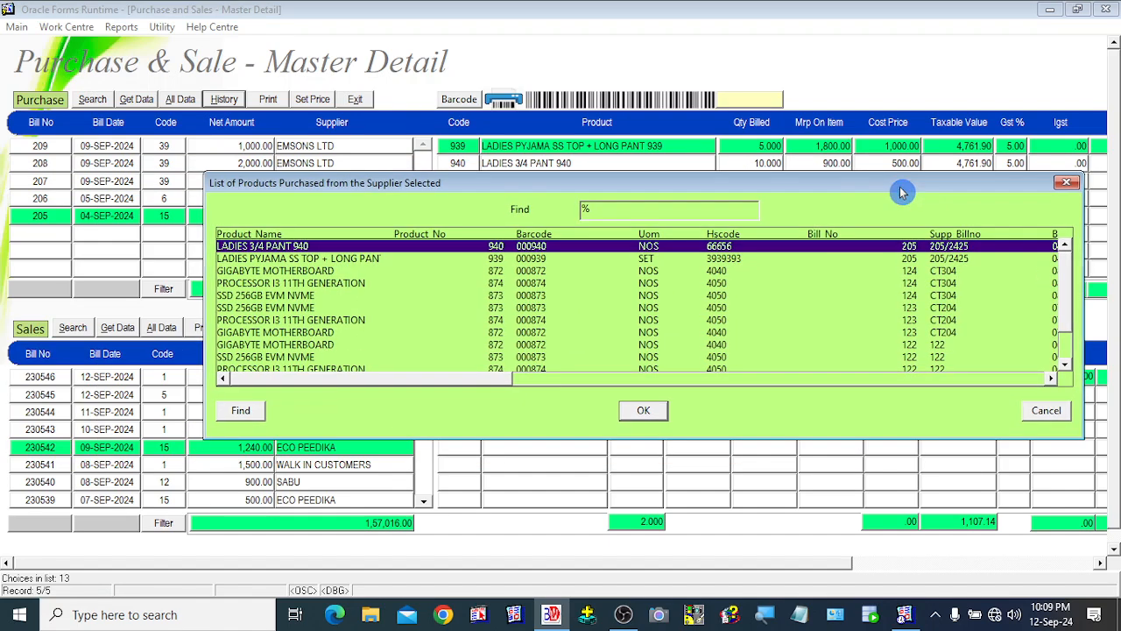
key("Down")
key("Down")
key("Down")
key("Down")
key("Down")
key("Down")
key("Down")
key("Down")
key("Down")
key("Down")
key("Down")
key("Down")
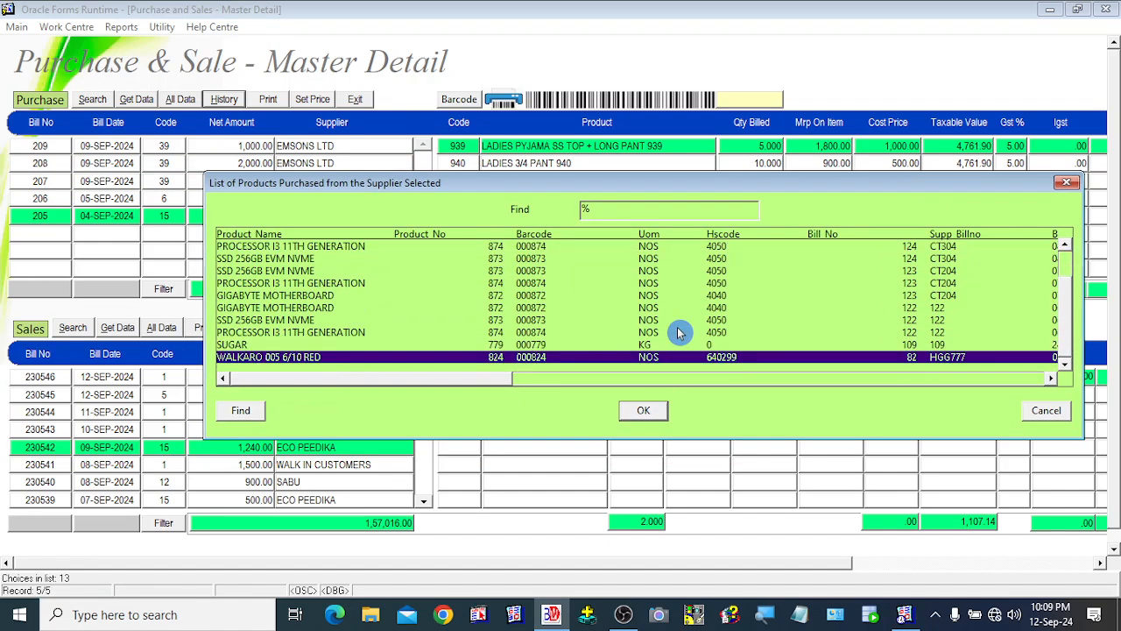
key("Up")
key("Up")
key("Up")
key("Up")
key("Up")
key("Up")
key("Up")
key("Up")
key("Up")
key("Up")
key("Up")
key("Up")
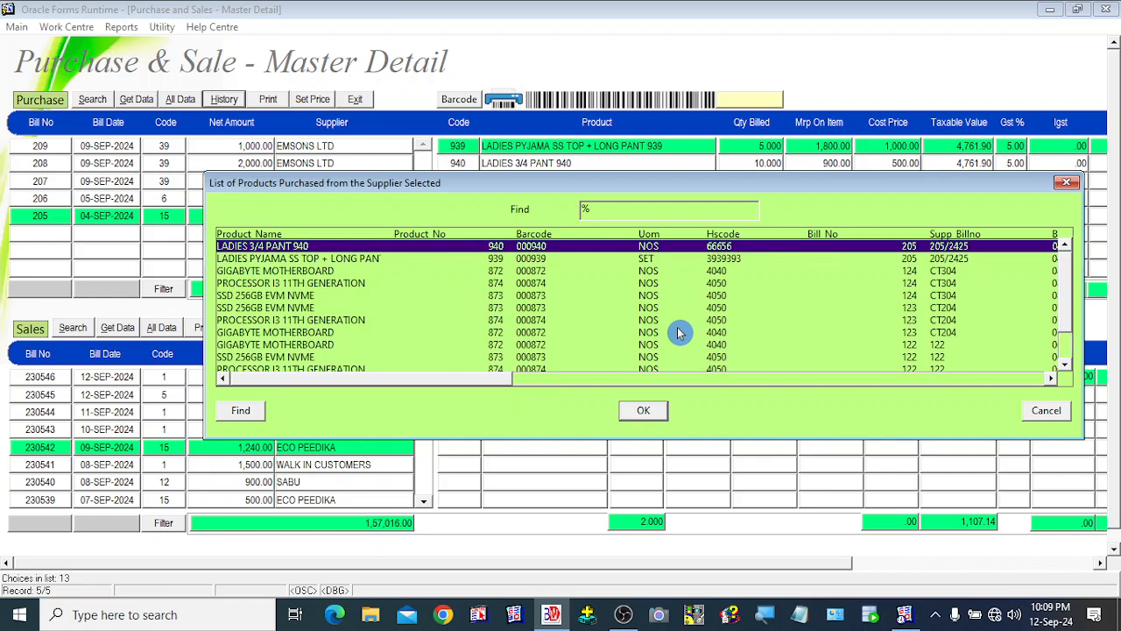
- Go down the COCHIN TRADERS purchase history to the SSD 256GB EVM NVME entry of bill 124, reposition the list, and close it
key("Down")
key("Down")
key("Down")
key("Down")
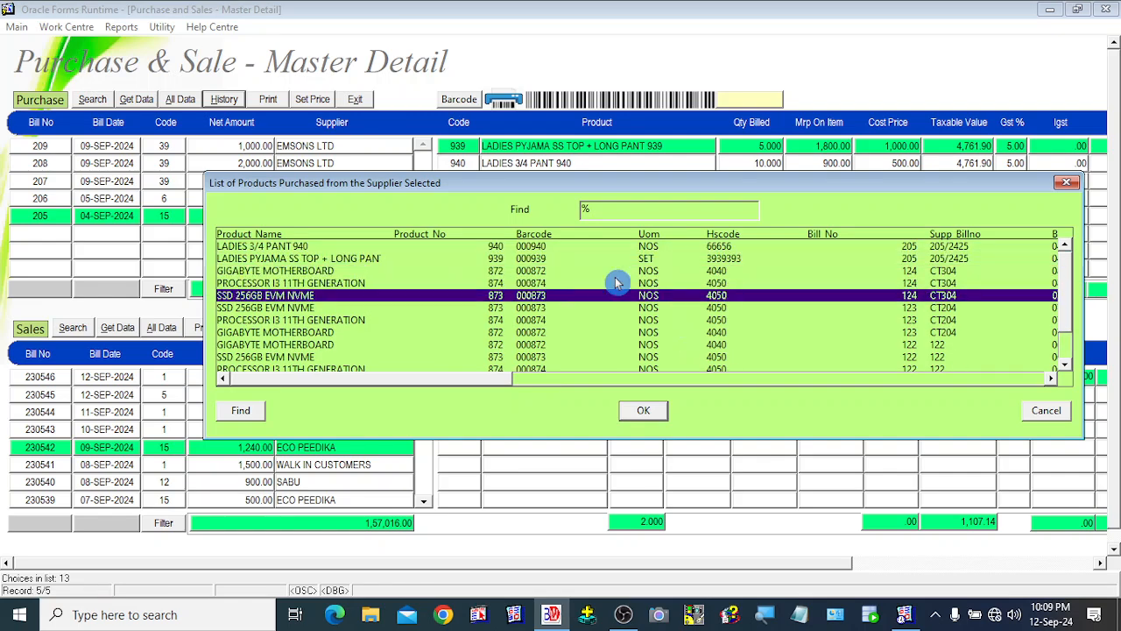
left_click_drag(471, 175, 408, 161)
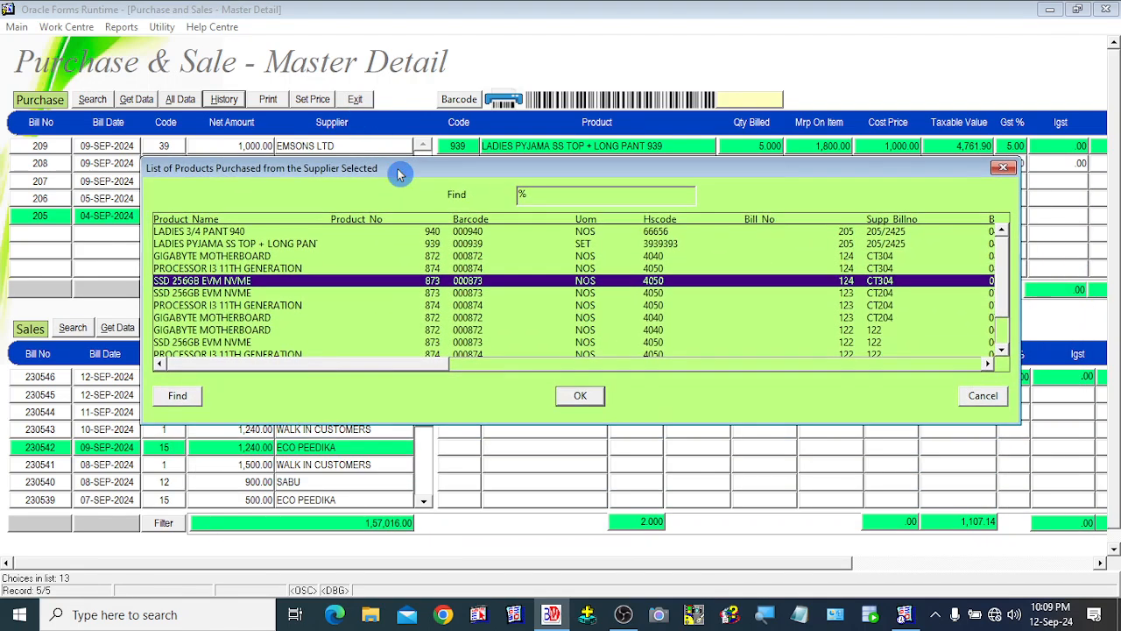
left_click(978, 395)
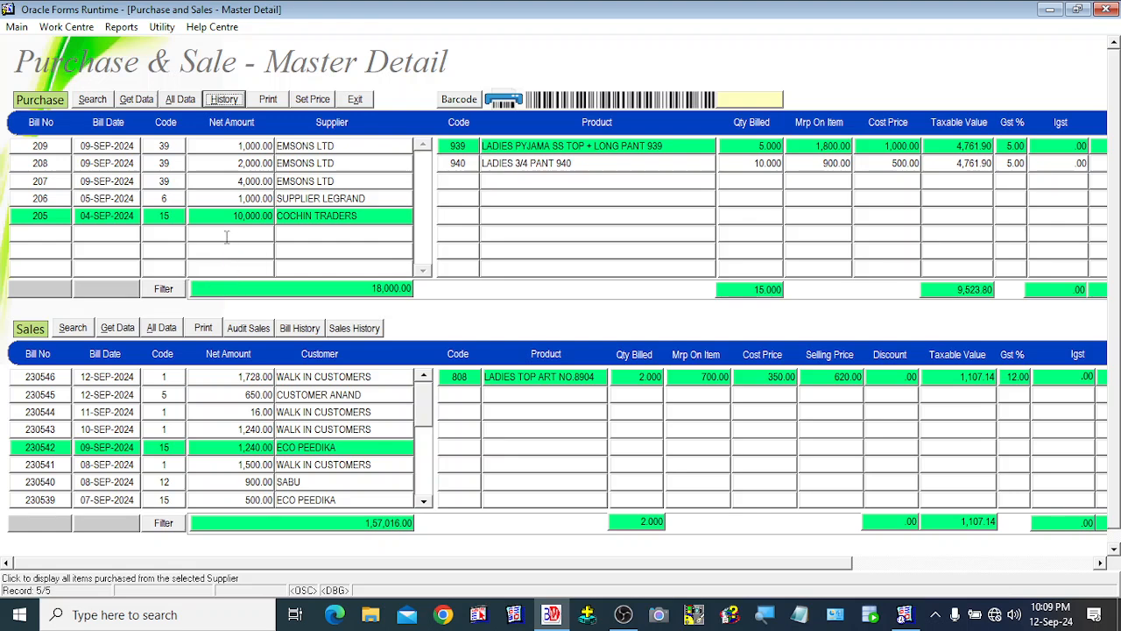
- Open the purchase history of bill 206's supplier, examine its entries including PVC PIPE 110 MM CLASS 2, and close the list
left_click(103, 199)
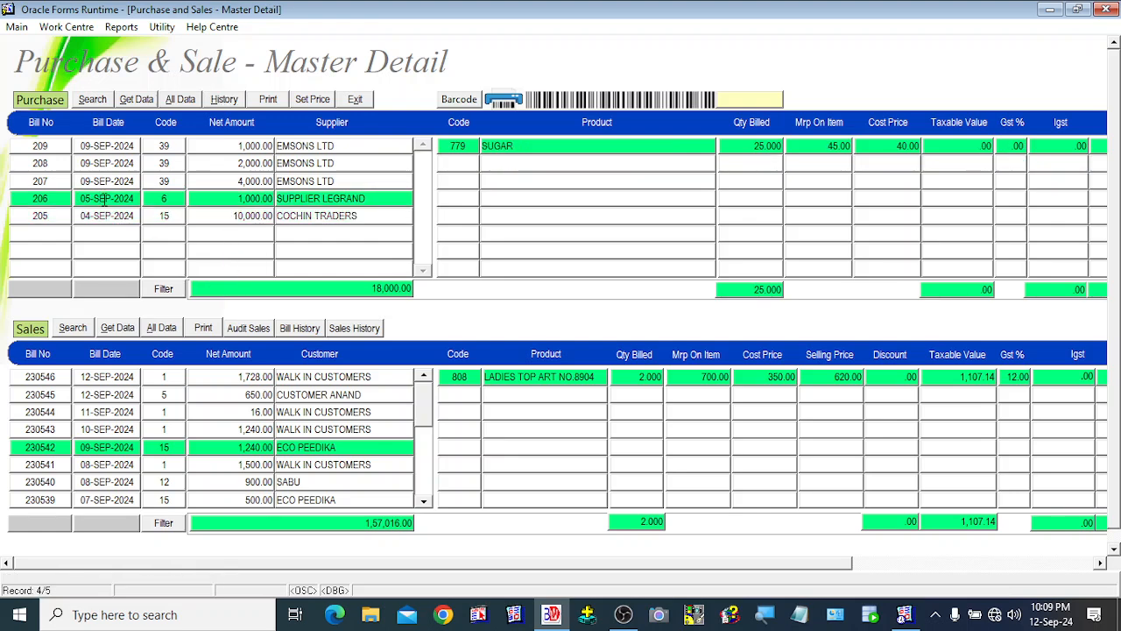
left_click(225, 103)
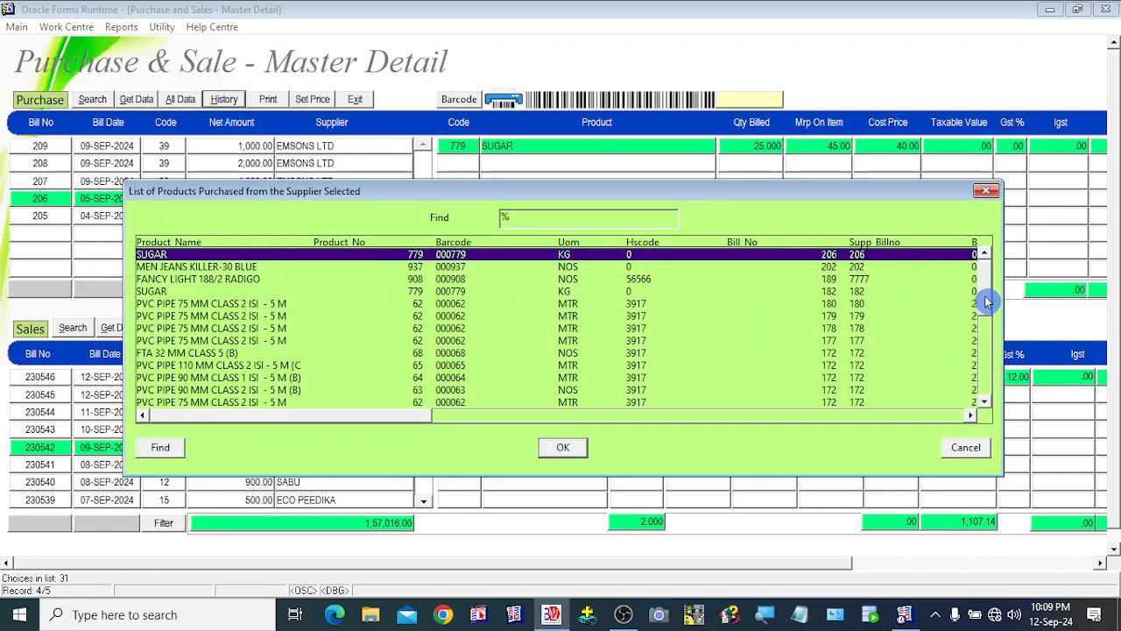
mouse_move(987, 302)
left_mouse_down()
mouse_move(996, 408)
mouse_move(991, 293)
left_mouse_up()
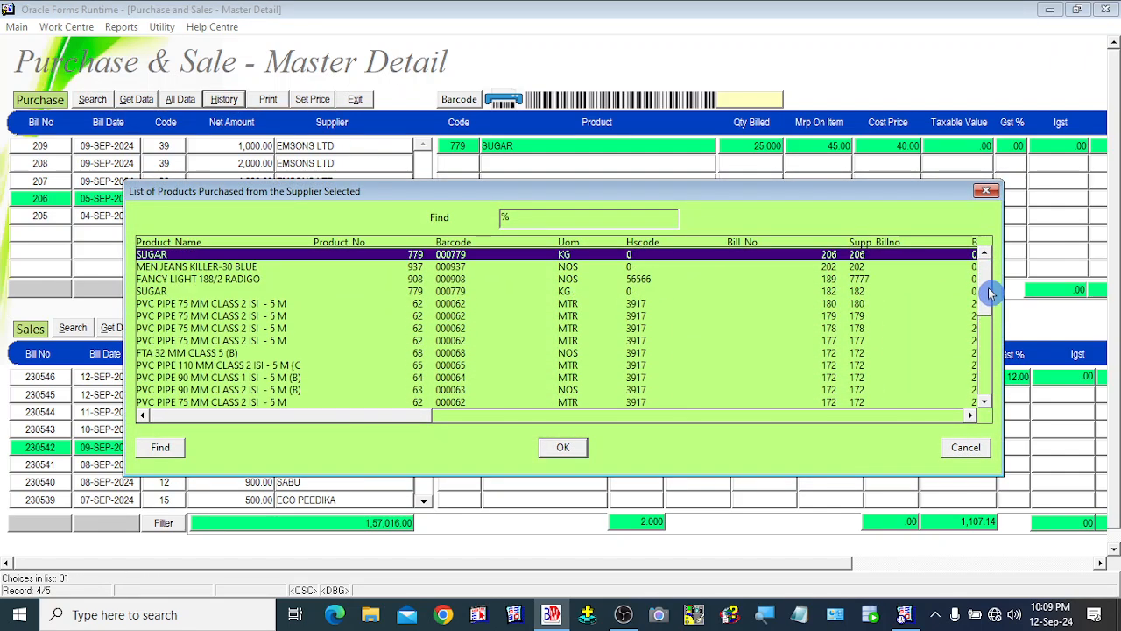
left_click(251, 366)
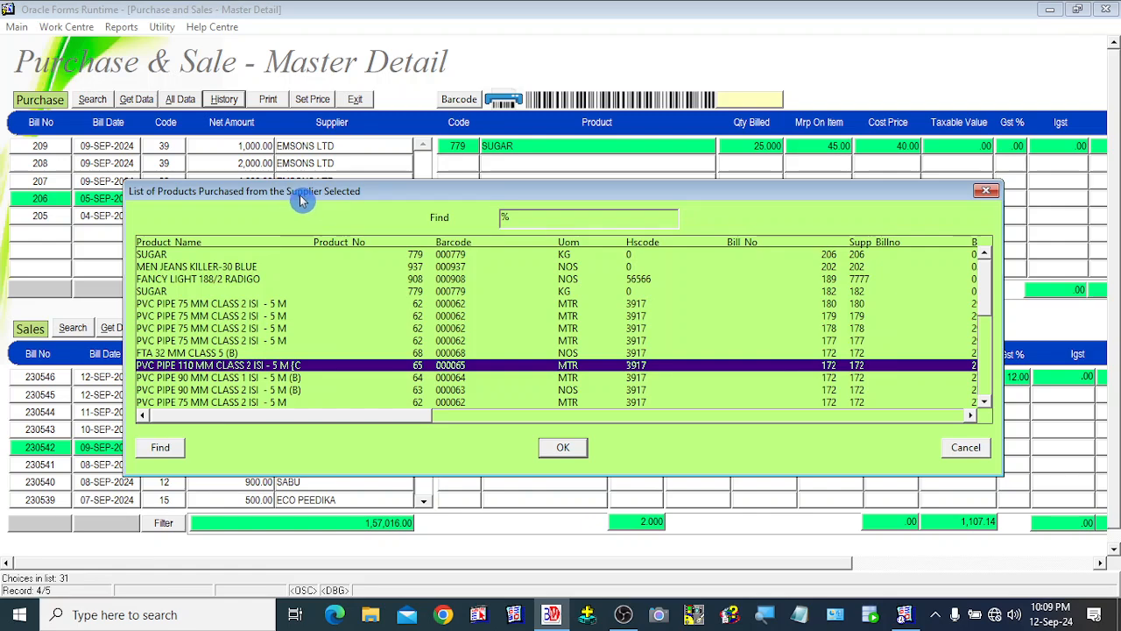
left_click_drag(300, 199, 349, 252)
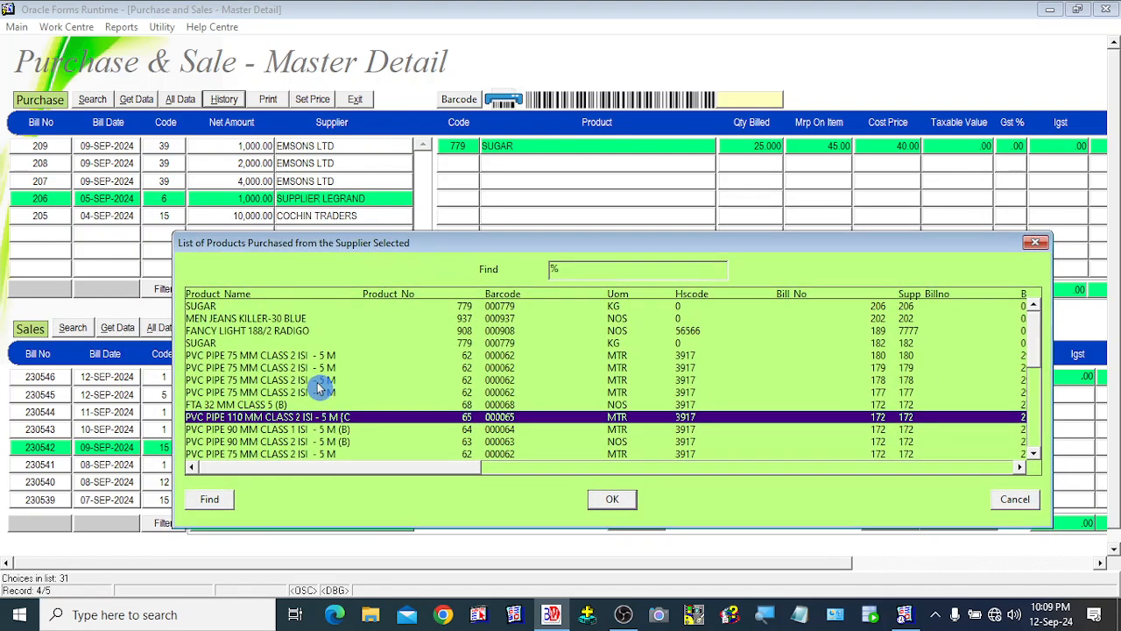
left_click(1016, 501)
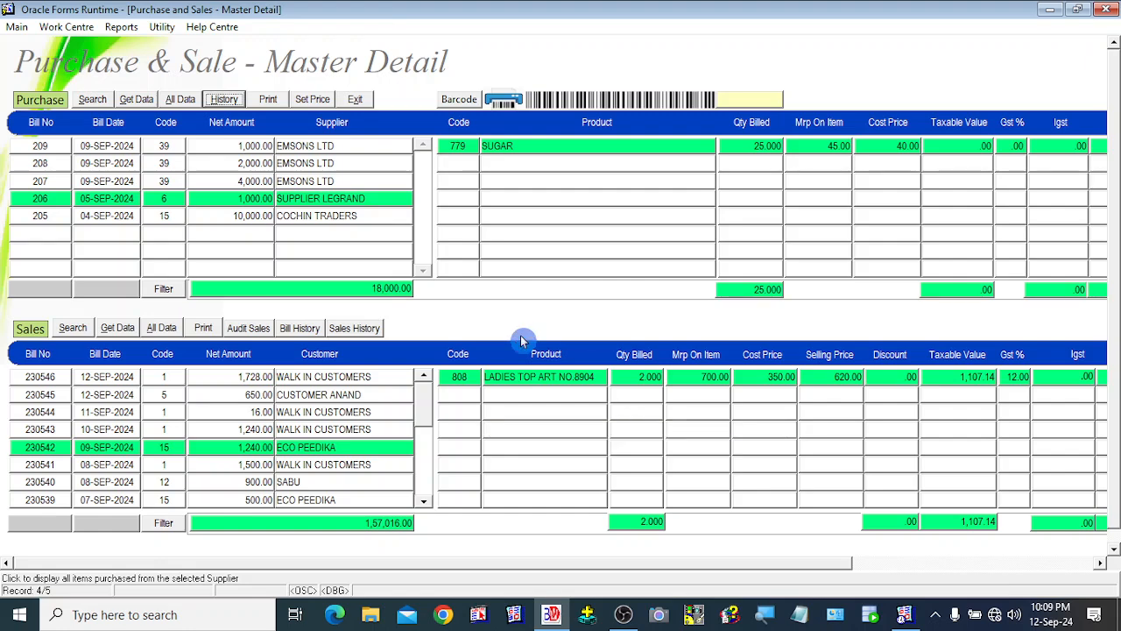
- Return to the List of Accounts and set the report period from 12-SEP-2023 to 12-SEP-2024
left_click(355, 99)
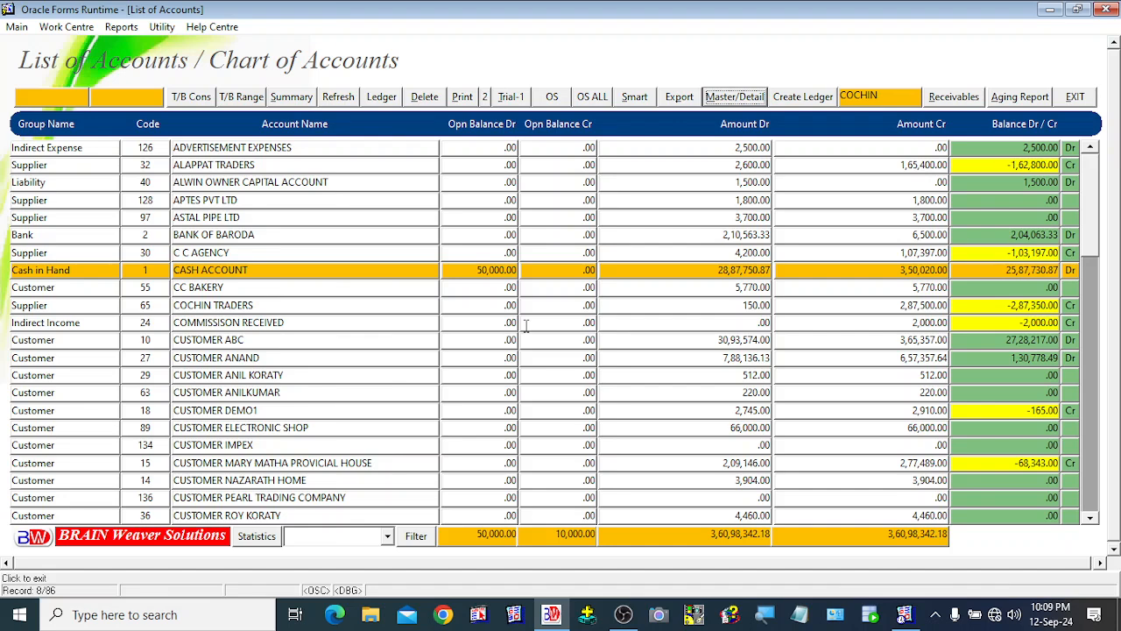
left_click(267, 253)
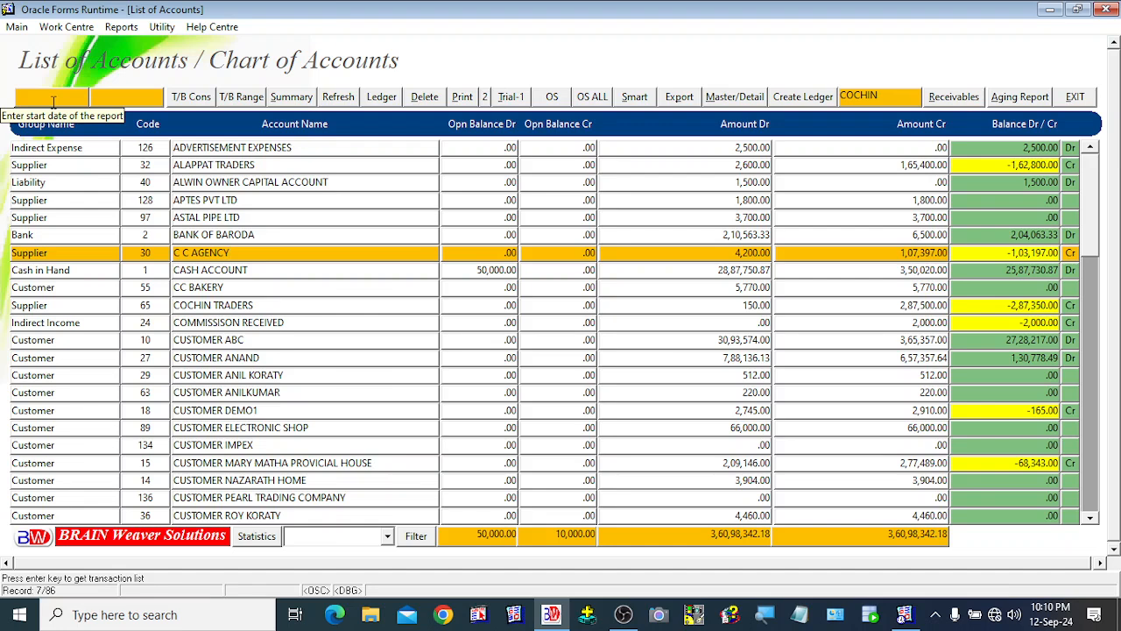
left_click(57, 99)
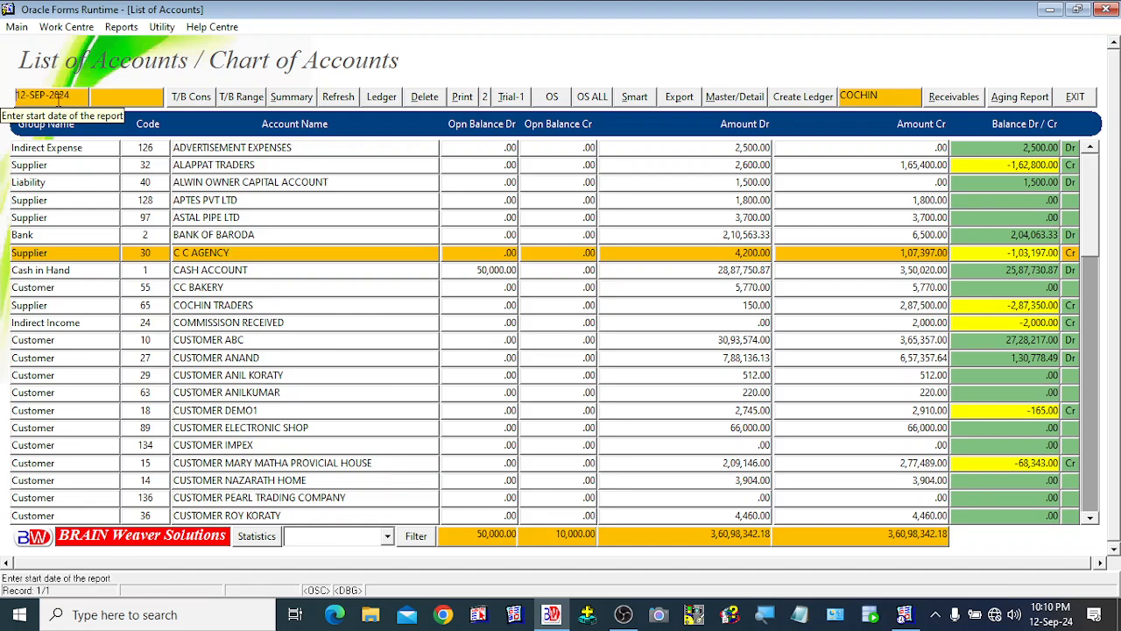
key("Return")
left_click(44, 97)
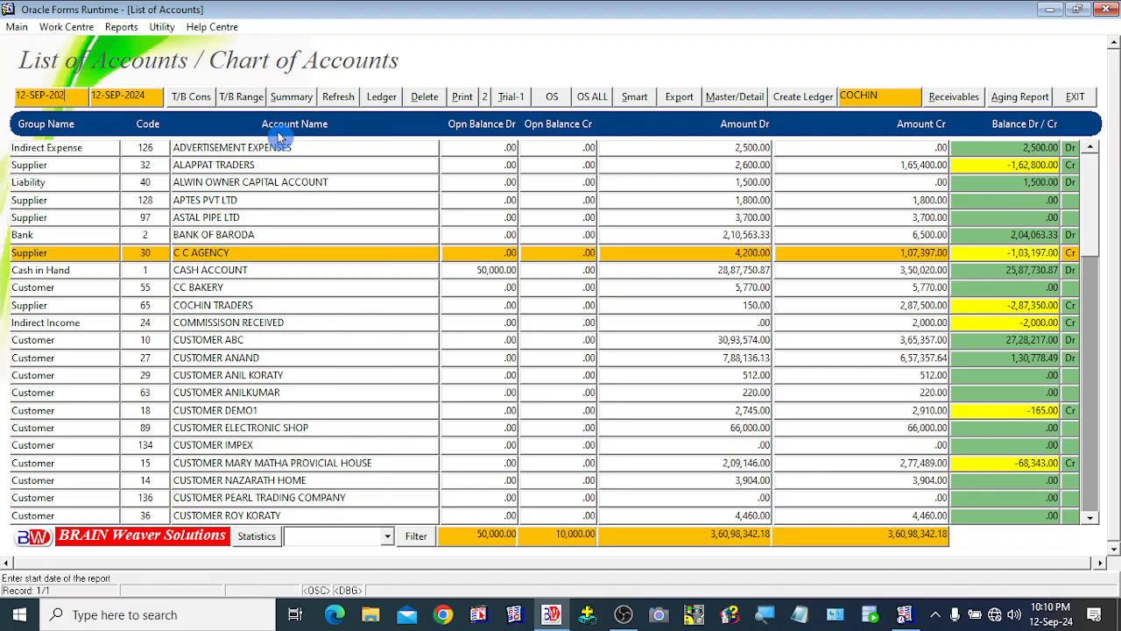
type("3")
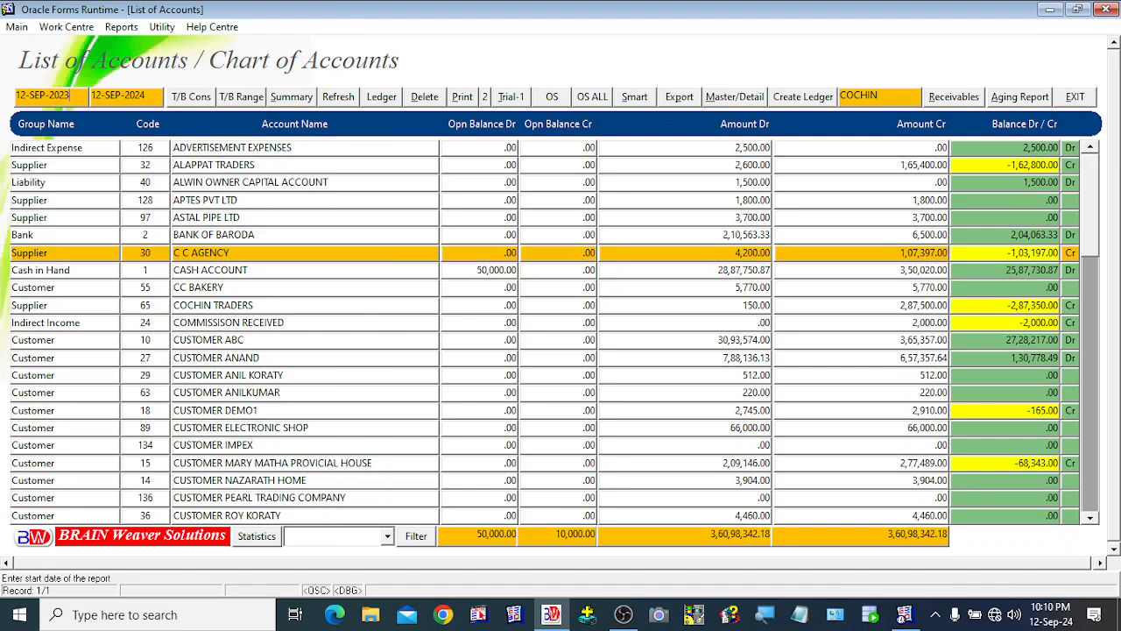
left_click(158, 97)
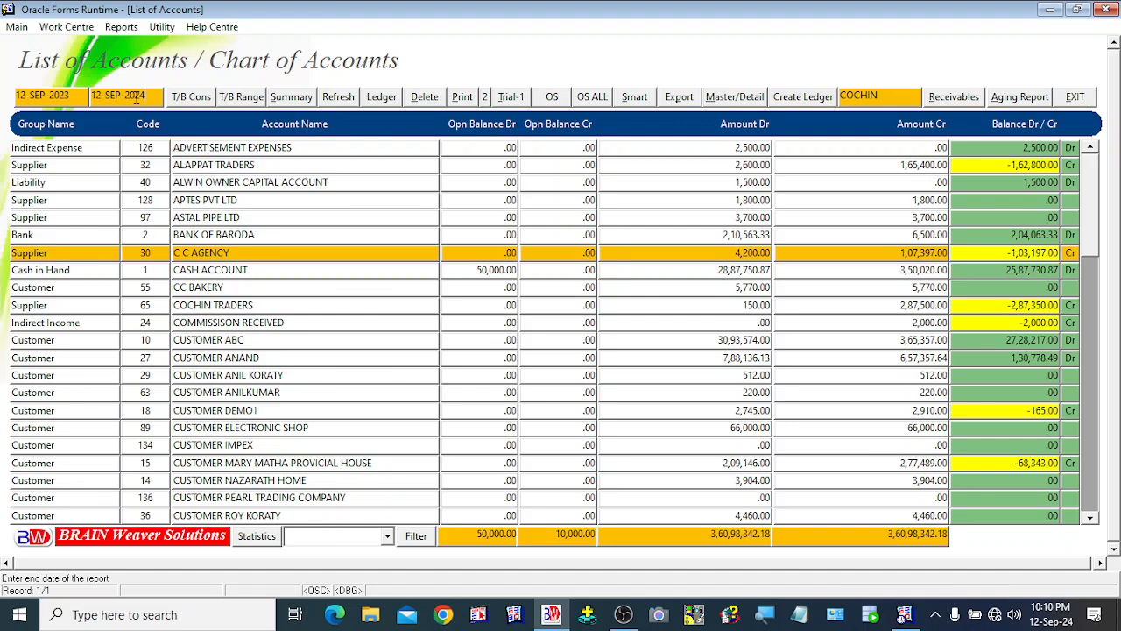
- Generate the trial balance text report for the entered date range and acknowledge the save notice
left_click(243, 100)
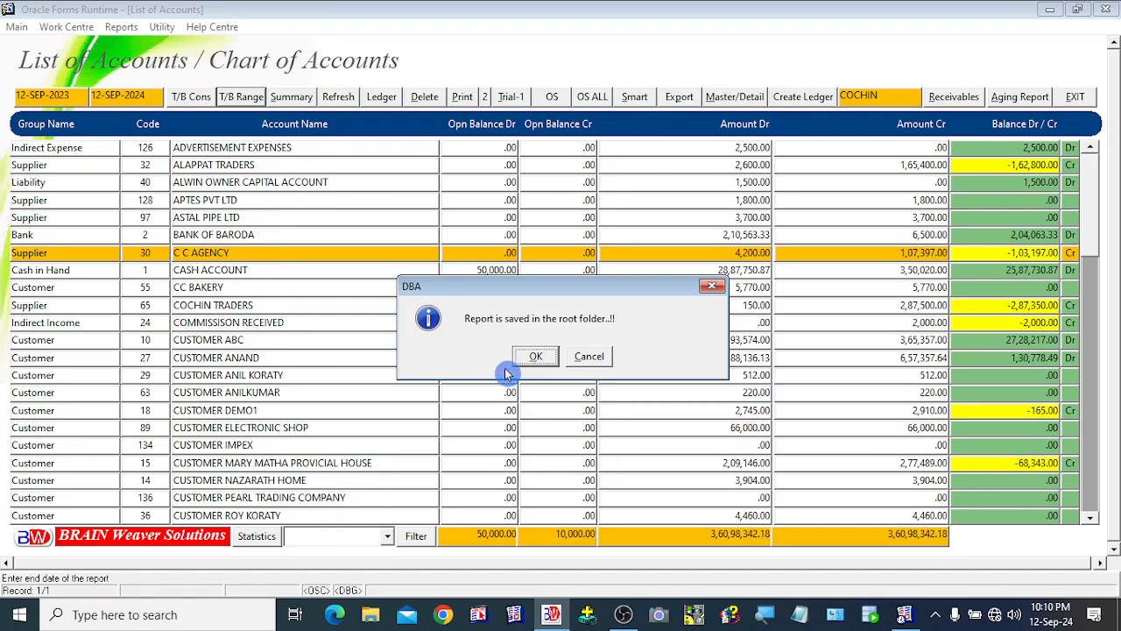
left_click_drag(532, 300, 507, 219)
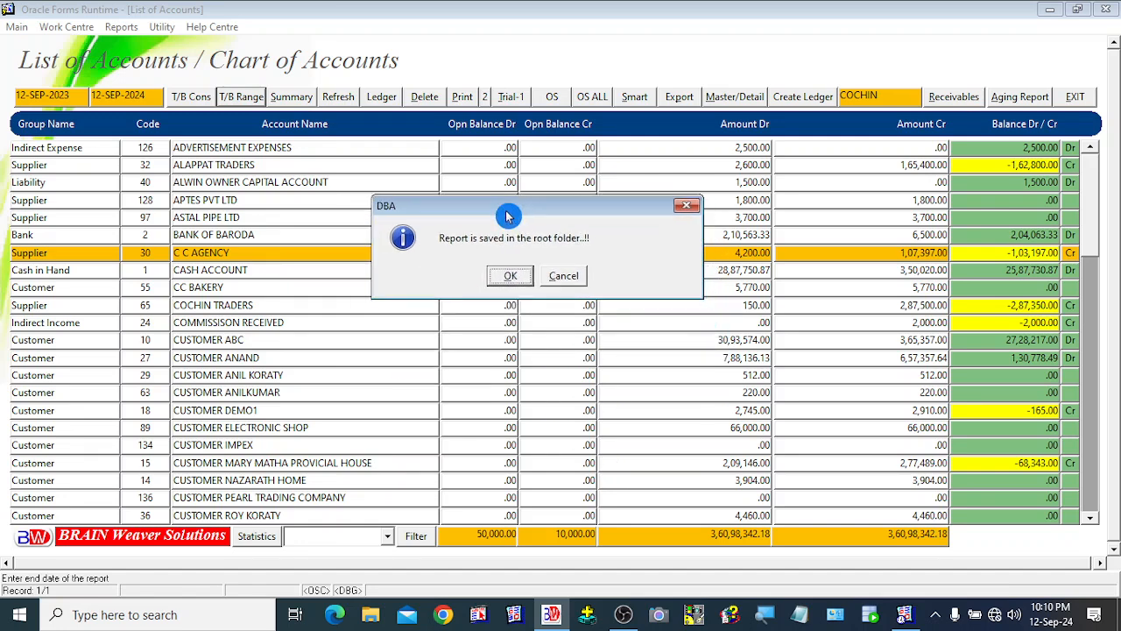
left_click(510, 279)
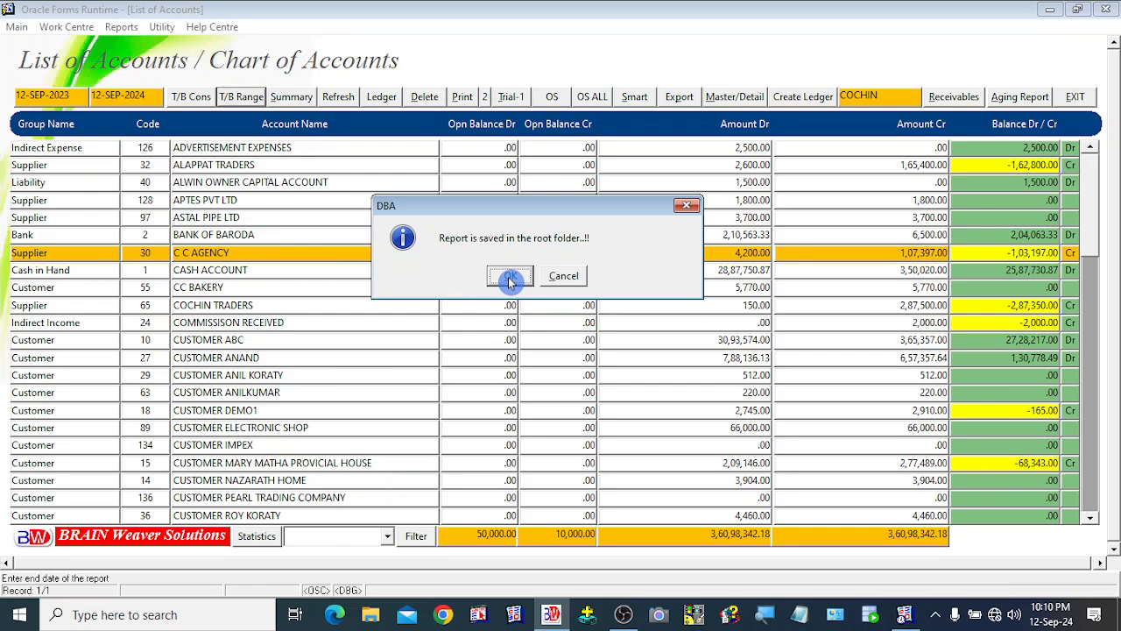
- Switch to File Explorer, check for TRIALBALANCED.TXT in the BRAINTECH TEMP folder on drive E, and close the window
left_click(372, 620)
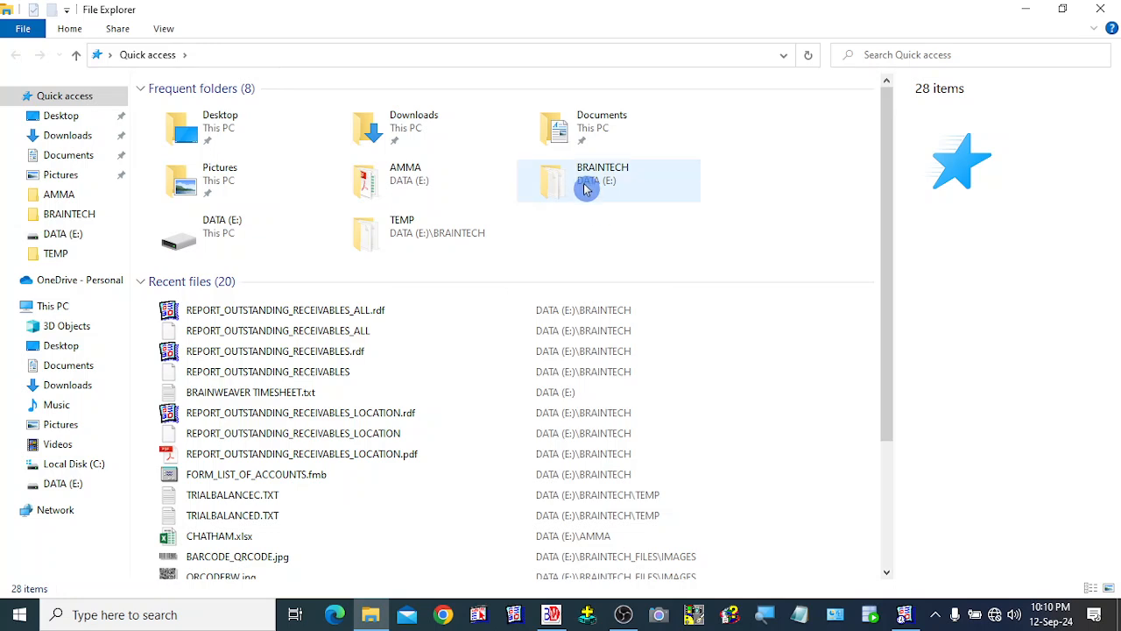
double_click(389, 238)
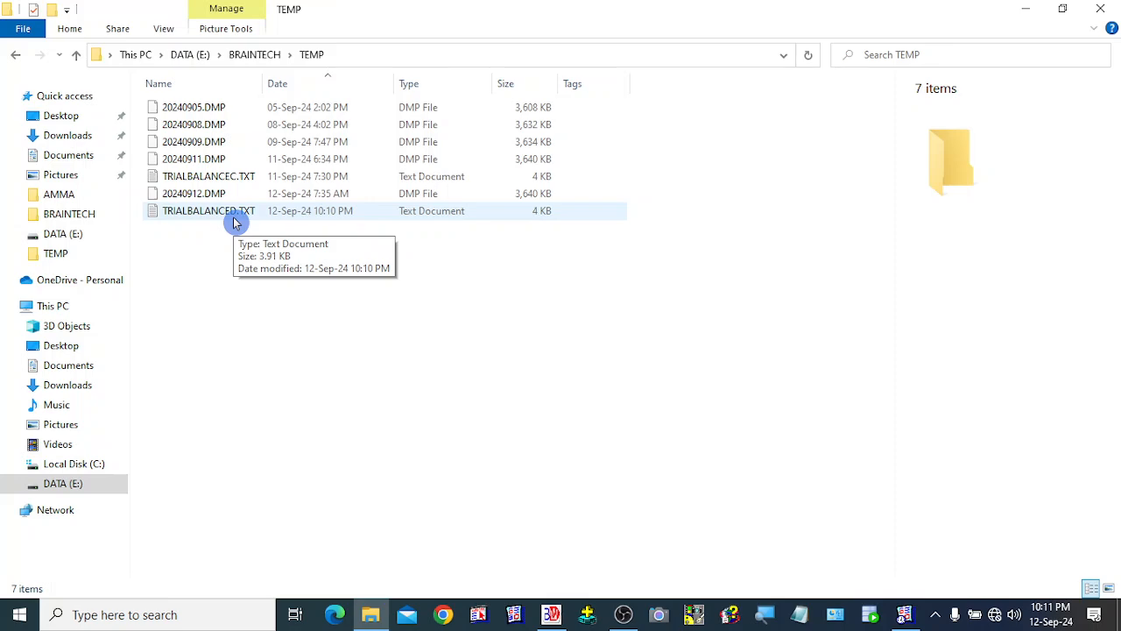
left_click(1101, 9)
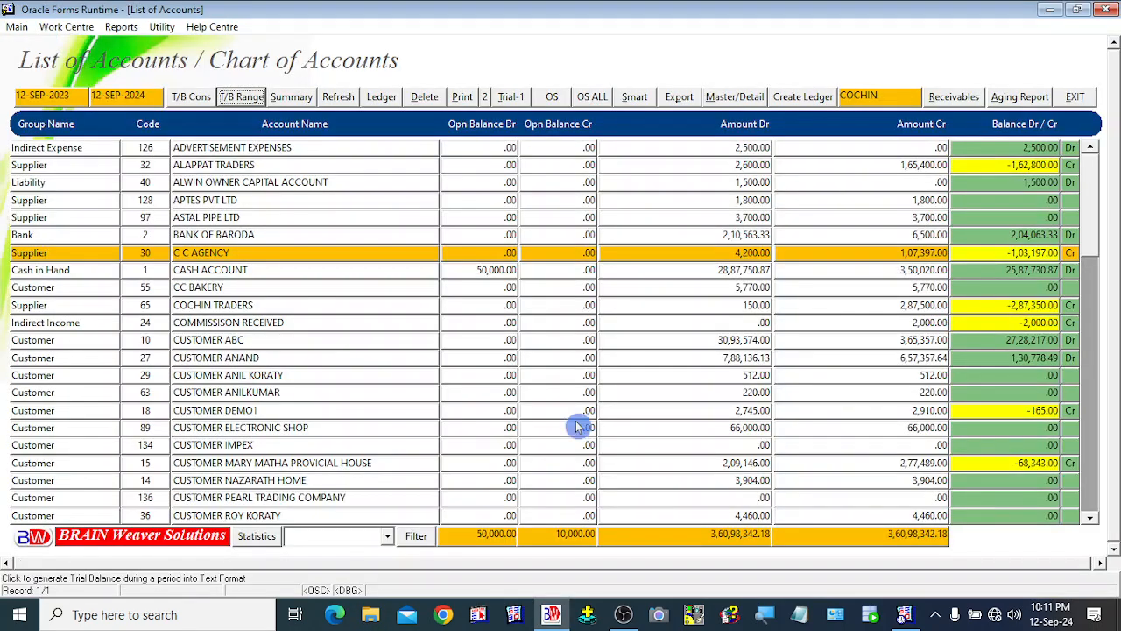
- Launch Excel and create a blank workbook
left_click(165, 616)
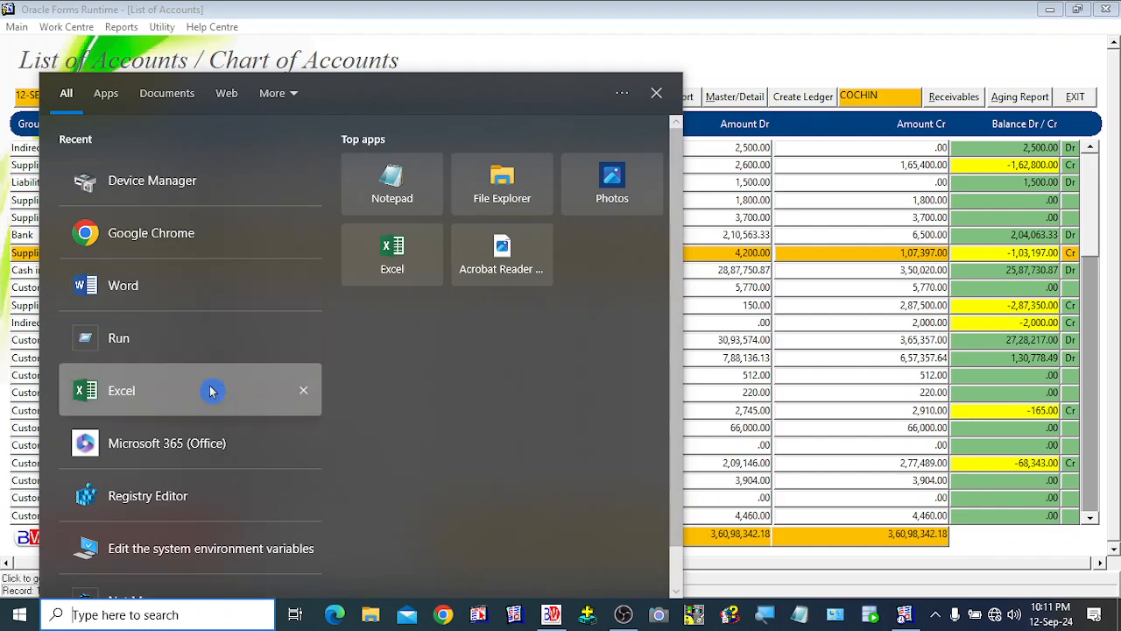
left_click(181, 409)
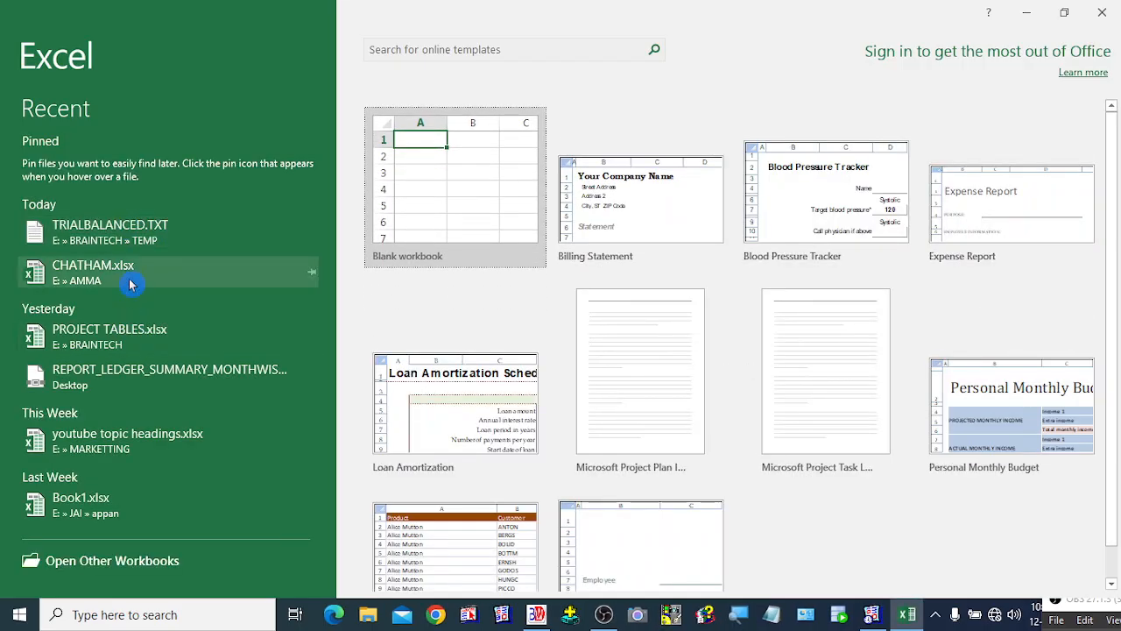
left_click(467, 185)
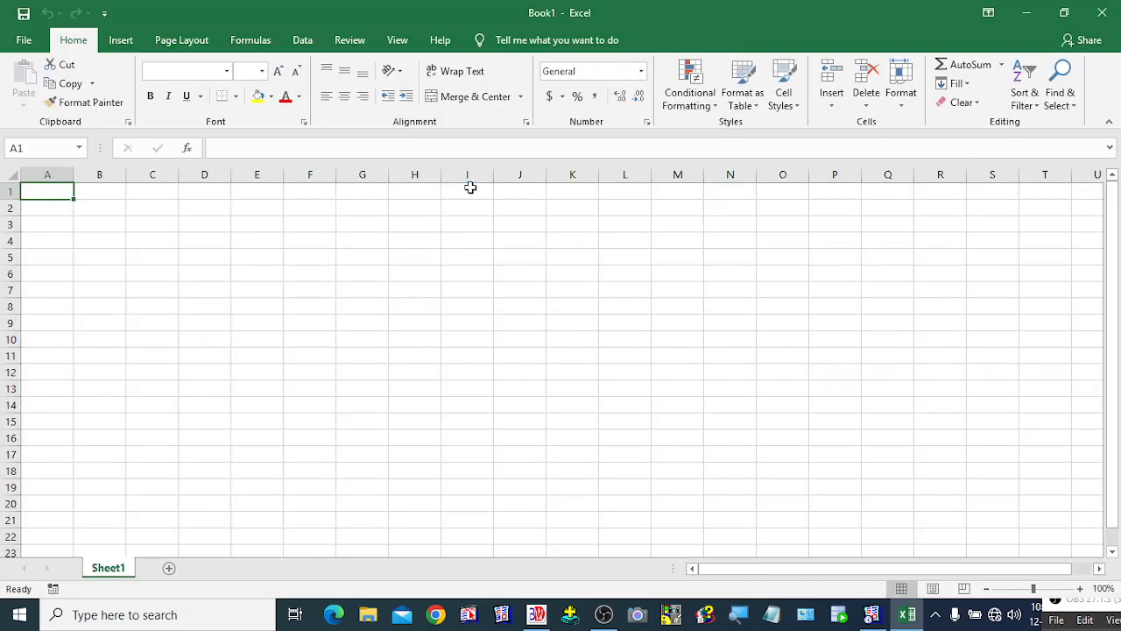
- Open TRIALBALANCED.TXT from the BRAINTECH\TEMP folder on drive E, with the file filter set to All Files
left_click(22, 39)
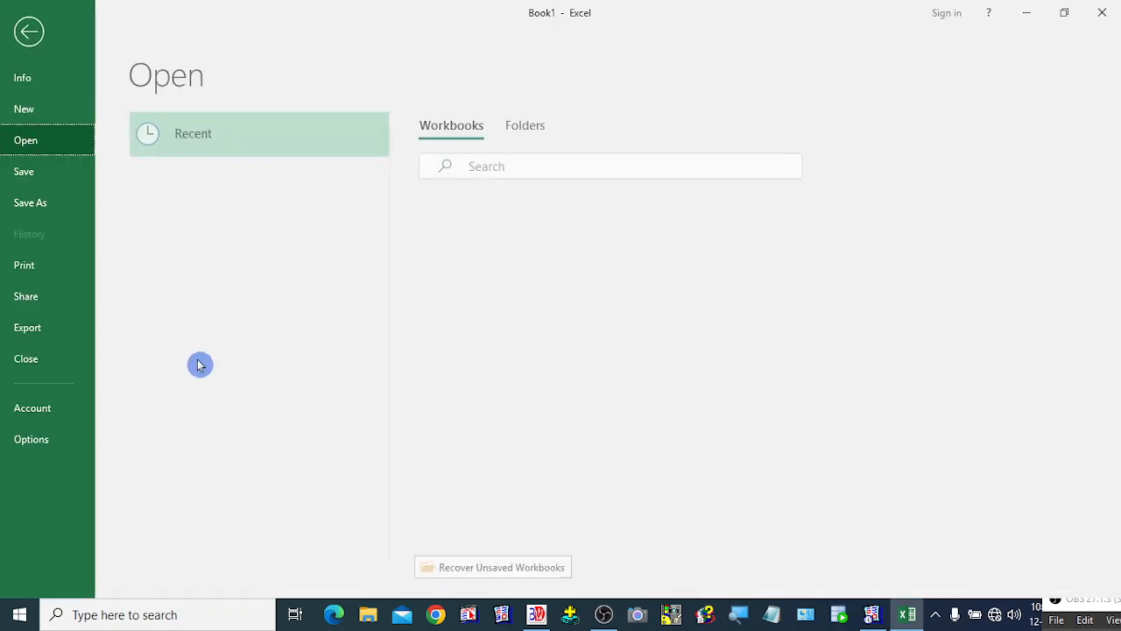
left_click(216, 315)
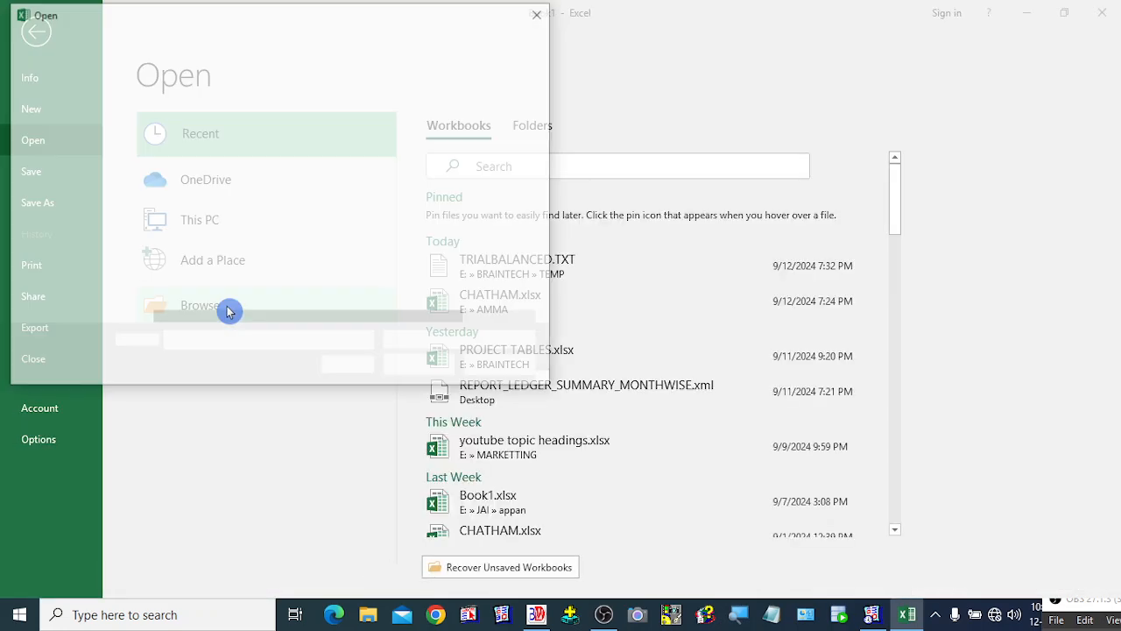
left_click(70, 306)
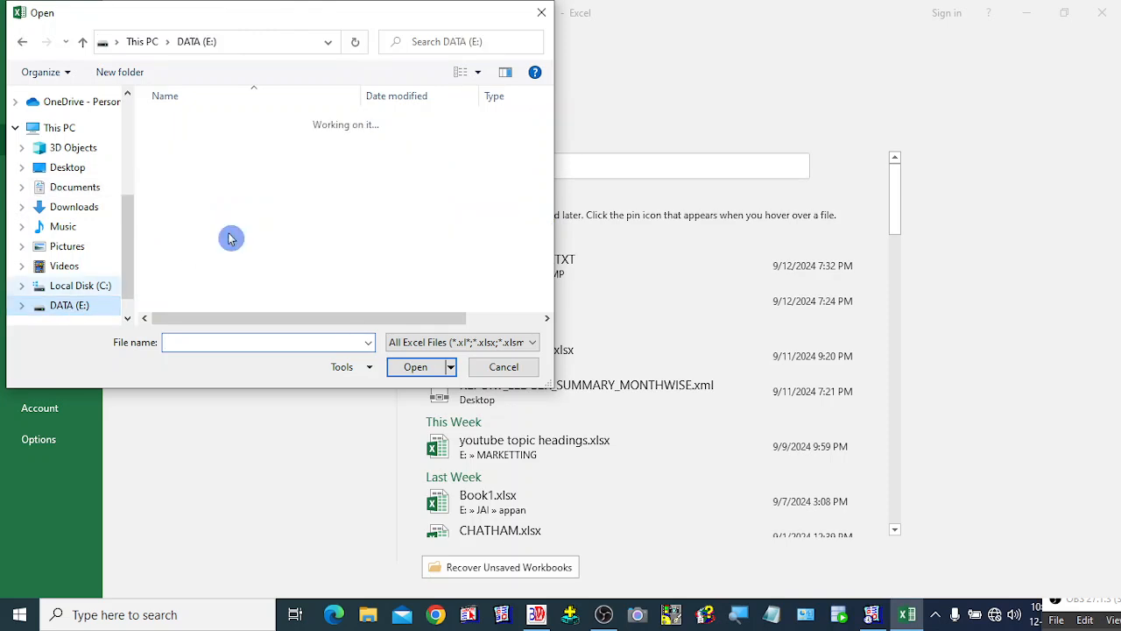
double_click(200, 172)
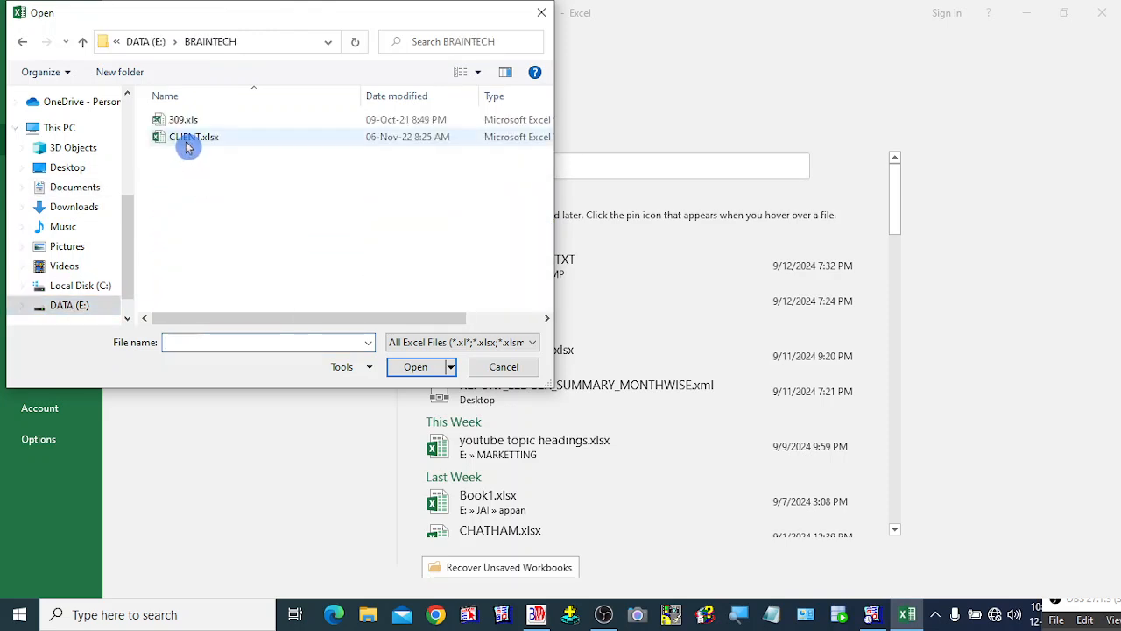
double_click(212, 121)
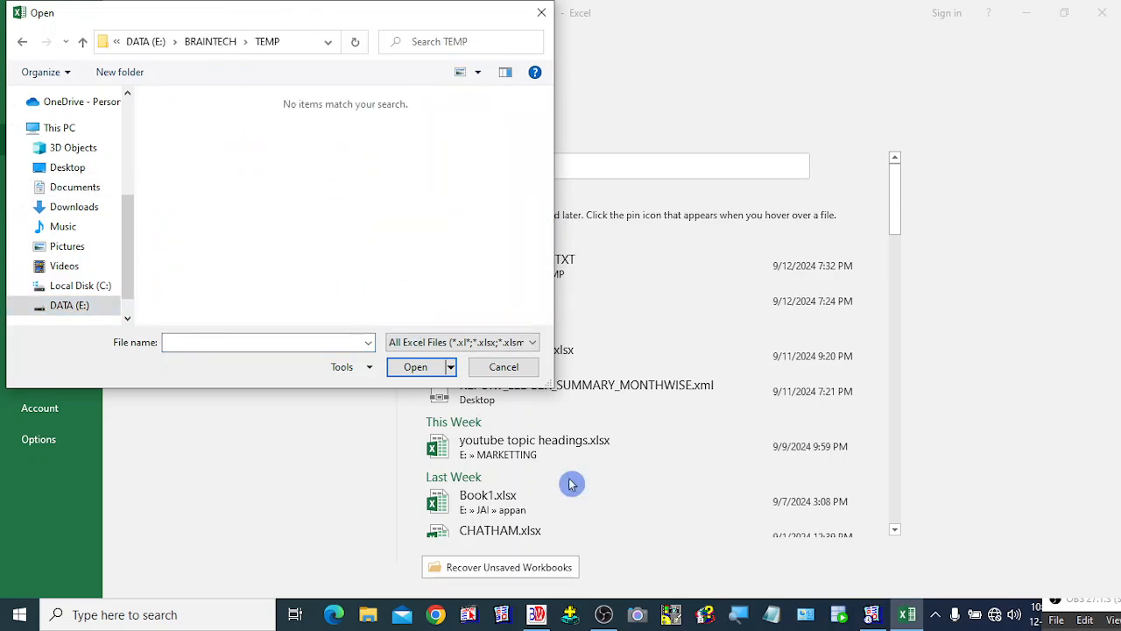
left_click(512, 342)
left_click(412, 354)
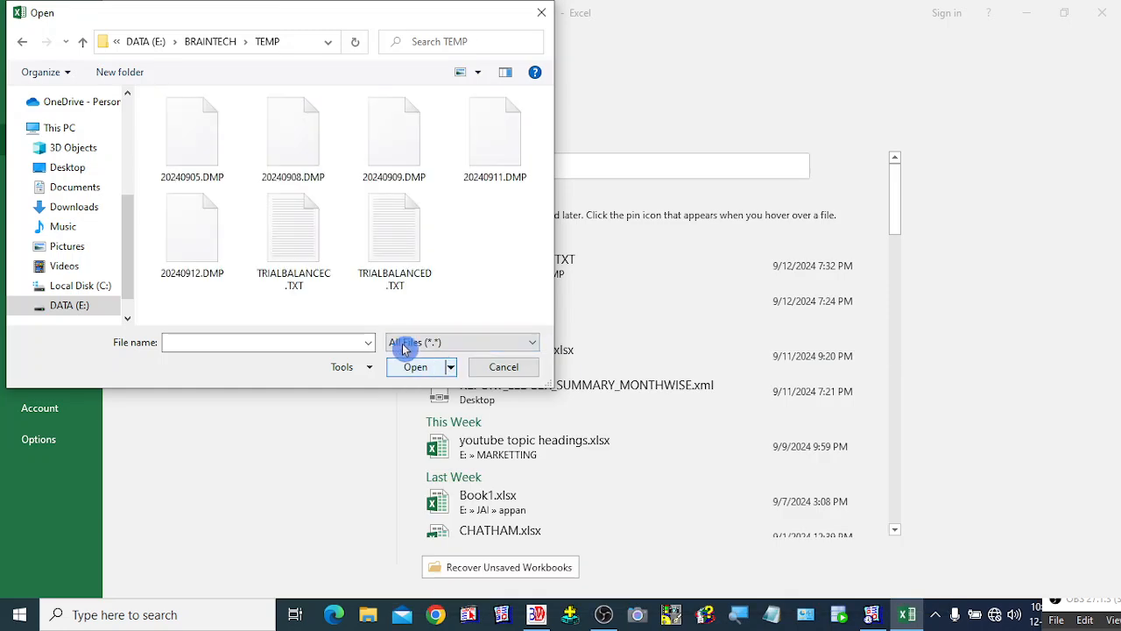
double_click(415, 259)
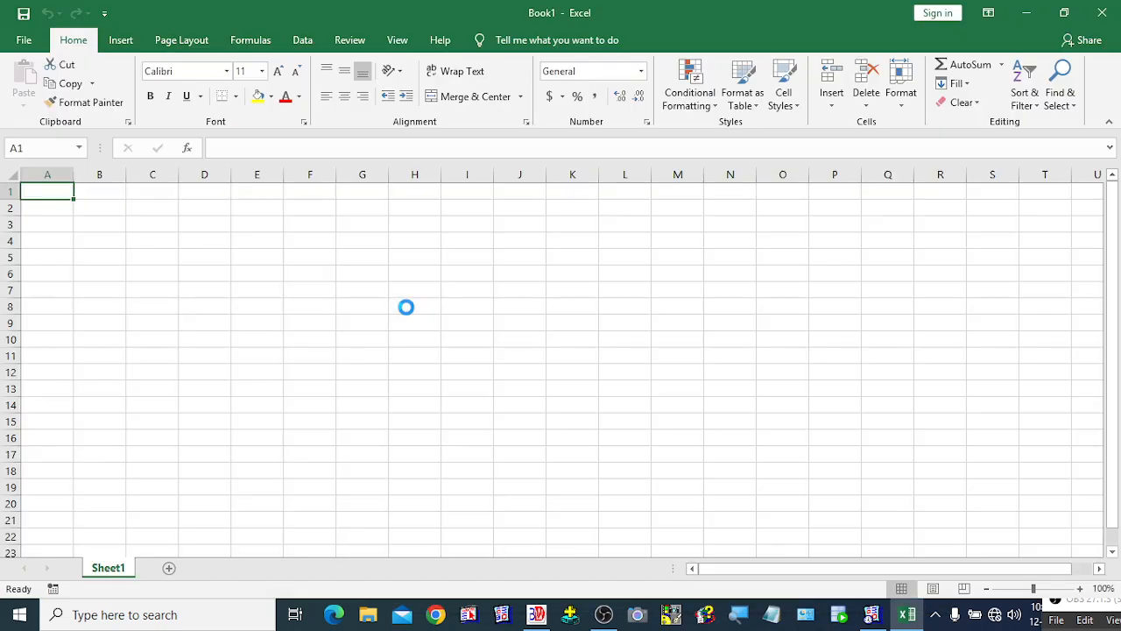
- Import the text file as delimited data, with the caret (^) as the only delimiter and General column format
left_click(771, 491)
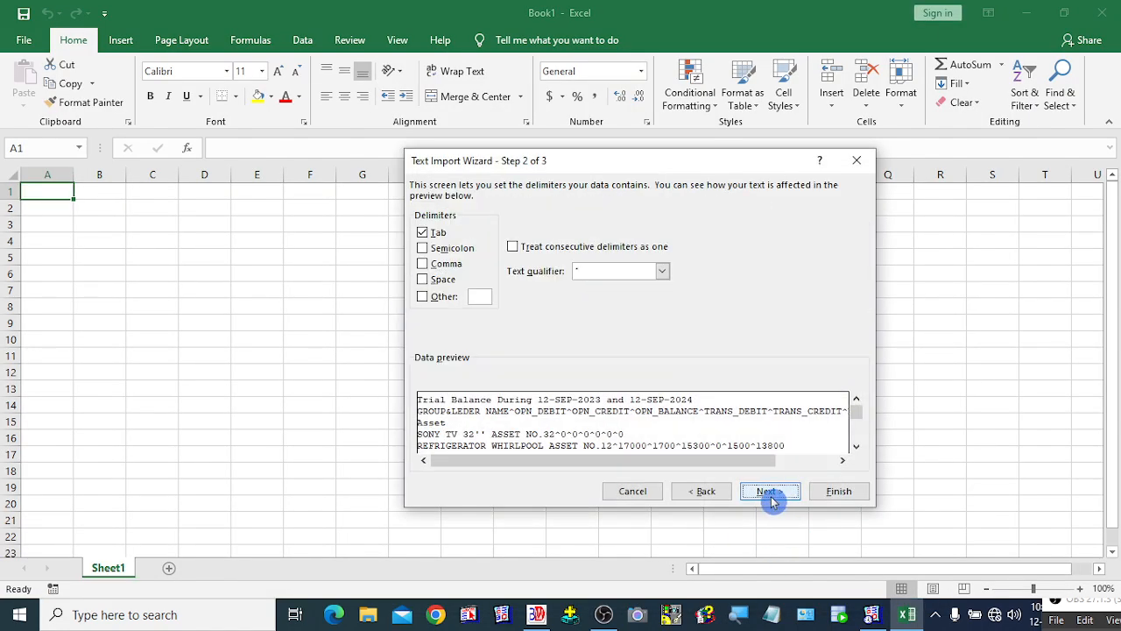
left_click(433, 236)
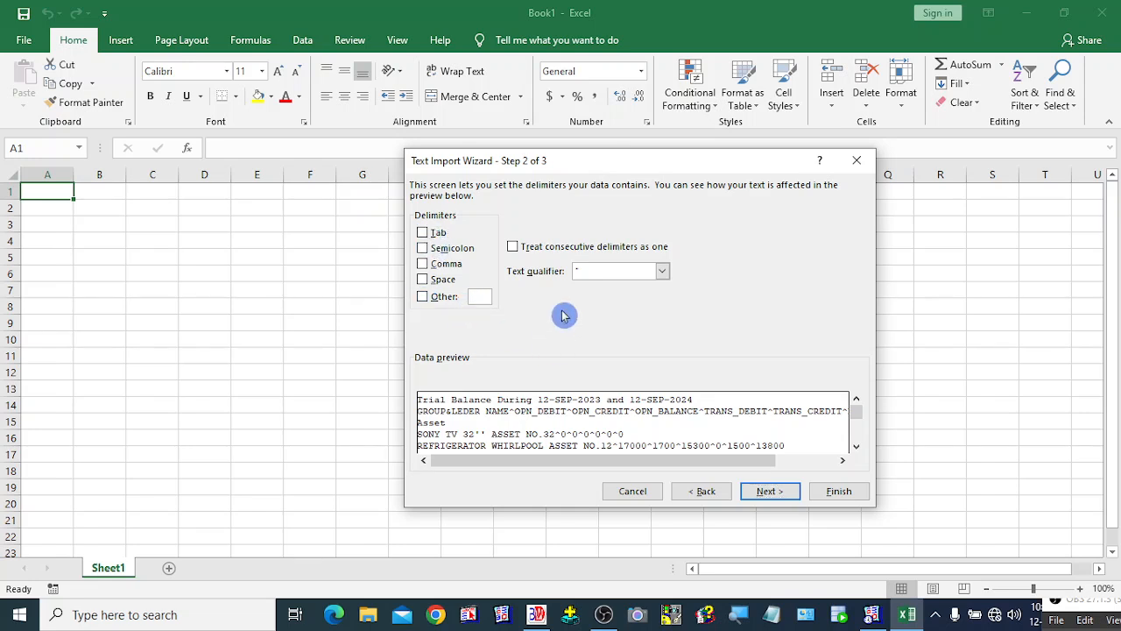
type("^")
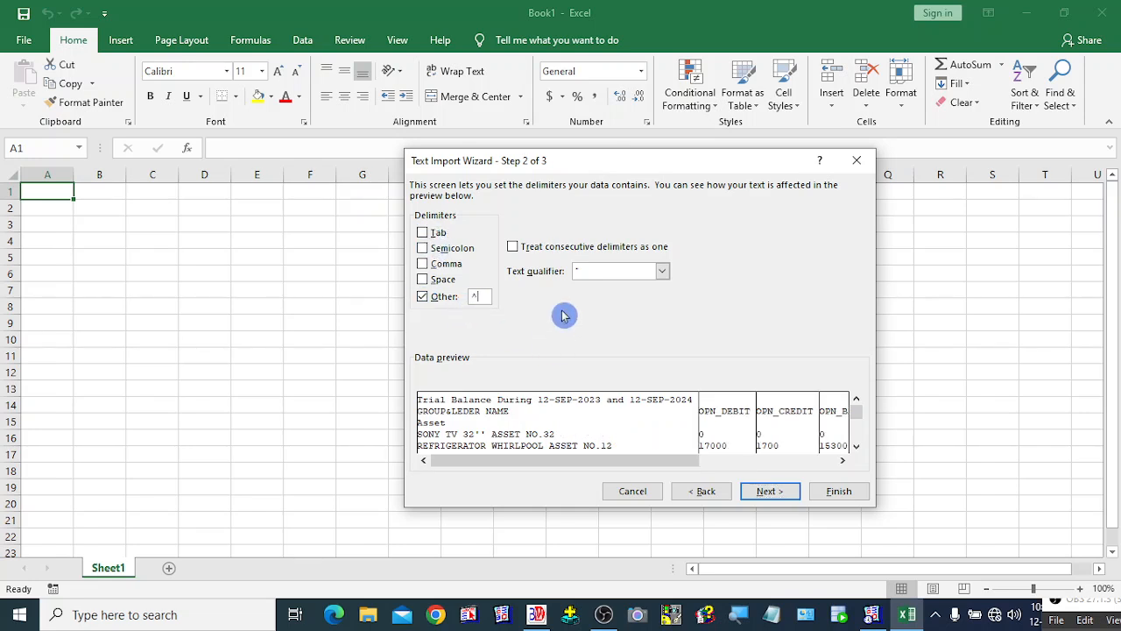
left_click(770, 491)
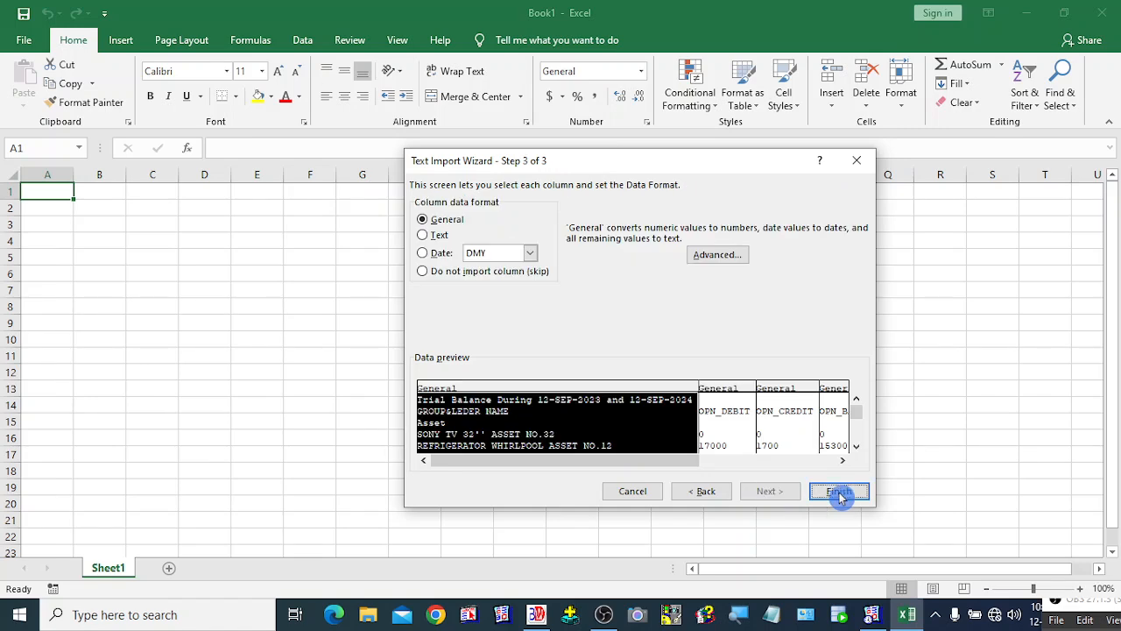
left_click(867, 494)
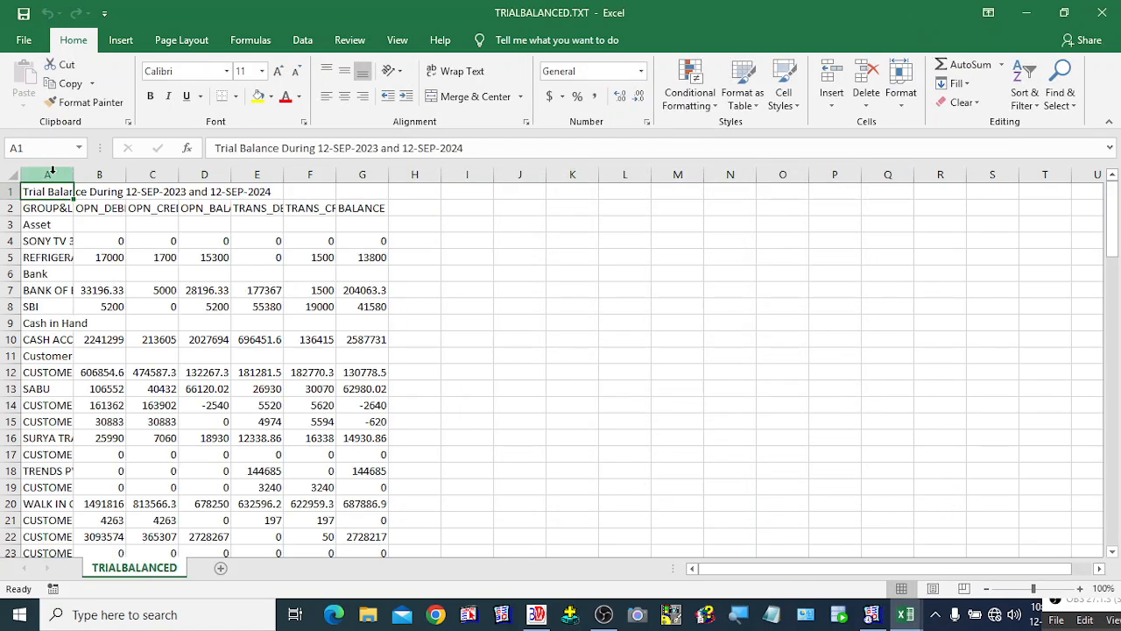
- Autofit the widths of columns A through H and apply the comma number style to them
left_click(50, 174)
left_click_drag(116, 176, 408, 175)
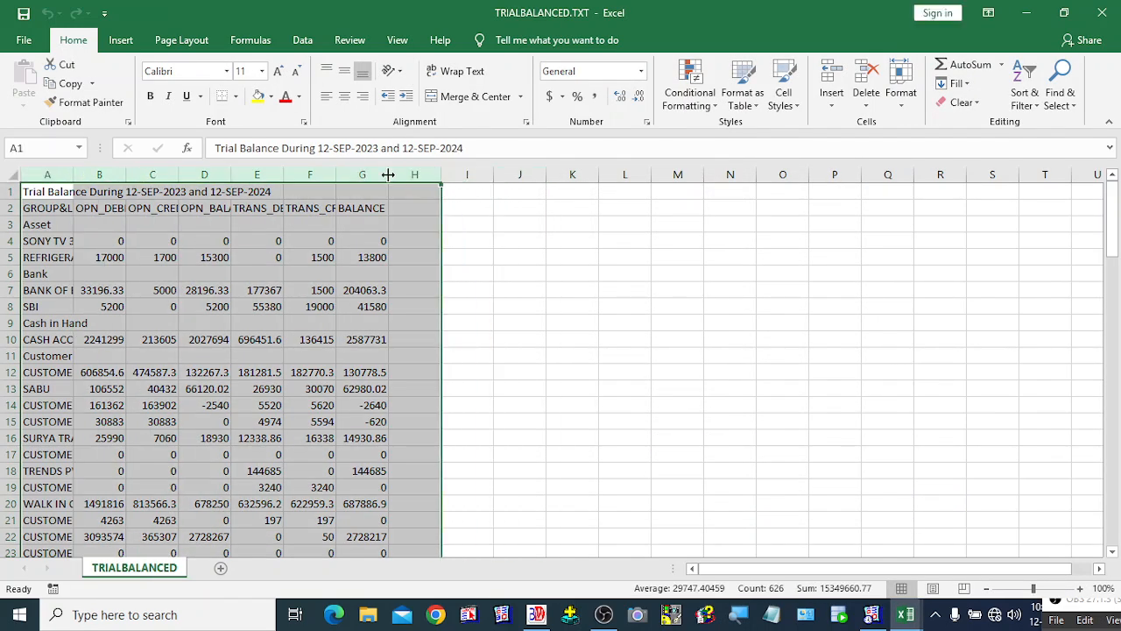
double_click(388, 175)
left_click(595, 97)
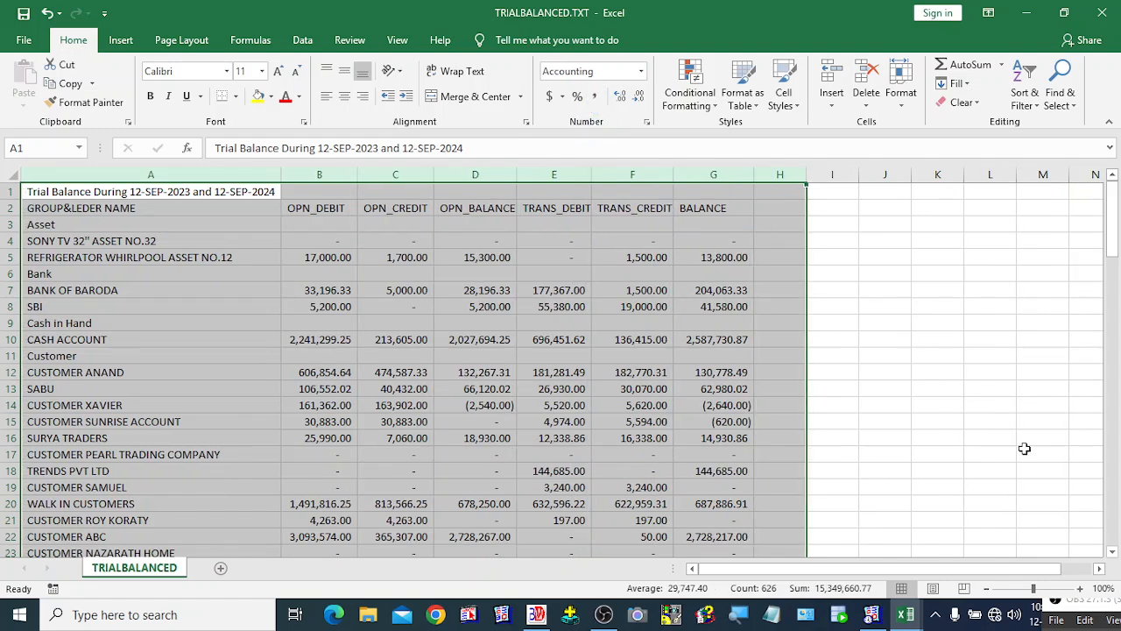
left_click(985, 401)
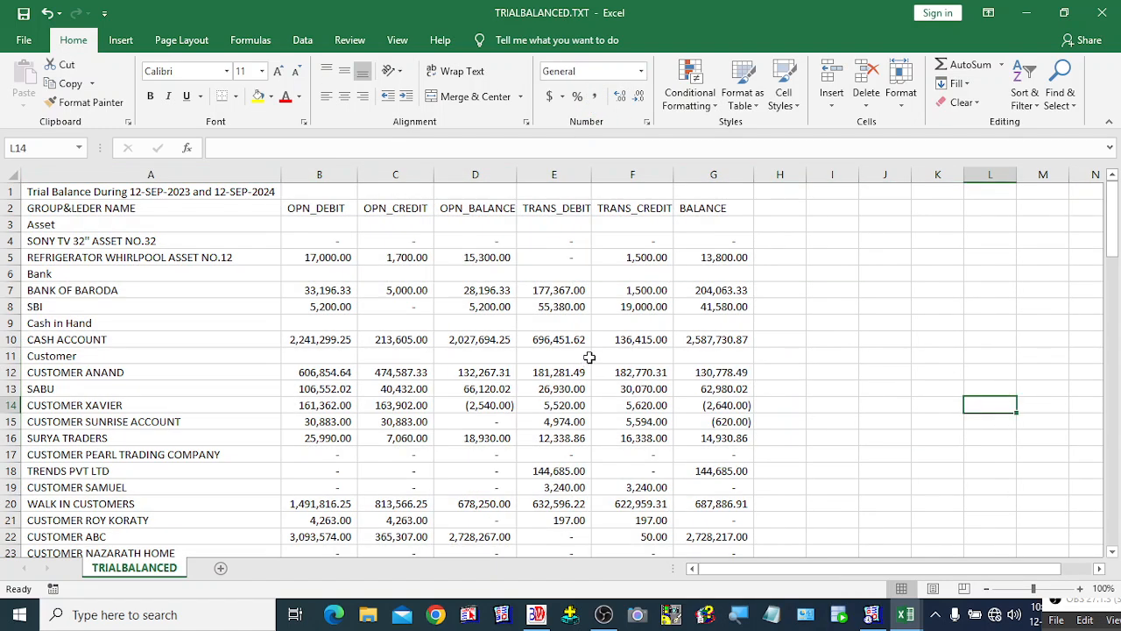
- Fill the trial balance heading row, cells A2 to G2, with yellow
left_click_drag(70, 205, 726, 208)
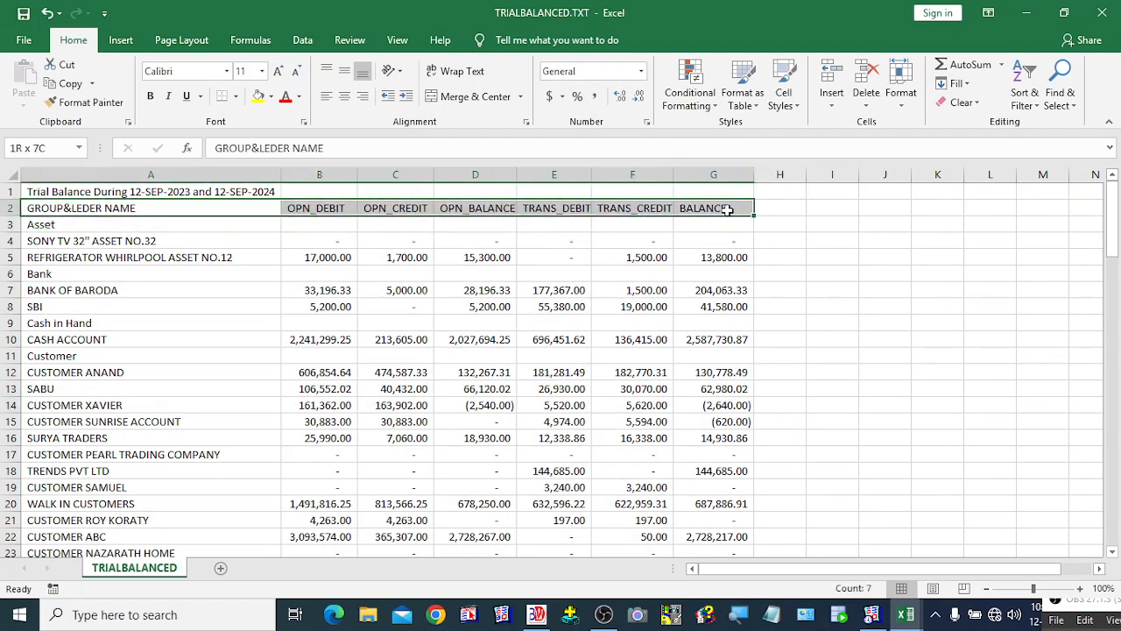
left_click(260, 95)
left_click(709, 337)
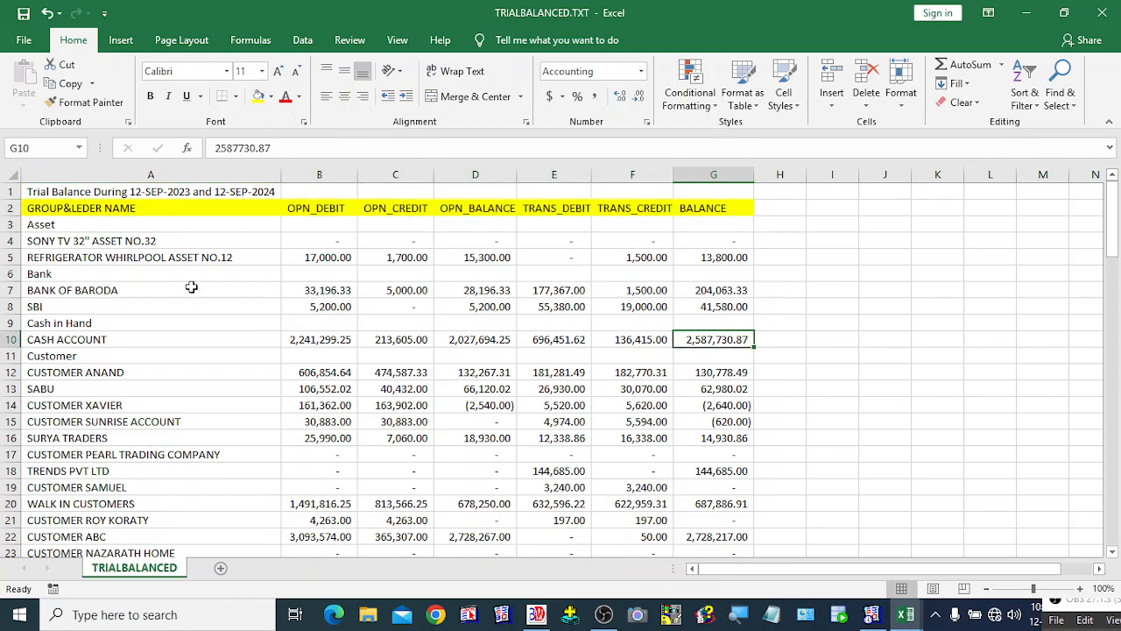
- Fill the group name cells Asset, Bank and Cash in Hand in column A with yellow
left_click(52, 226)
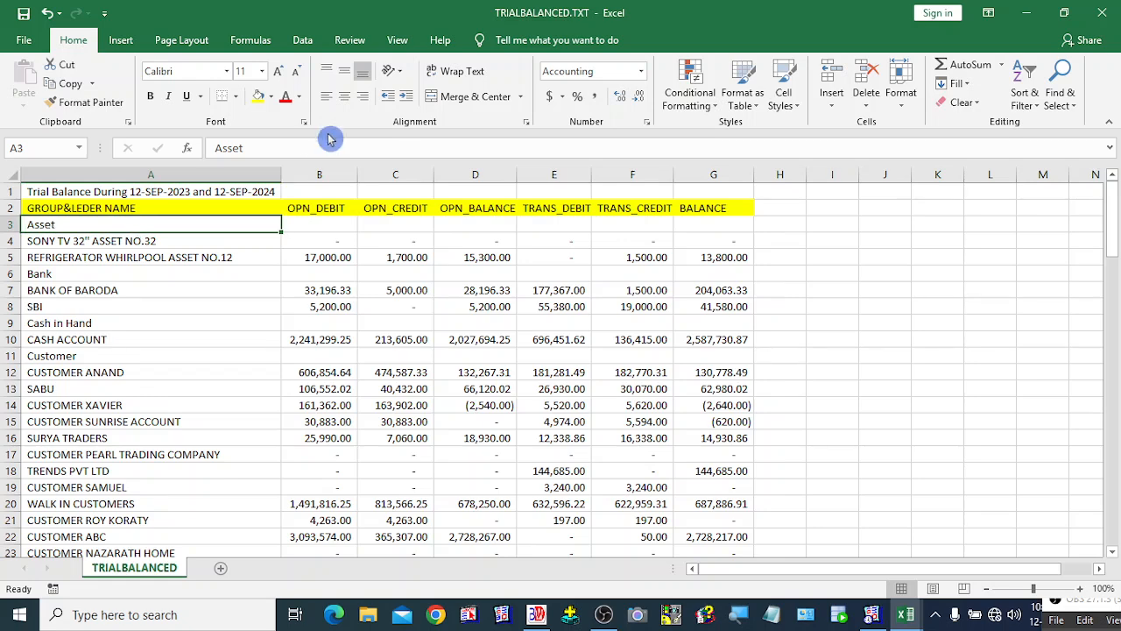
left_click(263, 99)
left_click_drag(50, 242, 54, 266)
left_click(38, 274)
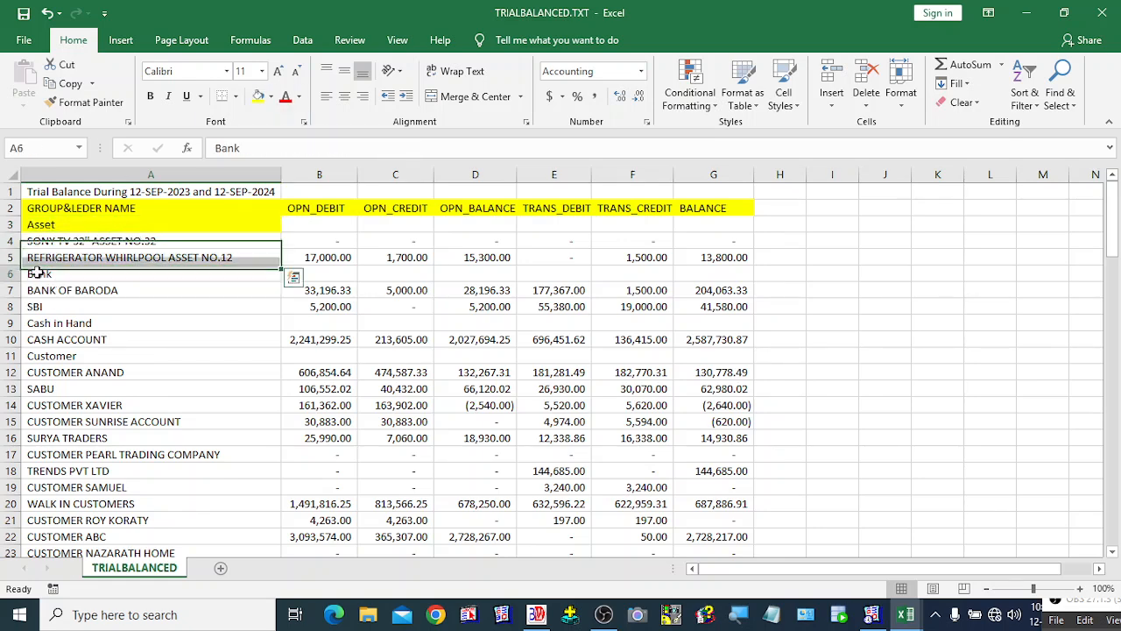
left_click(260, 96)
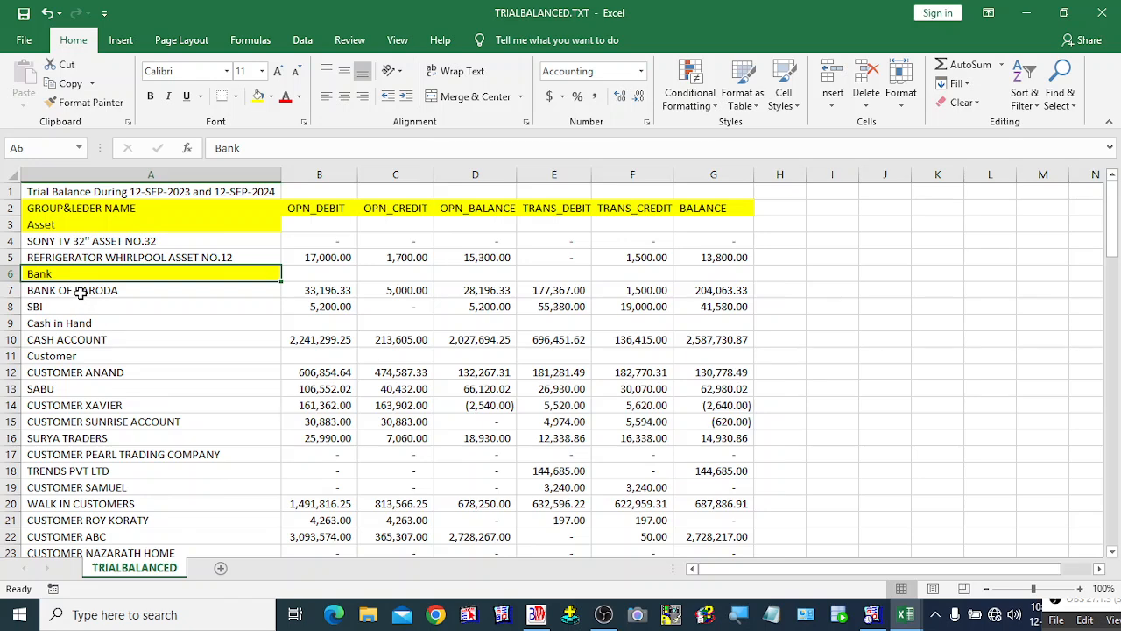
left_click_drag(80, 293, 77, 306)
left_click(57, 325)
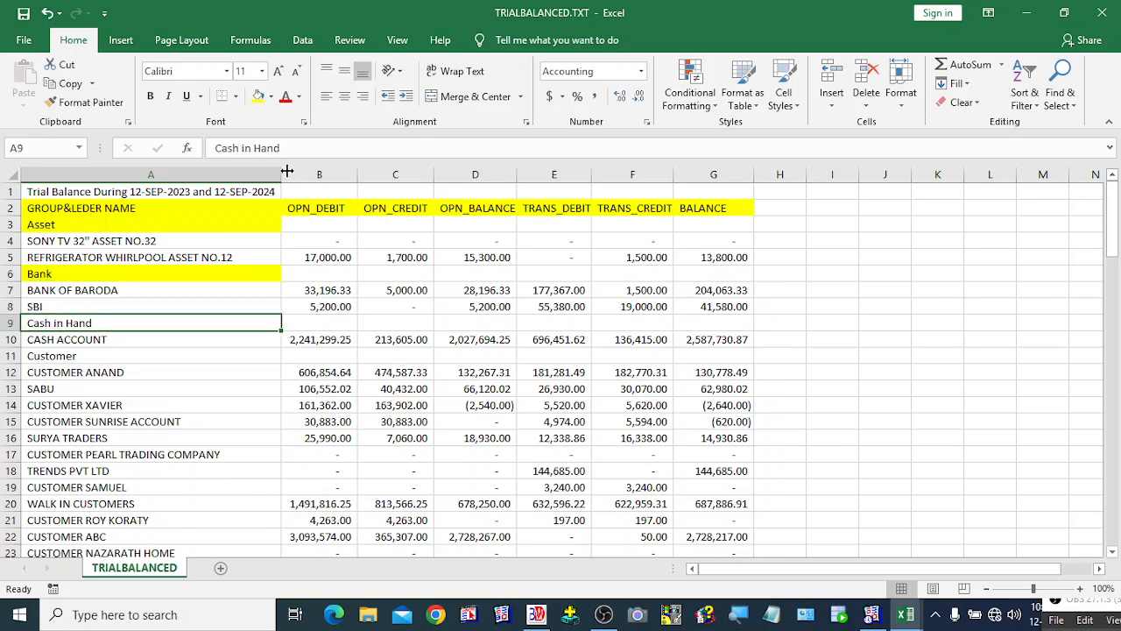
left_click(259, 97)
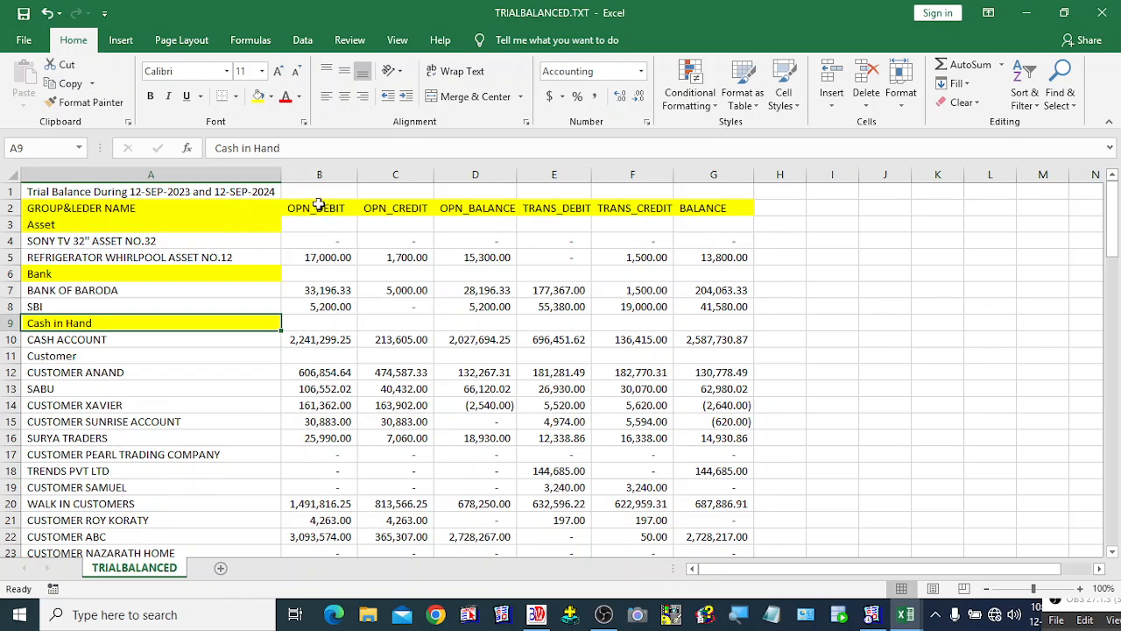
- Examine the opening debit, credit and balance, the transaction debit and credit, and the closing balance columns against the title's date range
left_click_drag(320, 208, 399, 298)
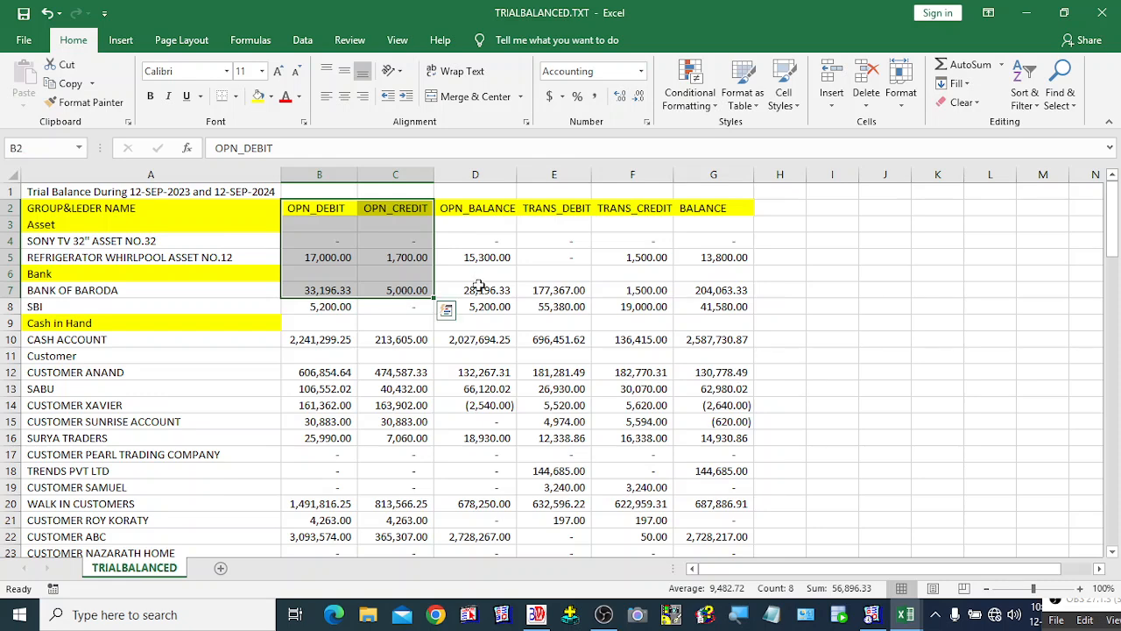
left_click(76, 193)
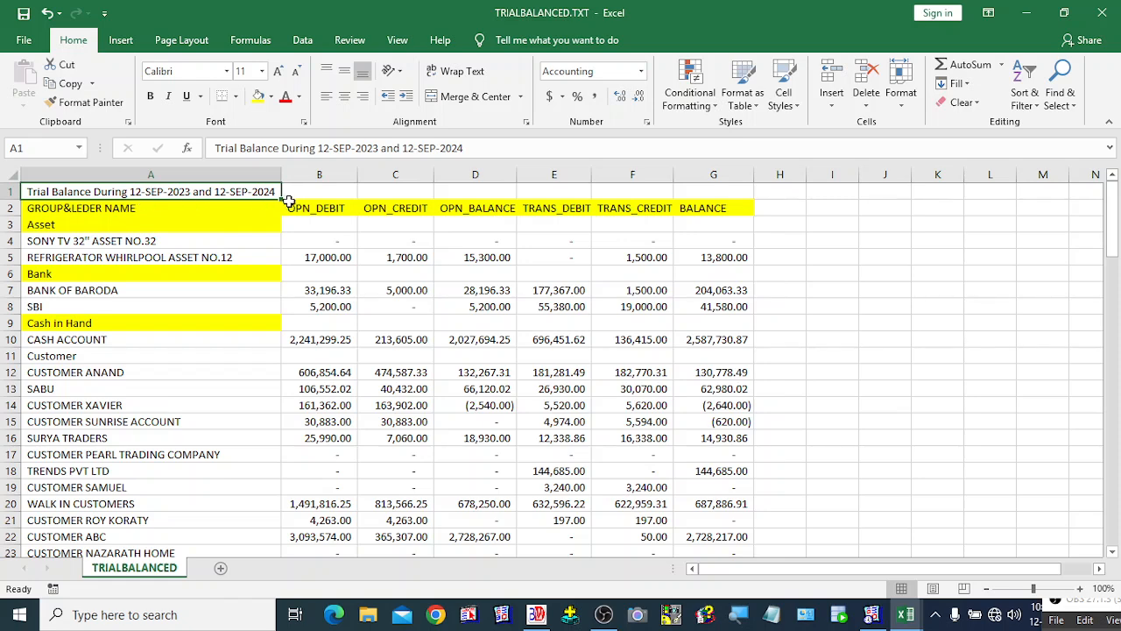
left_click_drag(469, 211, 482, 287)
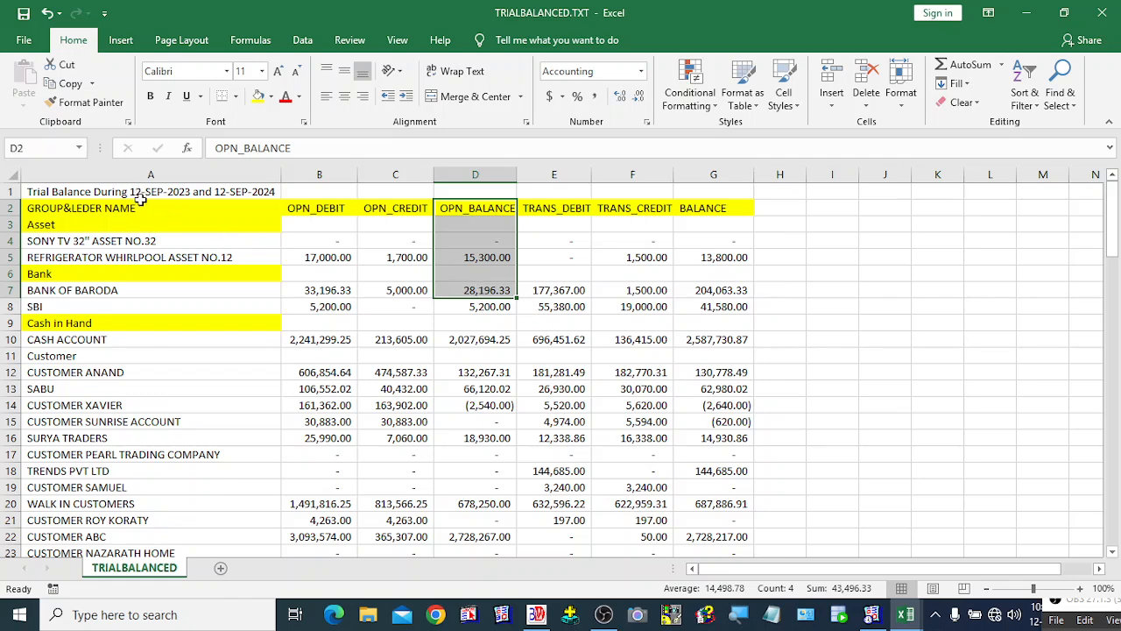
left_click(489, 373)
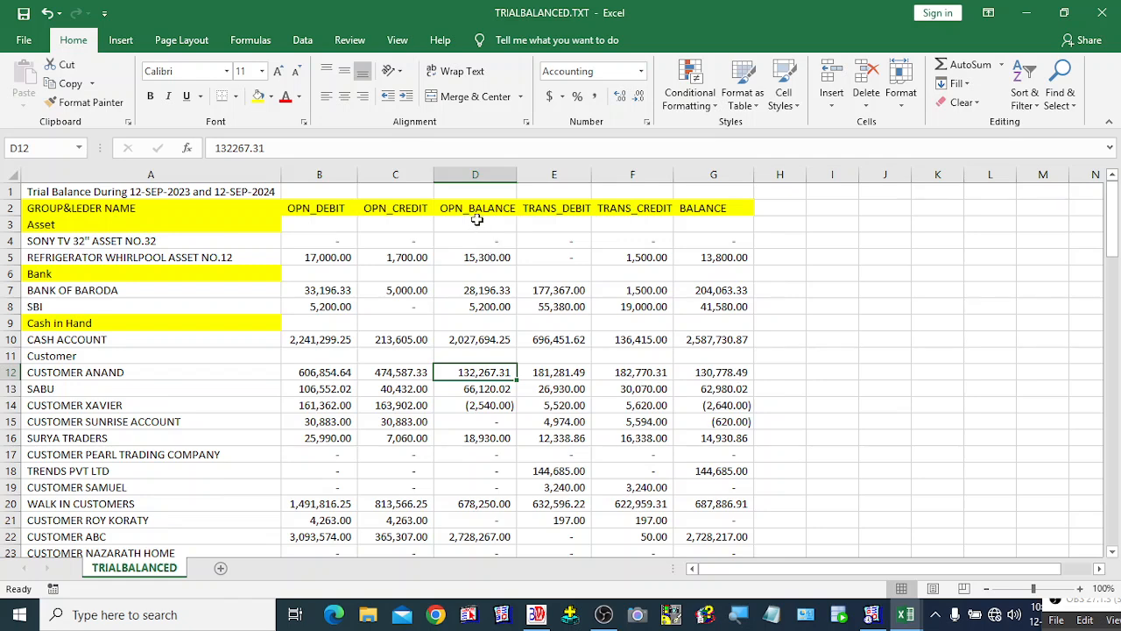
left_click_drag(475, 208, 485, 307)
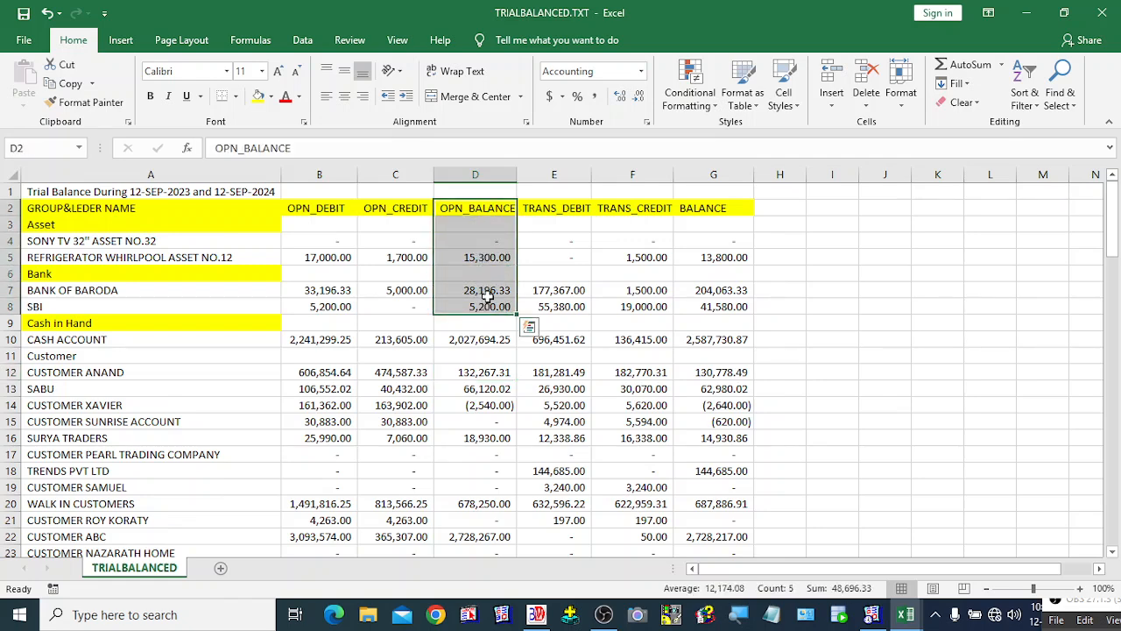
left_click(574, 259)
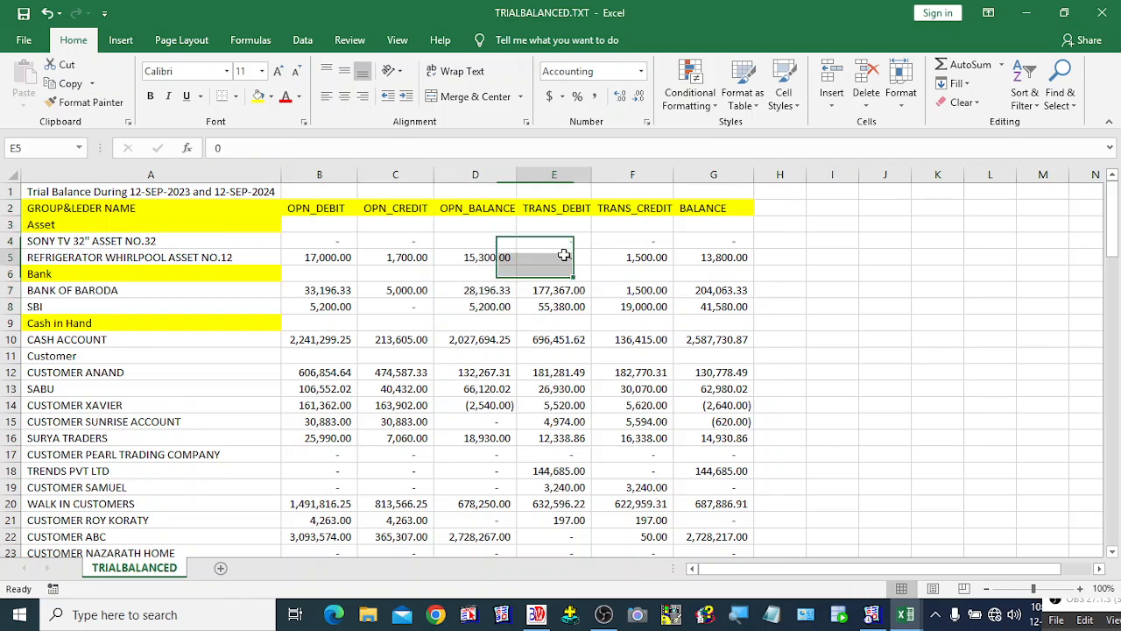
left_click_drag(556, 212, 635, 335)
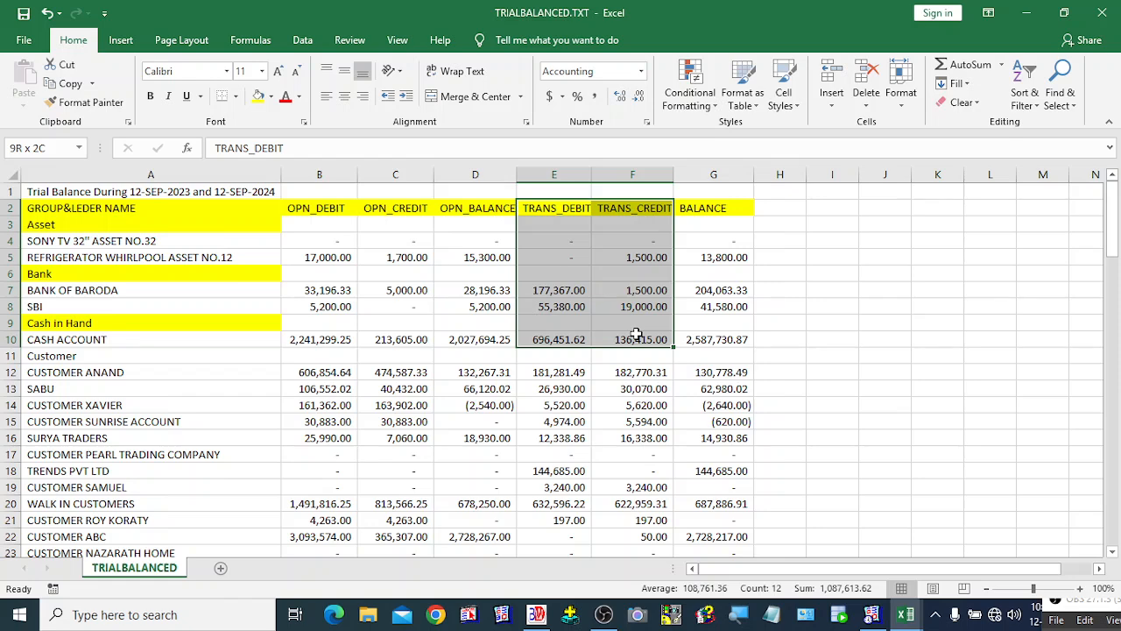
left_click_drag(635, 336, 637, 337)
left_click(245, 195)
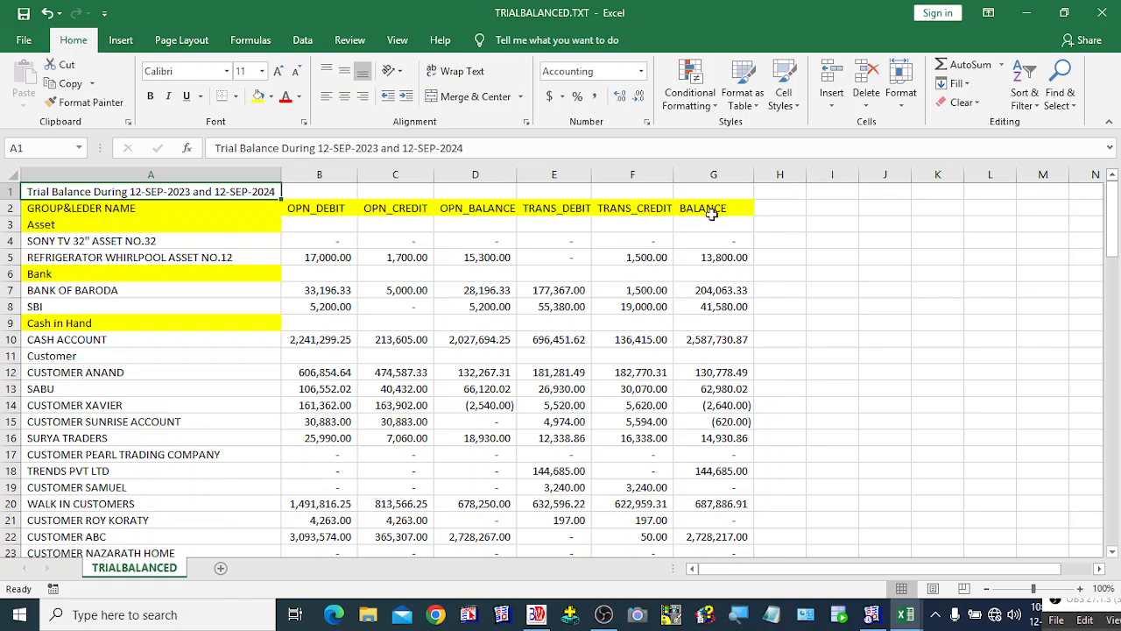
left_click_drag(712, 211, 731, 421)
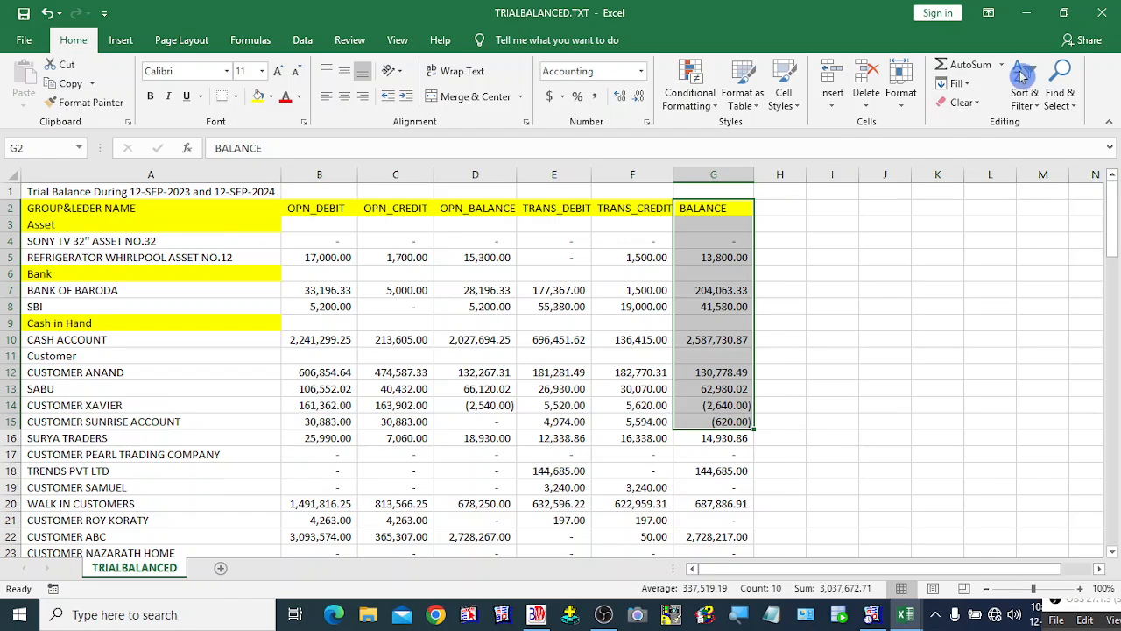
- Close TRIALBALANCED.TXT without saving the changes, close the blank workbook, and return to the List of Accounts in Oracle Forms
left_click(1102, 12)
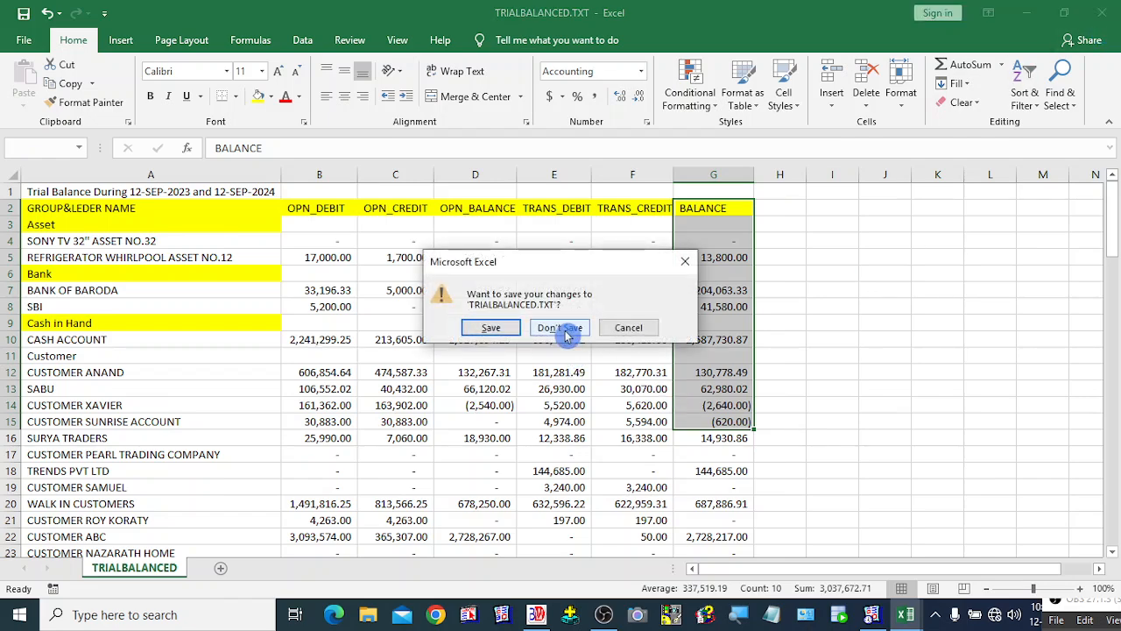
left_click(565, 329)
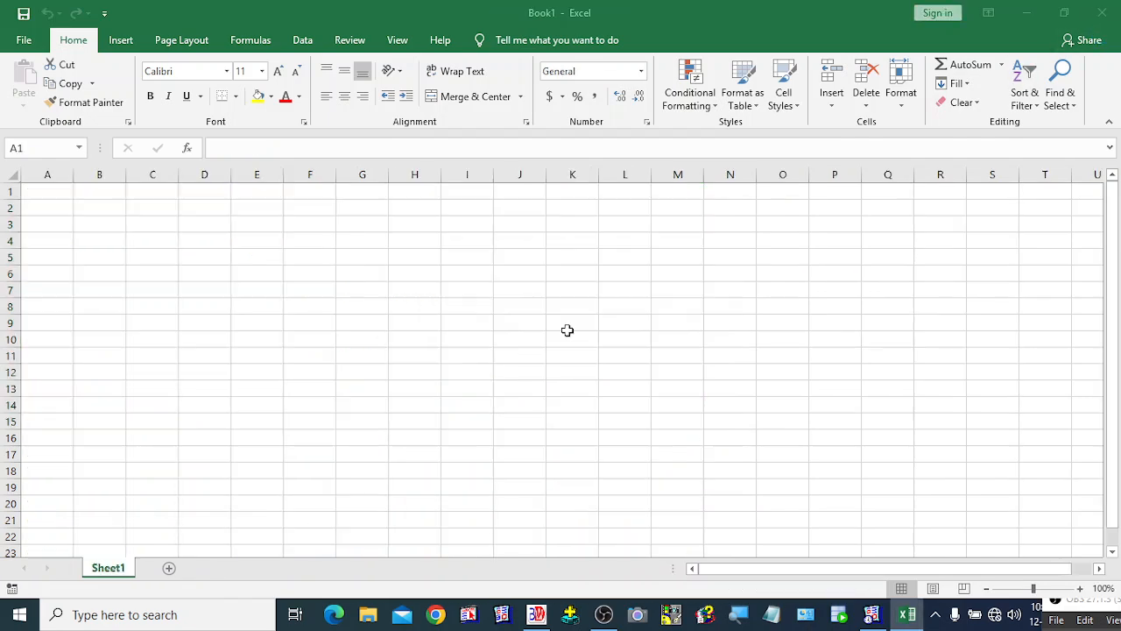
left_click(1102, 12)
left_click(194, 234)
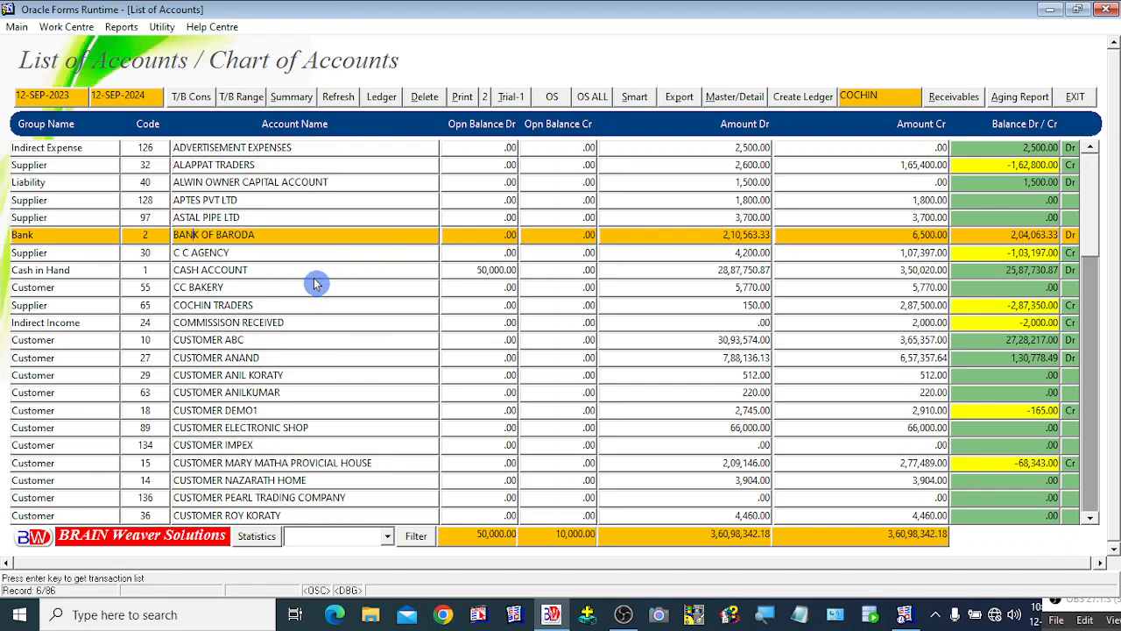
- Generate the consolidated trial balance as on today in text format and acknowledge the save notice
left_click(195, 108)
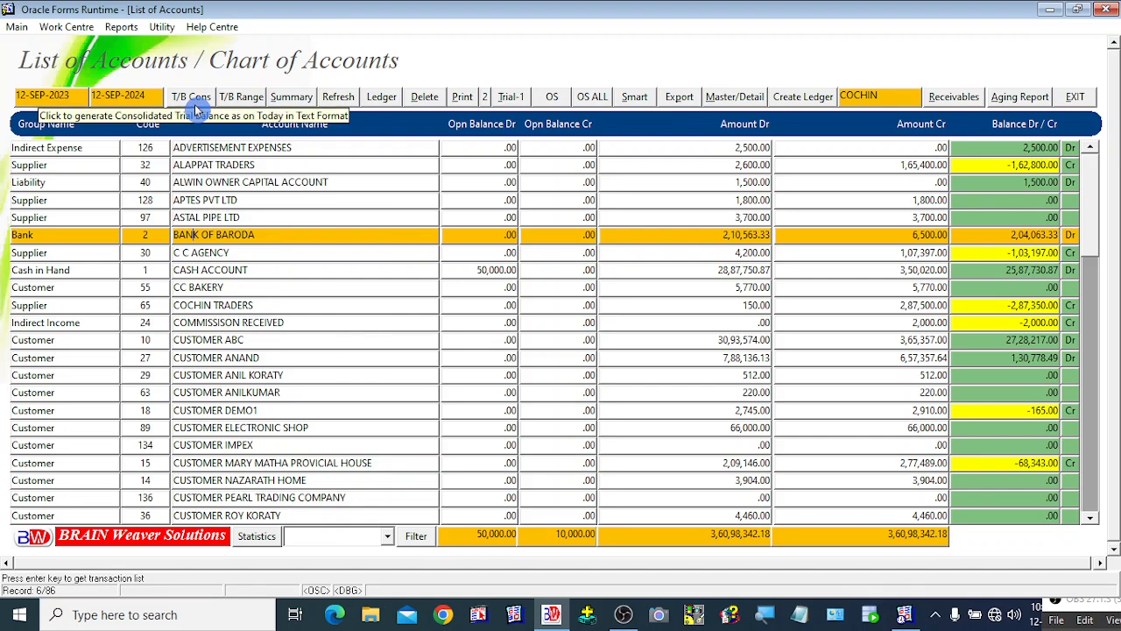
left_click(196, 106)
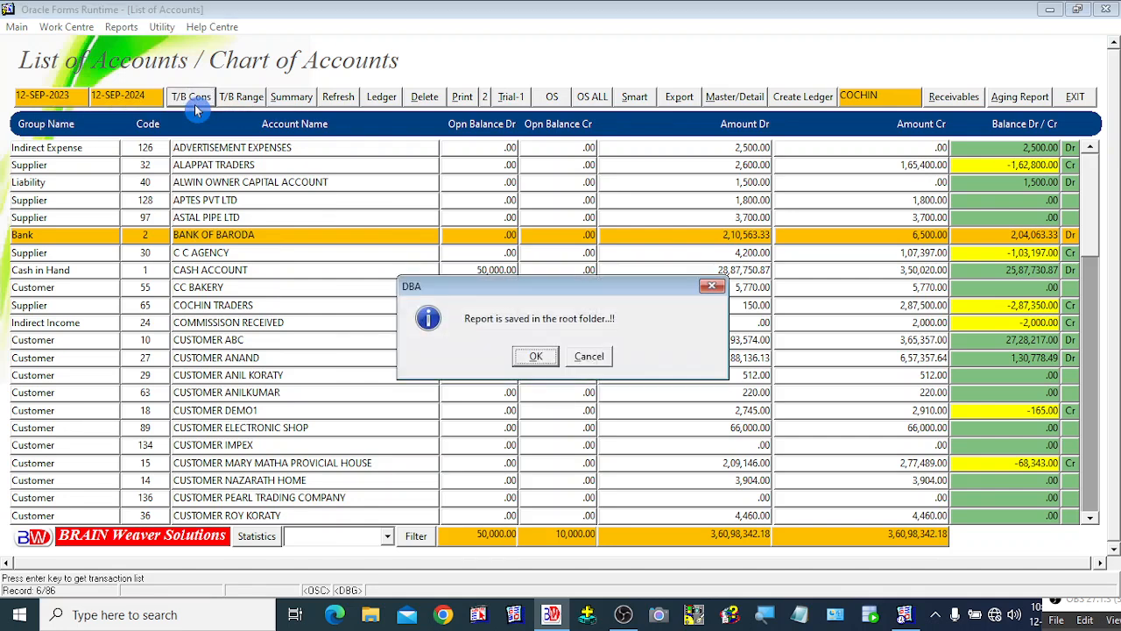
left_click(543, 356)
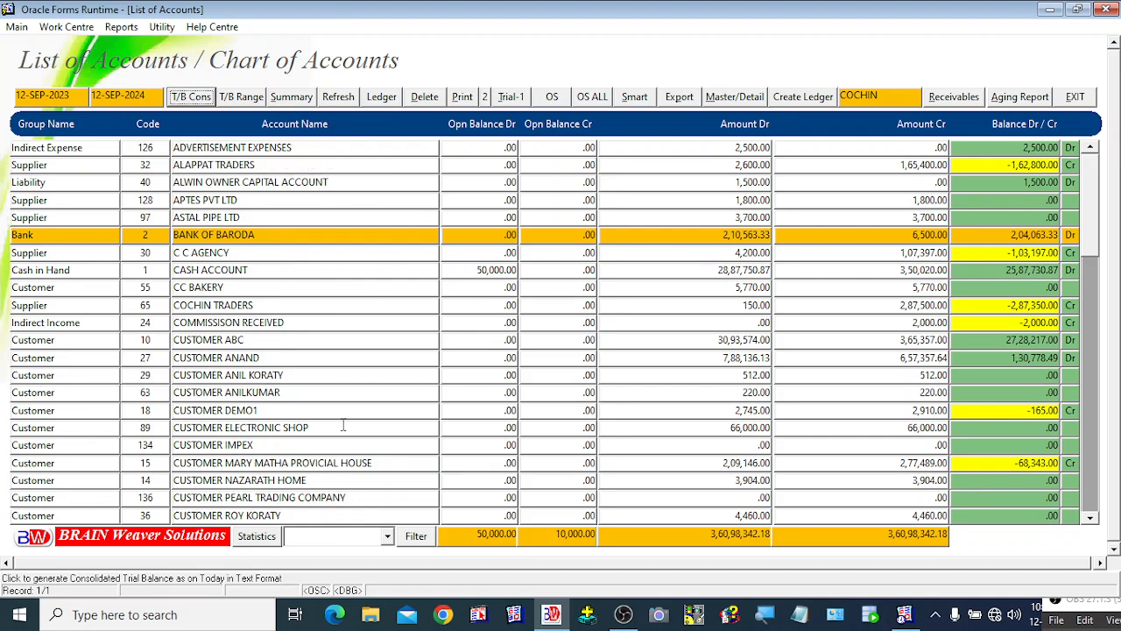
left_click(370, 375)
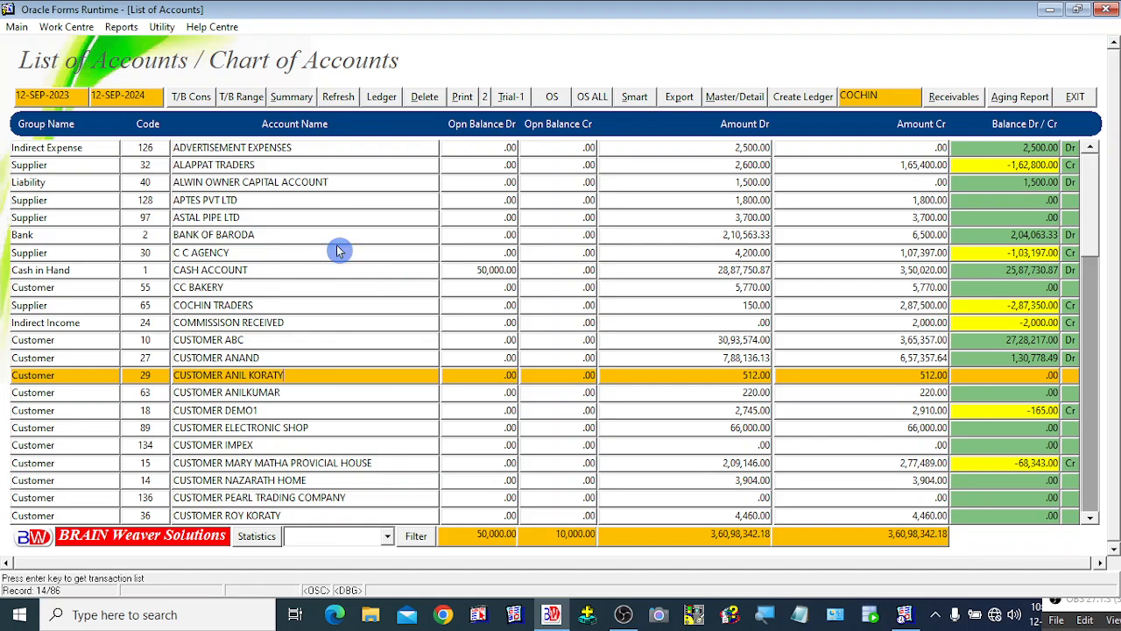
left_click(262, 183)
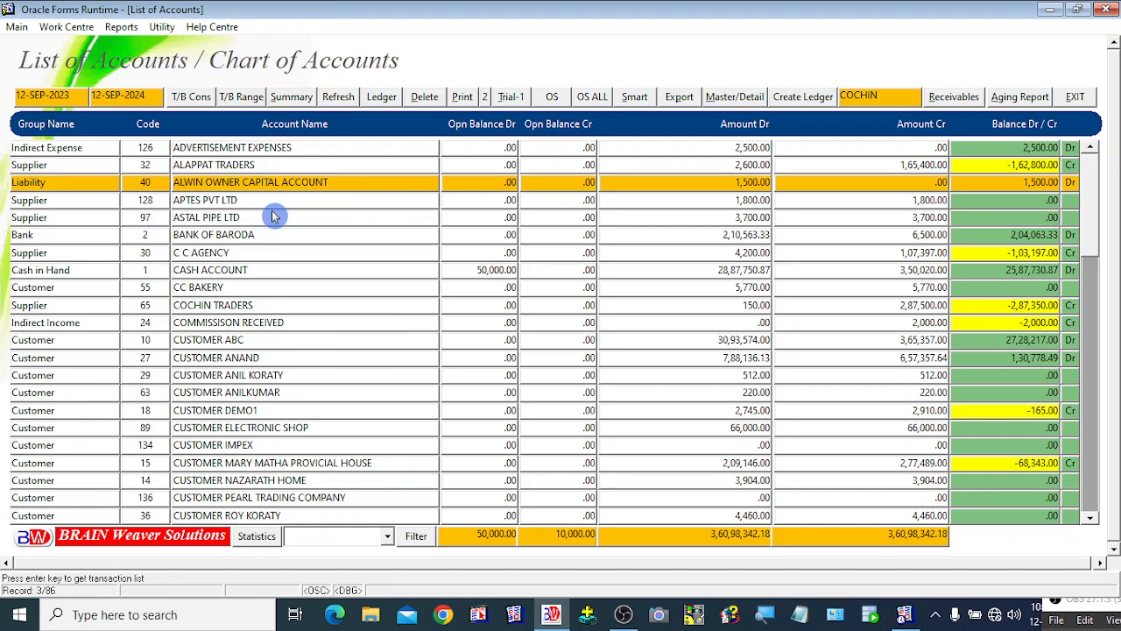
left_click(275, 217)
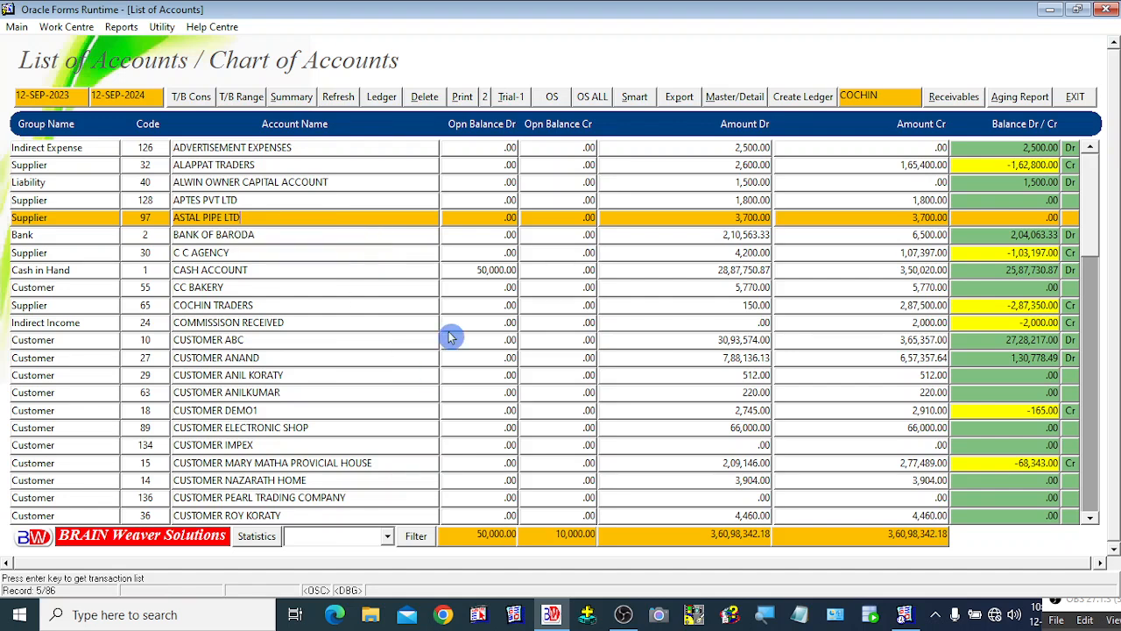
left_click(355, 272)
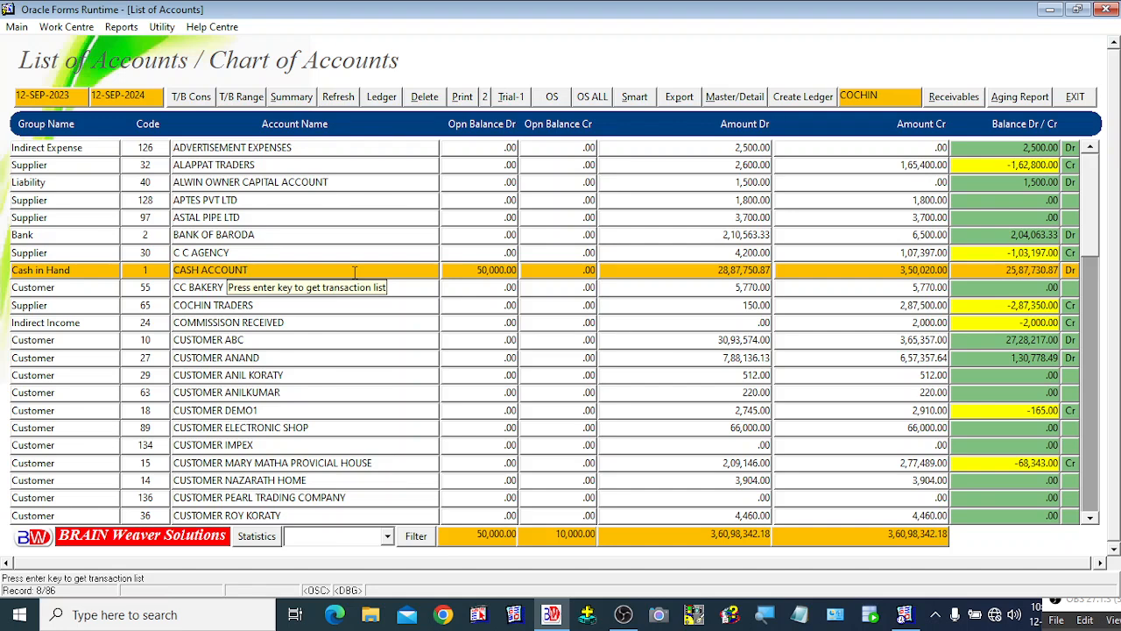
left_click(629, 284)
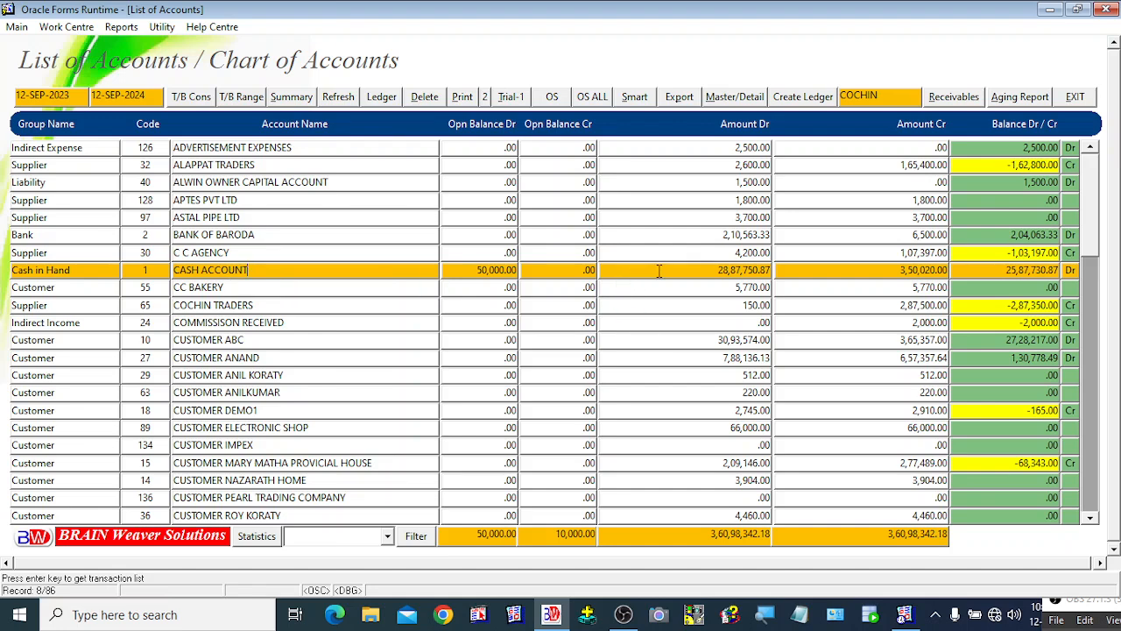
- Examine the debit, credit and balance amounts of the Cash Account, C C Agency and the accounts further down the list
left_click(807, 284)
left_click(844, 313)
left_click(842, 274)
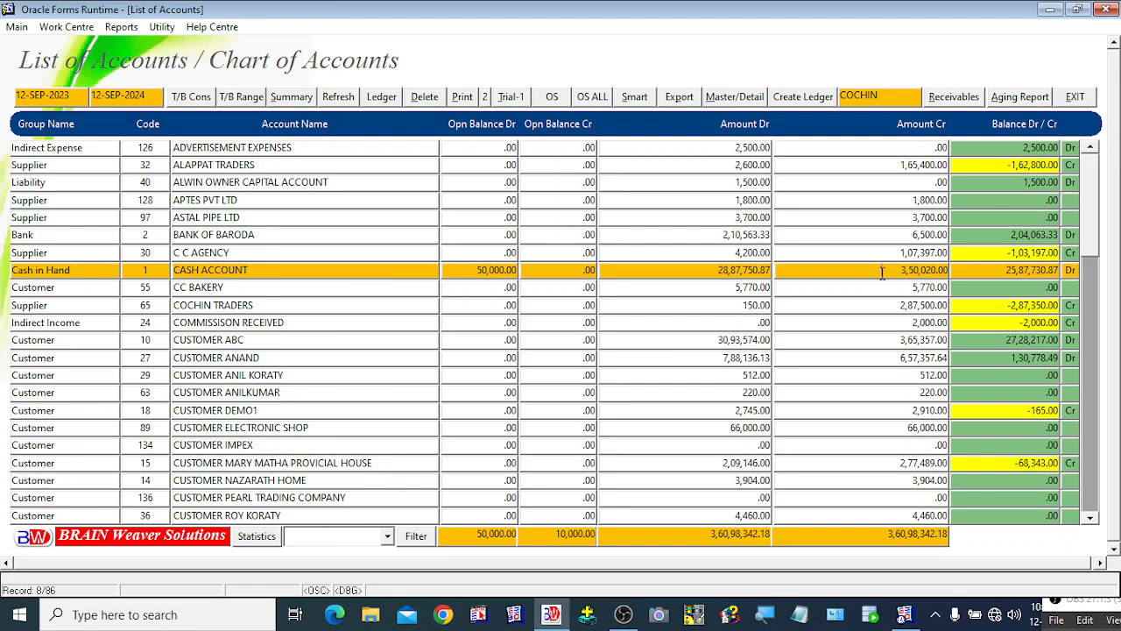
left_click(728, 253)
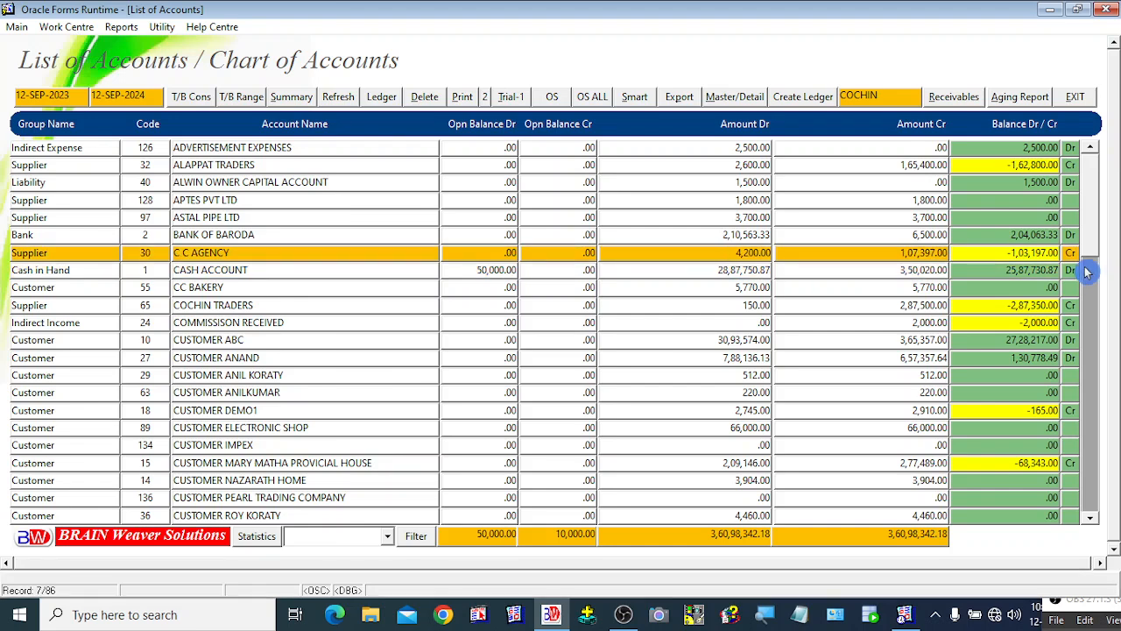
left_click_drag(1091, 229, 1104, 499)
left_click_drag(1103, 229, 1102, 203)
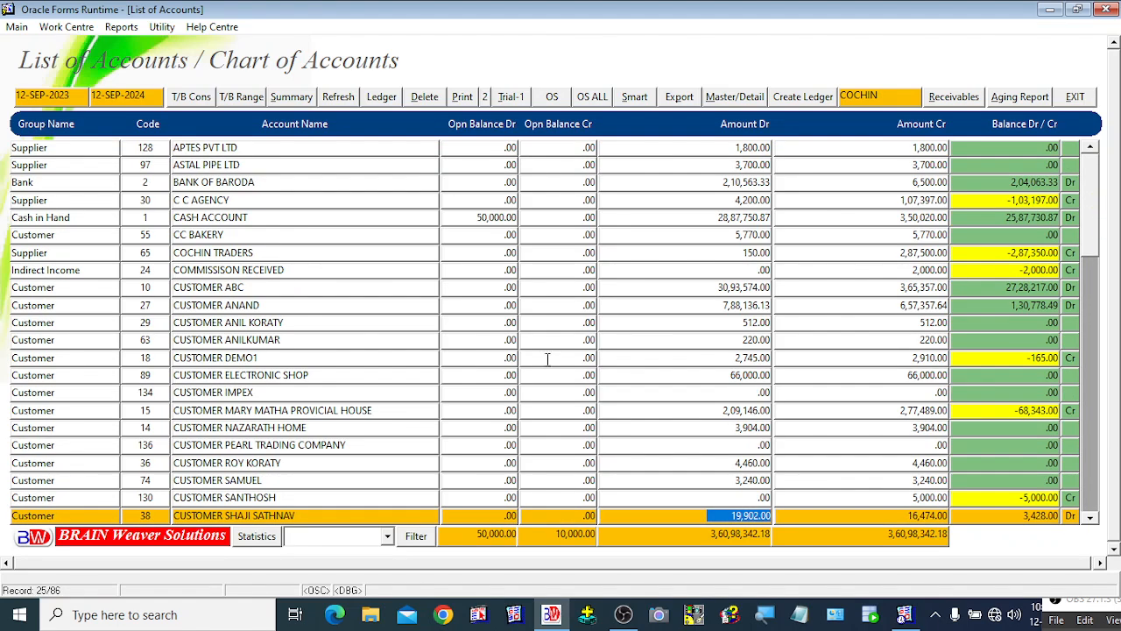
left_click(248, 199)
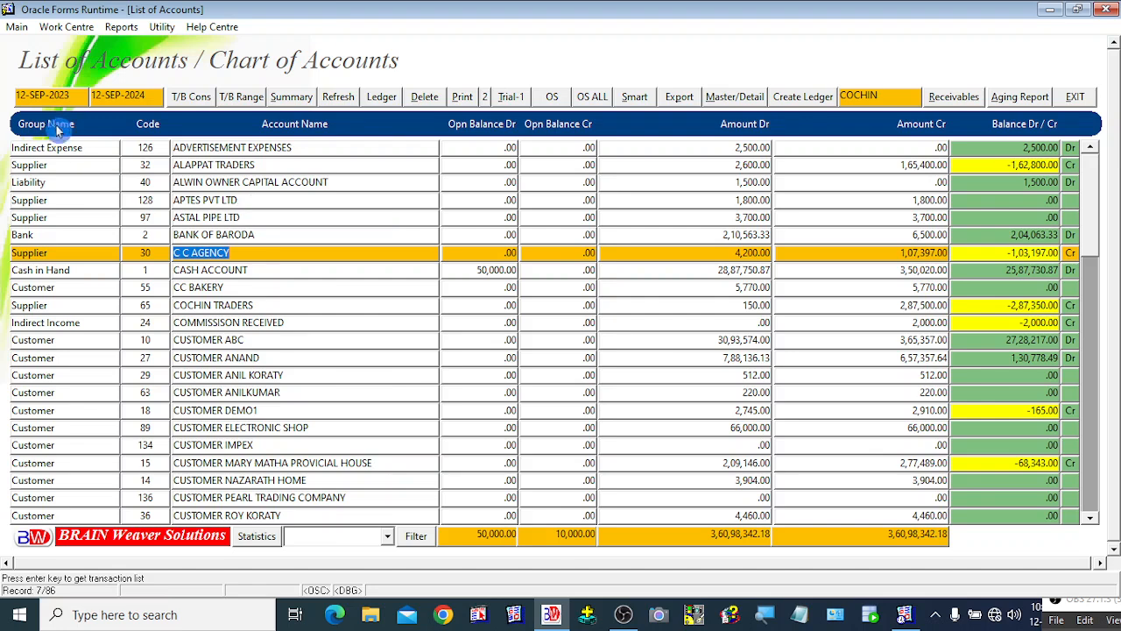
- Review the report's start and end dates and several supplier, customer and liability accounts, and exit the List of Accounts to the main screen
left_click(82, 100)
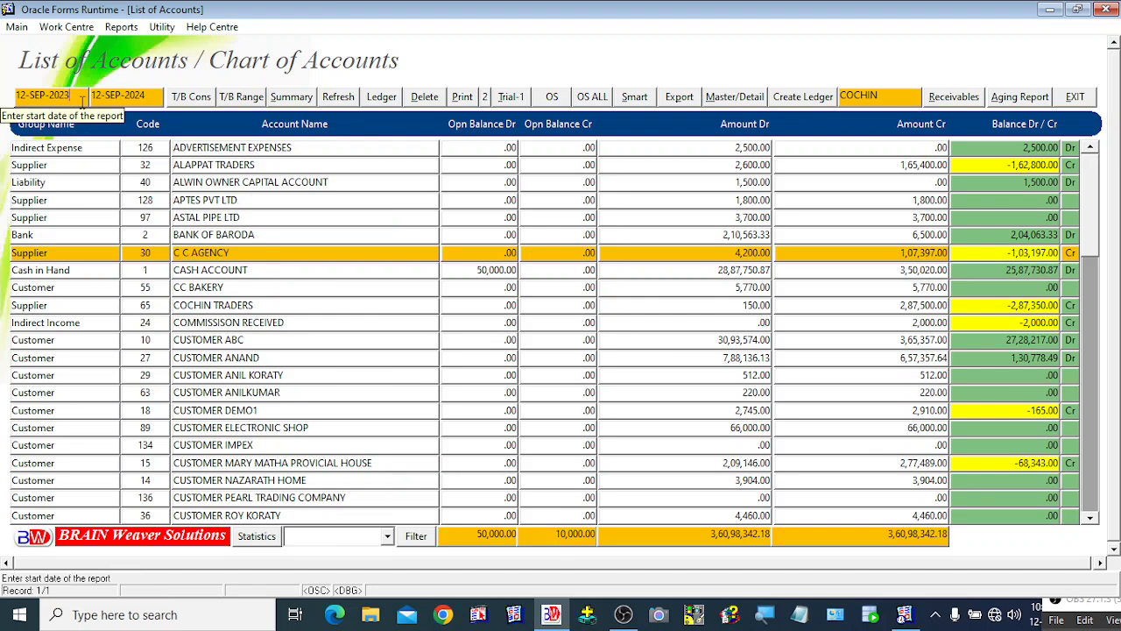
left_click(135, 98)
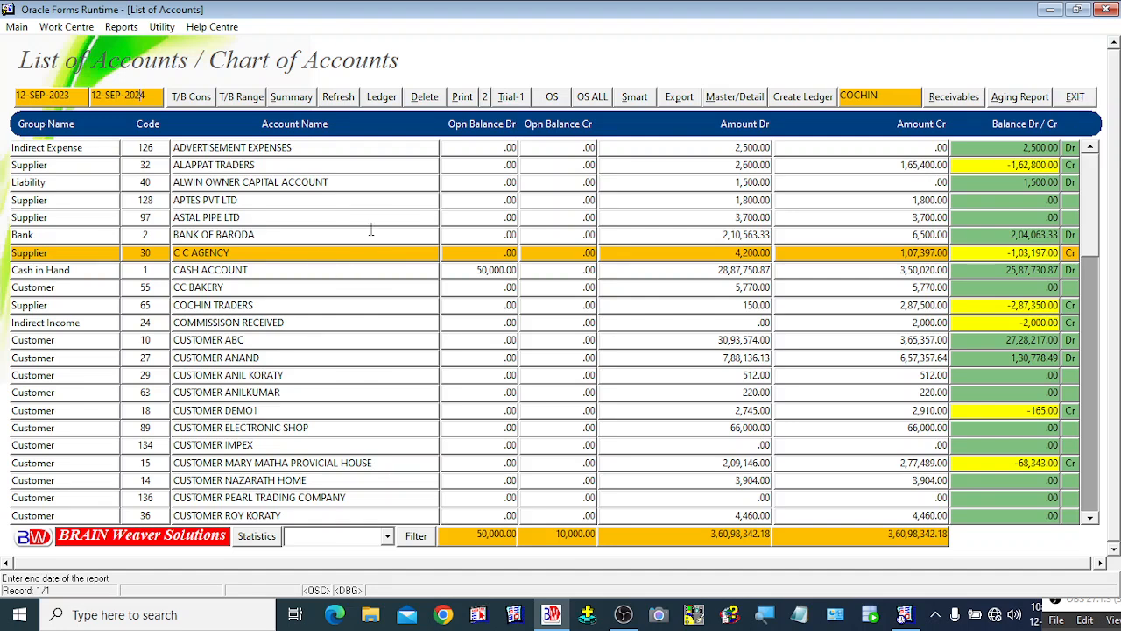
left_click(310, 199)
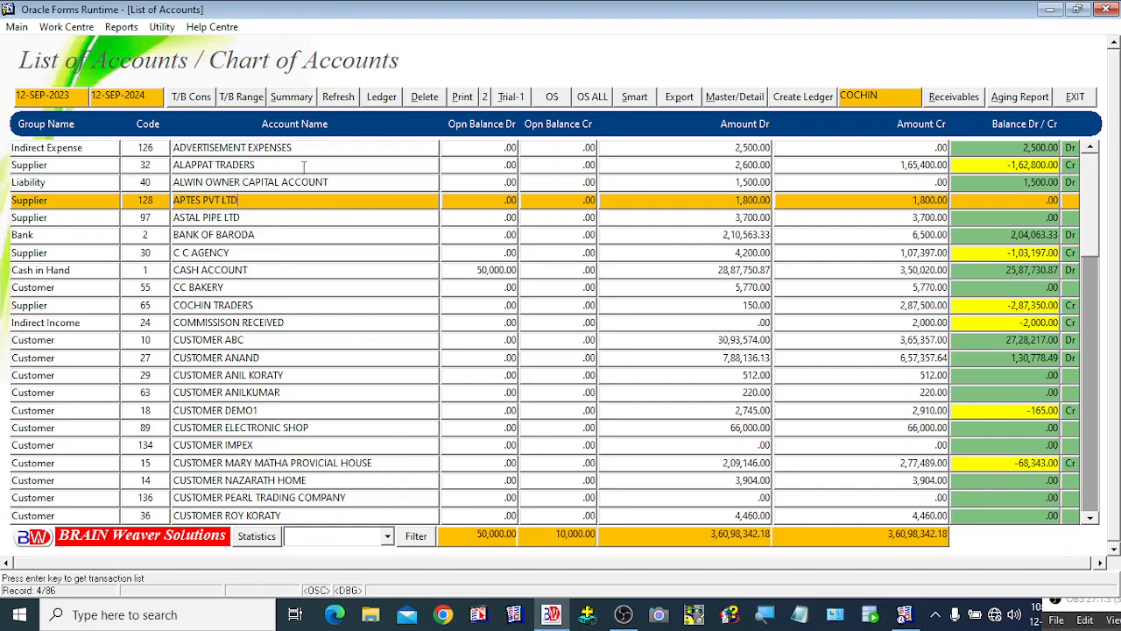
left_click(304, 165)
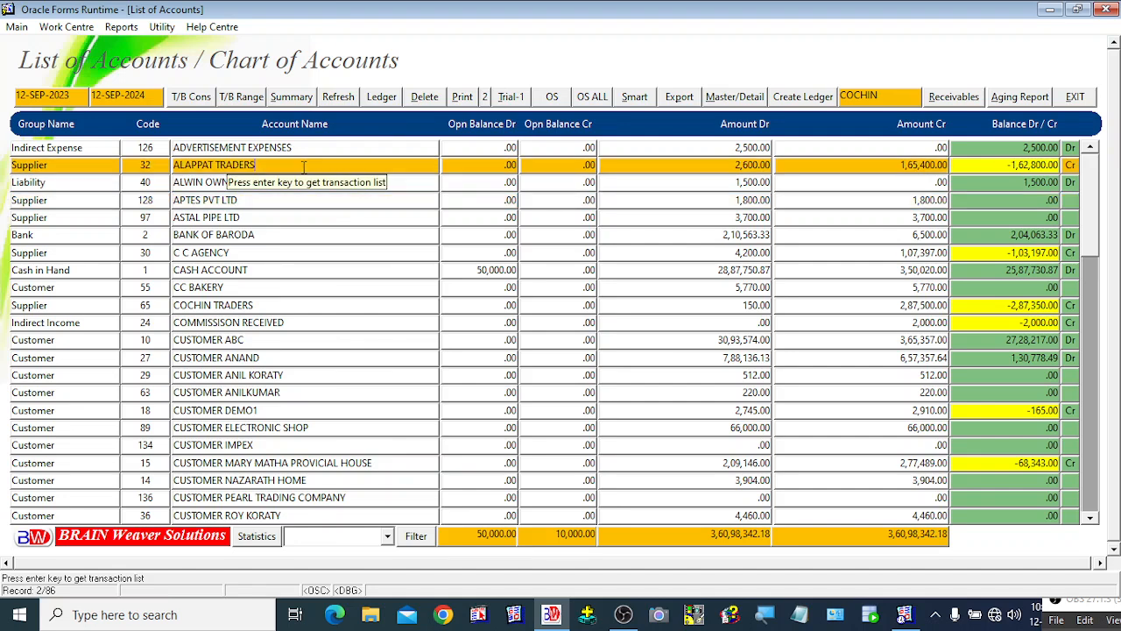
left_click(237, 288)
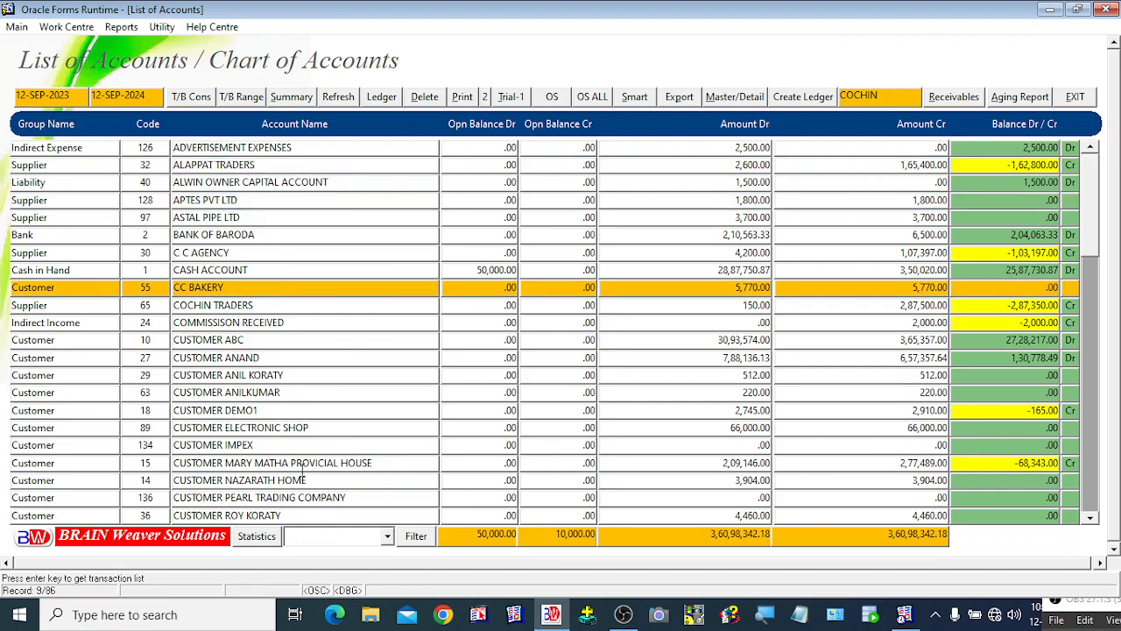
left_click(250, 375)
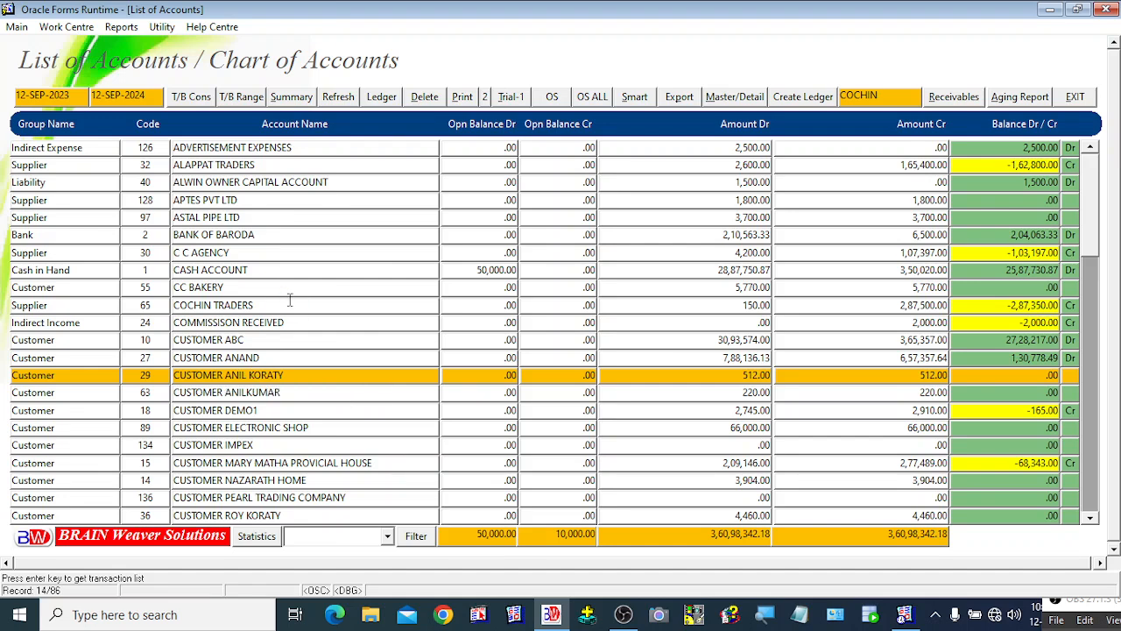
left_click(237, 182)
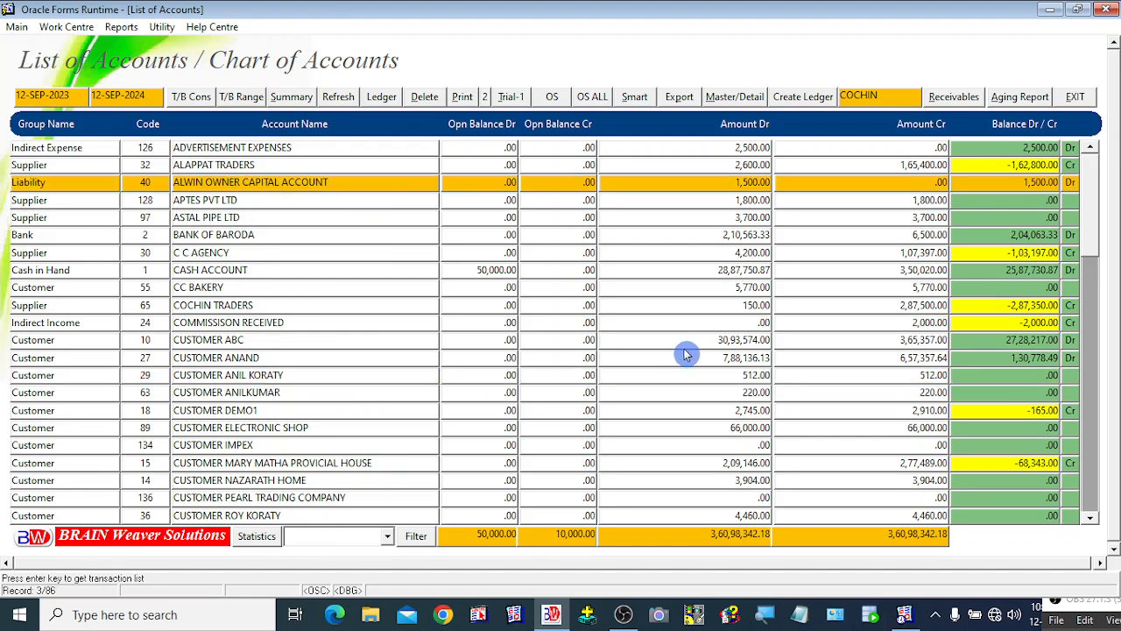
left_click(1076, 100)
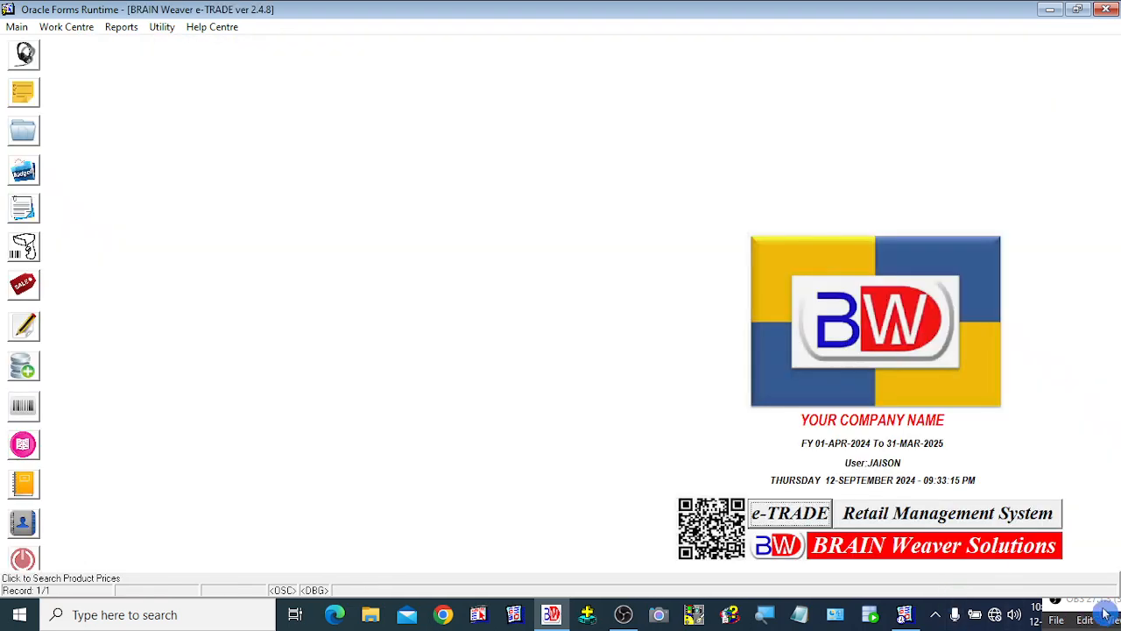